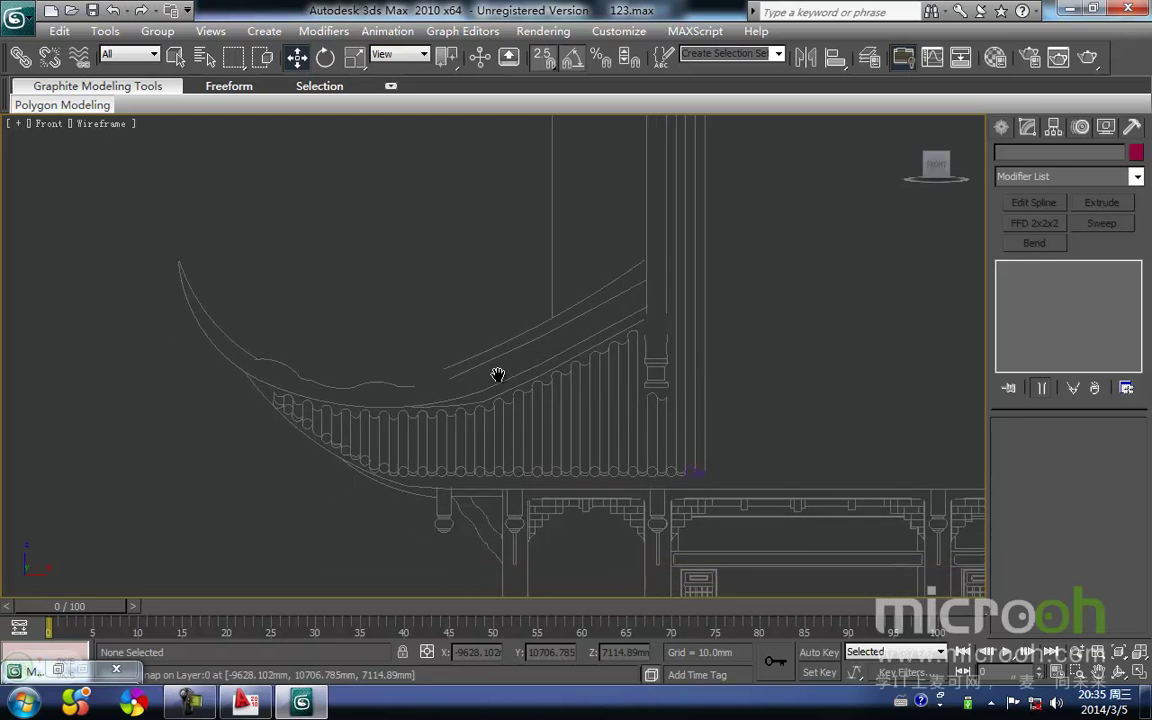
Step: Show the hidden geometry and examine the roof corner and its diagonal hip line in the top view
middle_click_drag(339, 374, 471, 330)
key("shift+g")
key("t")
scroll(420, 356, "down", 6)
scroll(452, 370, "up", 3)
middle_click_drag(438, 380, 565, 281)
scroll(565, 281, "up", 2)
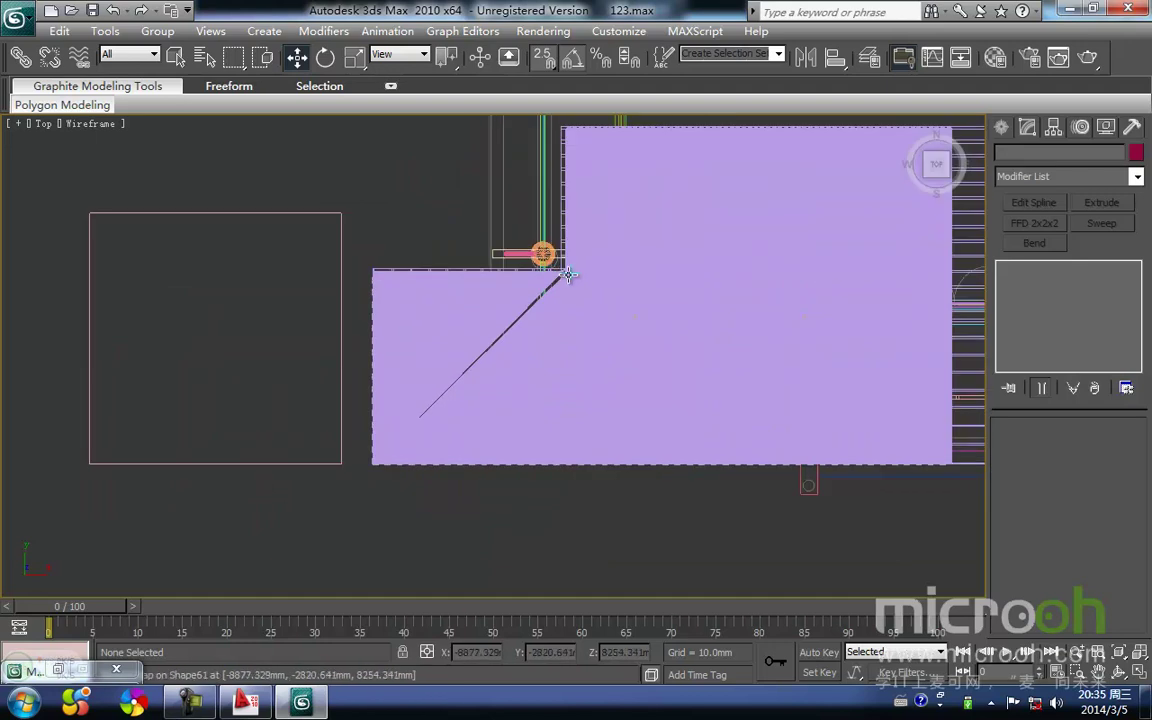
middle_click_drag(530, 330, 588, 312)
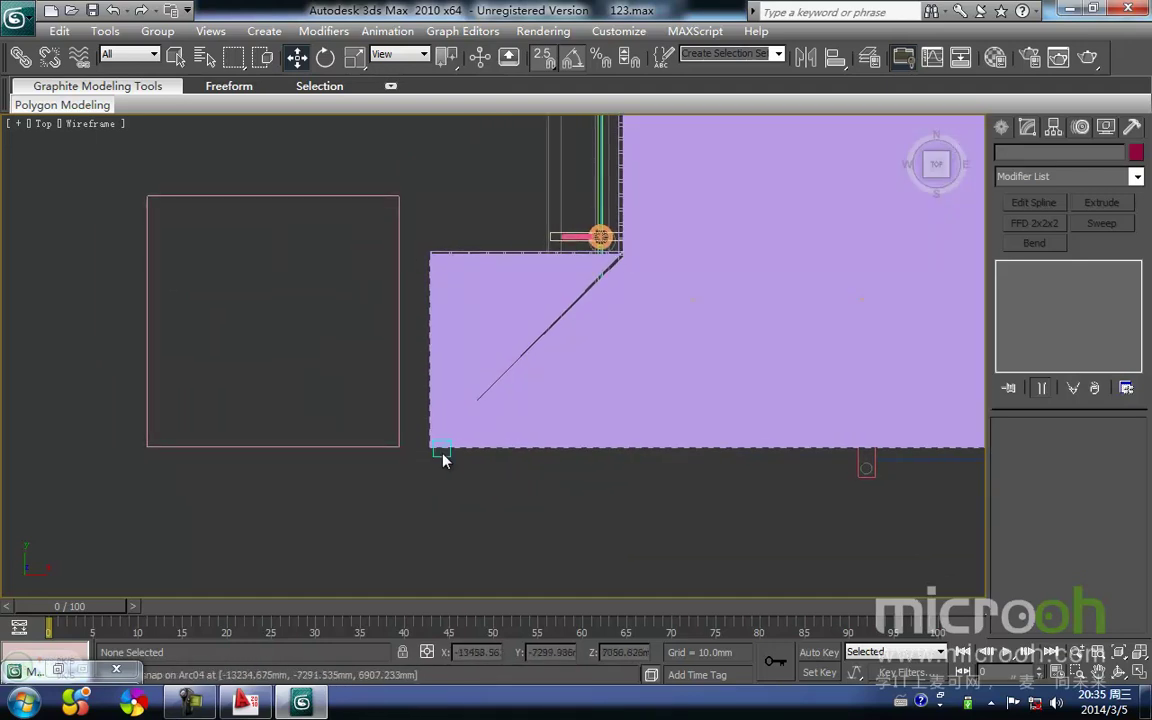
middle_click_drag(464, 449, 421, 451)
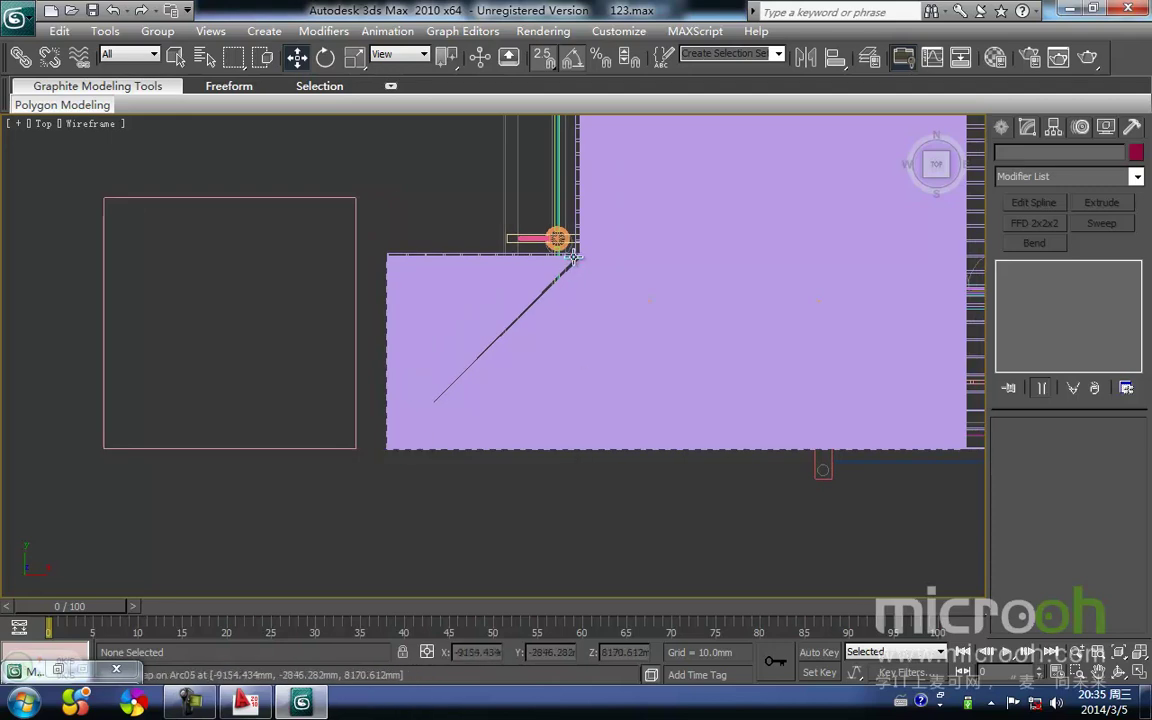
middle_click_drag(591, 261, 599, 231)
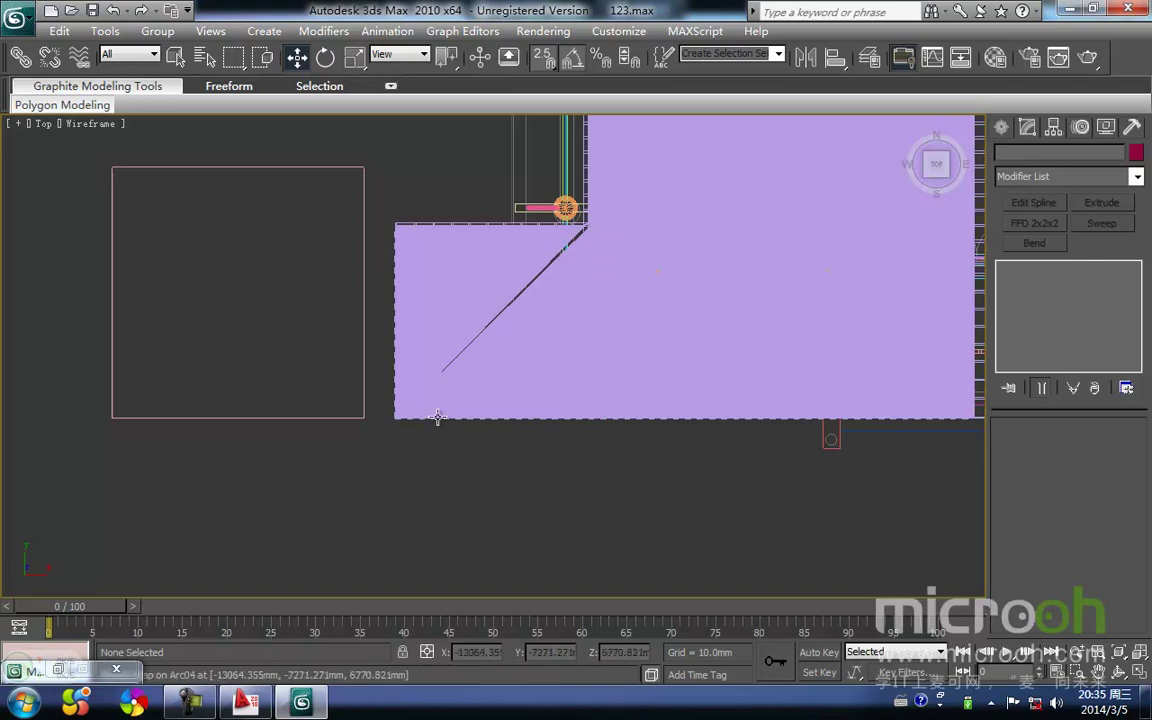
middle_click_drag(543, 400, 548, 398)
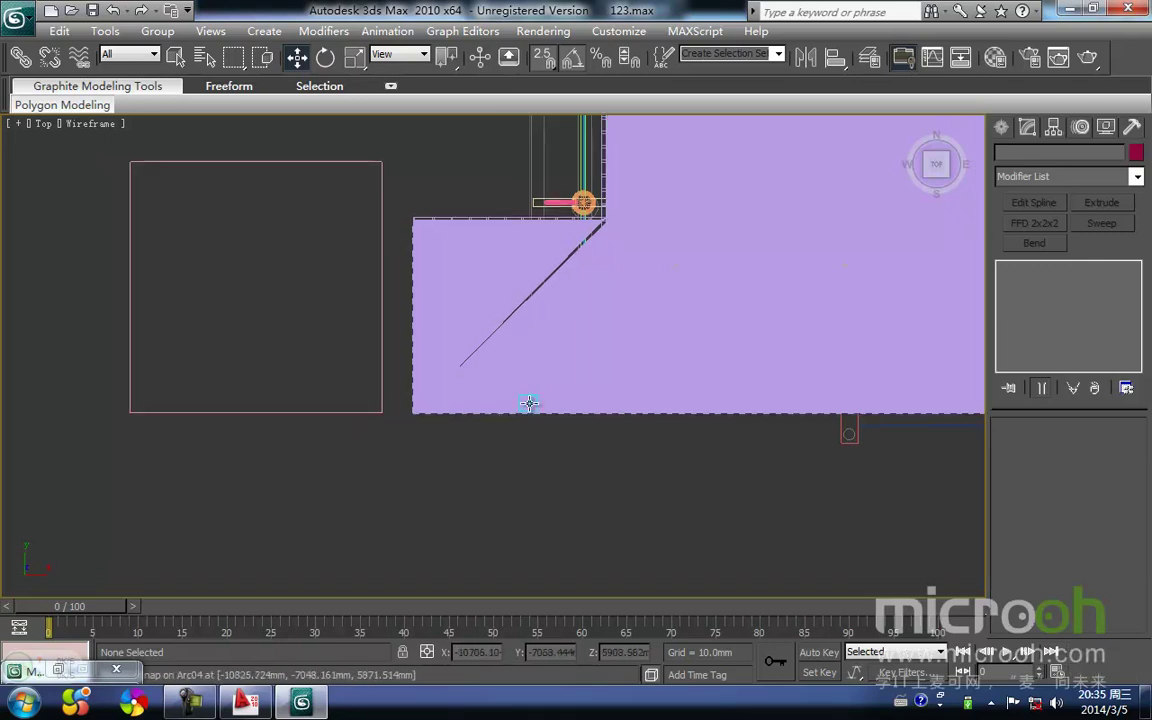
Step: Return to the front view and hide the geometry so only the elevation linework around the upturned eave remains
key("f")
scroll(360, 327, "up", 5)
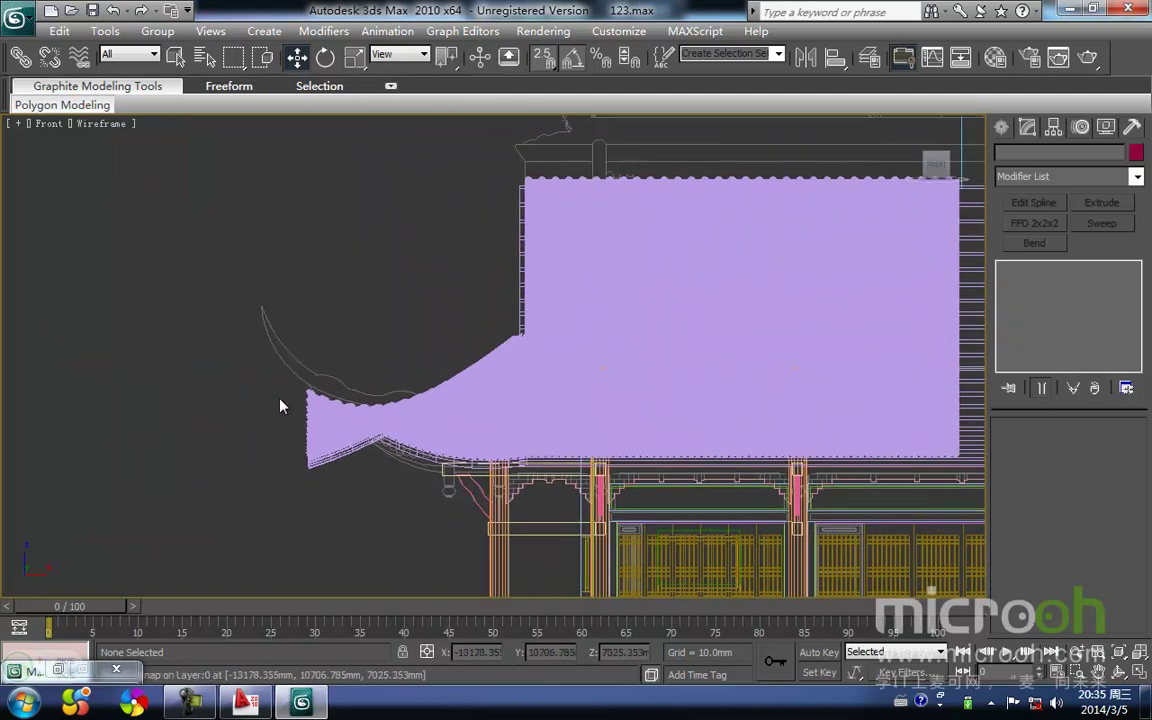
scroll(298, 397, "up", 2)
middle_click_drag(290, 360, 338, 361)
key("shift+g")
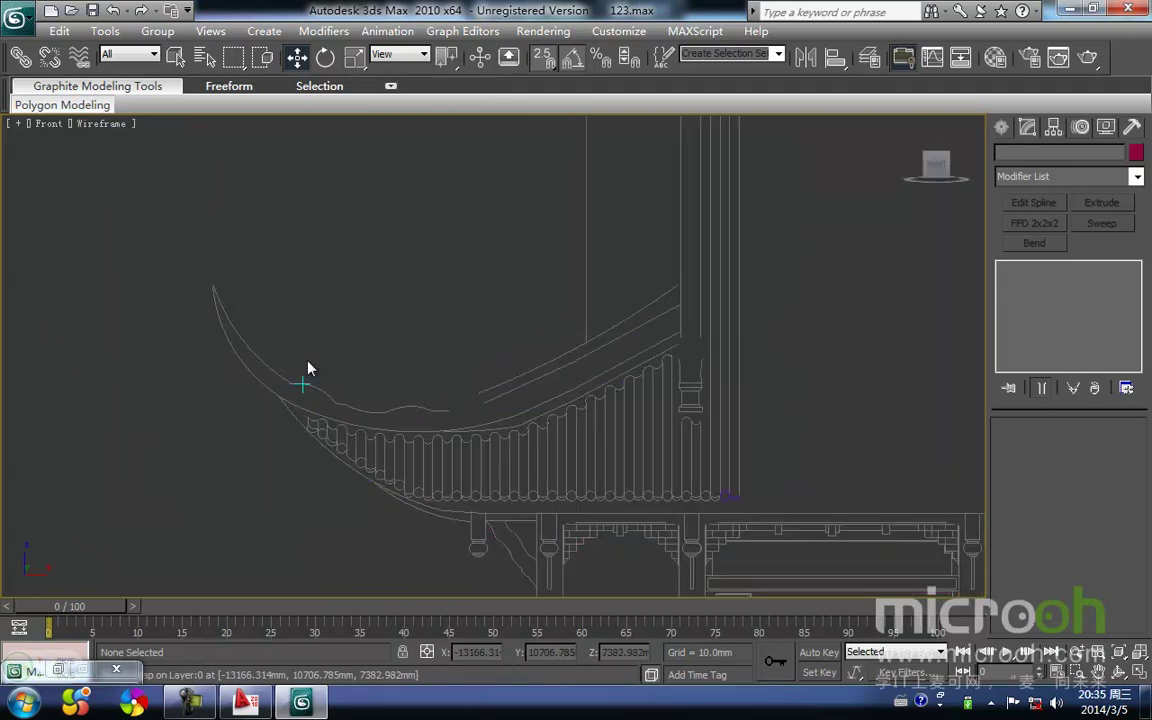
middle_click_drag(619, 378, 564, 408)
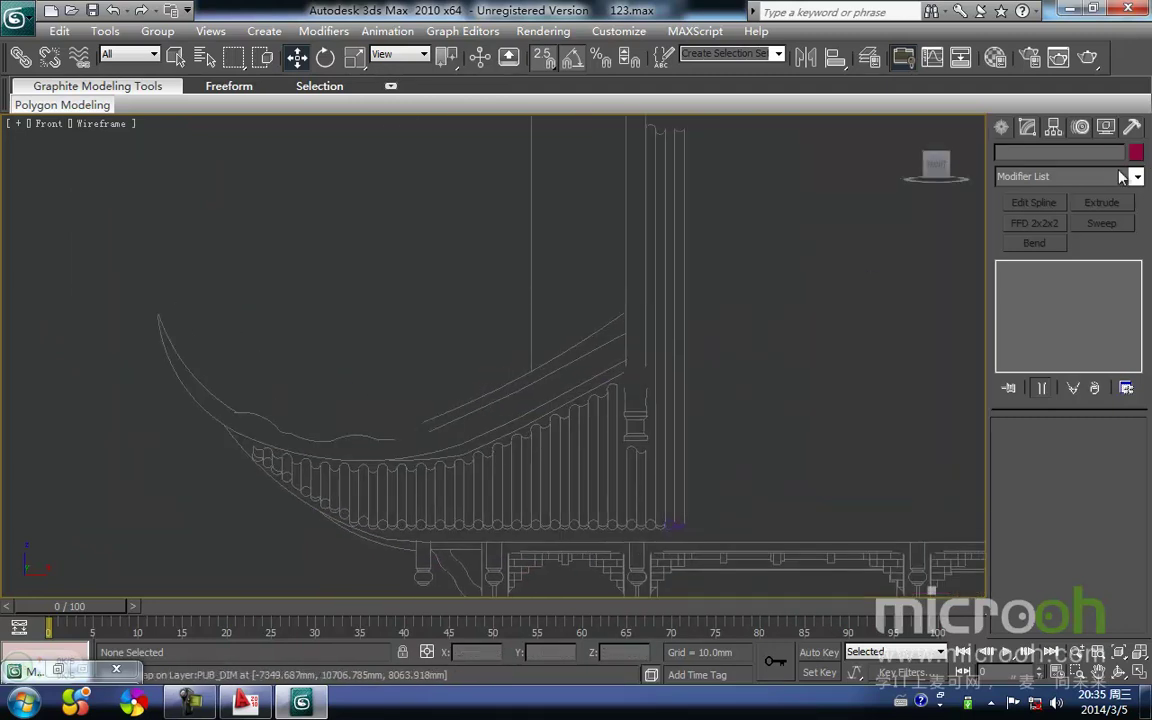
left_click(1002, 130)
left_click(1033, 241)
left_click(1032, 259)
scroll(216, 301, "up", 4)
middle_click_drag(190, 292, 542, 324)
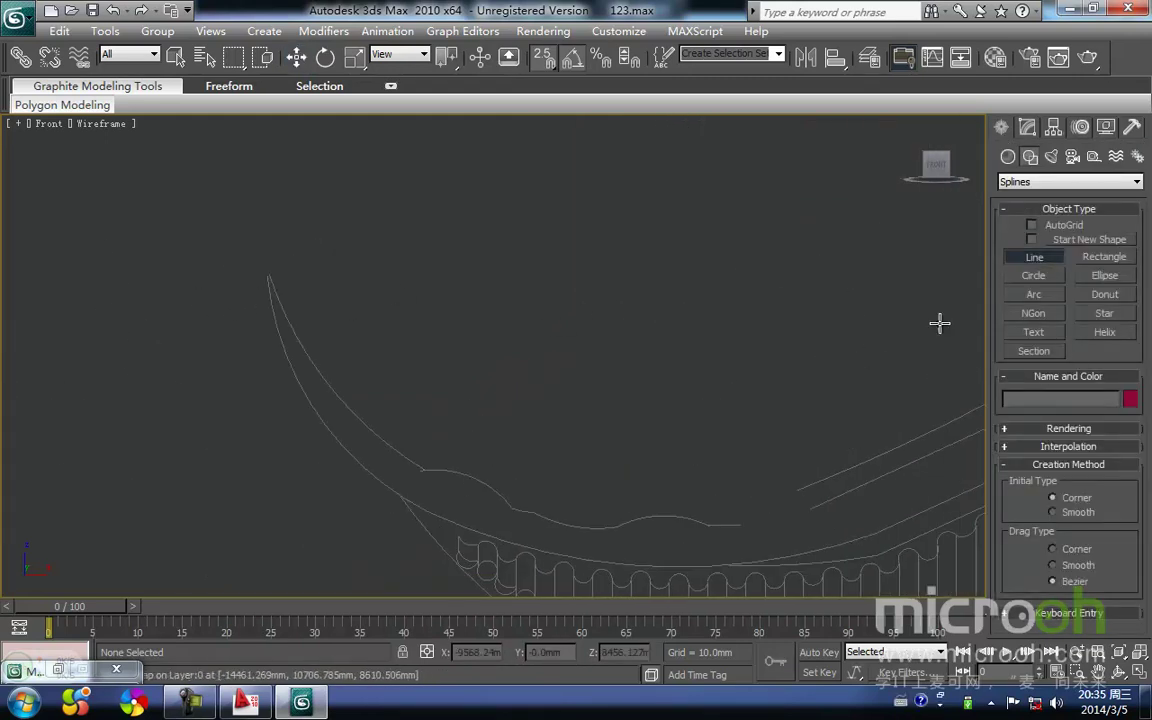
left_click(1037, 299)
middle_click_drag(646, 426, 430, 365)
scroll(471, 350, "down", 4)
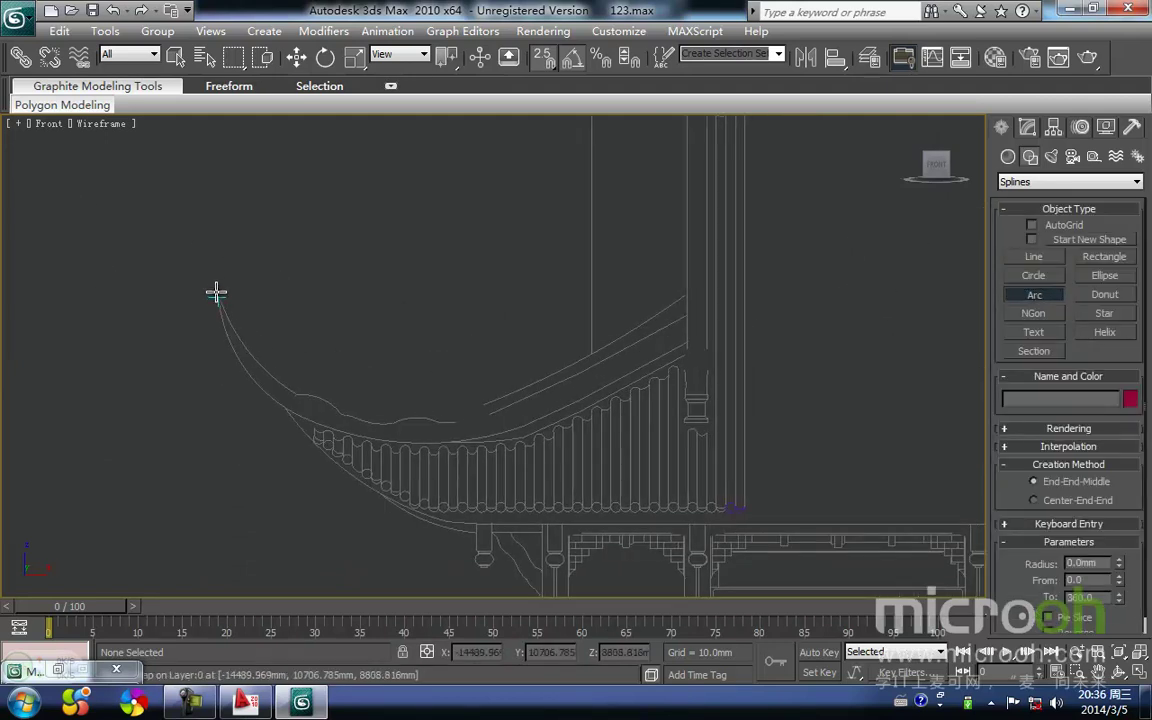
left_click_drag(217, 293, 697, 370)
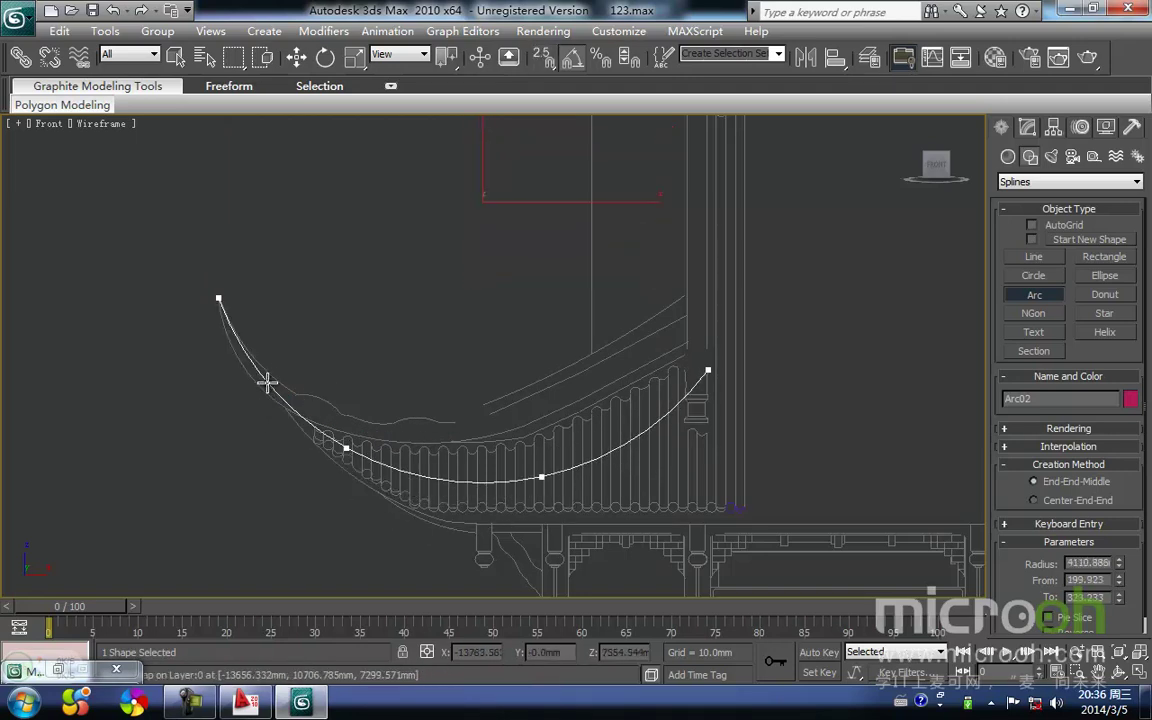
right_click(416, 361)
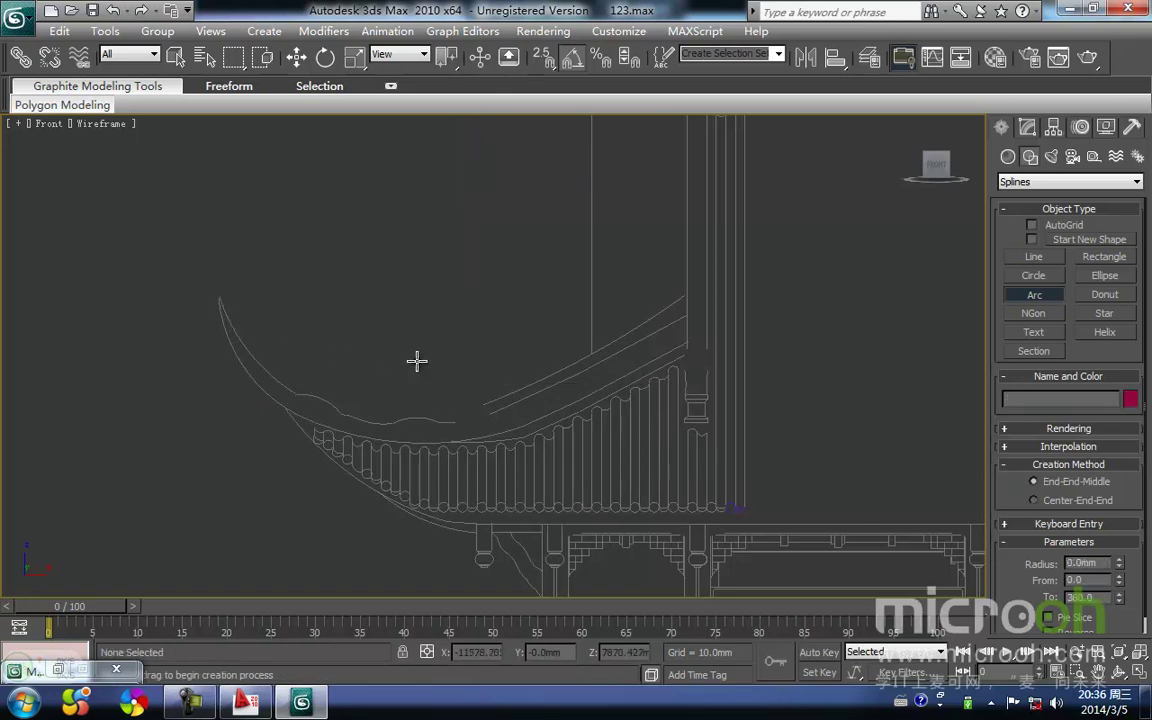
Step: Start a Line spline at the pointed tip of the upturned eave
right_click(372, 376)
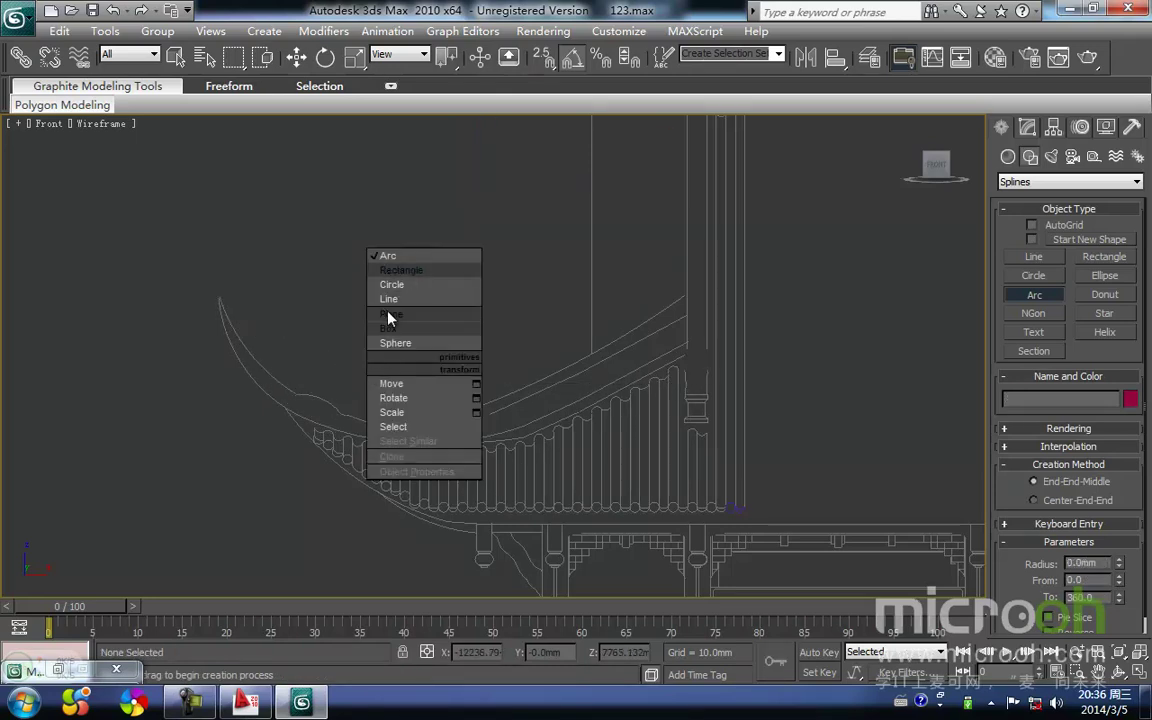
left_click(392, 283)
left_click(219, 298)
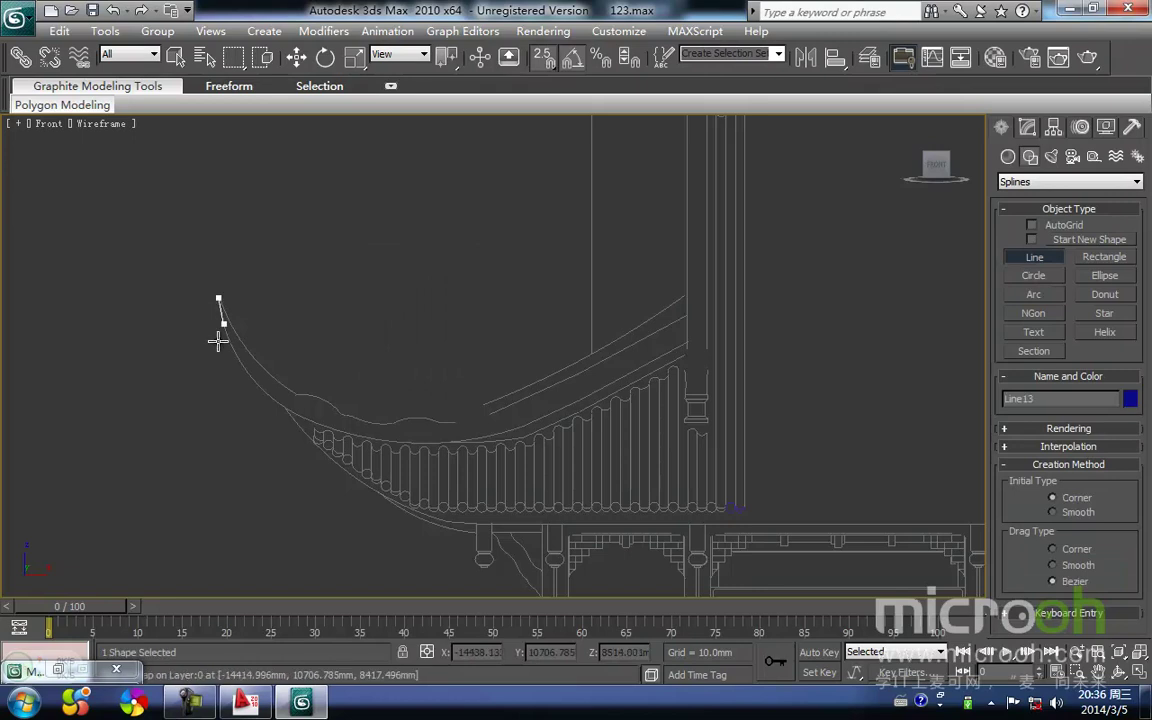
Step: Try to trace the eave's lower curve with Bezier points, removing them again back to the tip point
left_click_drag(247, 372, 267, 395)
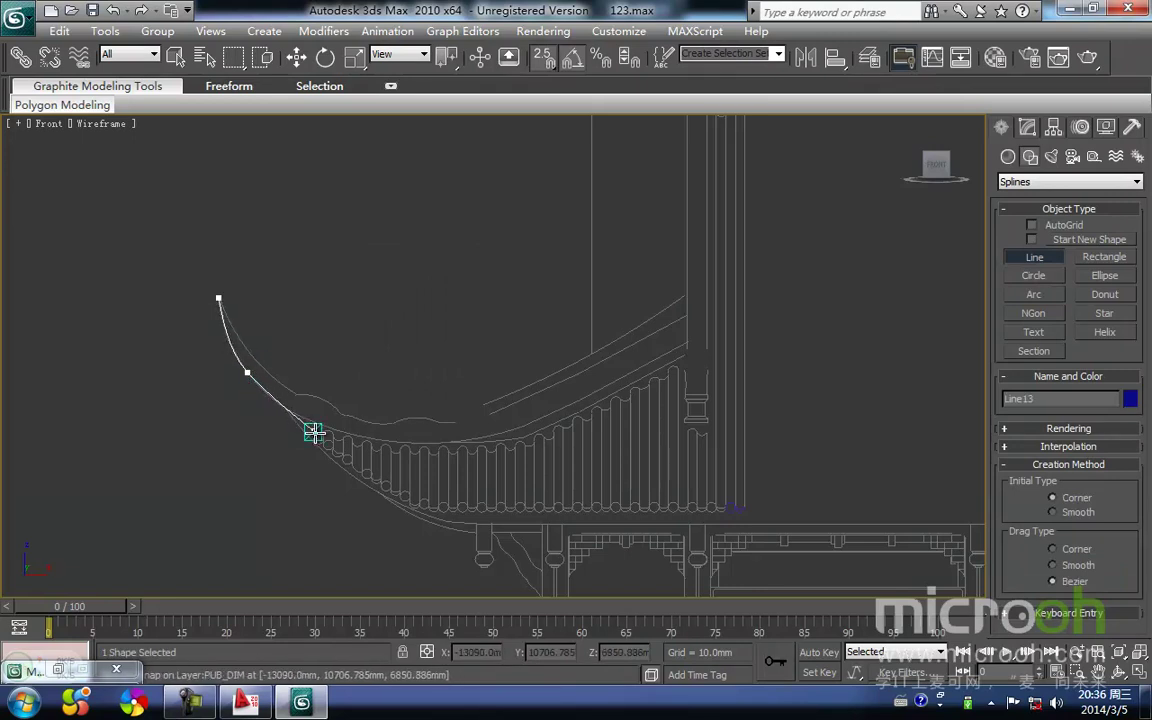
left_click(320, 438)
key("BackSpace")
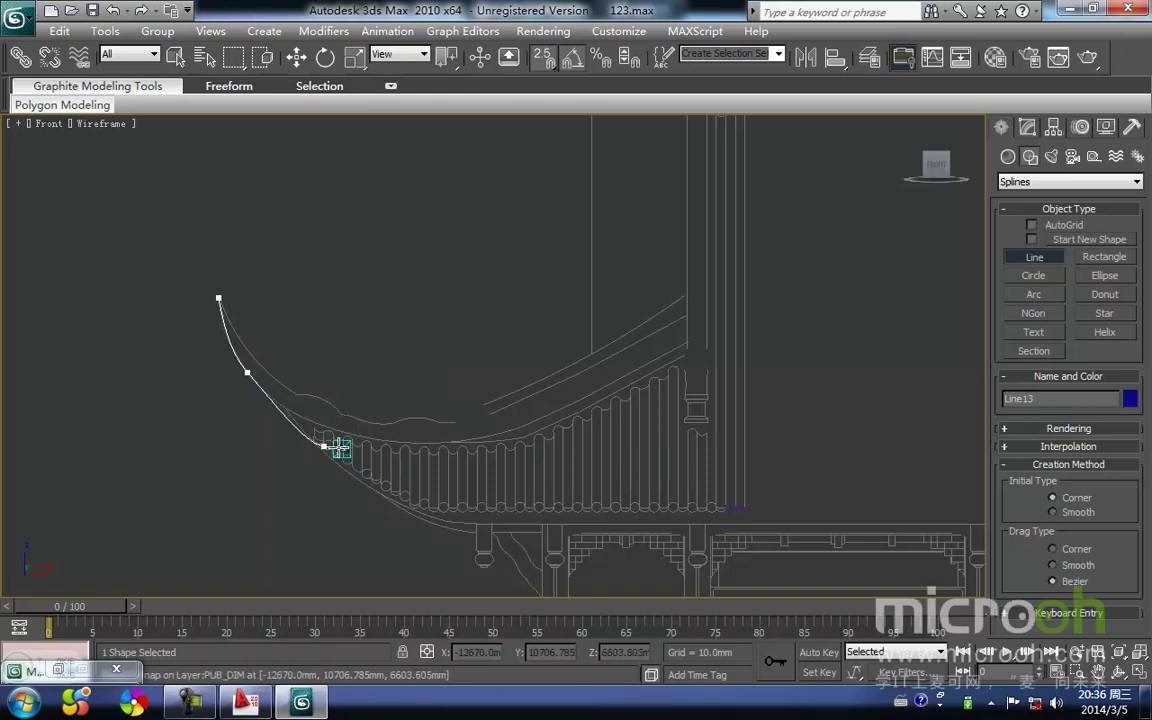
key("BackSpace")
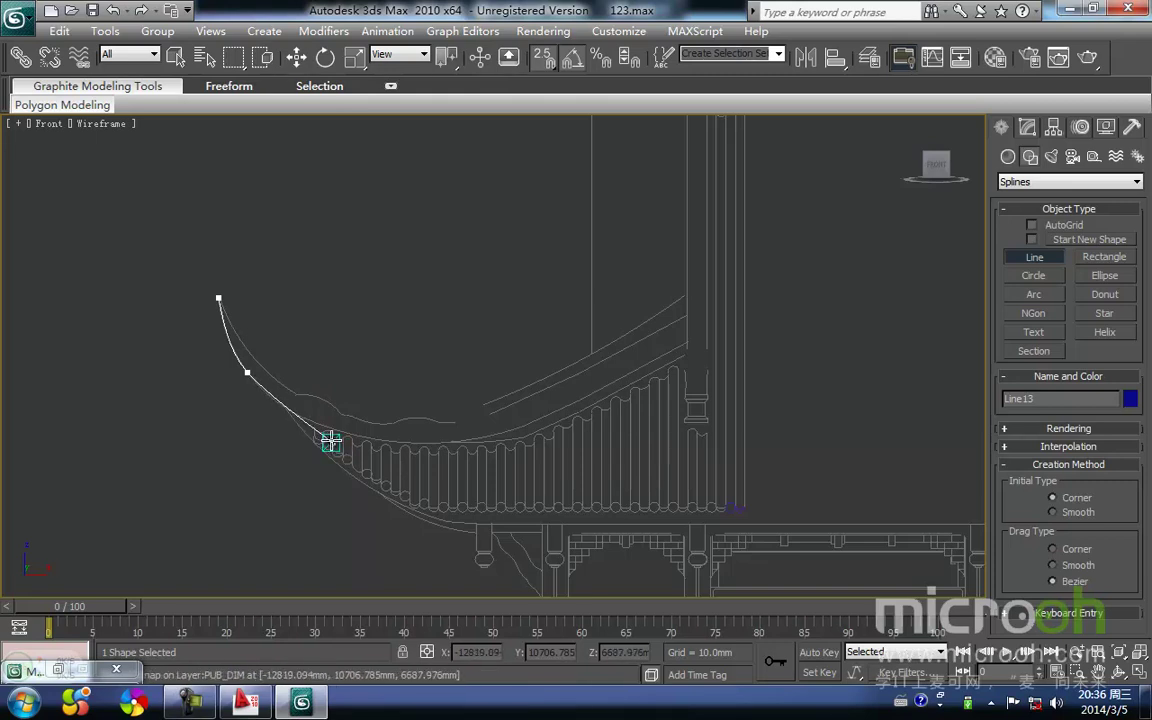
left_click_drag(332, 441, 351, 442)
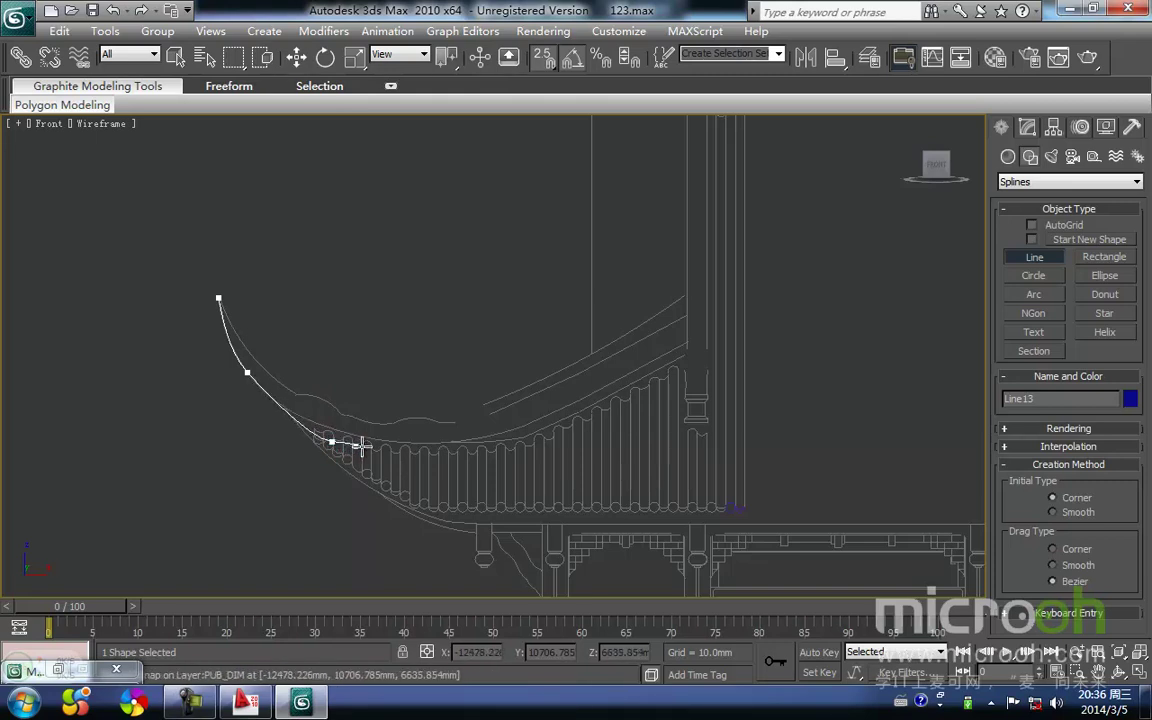
key("BackSpace")
scroll(323, 440, "up", 3)
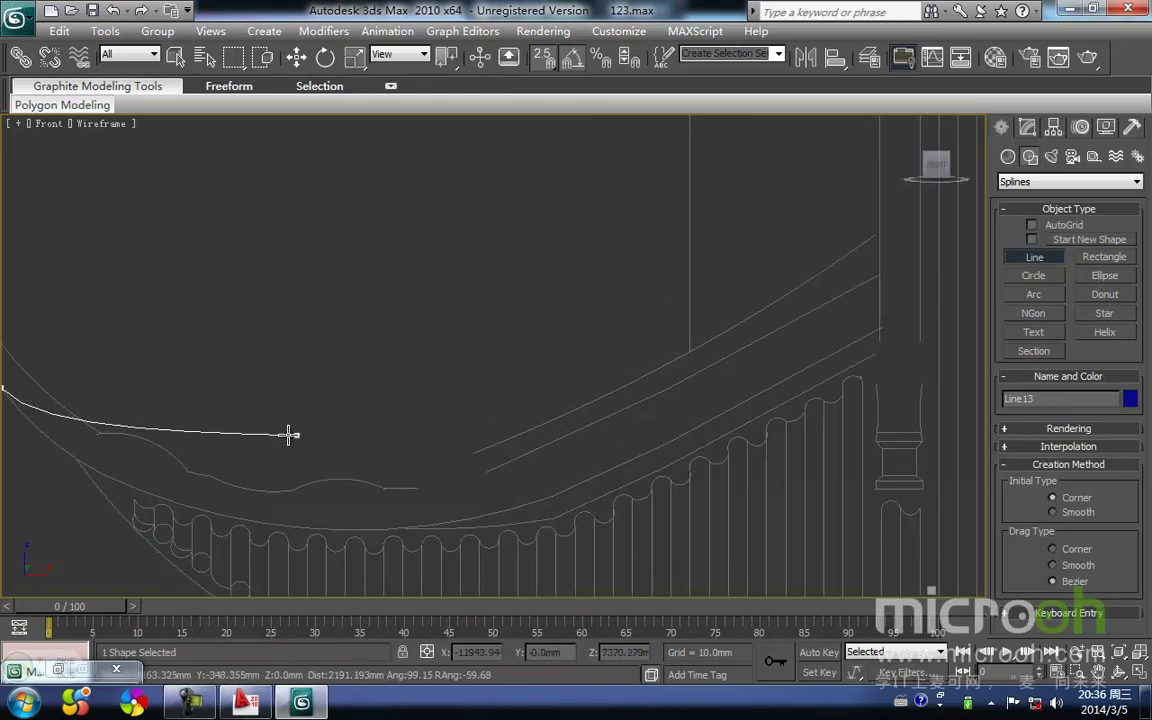
key("BackSpace")
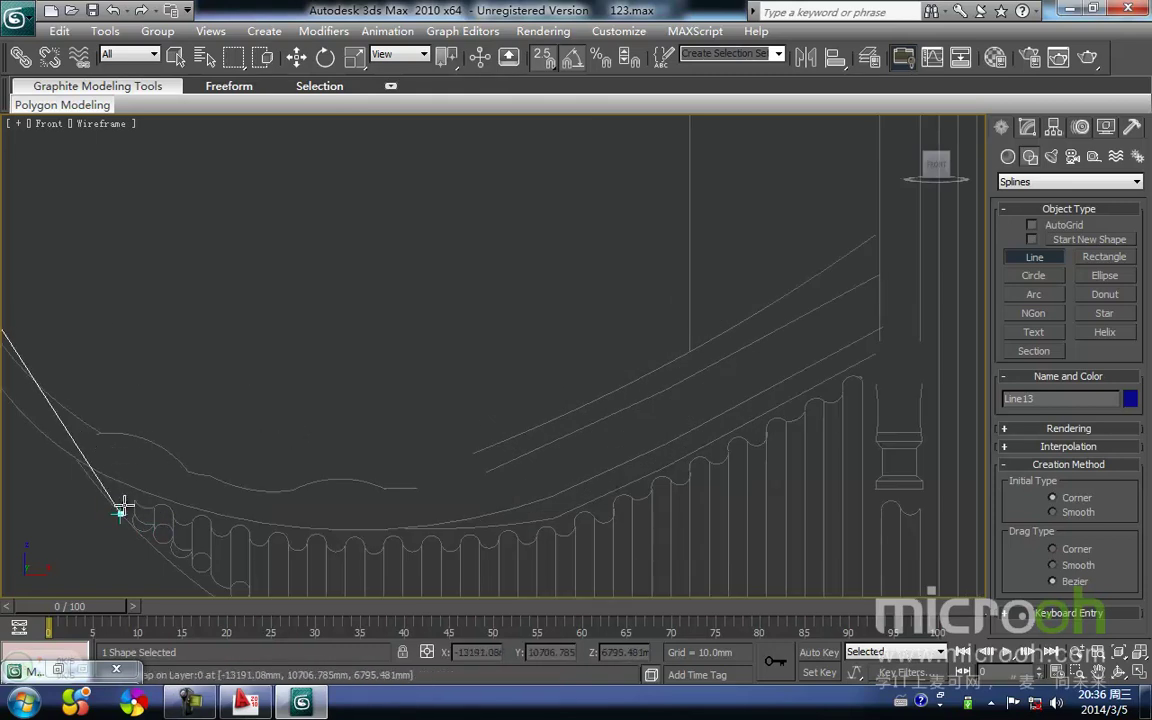
scroll(126, 507, "down", 2)
key("bracketright")
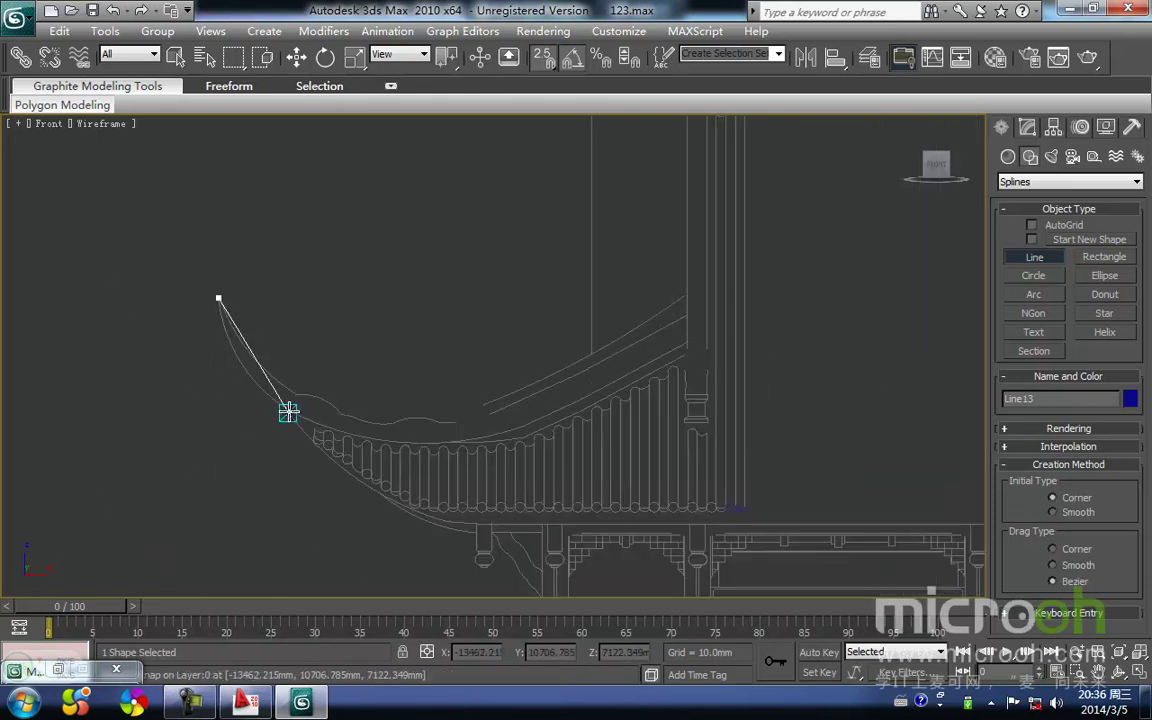
left_click_drag(300, 427, 312, 435)
key("BackSpace")
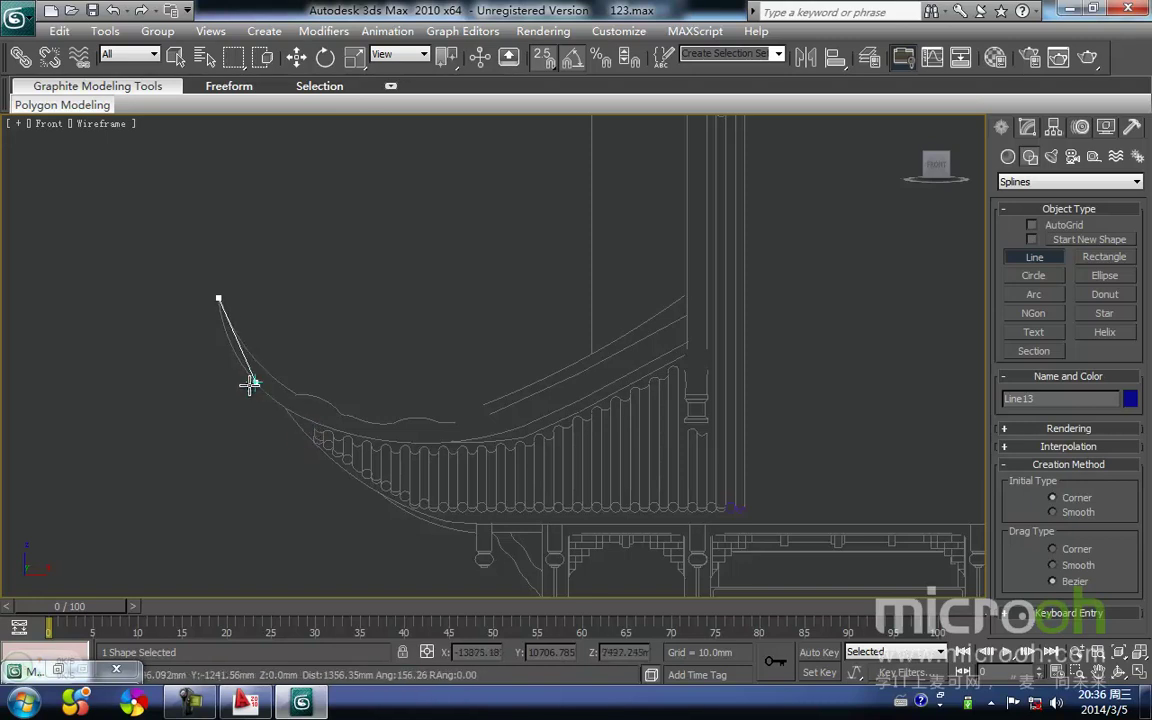
Step: Trace the ridge's lower edge with curved points from the eave tip across the roof tiles to the vertical post
left_click_drag(252, 385, 268, 402)
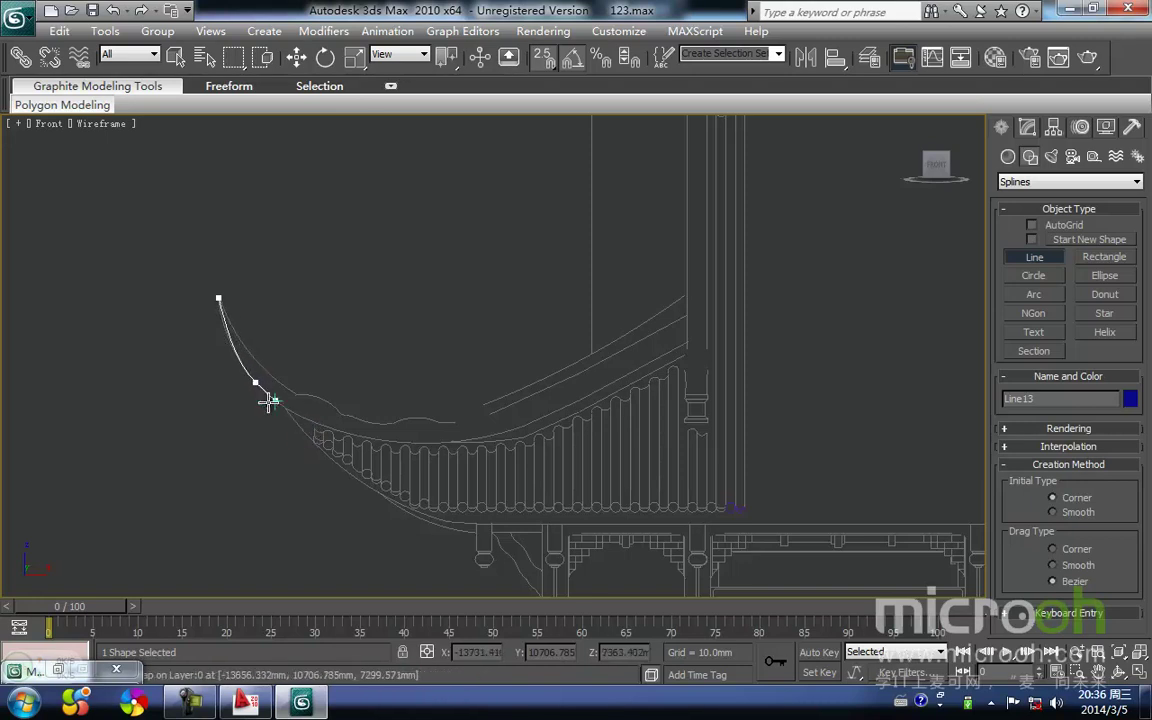
left_click_drag(331, 437, 363, 447)
right_click(349, 447)
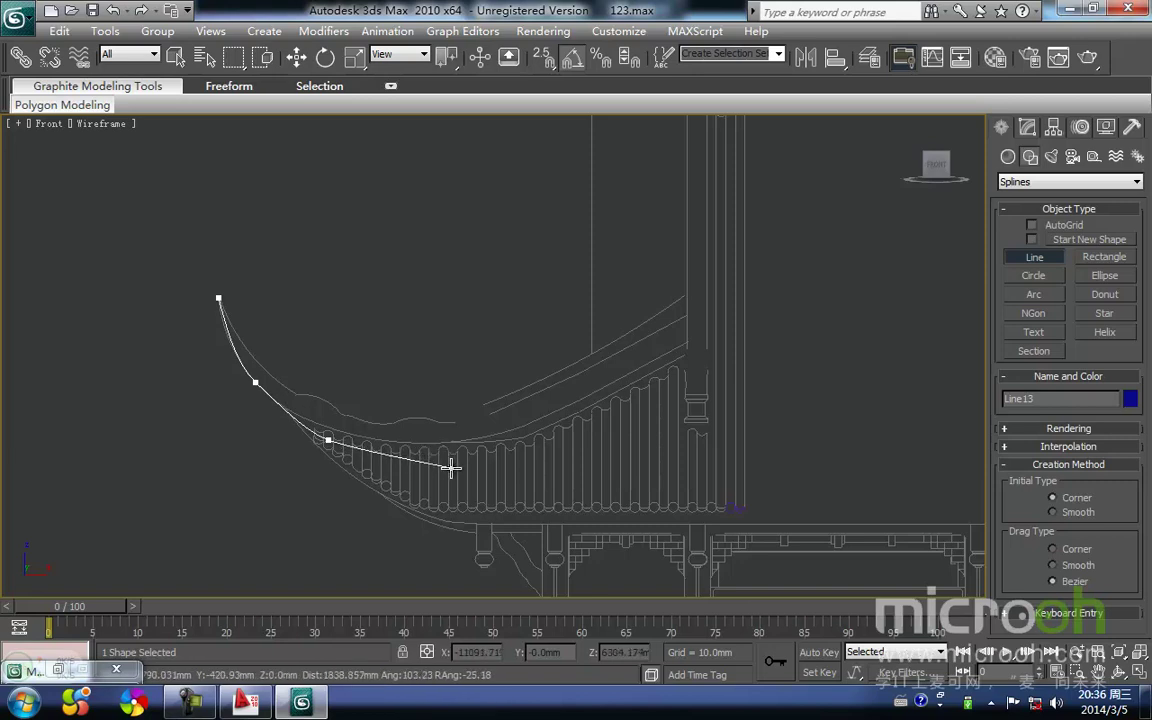
left_click_drag(457, 469, 486, 469)
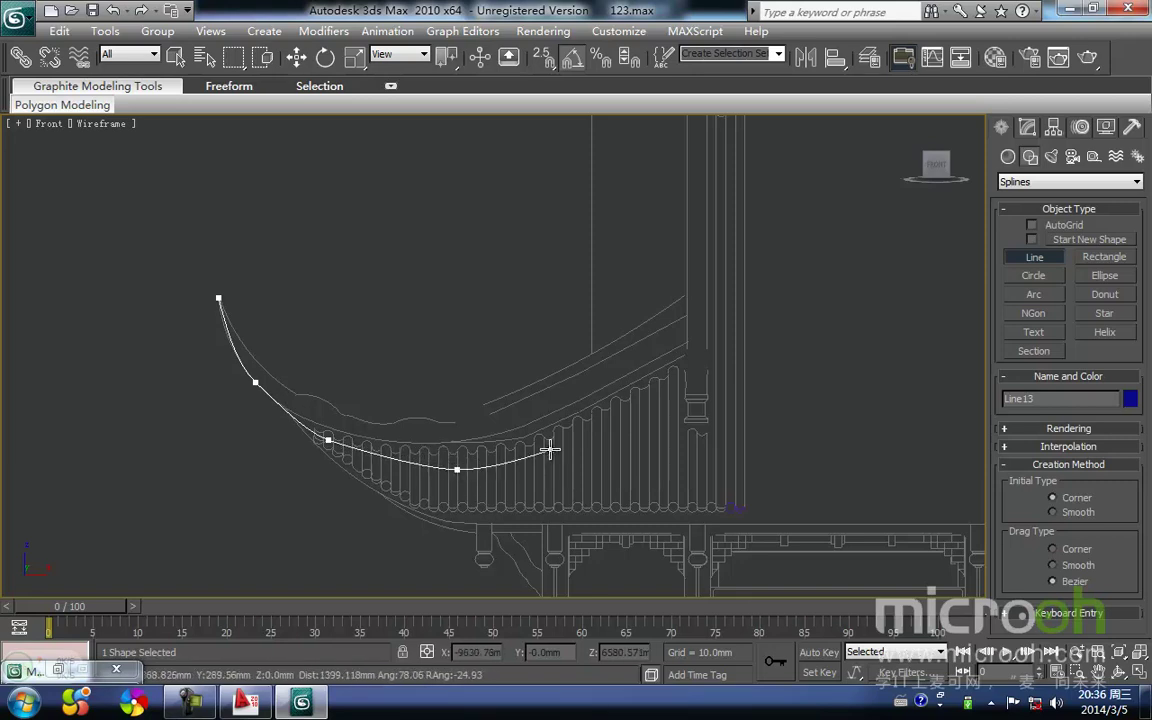
left_click_drag(563, 444, 587, 432)
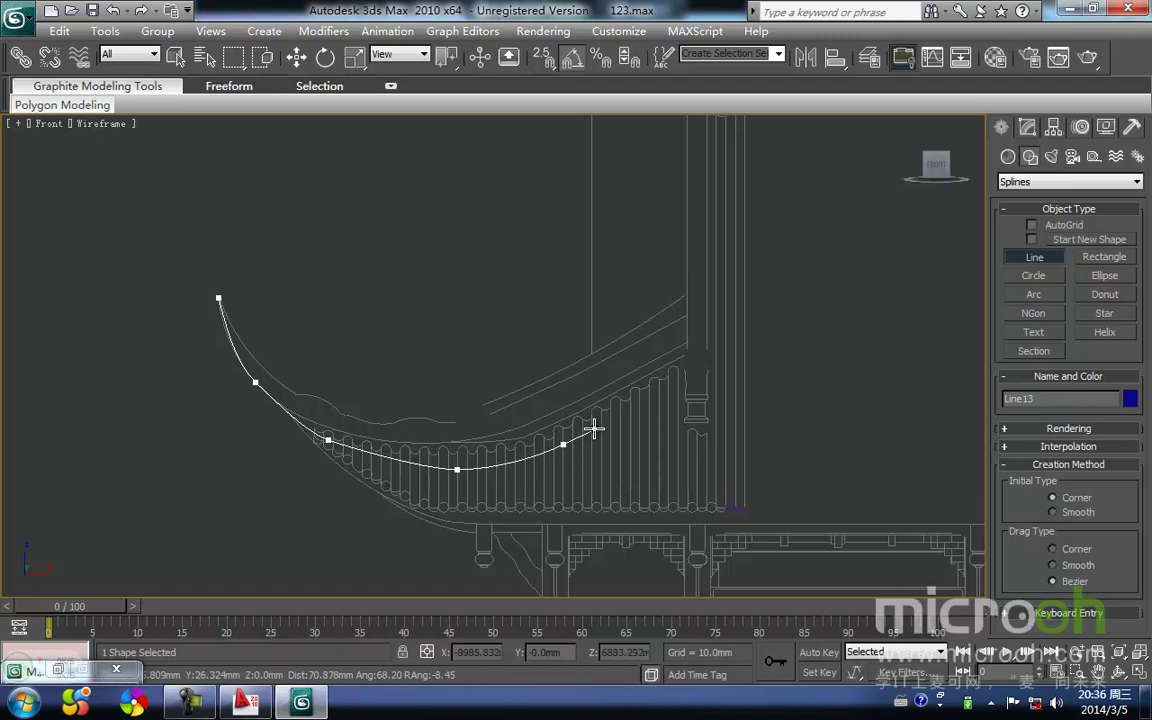
left_click(670, 385)
left_click(698, 363)
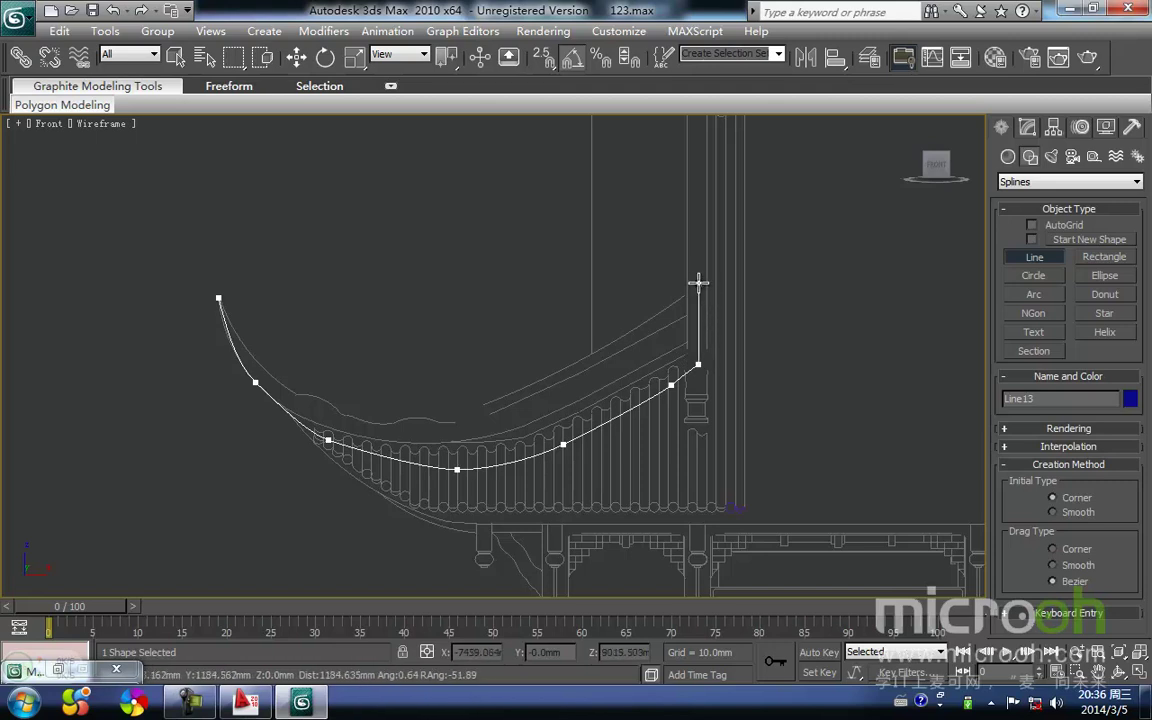
Step: Extend the line up the post to the ridge's top corner and back down its upper edge, redoing the misplaced points
left_click(687, 292)
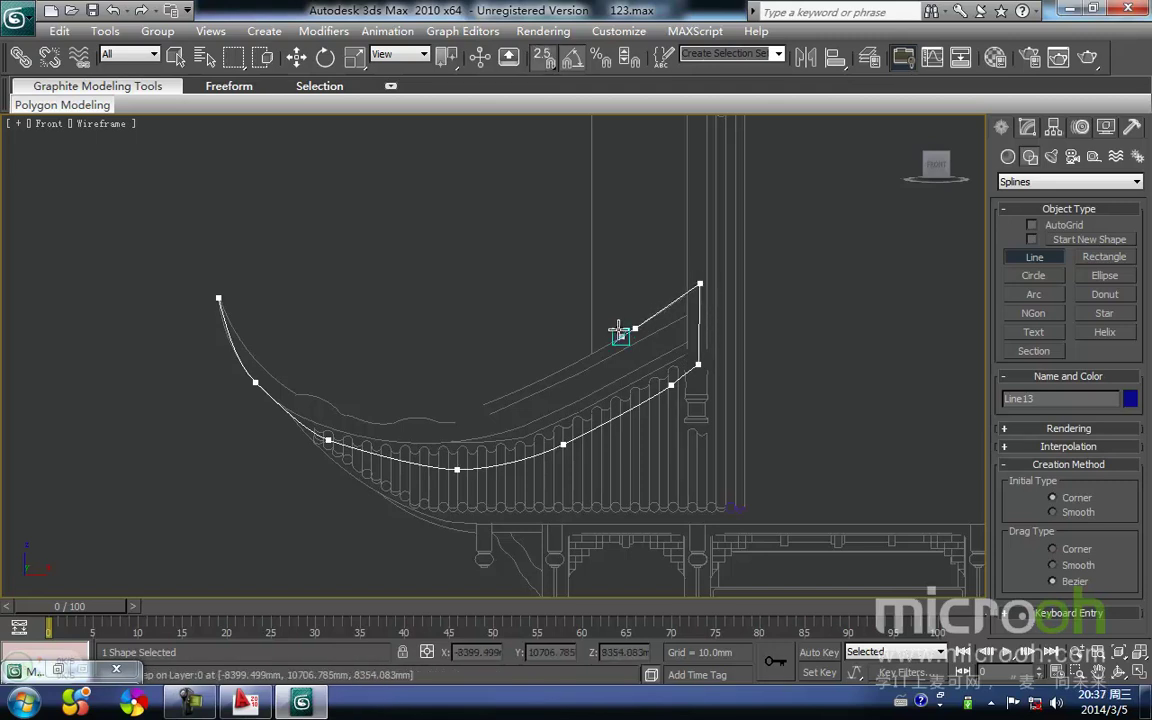
left_click(511, 390)
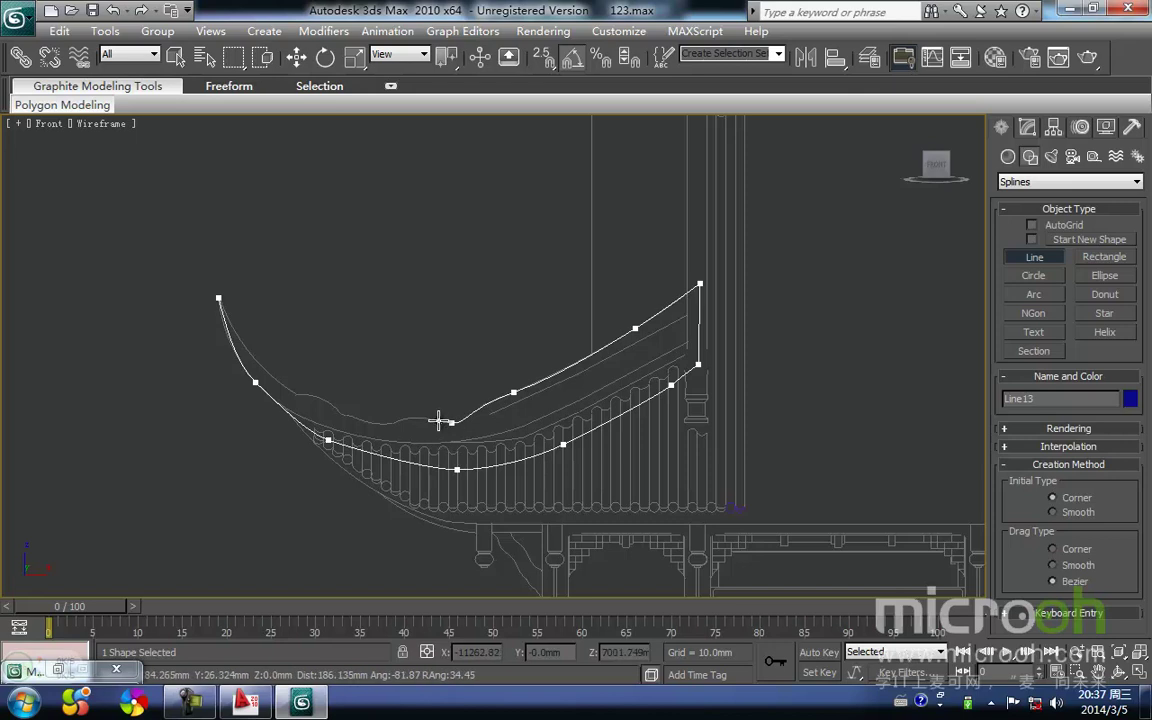
scroll(438, 422, "up", 3)
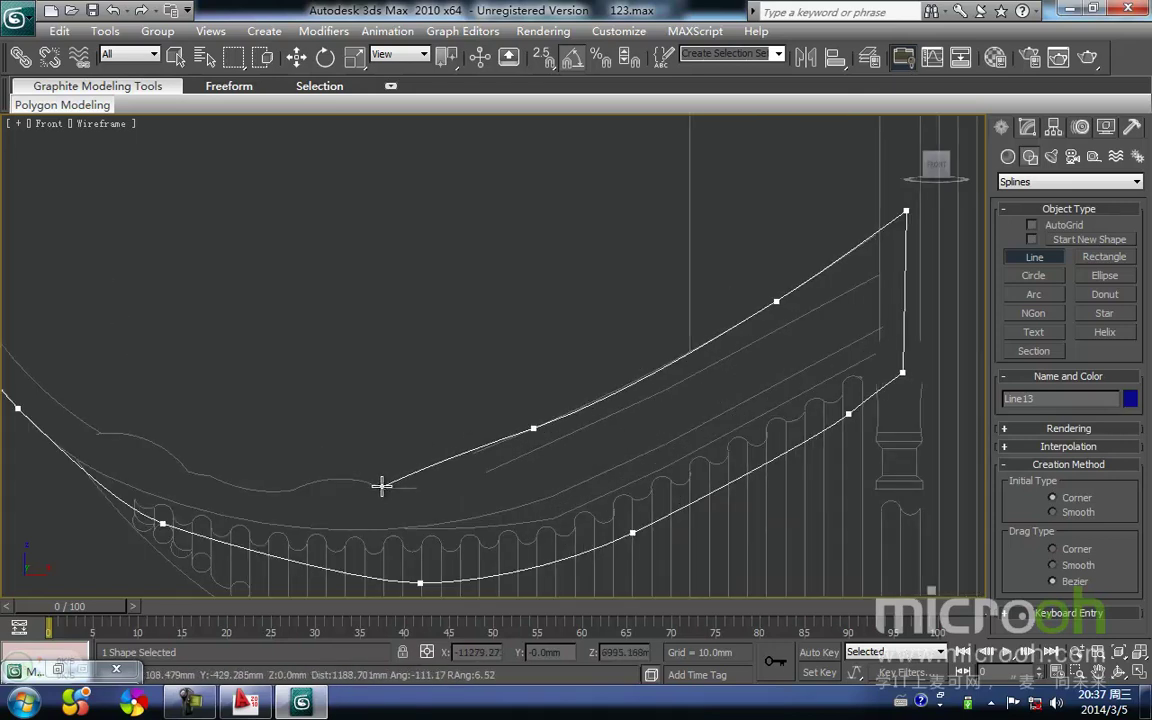
key("BackSpace")
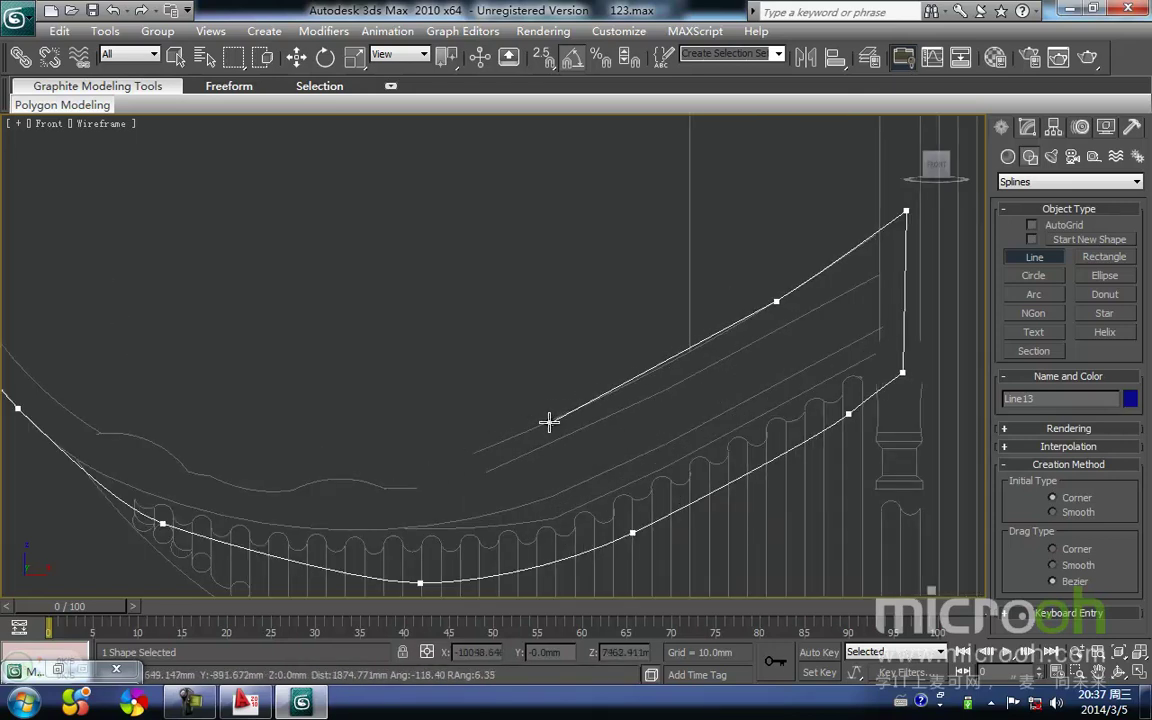
left_click_drag(601, 394, 545, 414)
left_click_drag(472, 452, 439, 462)
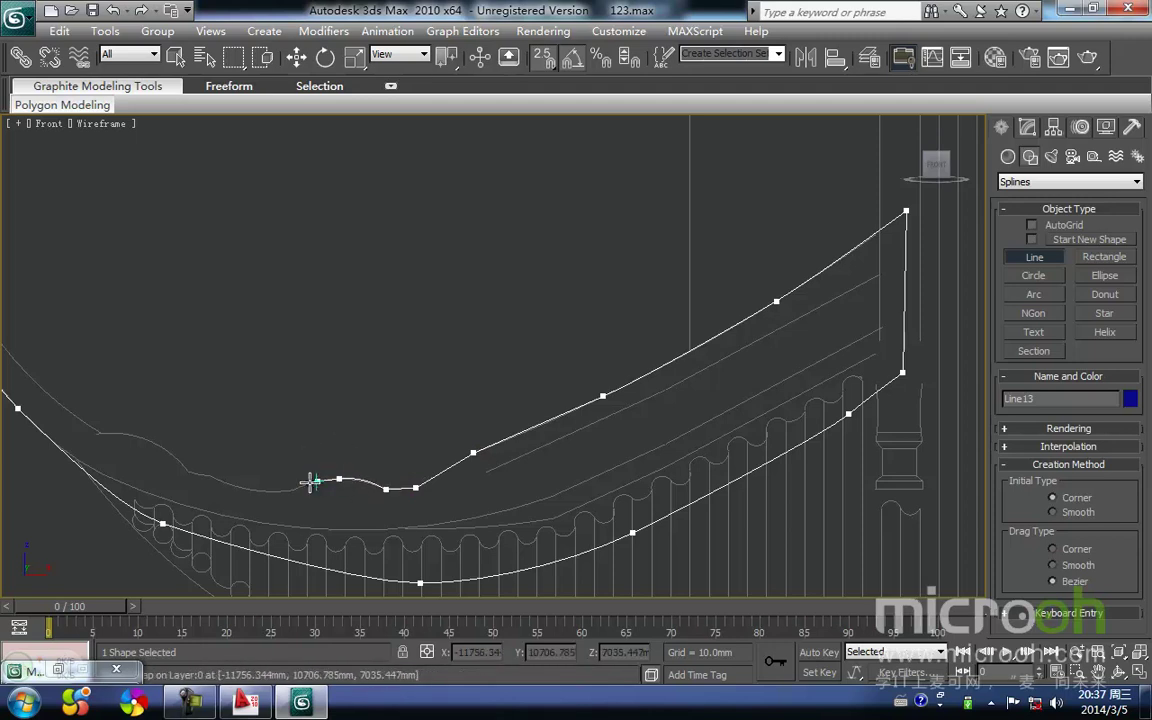
Step: Remove the misplaced point and trace the ridge's wavy upper edge with curved points over both bumps towards the horn
key("BackSpace")
scroll(287, 489, "up", 2)
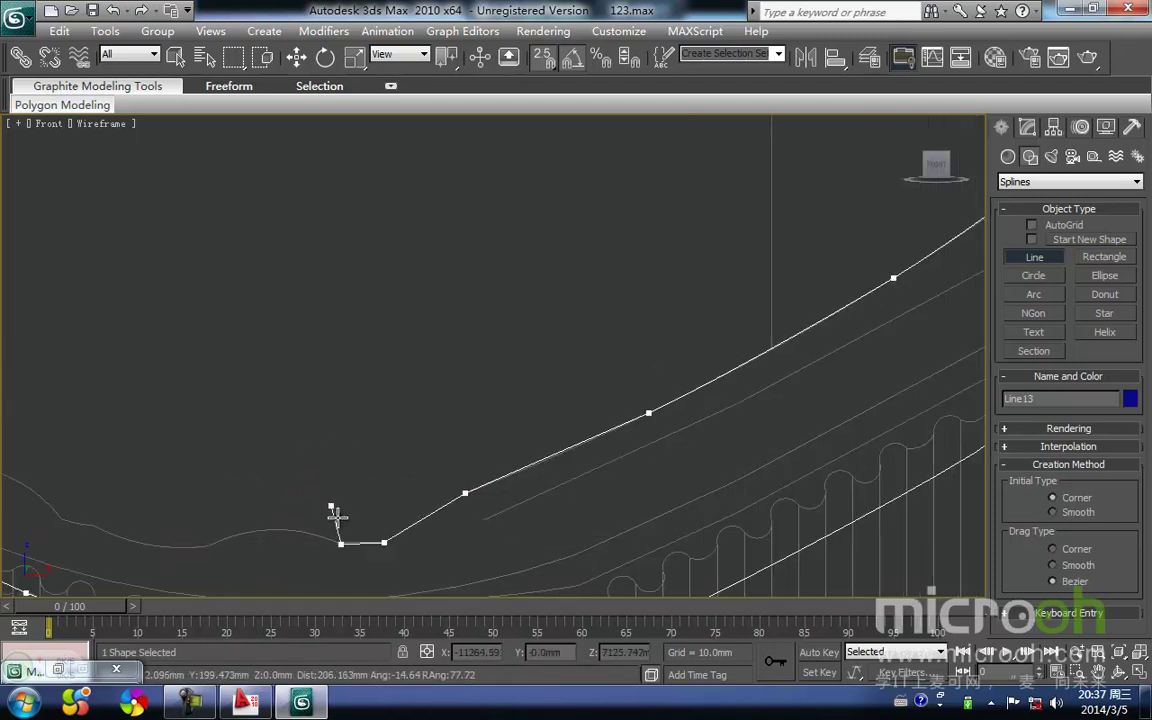
left_click_drag(262, 530, 246, 535)
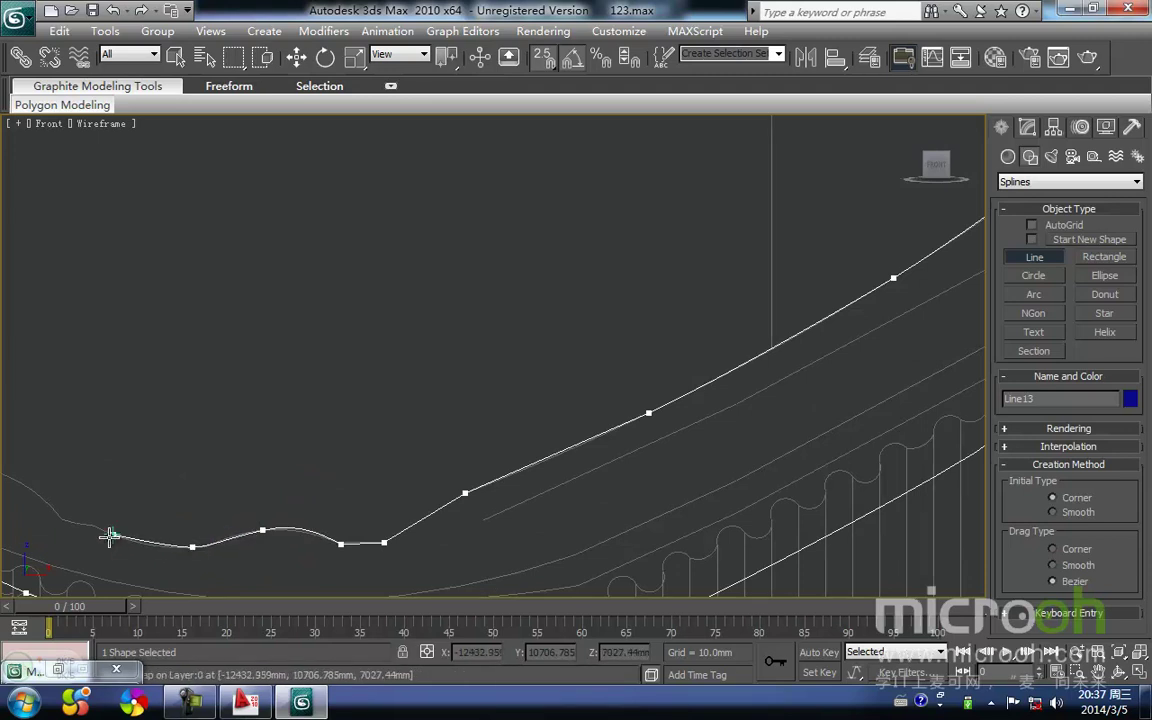
middle_click_drag(118, 530, 489, 360)
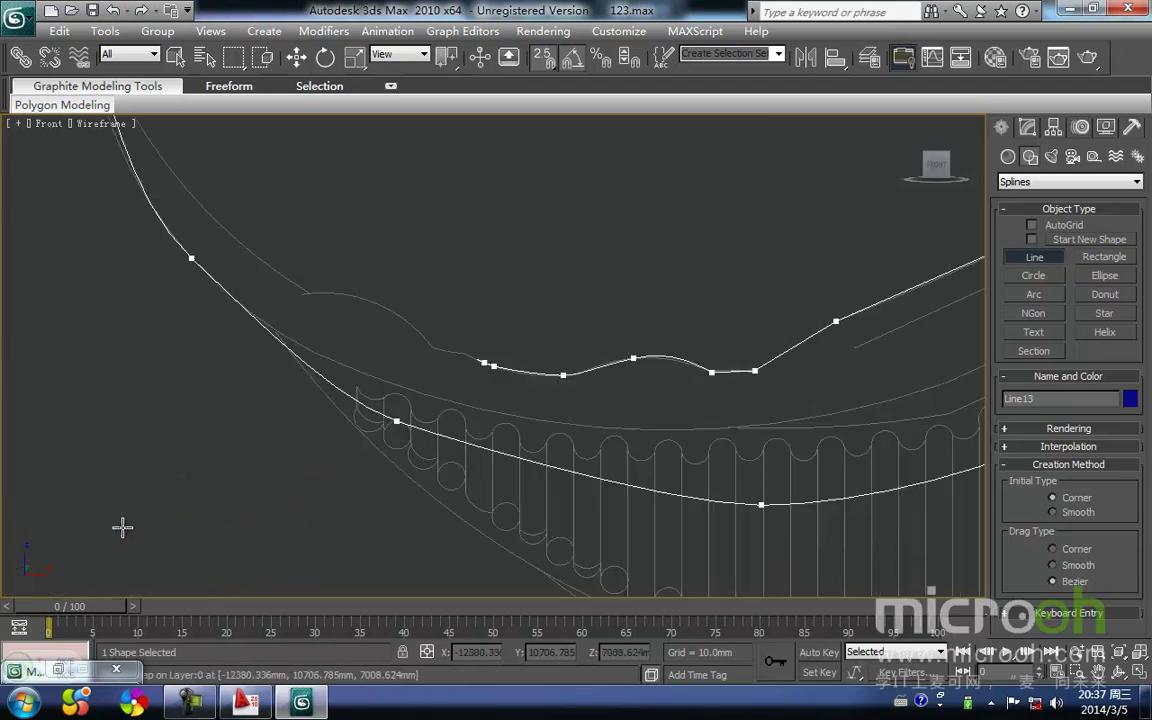
left_click(464, 354)
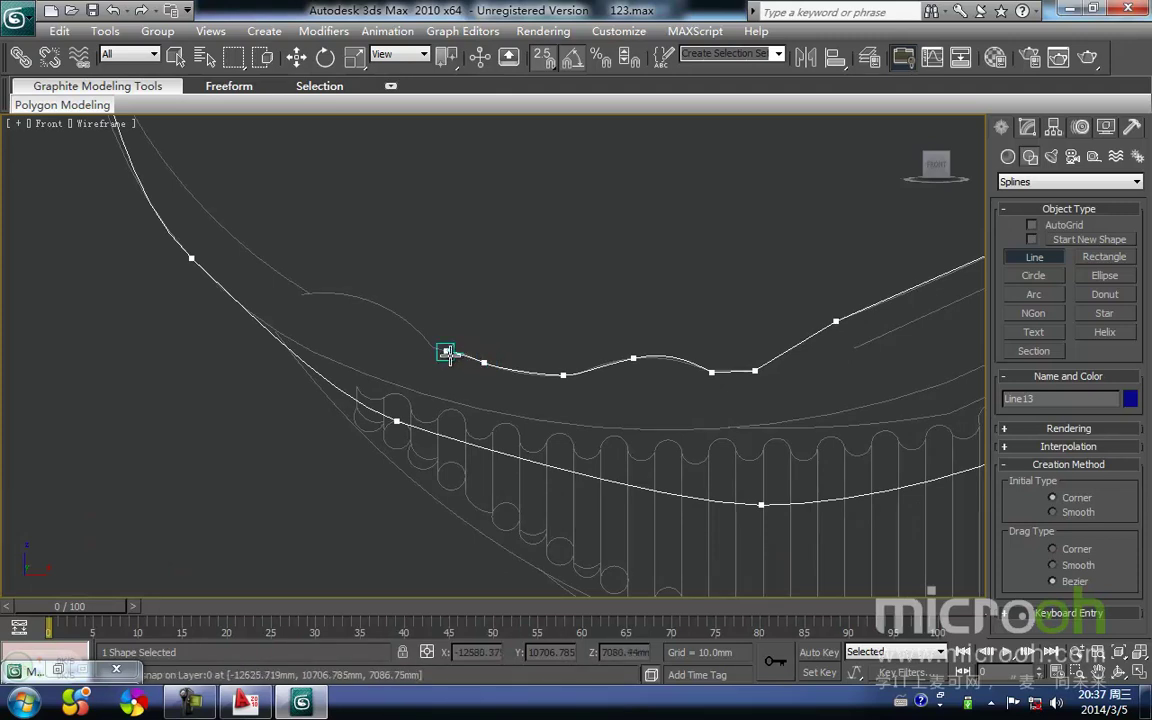
left_click(440, 348)
left_click(380, 304)
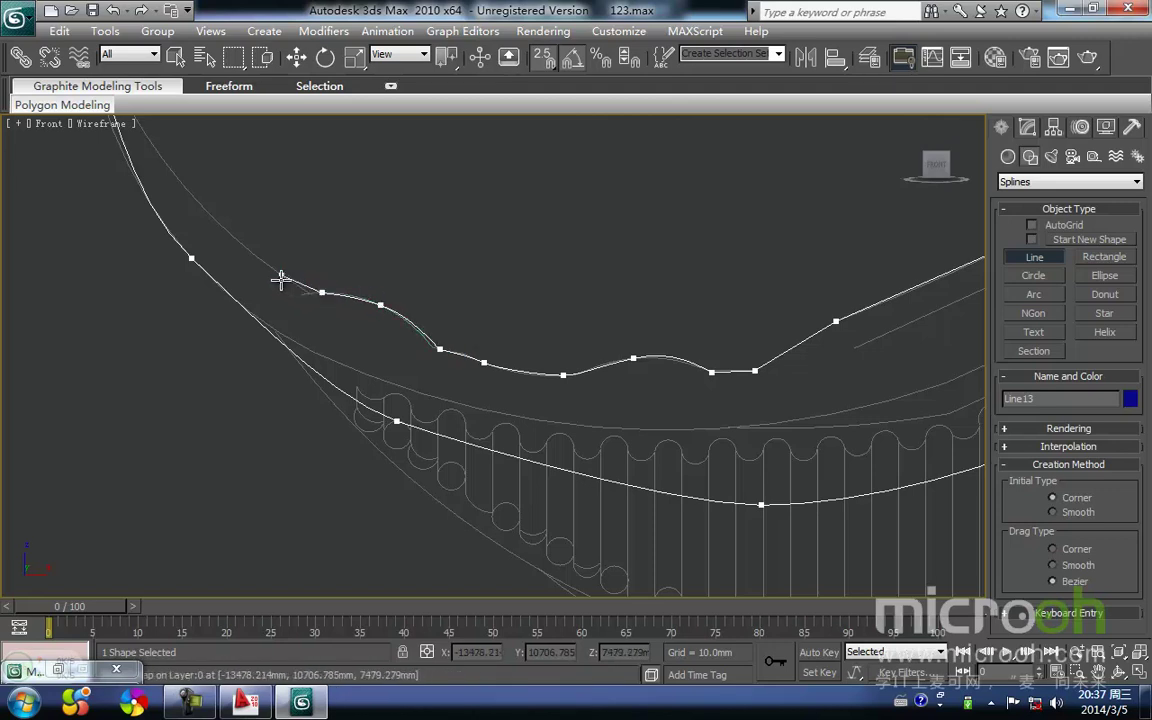
left_click(280, 276)
Step: Continue the line along the horn's upper curve to the eave tip, close the spline and finish the Line command
middle_click_drag(183, 188, 494, 355)
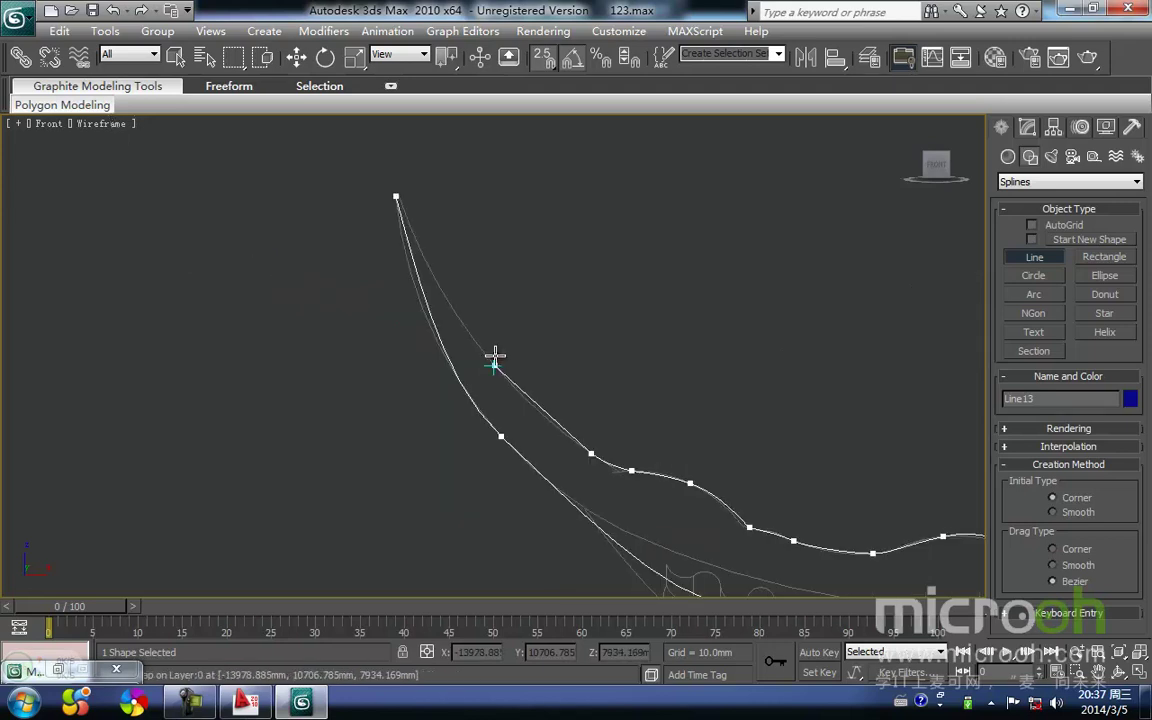
left_click(494, 364)
left_click(431, 269)
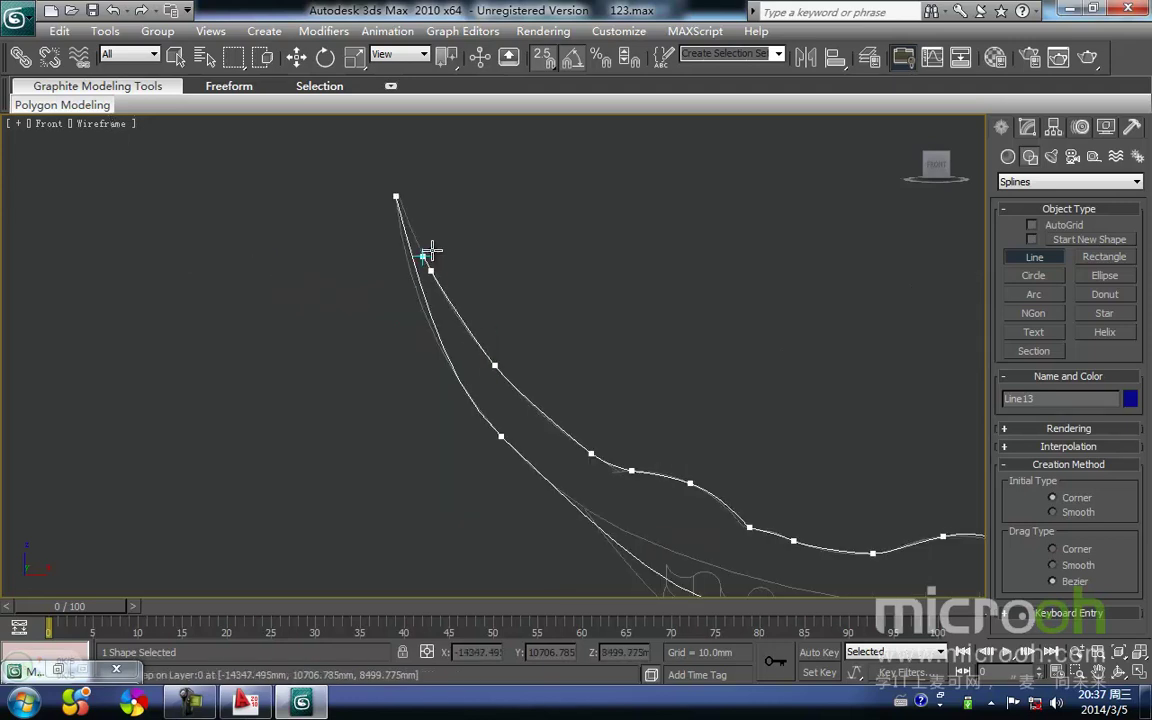
left_click(397, 195)
left_click(562, 411)
right_click(687, 348)
Step: Edit the spline's vertices and shift the lower-edge vertex by the first roof tiles, adjusting its handle to smooth the curve
scroll(687, 348, "down", 2)
middle_click_drag(687, 348, 447, 332)
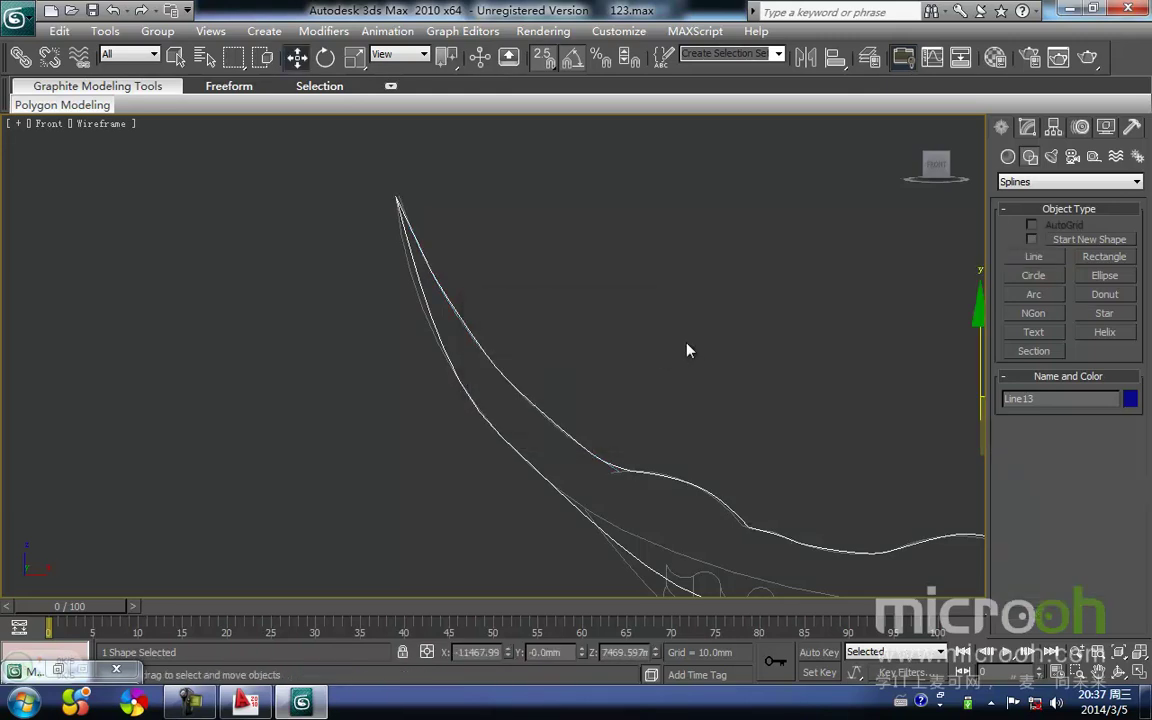
scroll(446, 331, "down", 5)
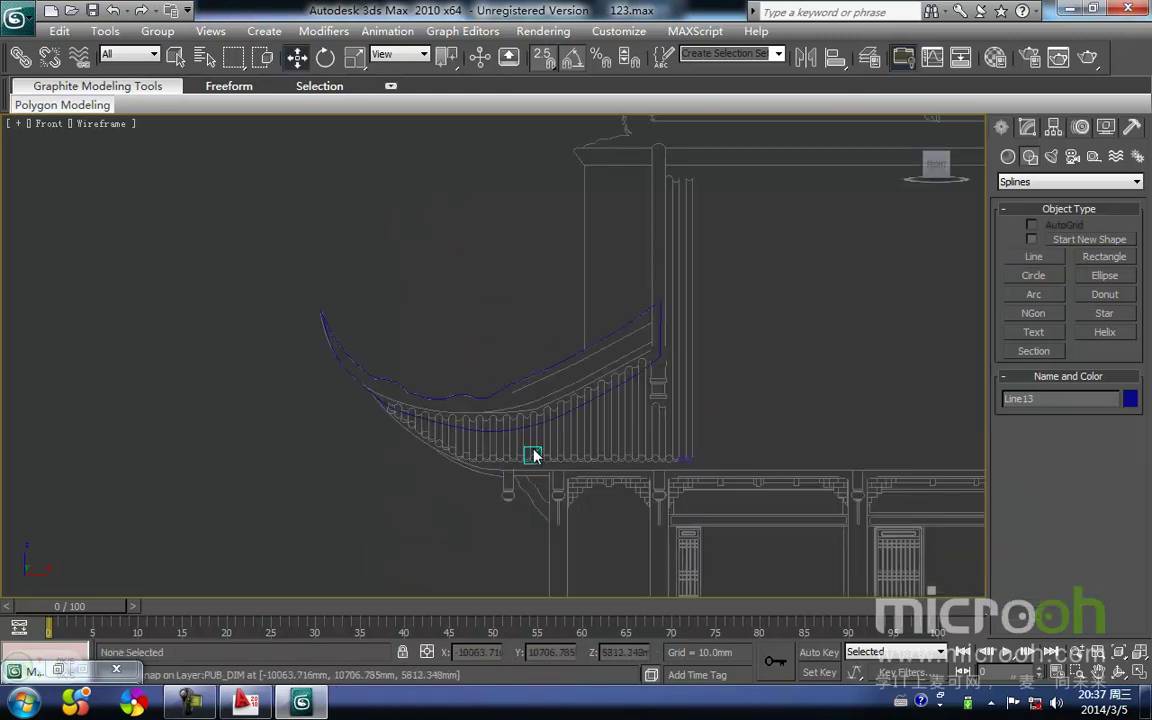
scroll(492, 373, "up", 5)
middle_click_drag(419, 455, 460, 393)
key("1")
middle_click_drag(391, 424, 493, 380)
left_click(447, 359)
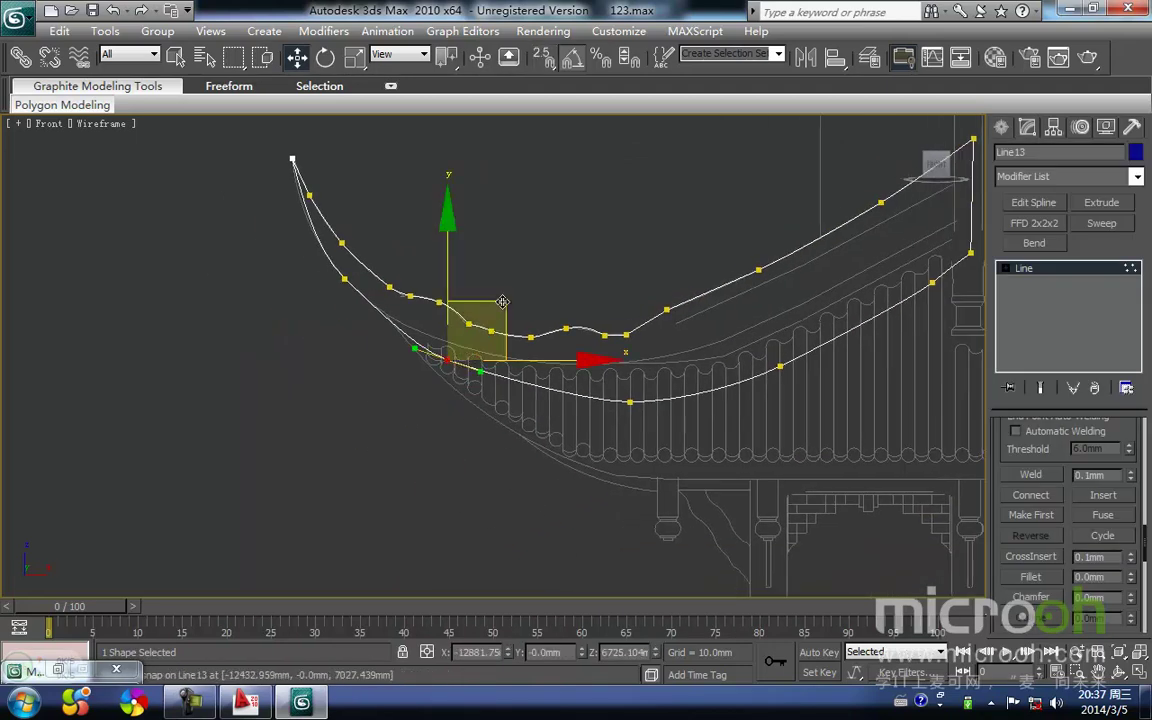
left_click_drag(505, 308, 530, 312)
left_click_drag(495, 381, 462, 368)
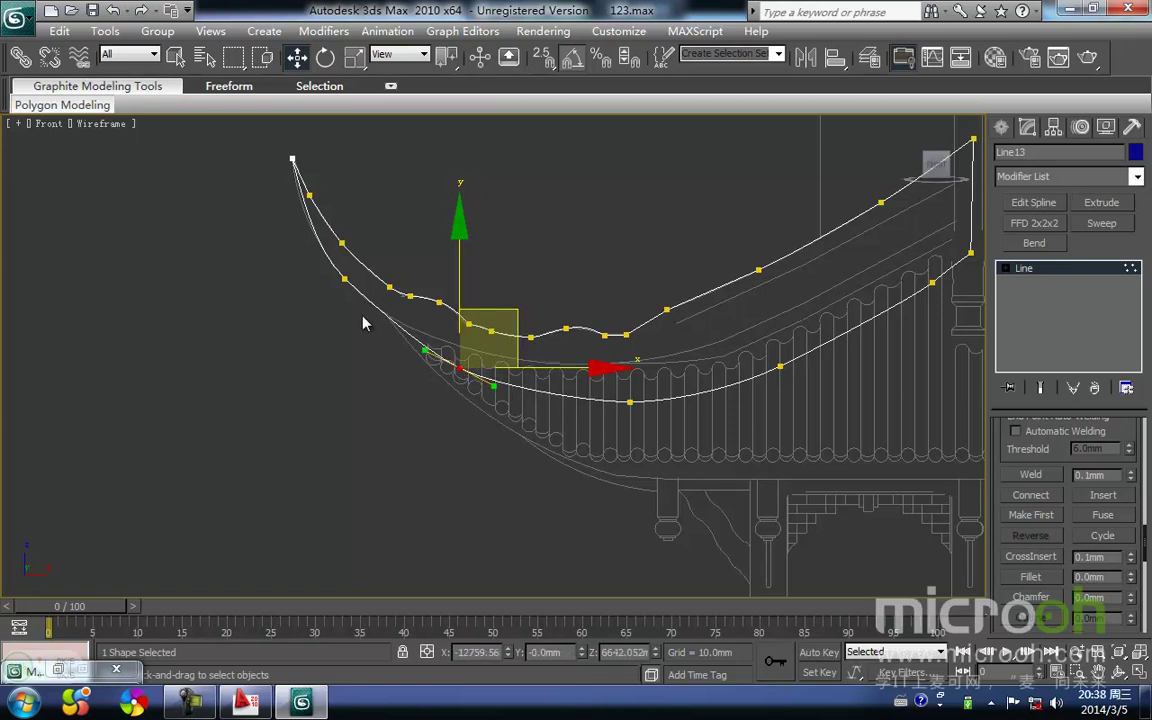
Step: Make the handles of the horn's lower-edge vertex independent and bend both to follow the drawn eave curve
left_click(343, 280)
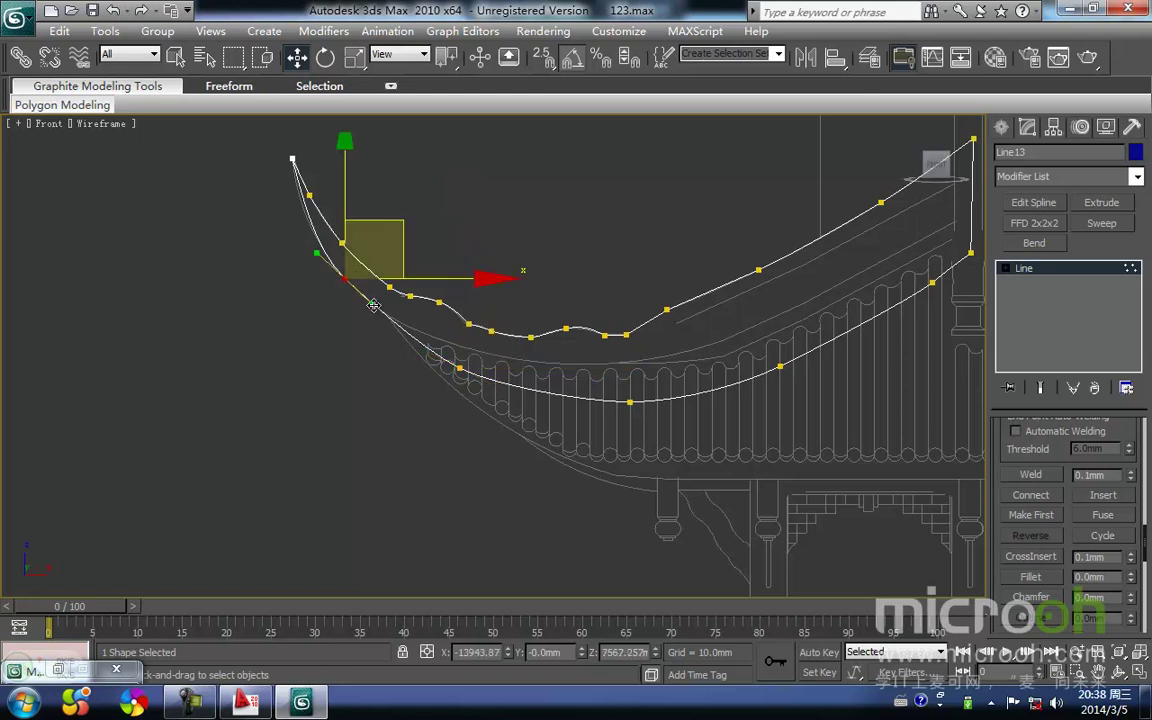
right_click(340, 280)
left_click(316, 146)
left_click_drag(372, 303, 372, 314)
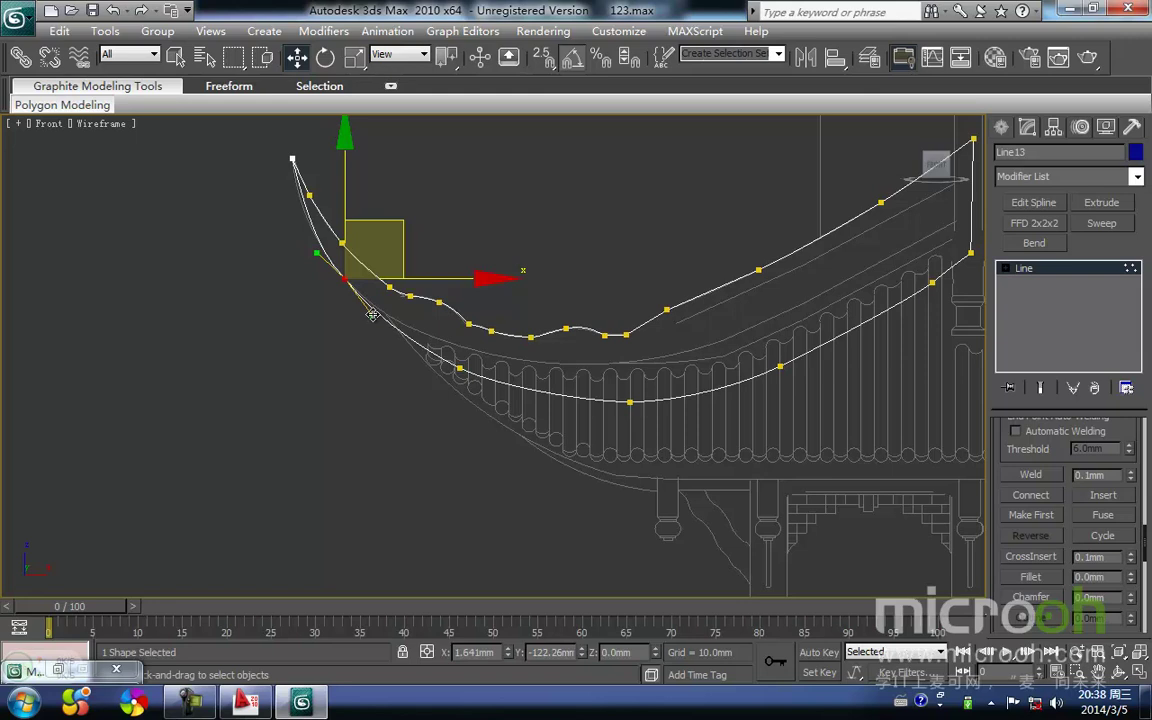
left_click_drag(314, 252, 309, 243)
left_click(434, 387)
Step: Snap the ridge's upper post corner vertically in line with the lower corner and leave vertex editing
middle_click_drag(687, 448, 447, 447)
scroll(535, 378, "down", 2)
middle_click_drag(539, 373, 491, 393)
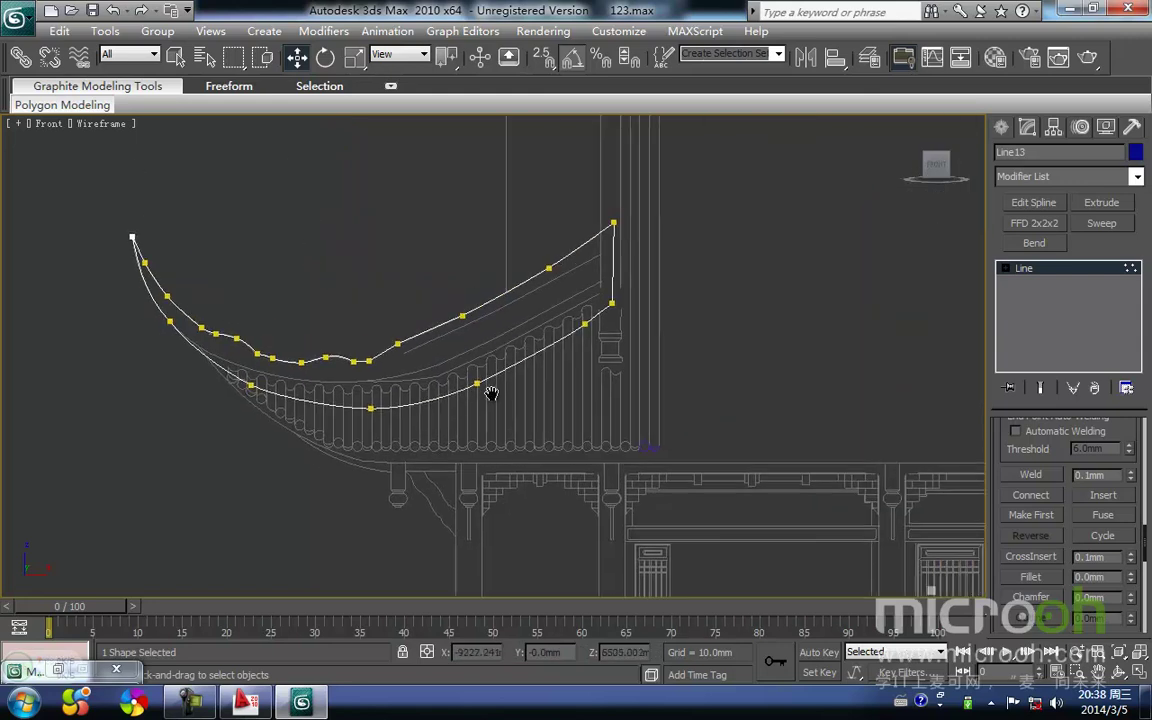
left_click(614, 224)
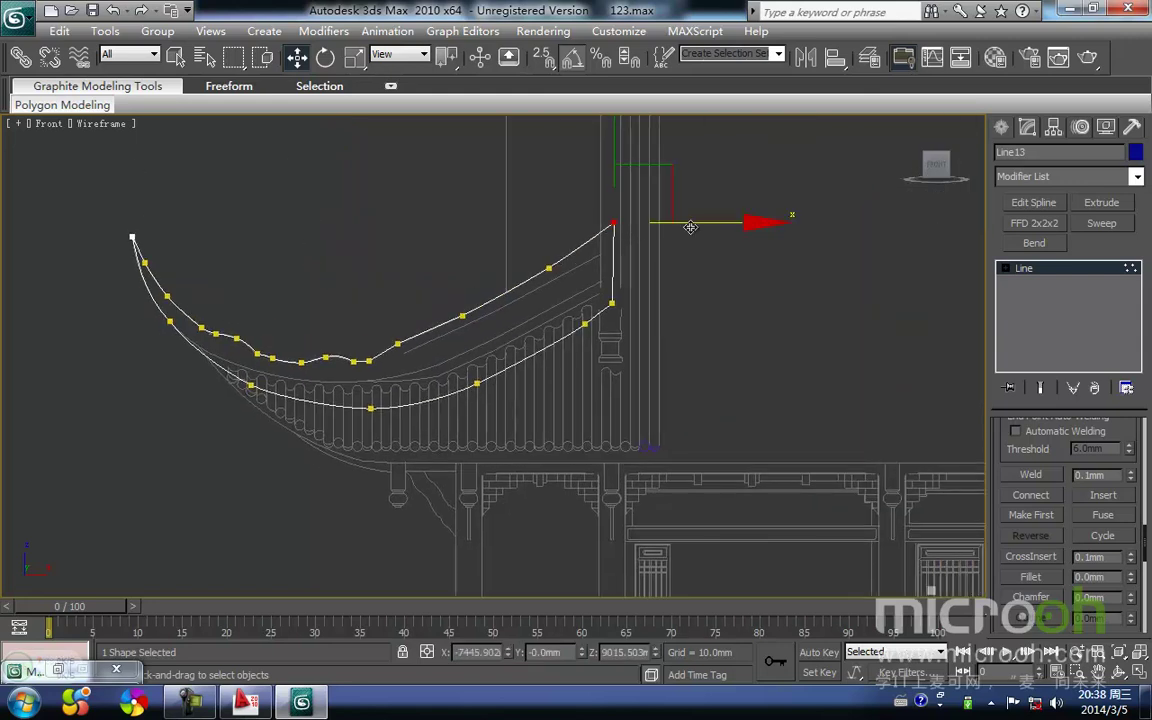
key("space")
key("s")
left_click_drag(615, 225, 612, 302)
key("space")
left_click(710, 307)
middle_click_drag(682, 319, 689, 304)
key("1")
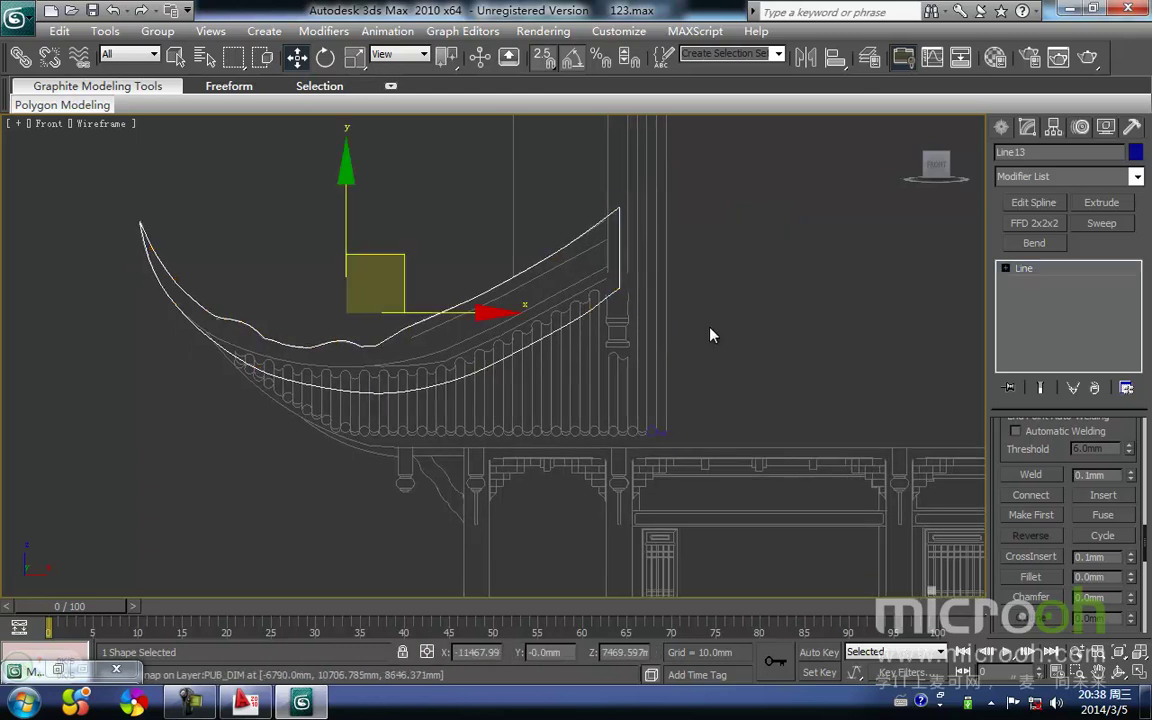
Step: Apply an Extrude modifier to the closed ridge outline and show the hidden scene geometry
left_click(700, 314)
left_click_drag(584, 374, 500, 217)
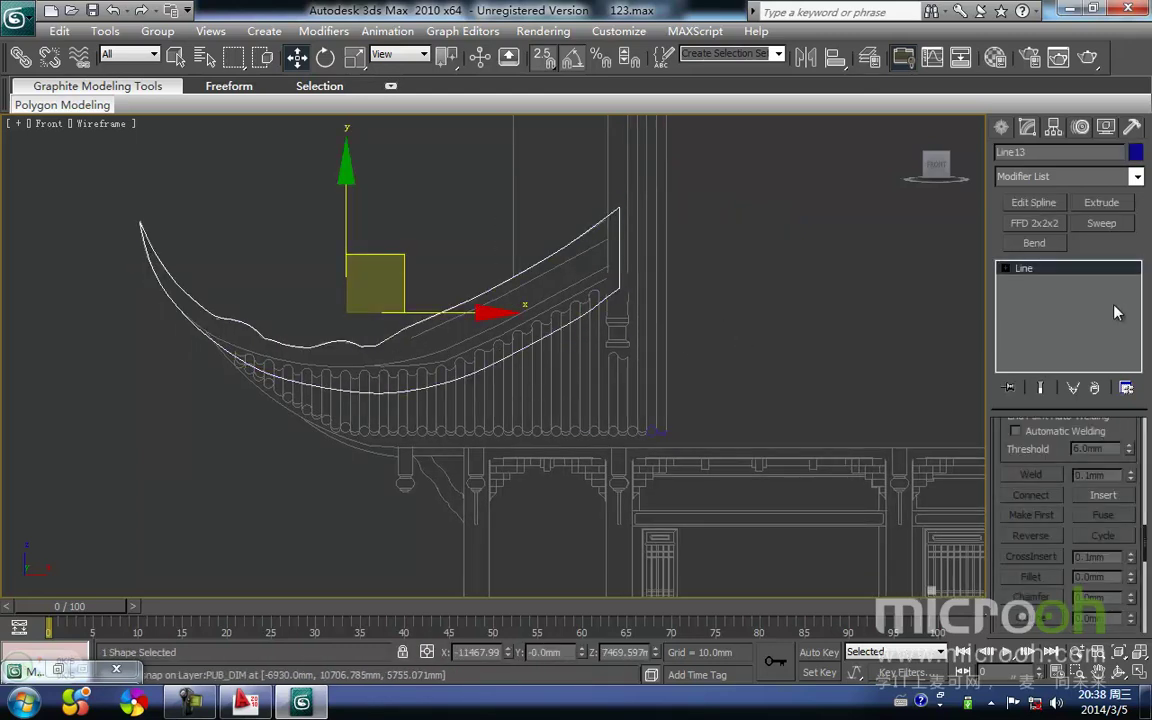
left_click(1103, 206)
middle_click_drag(510, 334, 591, 321)
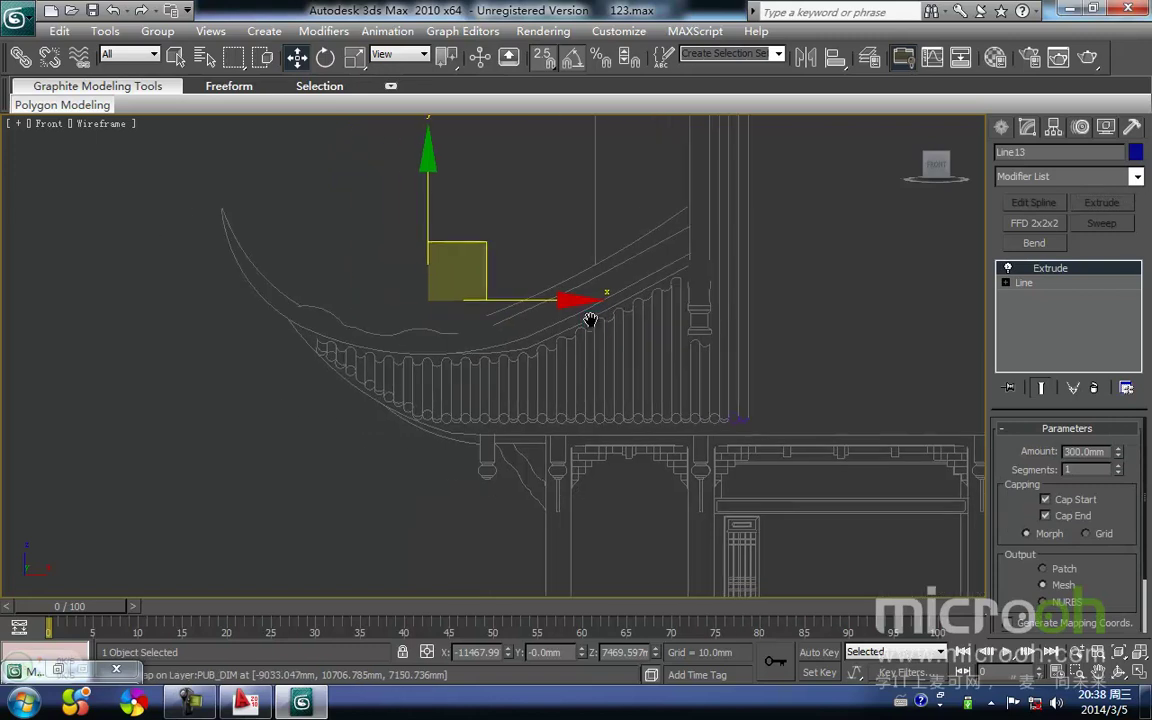
key("shift+g")
scroll(560, 315, "down", 4)
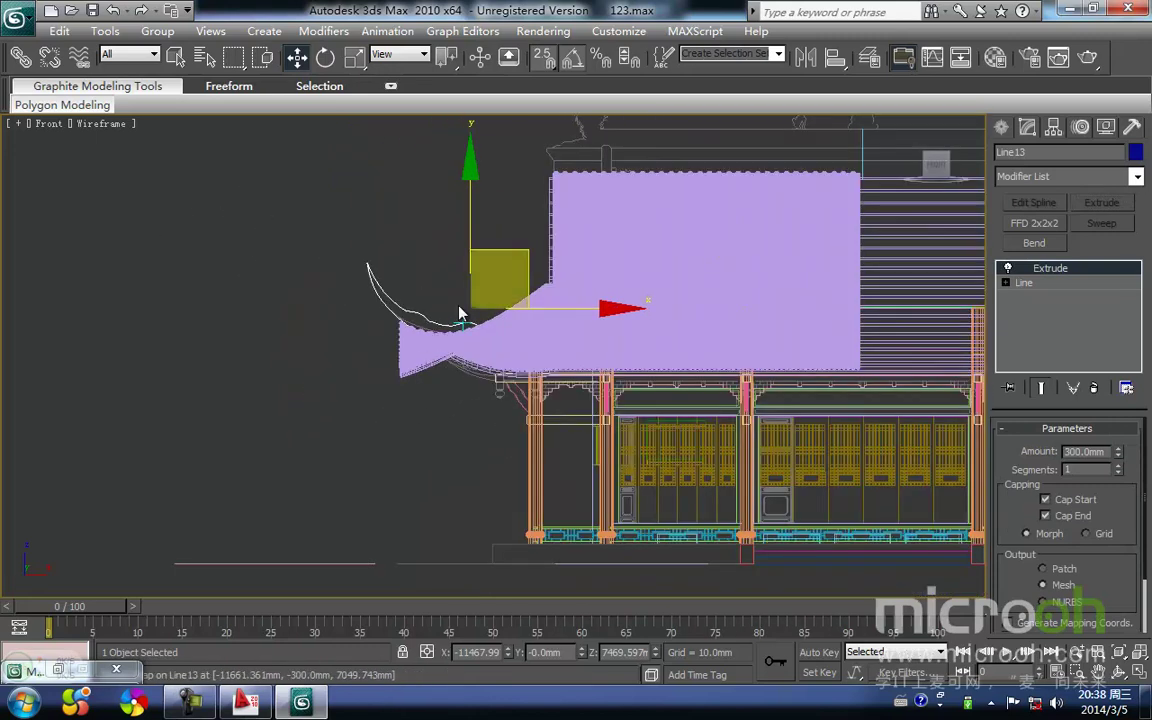
Step: In the Top view, move the extruded ridge to a clear spot just beyond the corner roof panel
key("t")
scroll(432, 335, "up", 3)
scroll(566, 258, "down", 3)
left_click_drag(516, 217, 565, 378)
middle_click_drag(648, 363, 668, 303)
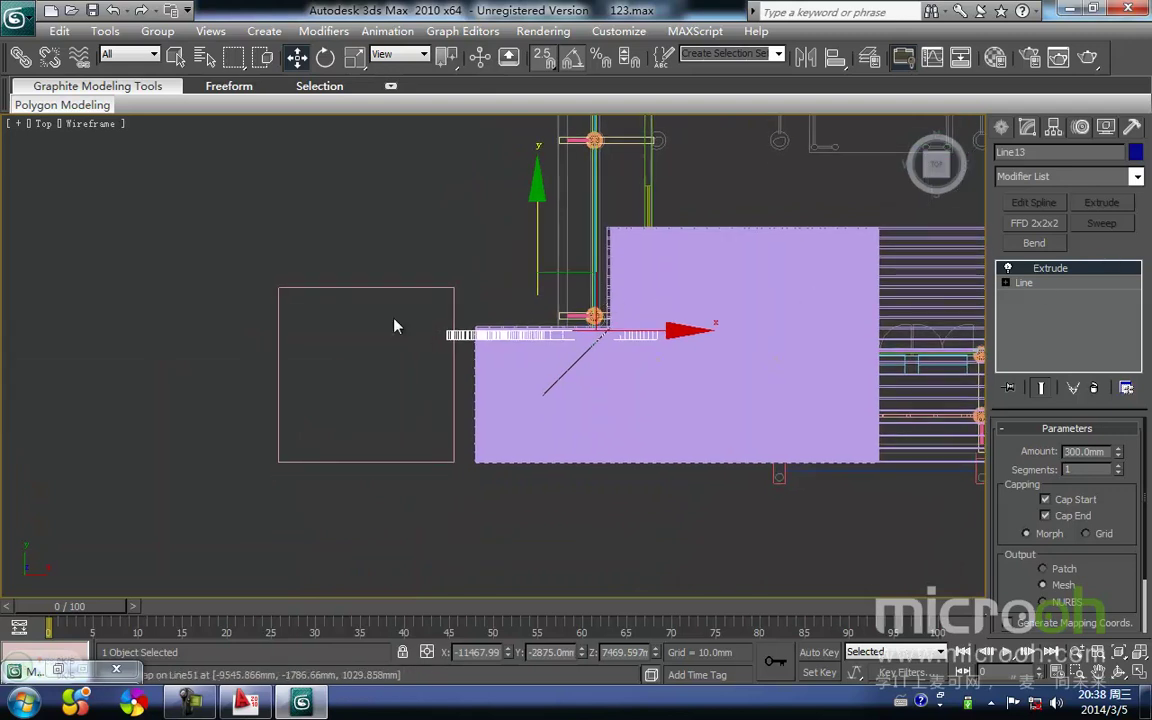
middle_click_drag(706, 364, 621, 413)
scroll(621, 413, "up", 2)
middle_click_drag(527, 404, 542, 327)
middle_click_drag(634, 233, 582, 312)
scroll(582, 312, "down", 2)
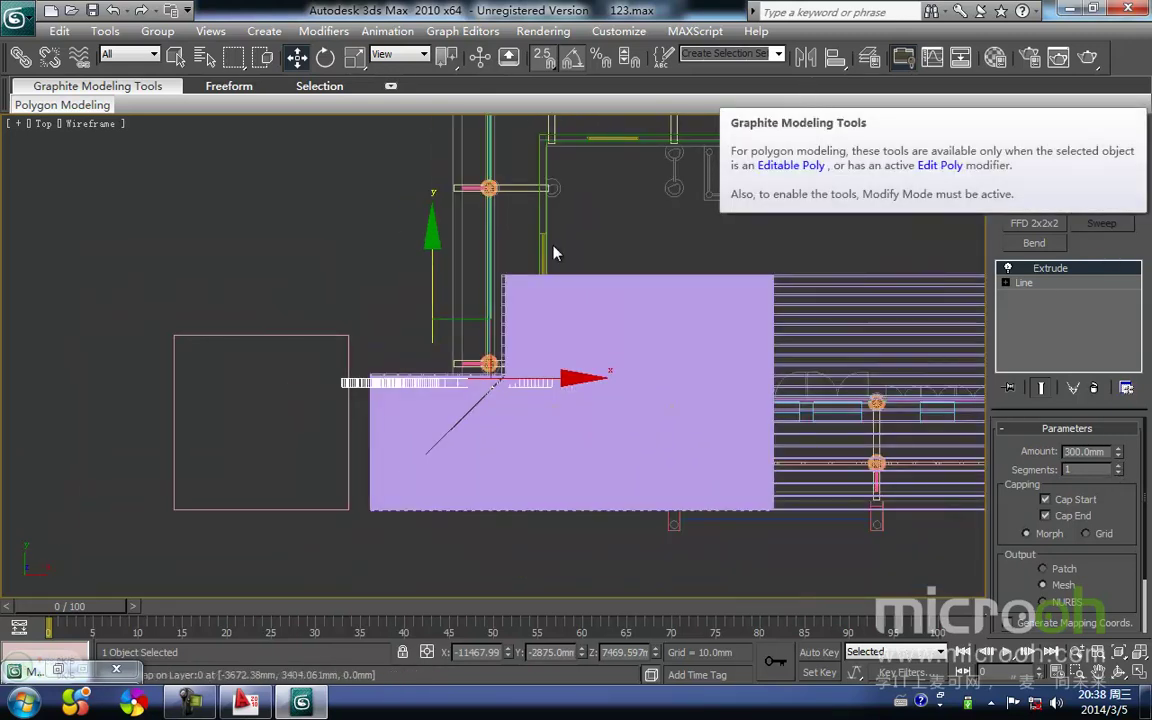
middle_click_drag(512, 315, 656, 237)
scroll(656, 237, "up", 2)
left_click_drag(609, 197, 579, 200)
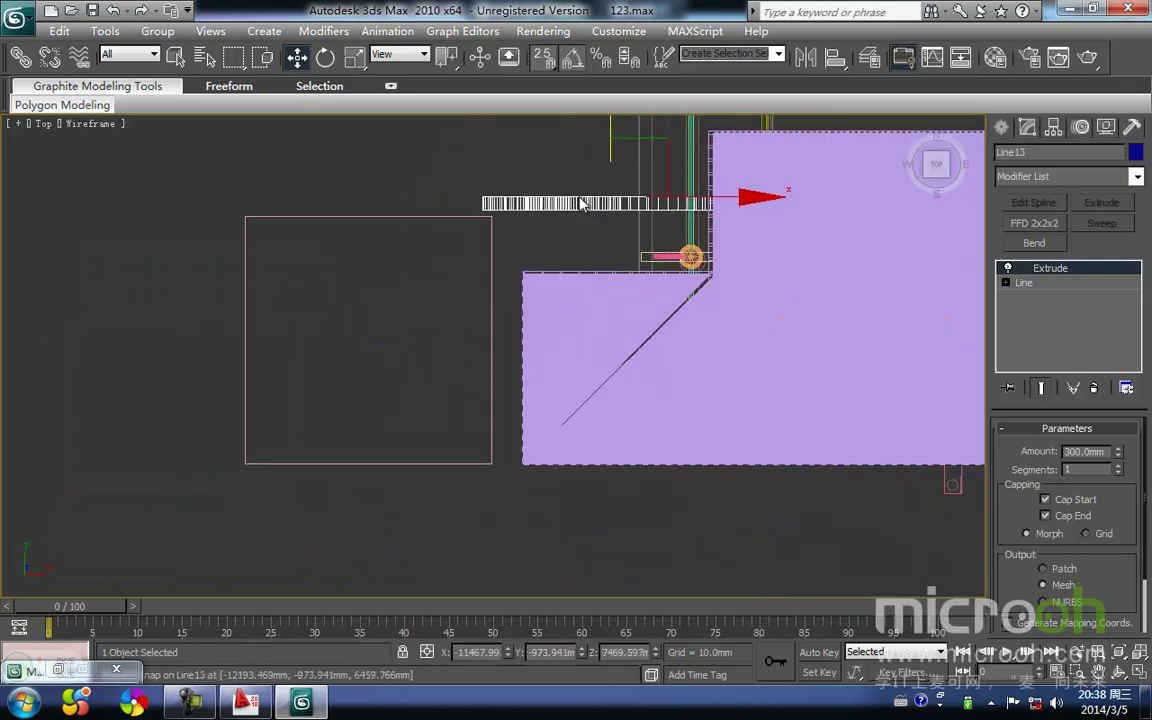
middle_click_drag(579, 200, 516, 277)
Step: Set the ridge's extrusion amount to 500 mm, correcting the mistyped 5500 mm
left_click_drag(1109, 452, 1030, 456)
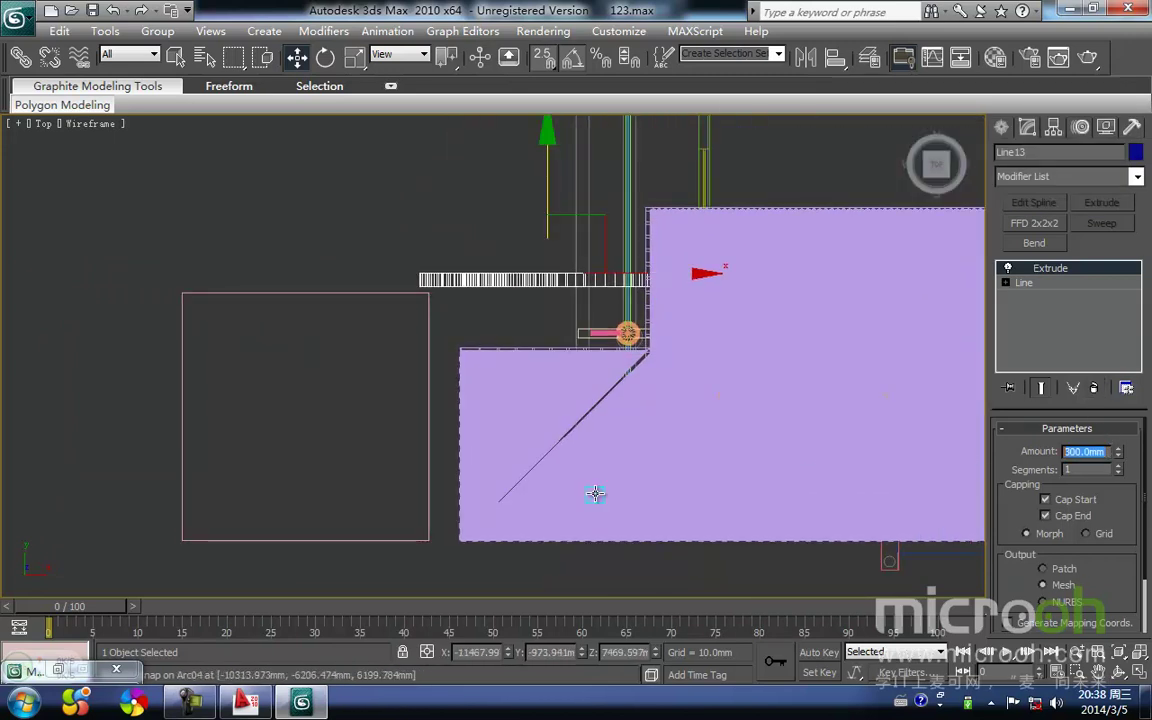
type("5500")
key("Return")
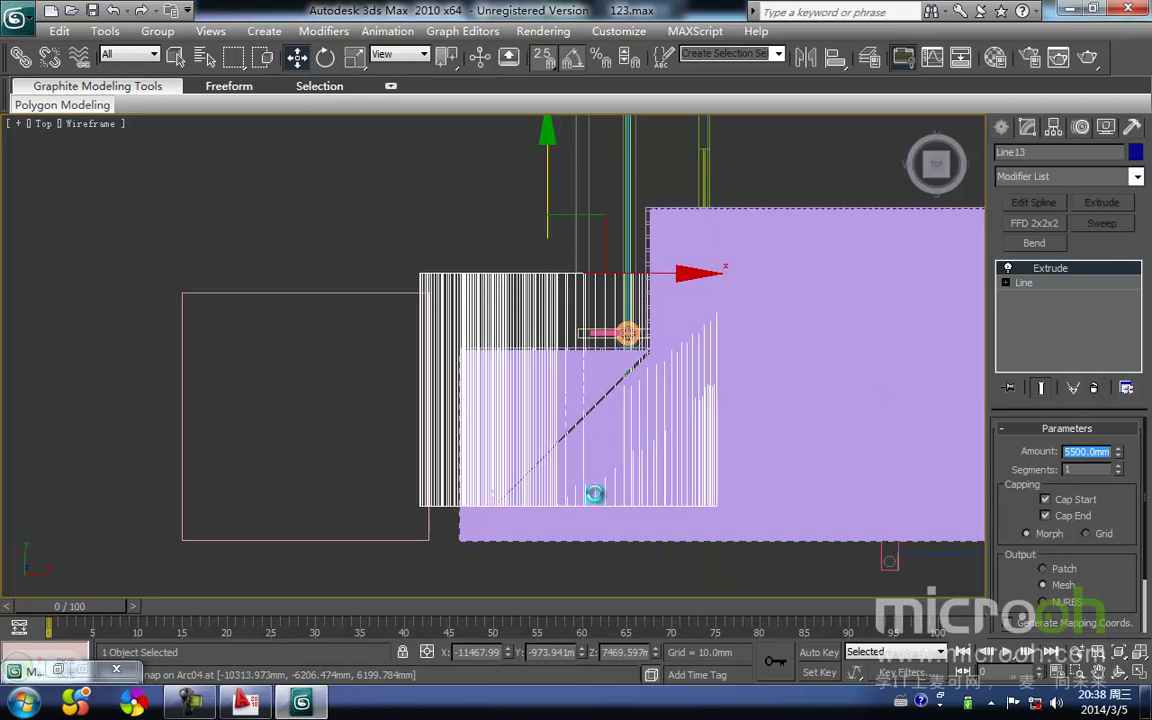
type("5")
key("Return")
scroll(502, 352, "up", 3)
mouse_move(499, 358)
middle_mouse_down()
mouse_move(566, 255)
mouse_move(490, 303)
middle_mouse_up()
scroll(566, 255, "down", 2)
Step: Add an FFD 2x2x2 modifier to the extruded ridge
left_click(513, 295)
left_click_drag(522, 290, 456, 190)
middle_click_drag(458, 194, 364, 236)
left_click(1141, 178)
key("f")
left_click(1079, 213)
middle_click_drag(251, 334, 359, 401)
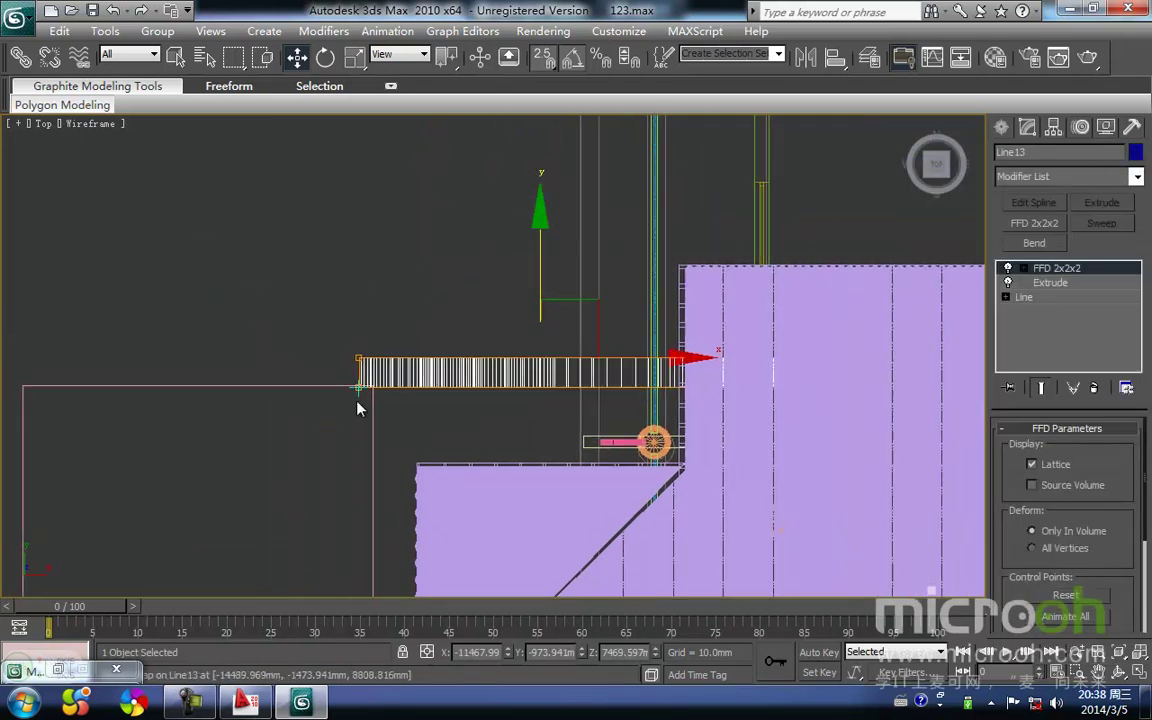
Step: Select the FFD control points at the ridge's pointed end and scale them to about 56% across its thickness
left_click(370, 411)
left_click_drag(509, 401, 456, 328)
middle_click_drag(453, 332, 469, 302)
left_click_drag(326, 251, 325, 249)
middle_click_drag(359, 344, 441, 437)
scroll(385, 333, "down", 2)
scroll(441, 440, "up", 4)
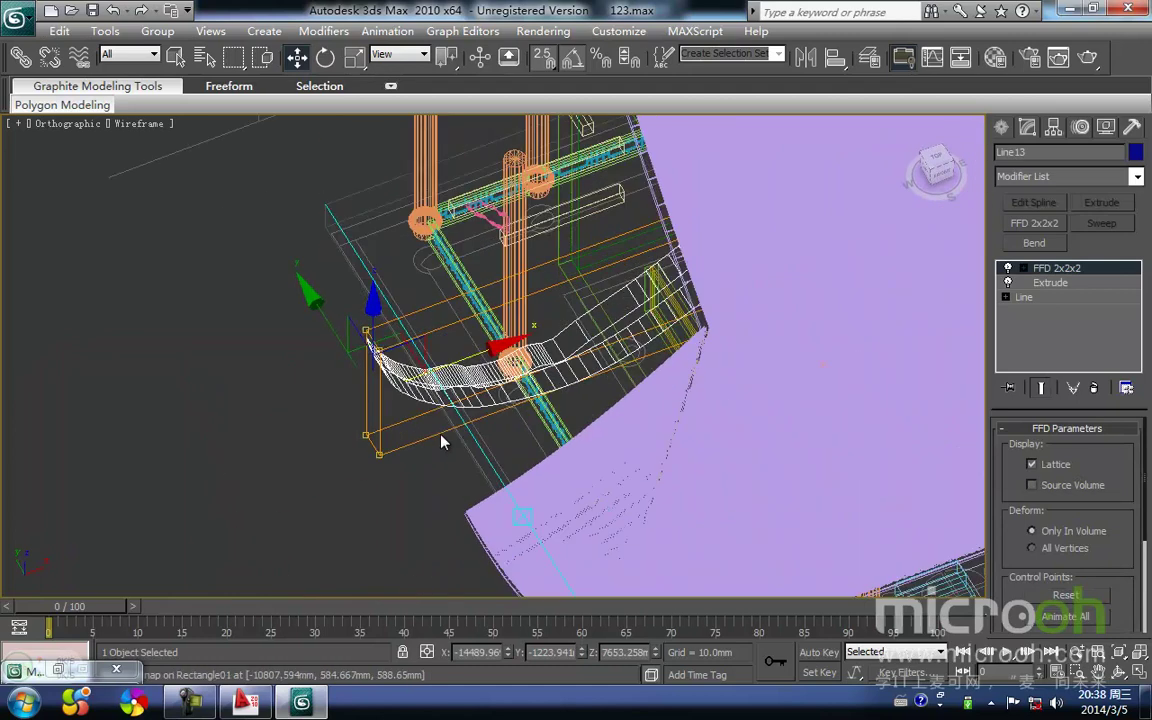
middle_click_drag(376, 389, 418, 350)
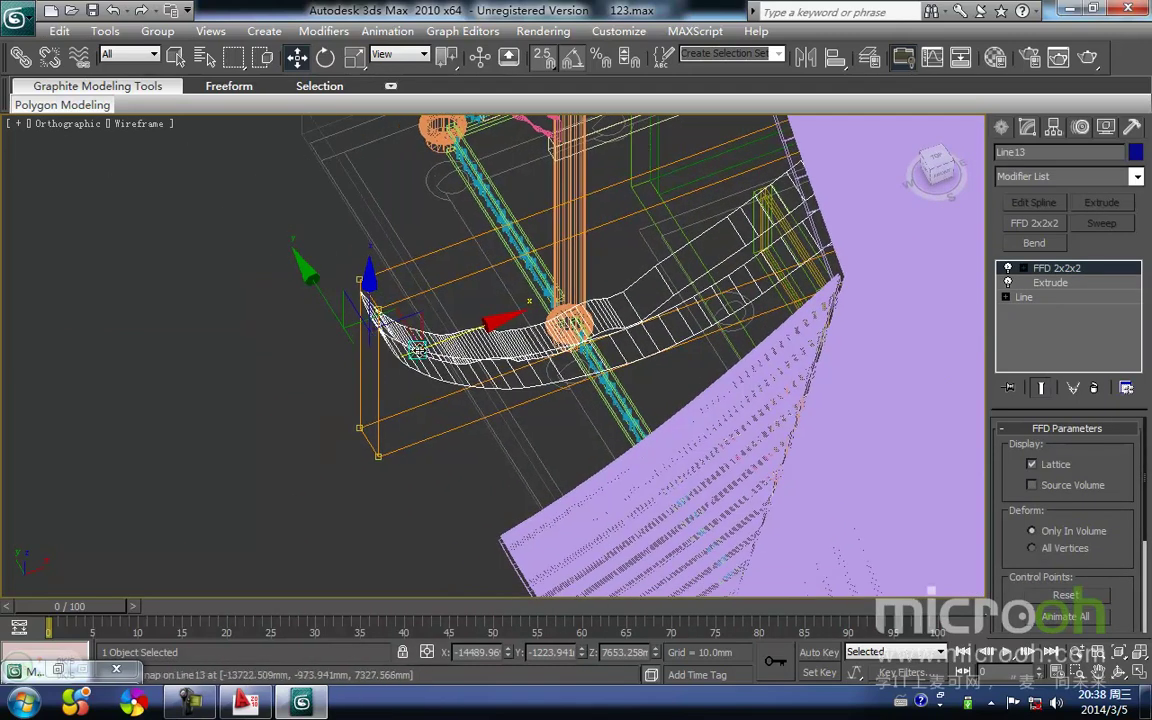
key("r")
left_click_drag(431, 464, 425, 422)
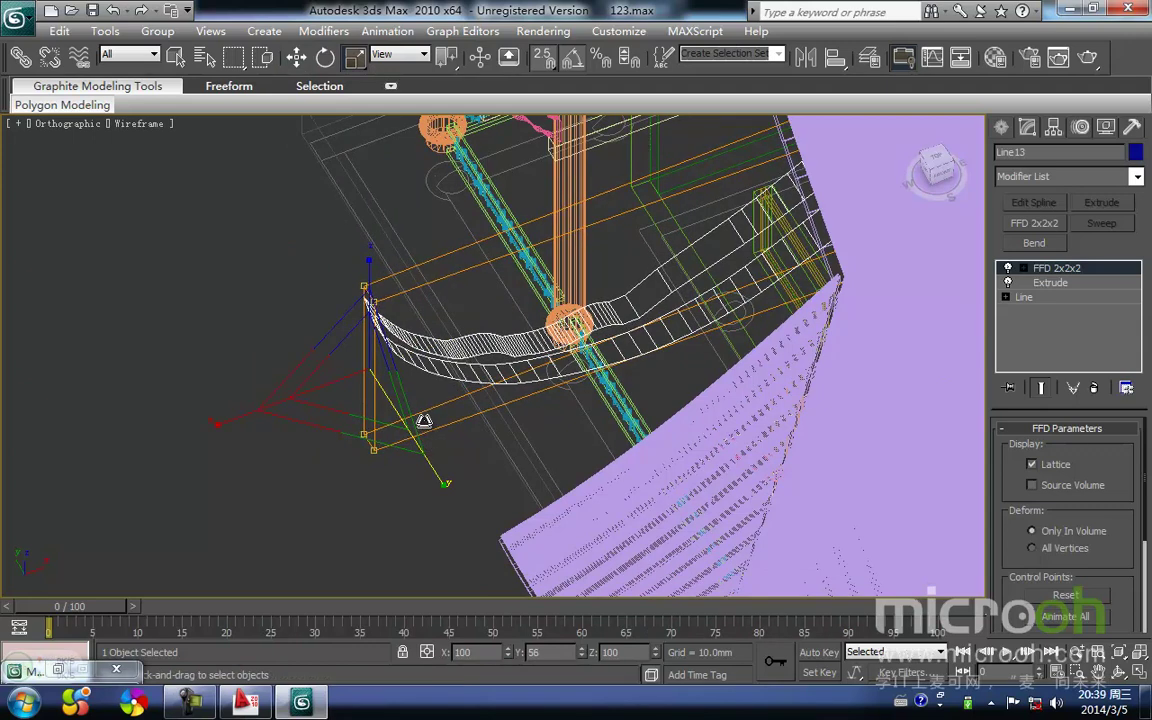
Step: Examine the ridge's taper in the Top view and leave control-point editing
middle_click_drag(497, 346, 291, 408)
key("t")
key("z")
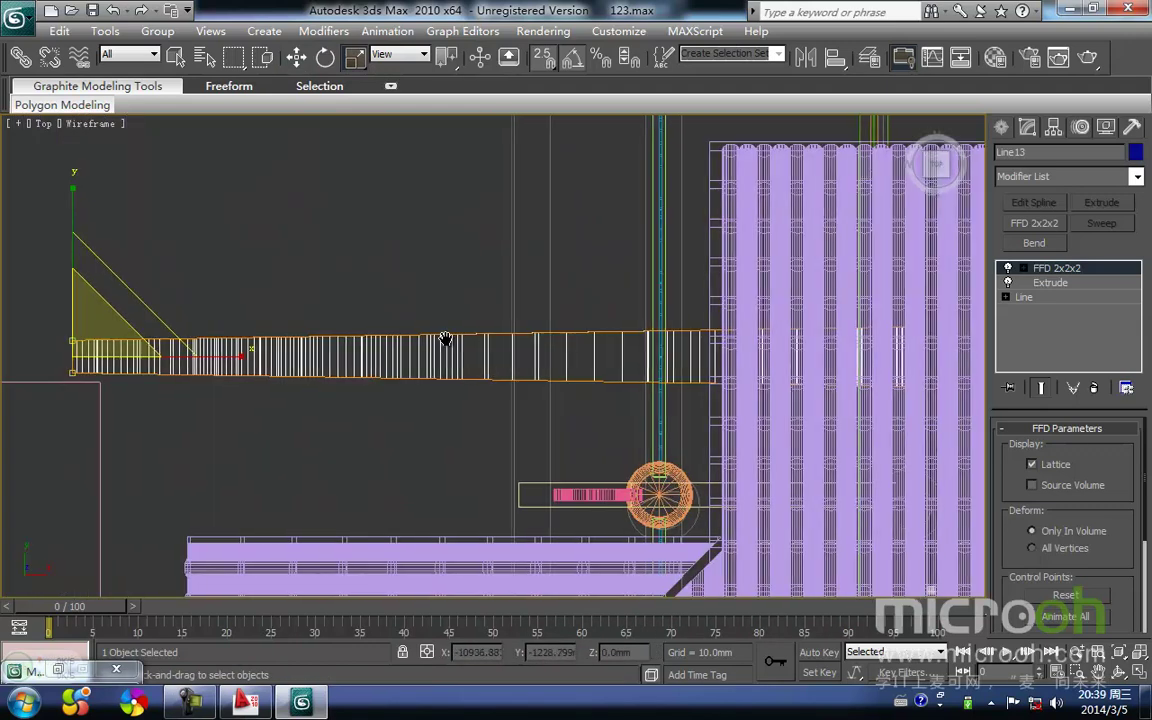
middle_click_drag(742, 435, 585, 403)
scroll(585, 403, "down", 2)
left_click_drag(583, 225, 582, 224)
middle_click_drag(639, 300, 575, 335)
left_click_drag(615, 236, 618, 219)
scroll(112, 224, "down", 2)
key("1")
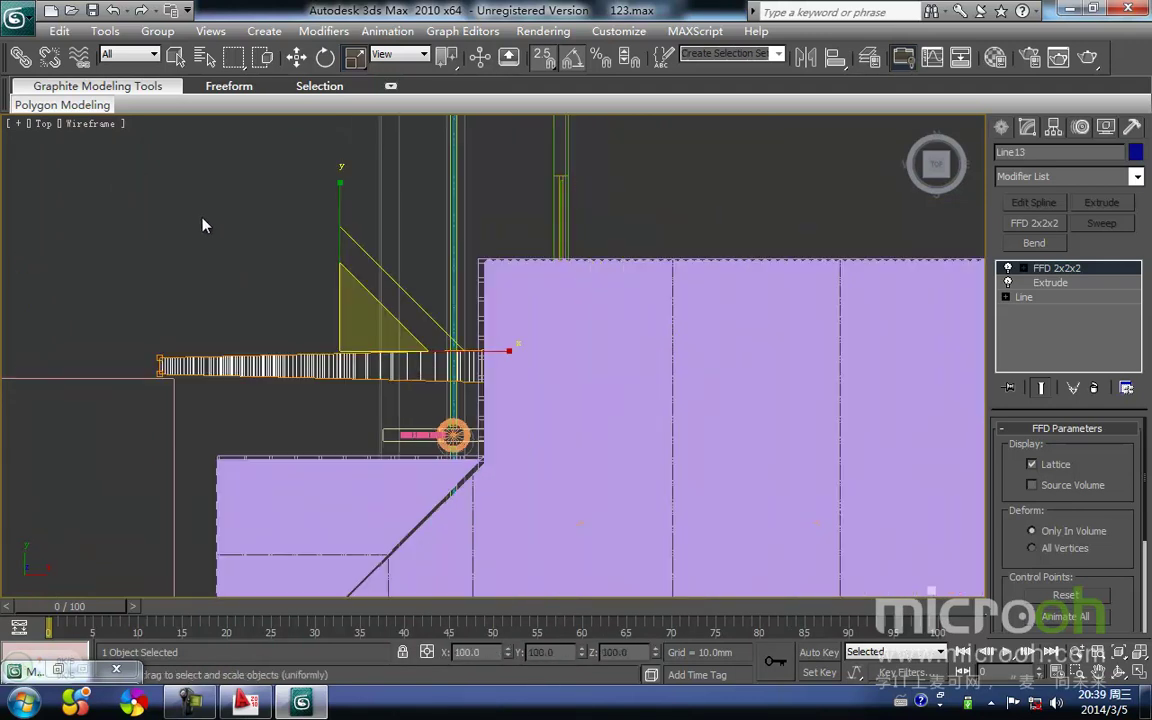
left_click(204, 222)
Step: Try to rotate the ridge in the Top view, then undo the rotation
middle_click_drag(335, 389, 309, 322)
left_click(334, 336)
key("e")
left_click_drag(437, 385, 436, 360)
key("ctrl+z")
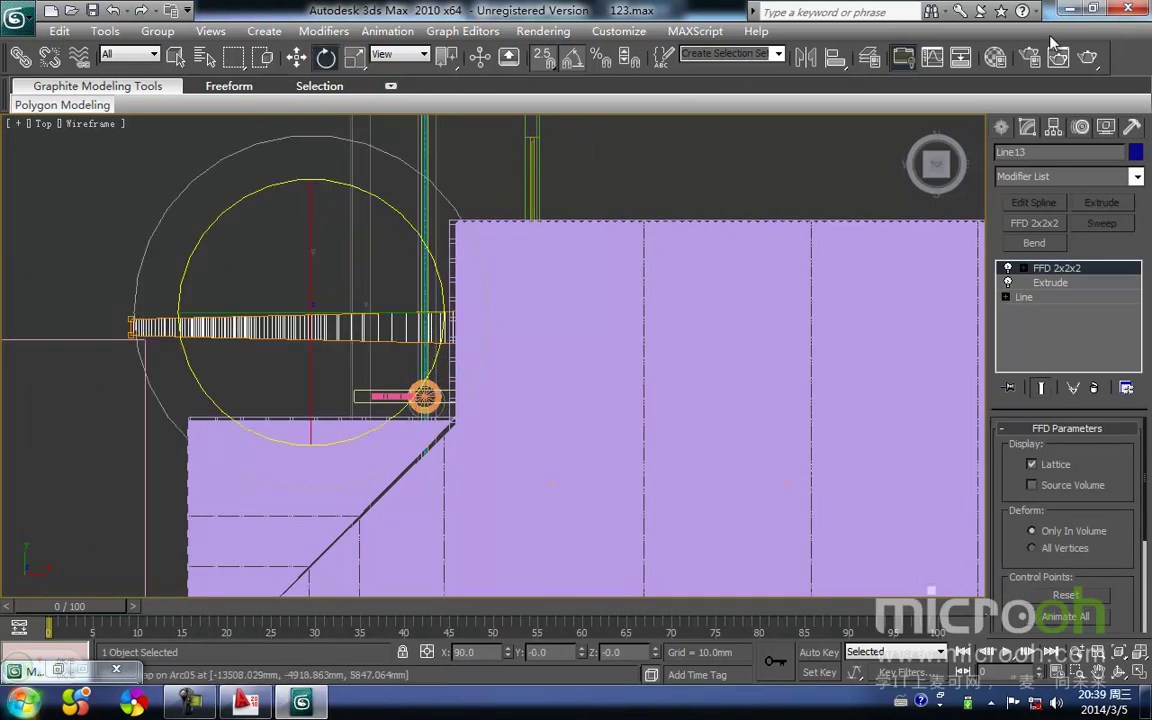
Step: Set the angle snap increment to 45 degrees in the Grid and Snap Settings
scroll(460, 406, "down", 2)
middle_click_drag(430, 420, 458, 342)
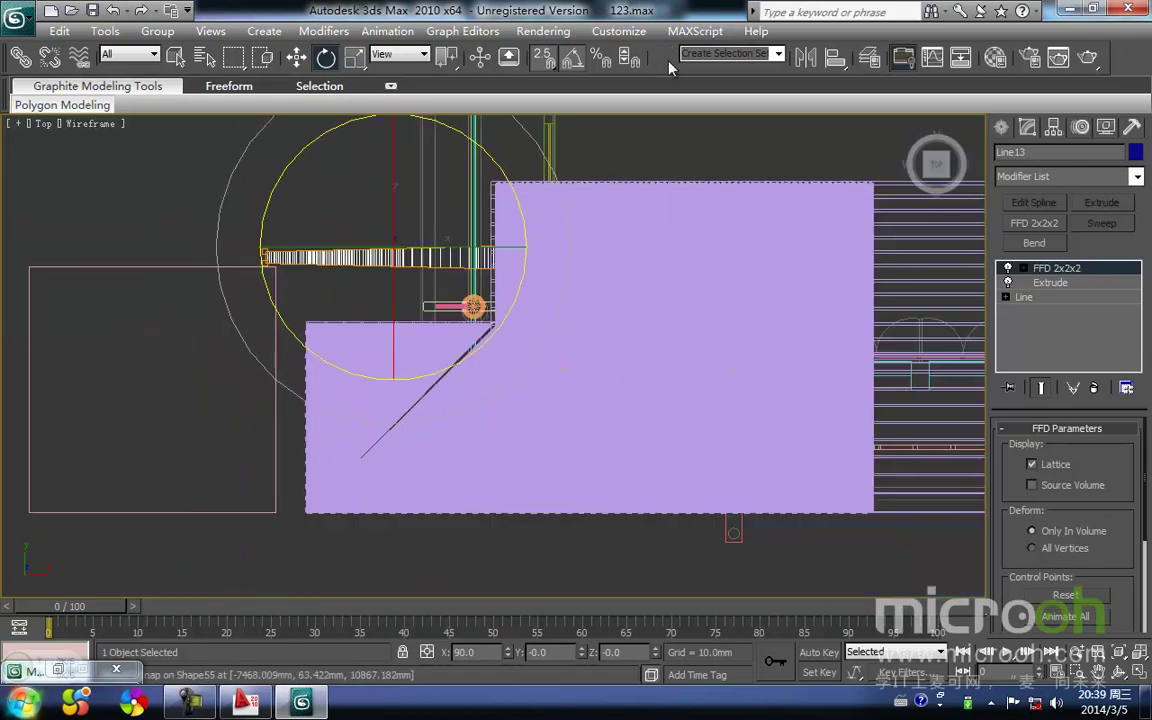
right_click(543, 58)
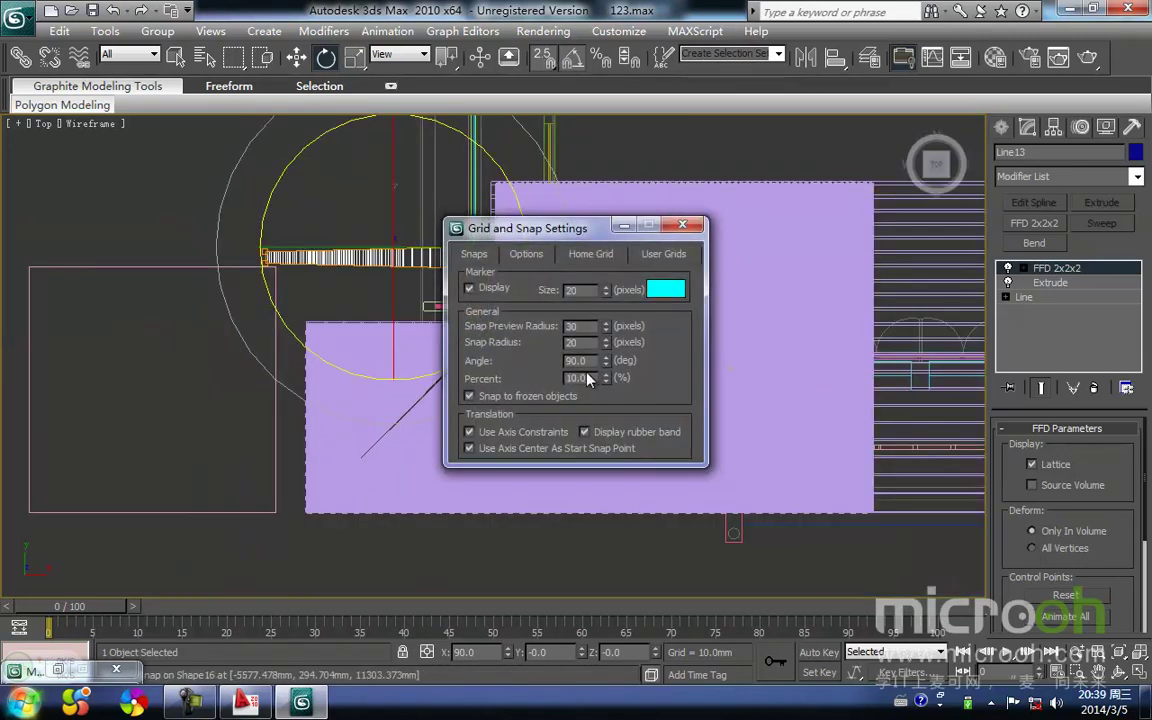
type("45")
key("Return")
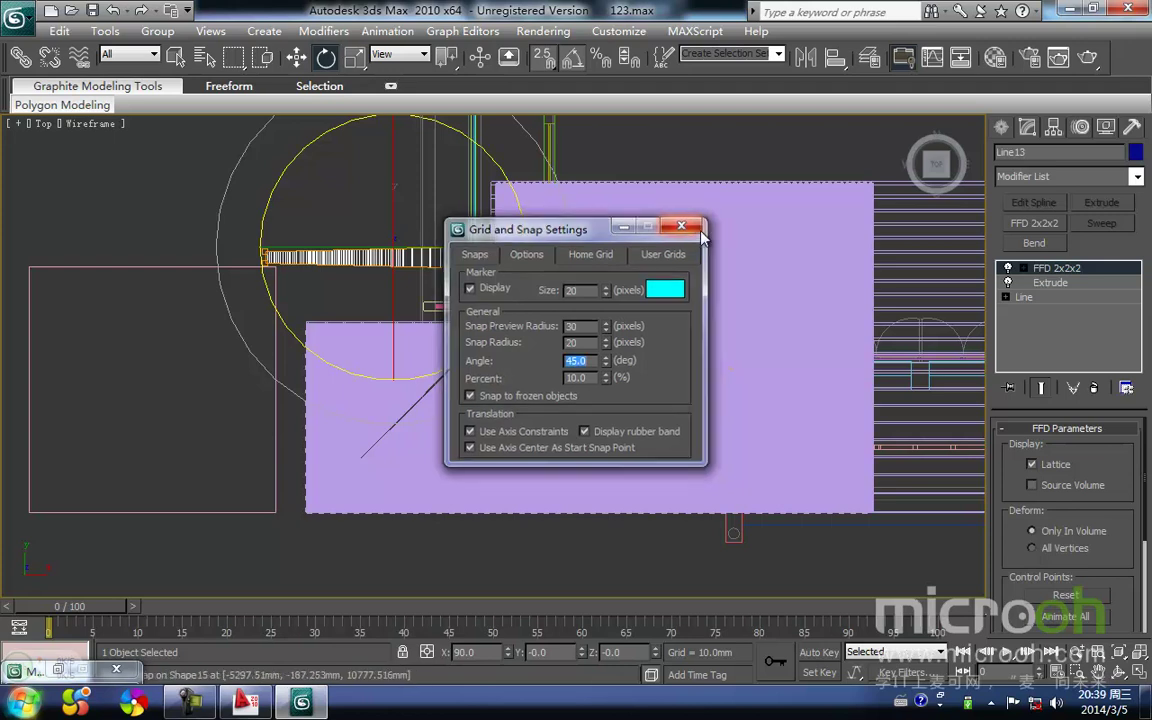
left_click(700, 227)
Step: Rotate the ridge 45 degrees in the Top view and move it onto the roof's diagonal hip
left_click_drag(497, 332, 472, 300)
key("w")
left_click_drag(459, 196, 322, 377)
left_click_drag(447, 381, 412, 384)
scroll(495, 322, "up", 3)
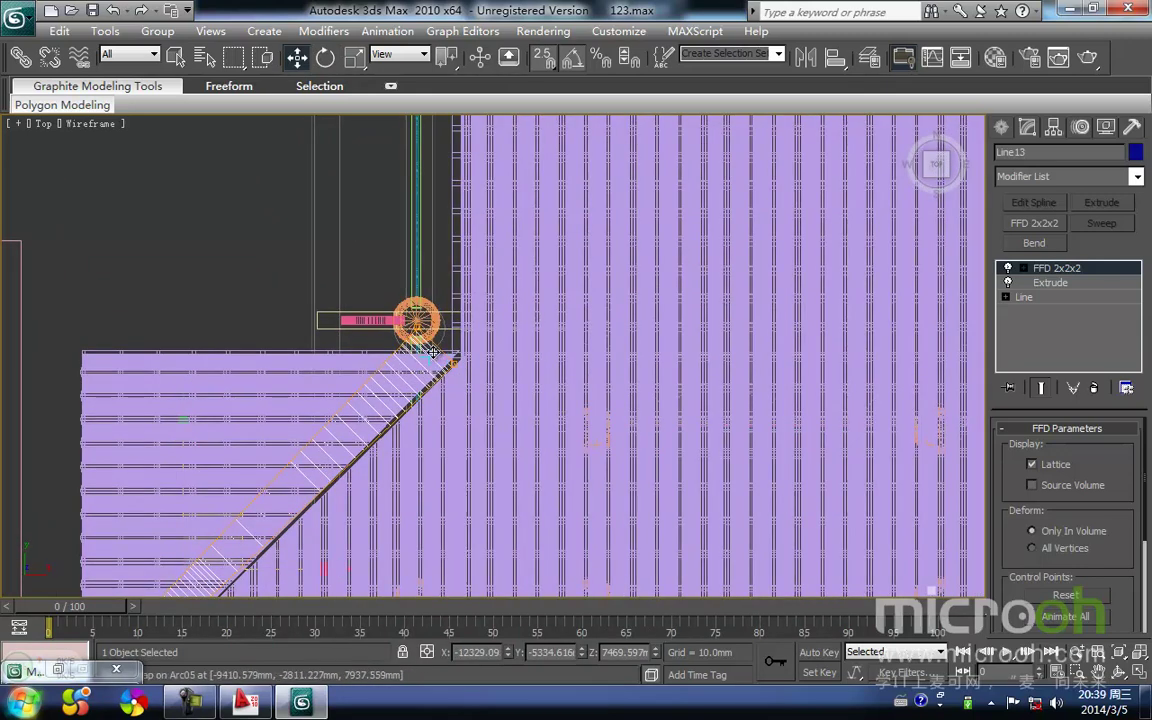
left_click_drag(459, 348, 462, 353)
Step: Lower the ridge slightly in the shaded Front view so it sits on the upturned roof corner
scroll(419, 370, "down", 3)
mouse_move(309, 433)
middle_mouse_down()
mouse_move(374, 368)
mouse_move(393, 319)
mouse_move(371, 319)
mouse_move(374, 299)
middle_mouse_up()
key("f")
scroll(393, 318, "down", 2)
key("F3")
left_click_drag(441, 243, 427, 336)
middle_click_drag(374, 345, 460, 284)
middle_click_drag(412, 238, 442, 229)
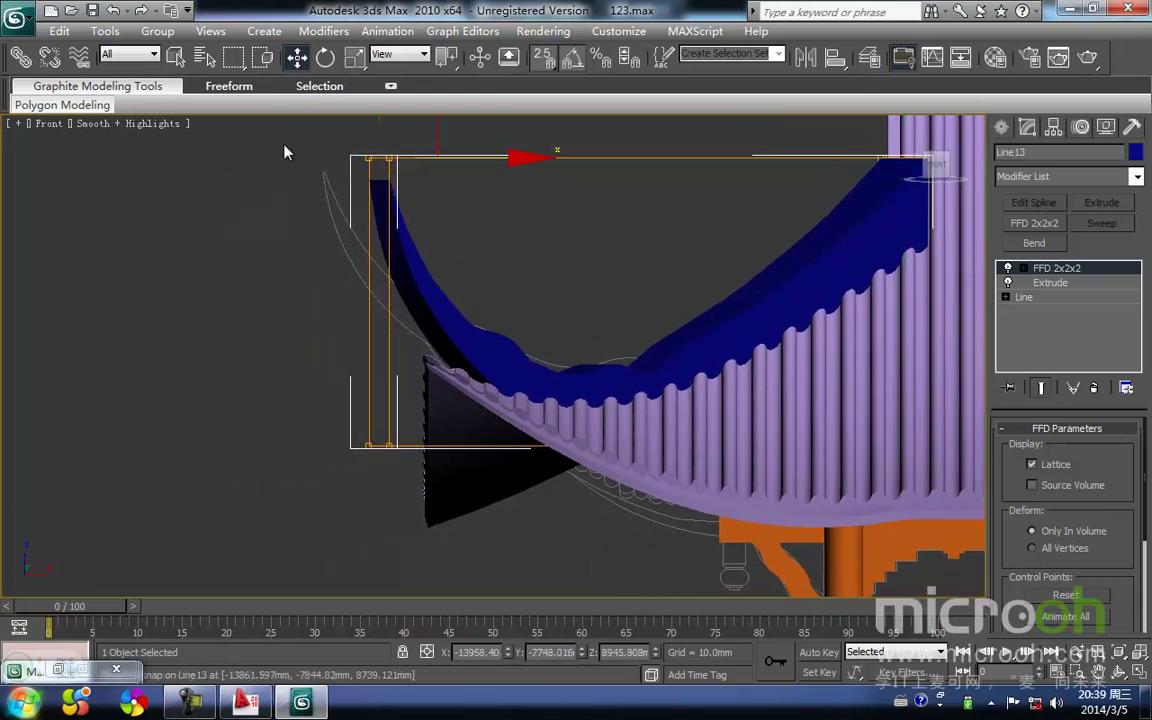
Step: Try to move the FFD 2x2x2 control points at the ridge's pointed end, then undo the move
left_click_drag(321, 412, 323, 417, "ctrl")
key("space")
key("space")
left_click_drag(371, 346, 316, 442)
key("ctrl+z")
Step: Try shifting all FFD control points at the ridge's tip vertically in the Front view, then leave control-point editing
middle_click_drag(424, 368, 458, 467)
scroll(404, 350, "down", 2)
scroll(408, 360, "up", 2)
scroll(440, 332, "up", 4)
scroll(458, 467, "down", 3)
key("space")
left_click_drag(405, 508, 348, 131)
key("t")
scroll(394, 276, "down", 4)
scroll(402, 290, "up", 2)
key("f")
scroll(401, 291, "down", 2)
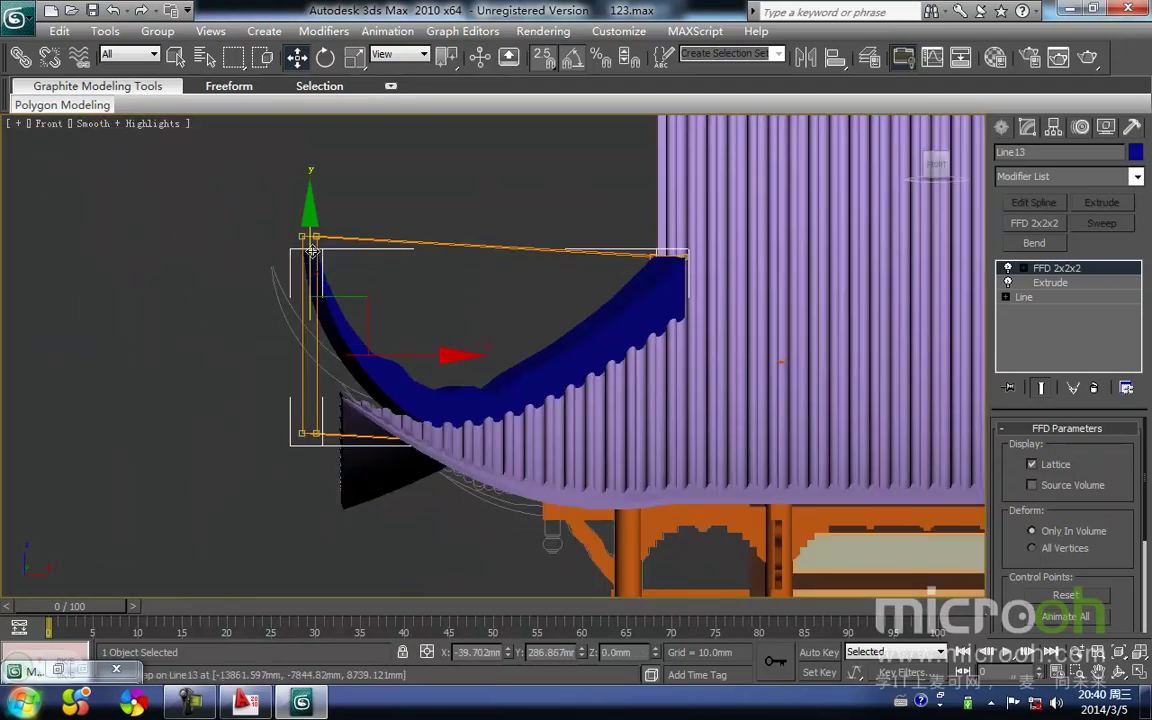
mouse_move(300, 284)
left_mouse_down()
mouse_move(277, 301)
mouse_move(305, 302)
left_mouse_up()
key("s")
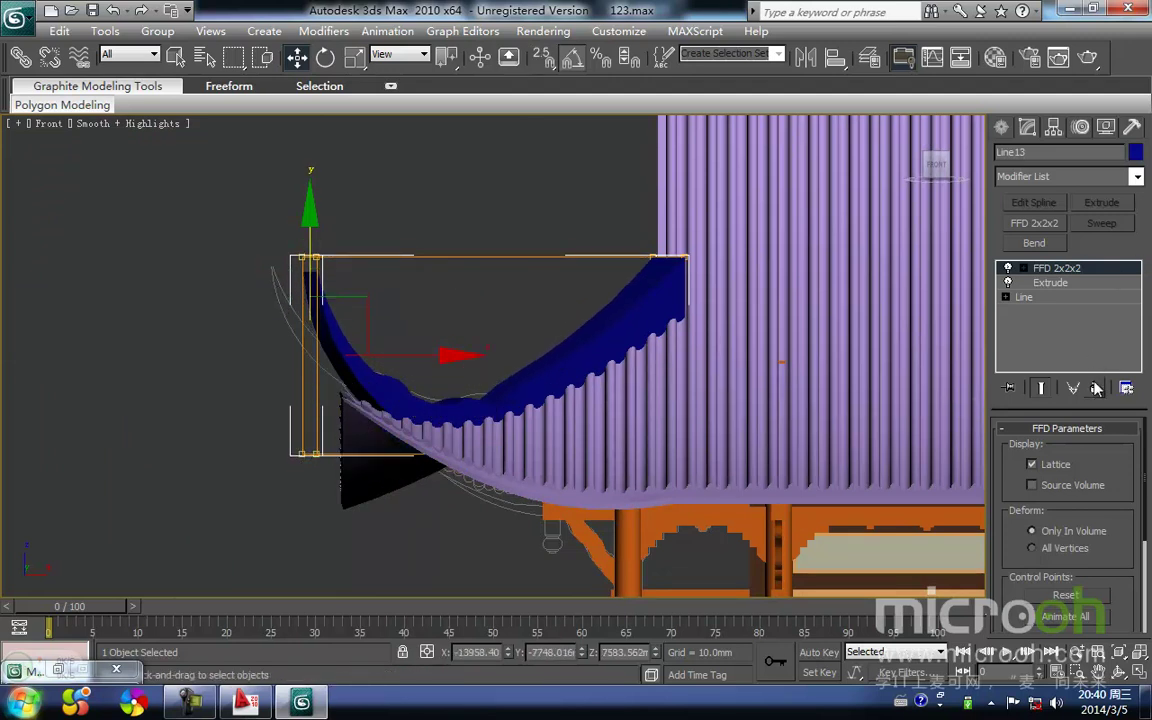
left_click(1095, 388)
left_click(1050, 219)
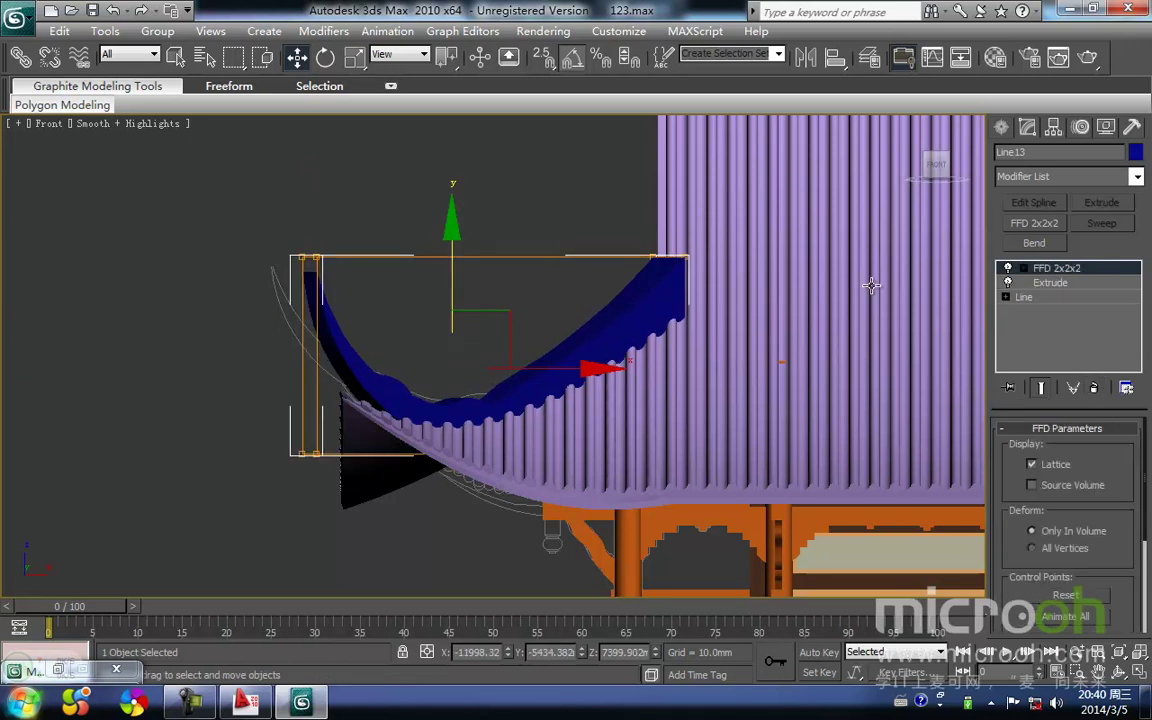
right_click(666, 294)
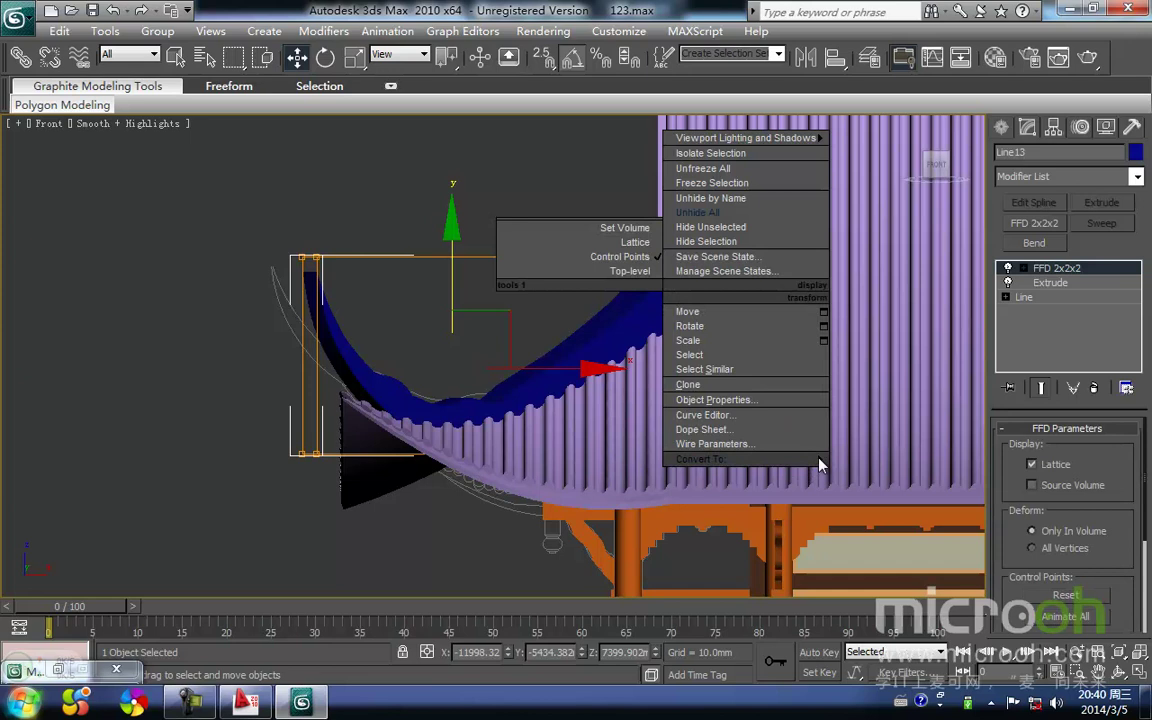
left_click(427, 362)
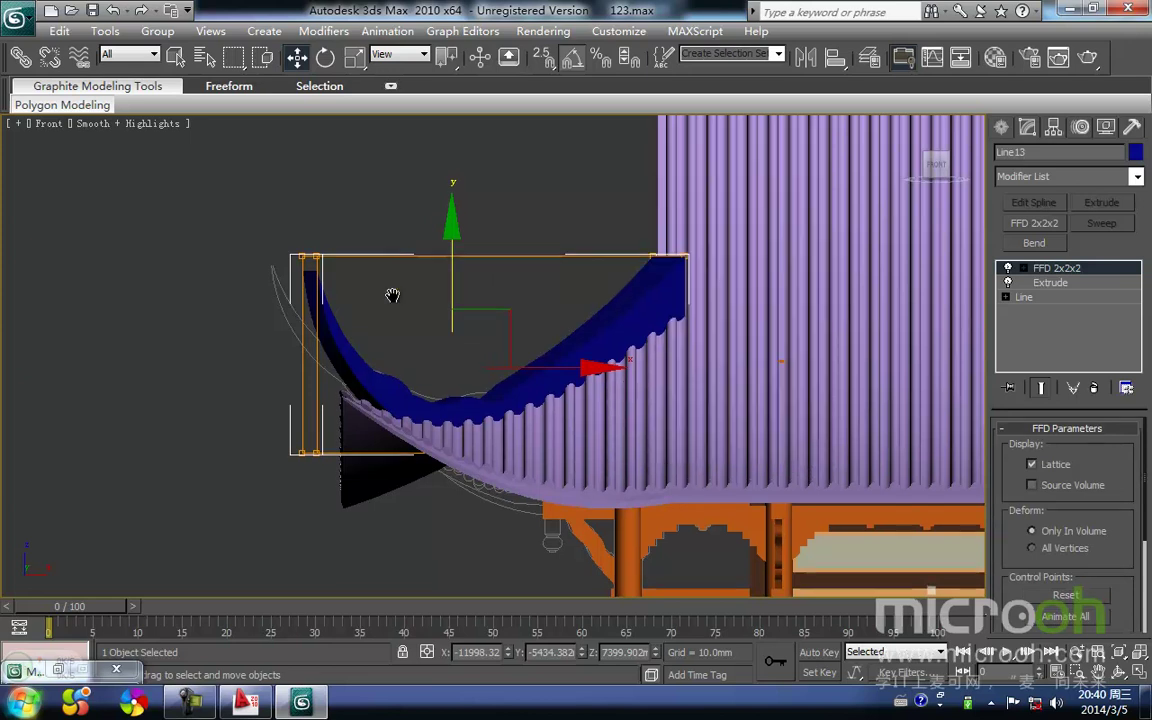
middle_click_drag(447, 334, 380, 288)
scroll(382, 285, "down", 3)
right_click(465, 263)
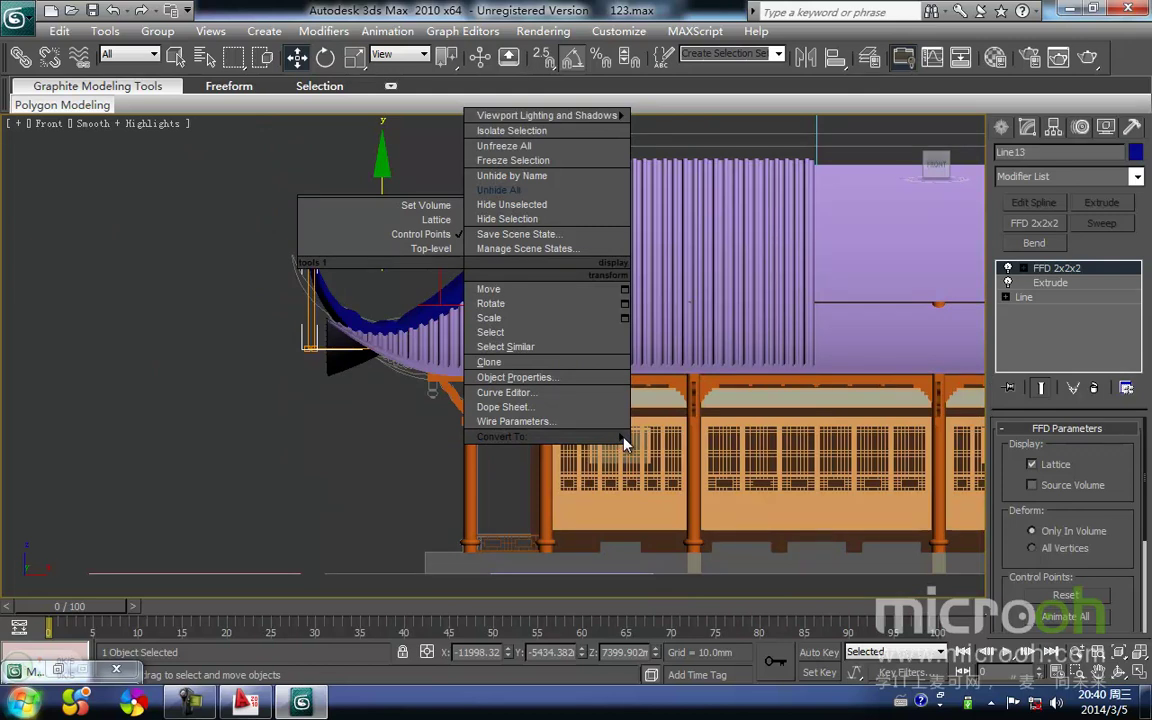
left_click(357, 389)
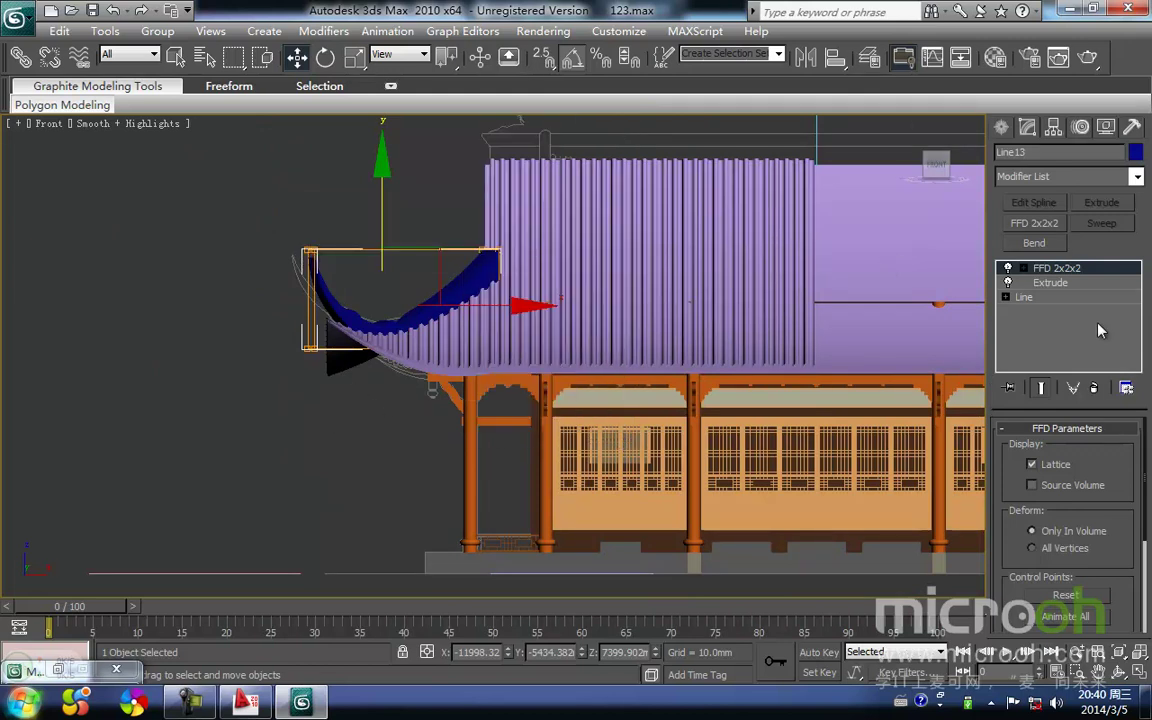
Step: Add an FFD 3x3x3 modifier to the ridge and start editing its control points
left_click(1137, 177)
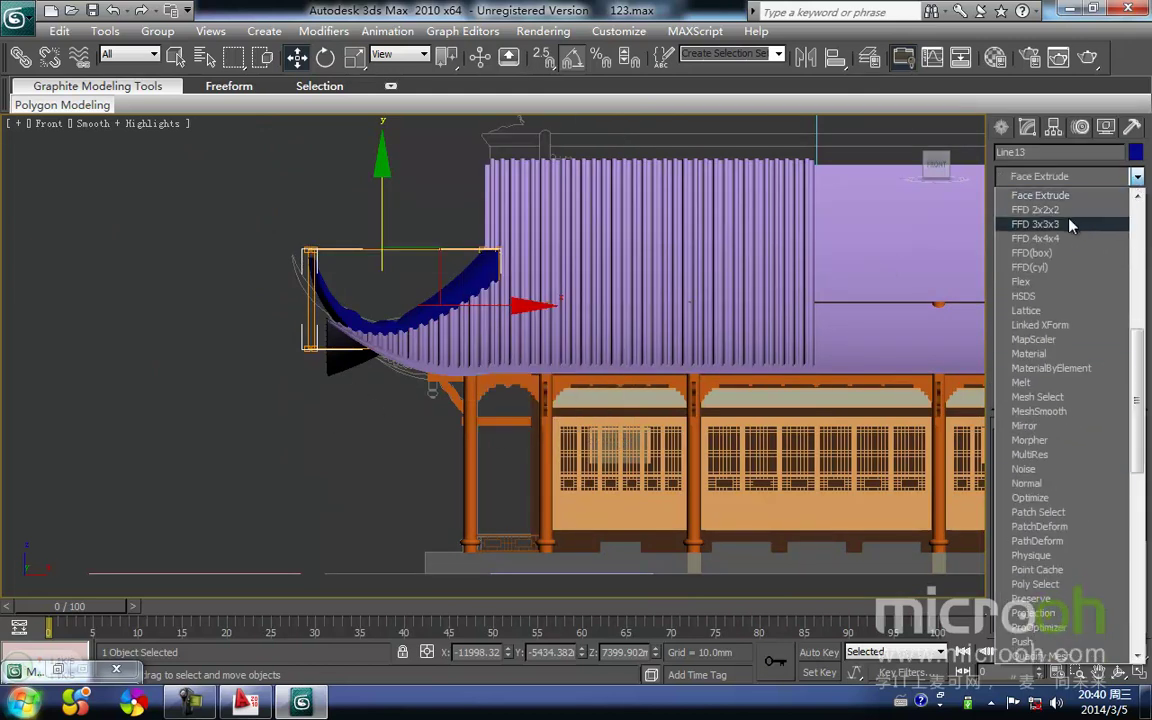
left_click(1072, 226)
scroll(355, 308, "up", 4)
middle_click_drag(355, 310, 448, 357)
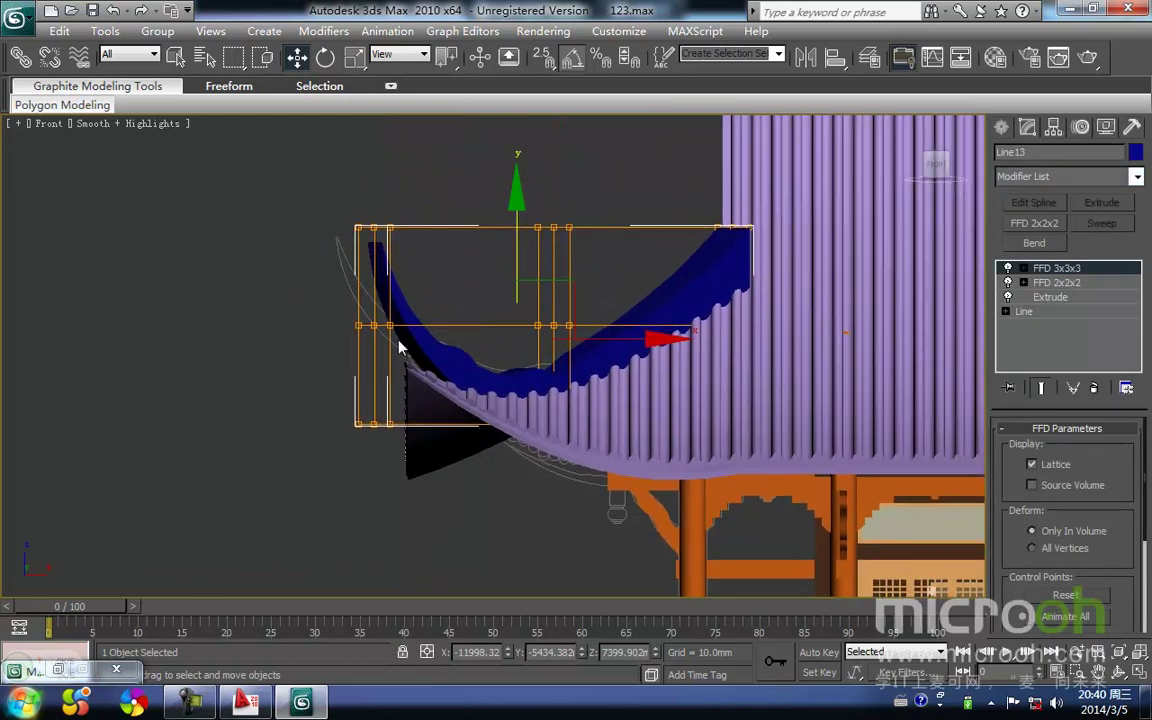
key("1")
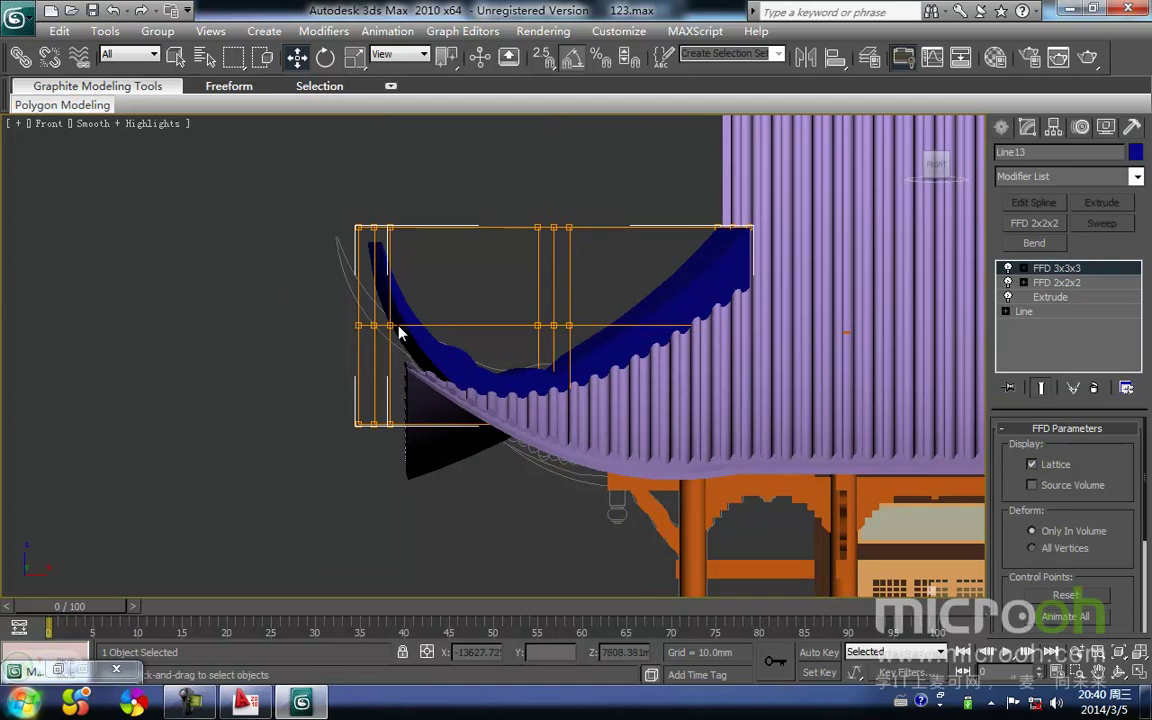
Step: Lower the middle-row control points at the ridge's tip and raise those at mid-length to refine its curve
left_click_drag(337, 318, 336, 316)
left_click_drag(375, 259, 336, 322)
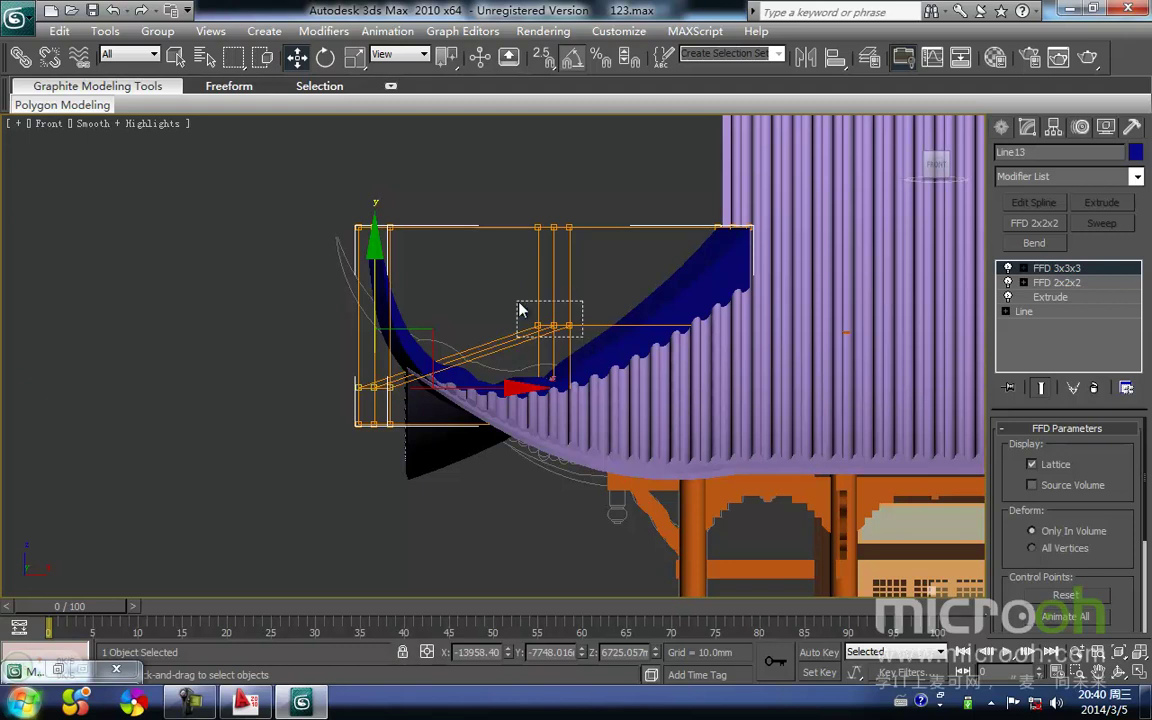
left_click_drag(562, 327, 529, 315)
left_click_drag(555, 257, 544, 228)
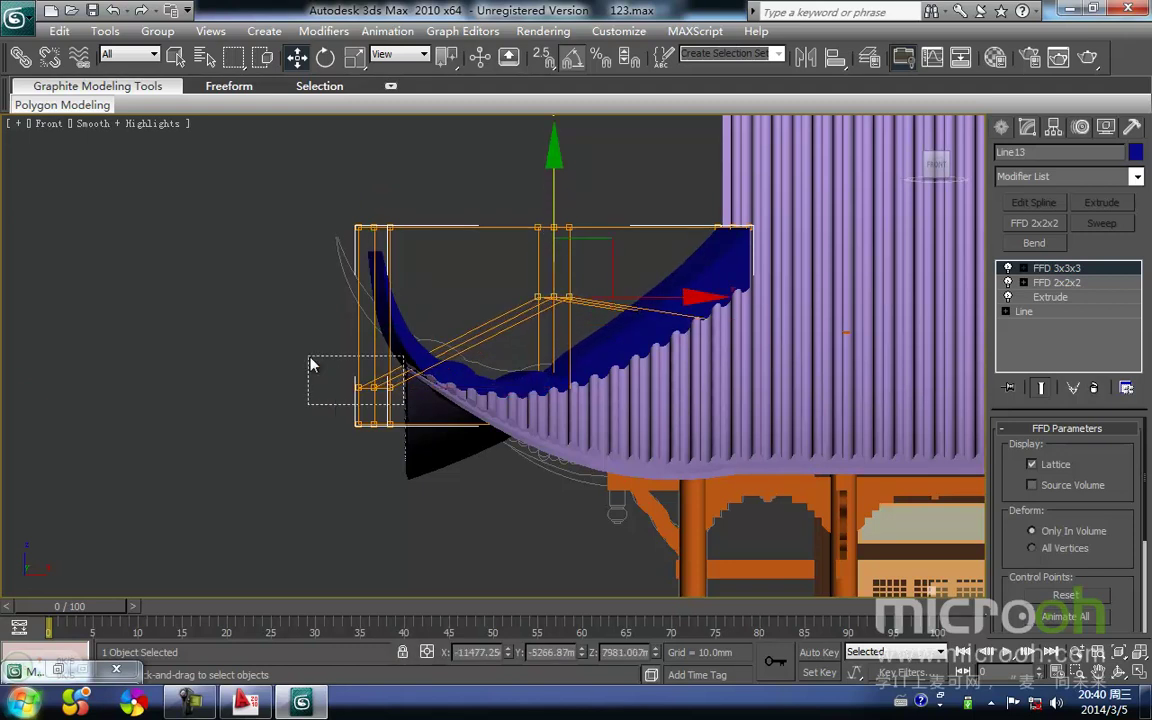
left_click_drag(346, 377, 335, 370)
left_click_drag(371, 314, 371, 324)
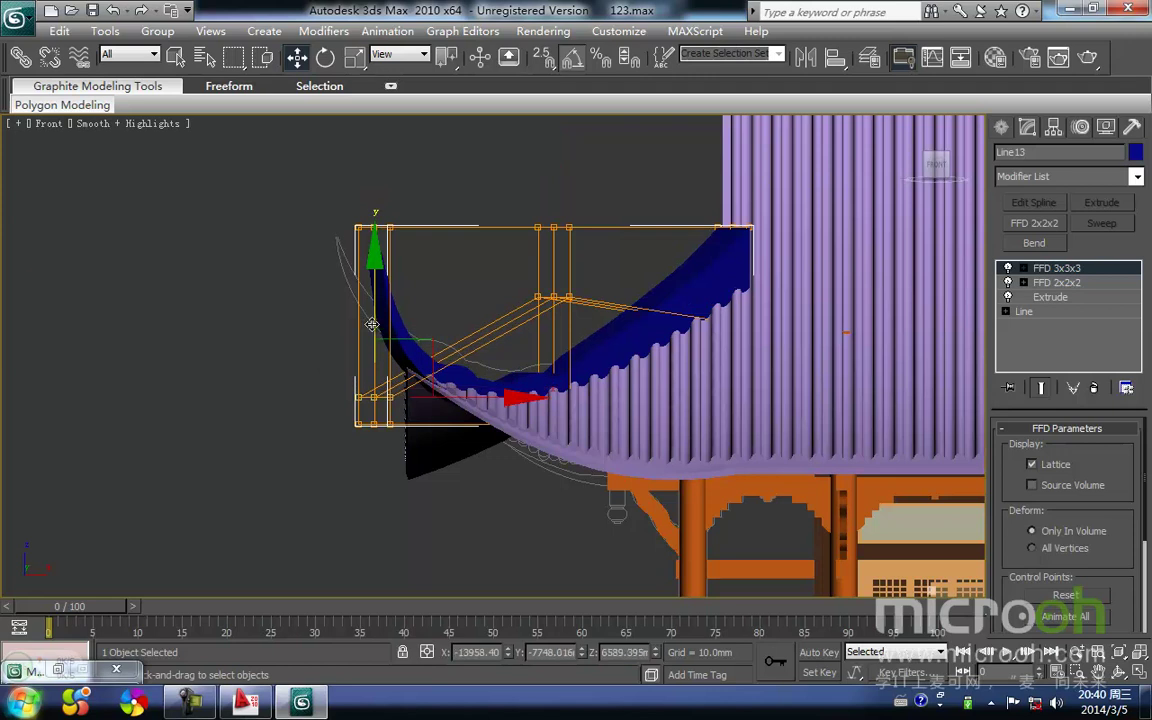
middle_click_drag(547, 290, 519, 256)
scroll(525, 270, "down", 3)
middle_click_drag(580, 396, 590, 455, "alt")
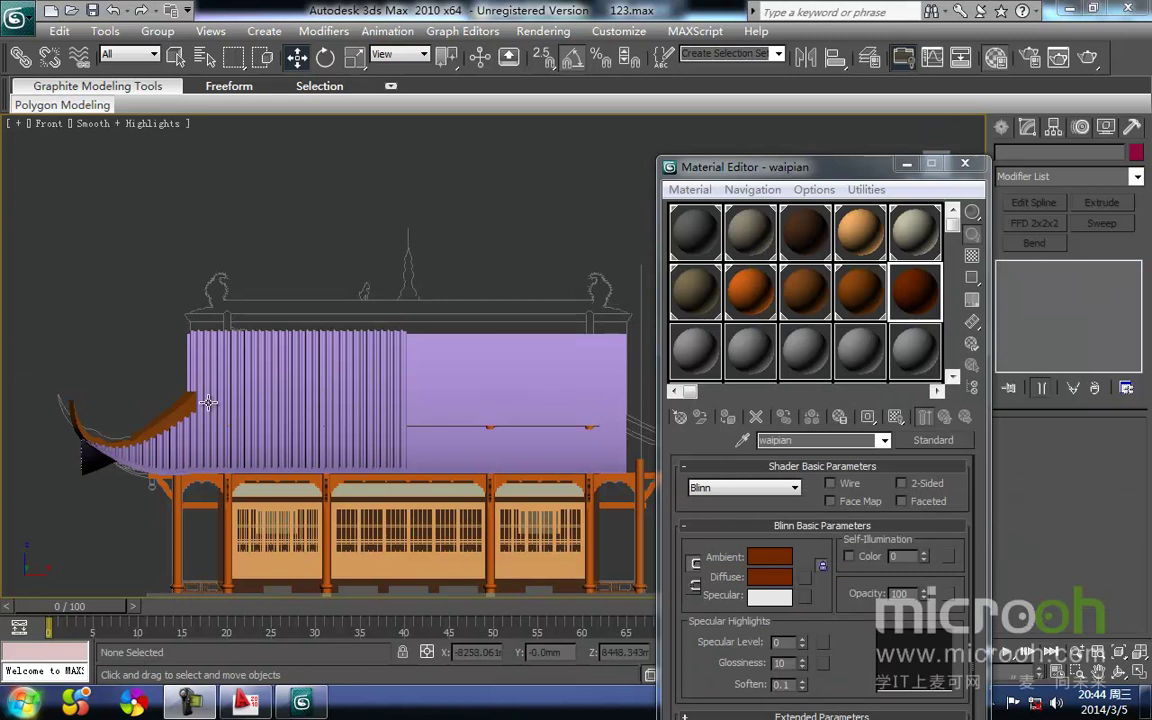
Step: Select the roof surface, all tile strips and both corner tile pieces, assign them the waipian material and minimize the Material Editor
middle_click_drag(208, 402, 282, 337)
scroll(303, 303, "up", 2)
scroll(399, 188, "down", 1)
mouse_move(409, 167)
middle_mouse_down()
mouse_move(399, 188)
mouse_move(441, 174)
middle_mouse_up()
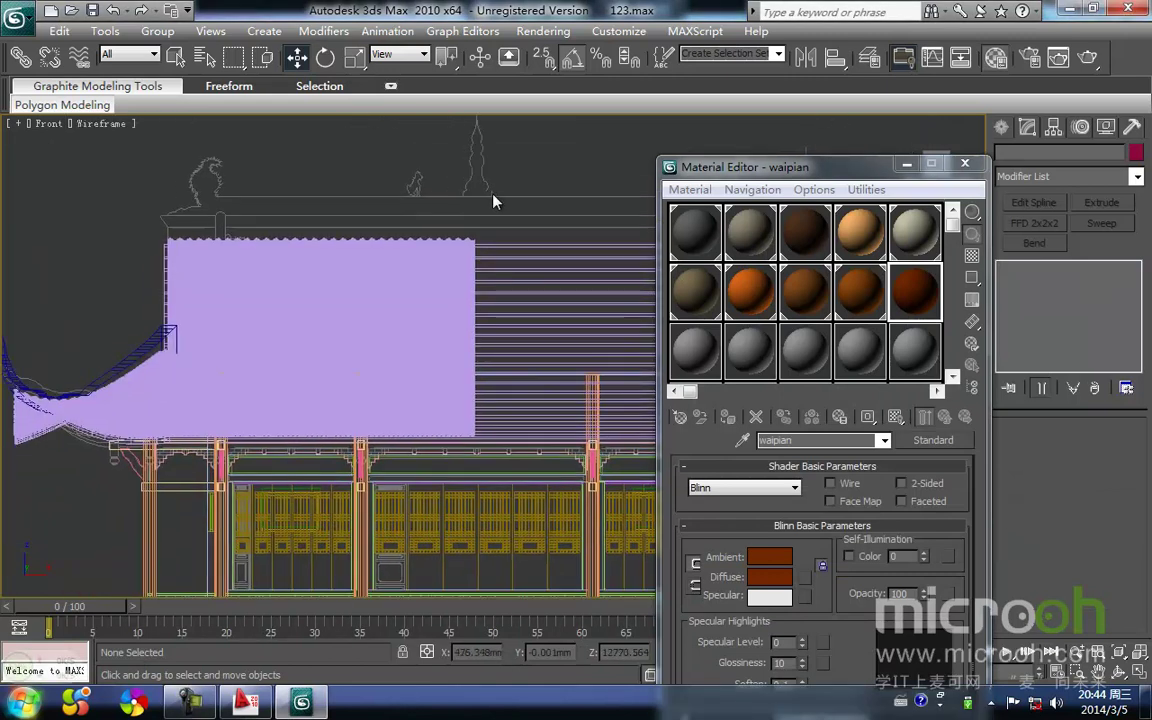
left_click_drag(495, 198, 430, 262)
middle_click_drag(338, 252, 417, 236)
left_click_drag(497, 187, 453, 252, "ctrl")
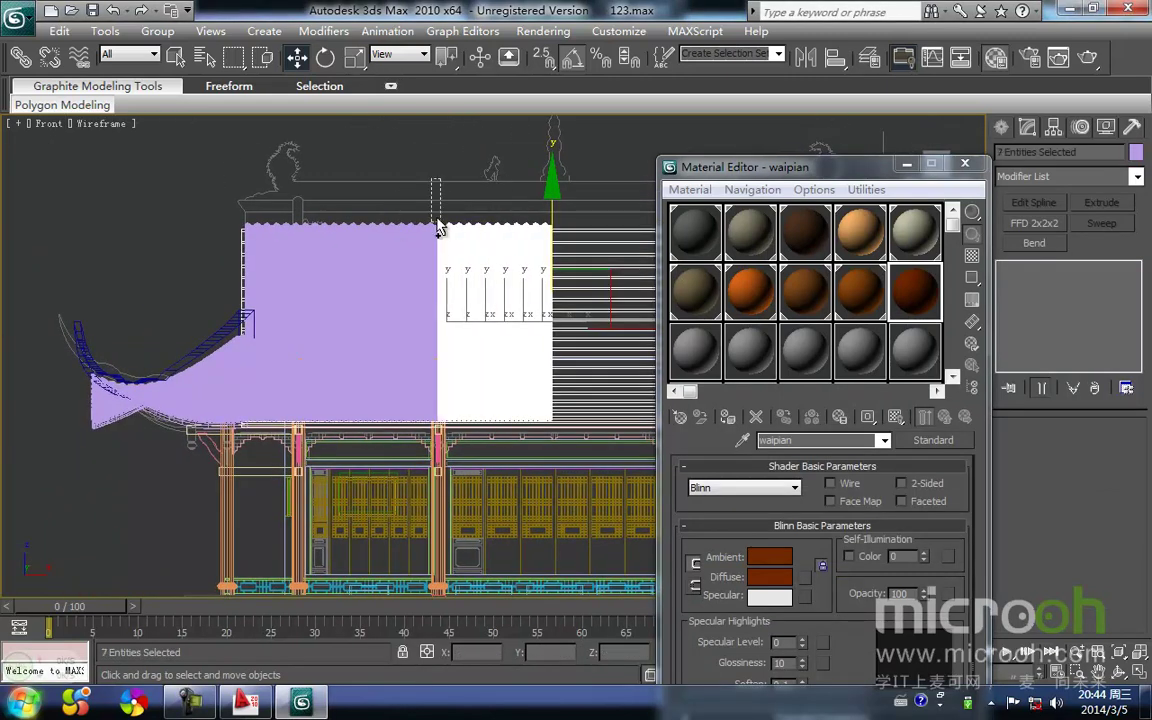
left_click_drag(445, 198, 408, 244, "ctrl")
left_click_drag(374, 196, 232, 262, "ctrl")
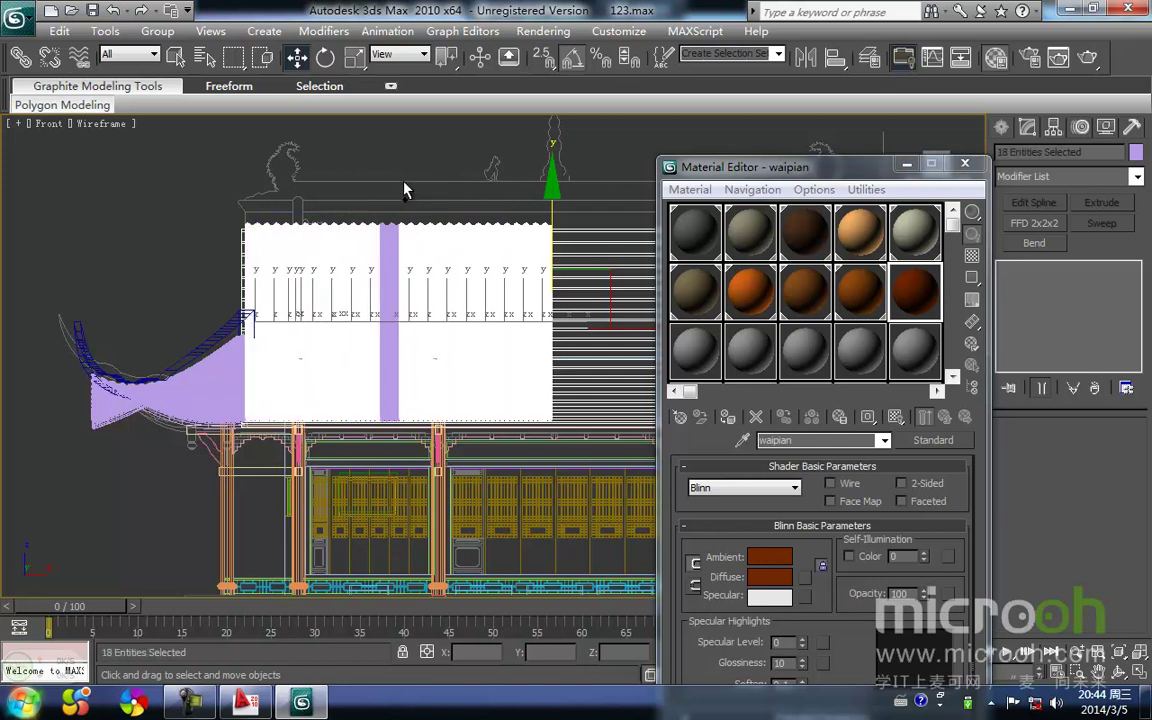
left_click_drag(368, 250, 364, 242, "ctrl")
middle_click_drag(363, 238, 364, 162)
left_click(209, 288, "ctrl")
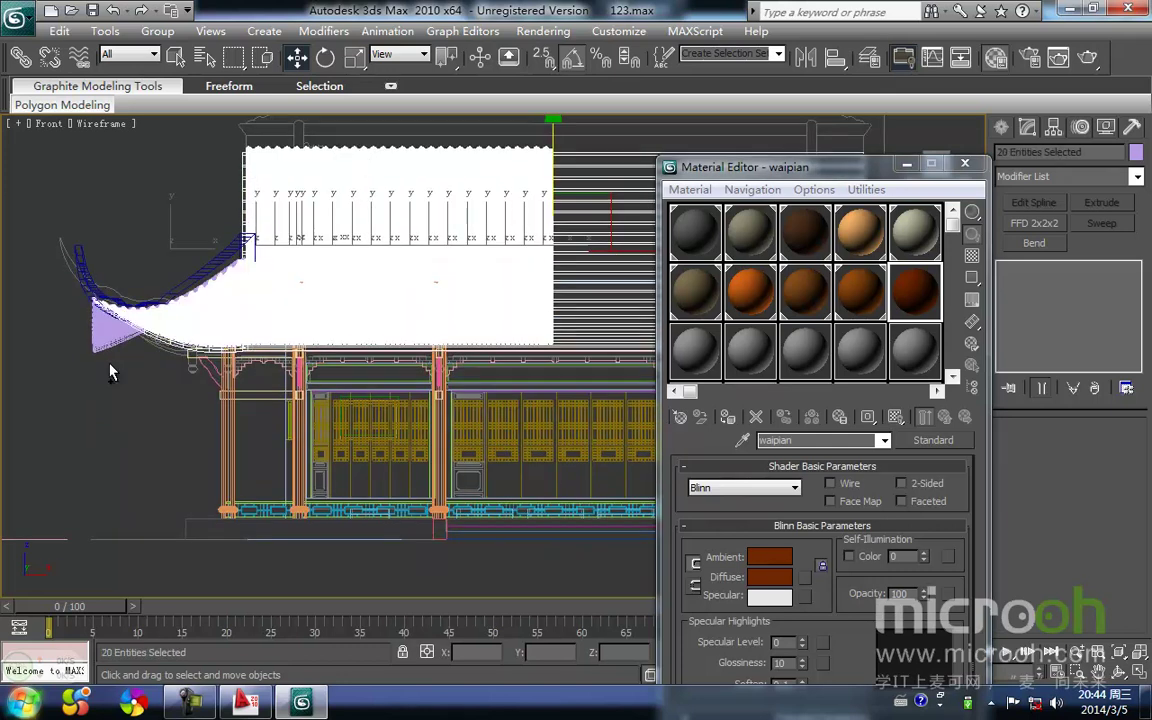
left_click(103, 348, "ctrl")
scroll(150, 380, "down", 4)
middle_click_drag(184, 398, 328, 454, "alt")
key("F3")
middle_click_drag(467, 408, 432, 438)
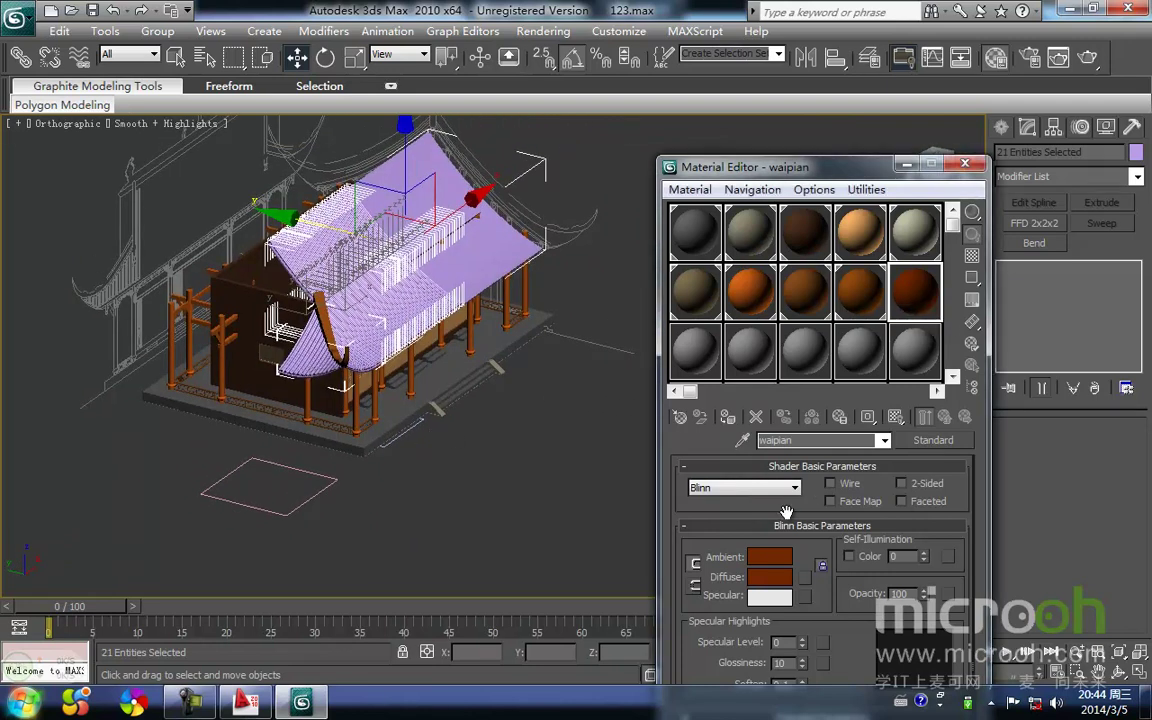
left_click(726, 417)
left_click(575, 503)
left_click(904, 170)
middle_click_drag(599, 386, 666, 414, "alt")
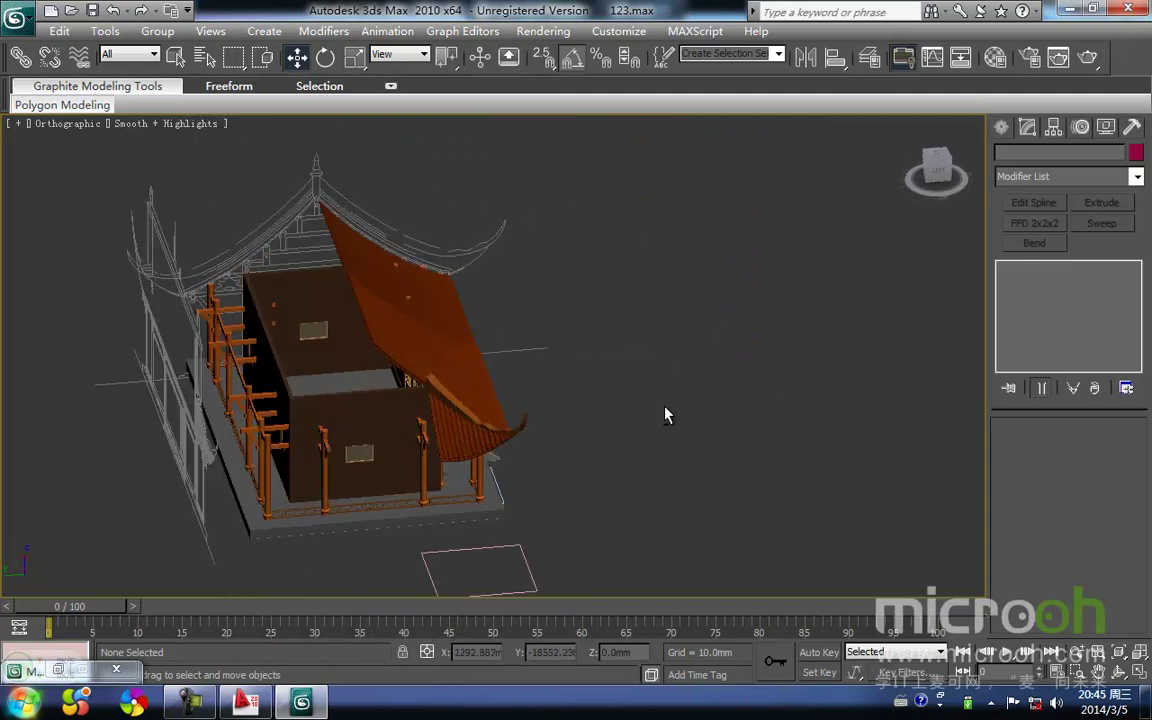
Step: Try to copy the side corner tile piece to the opposite side of the building in the Left view, then undo it
left_click(462, 436)
middle_click_drag(458, 437, 496, 291)
scroll(439, 376, "down", 2)
key("l")
key("z")
scroll(462, 357, "down", 6)
key("t")
key("z")
scroll(468, 338, "down", 5)
scroll(465, 400, "down", 4)
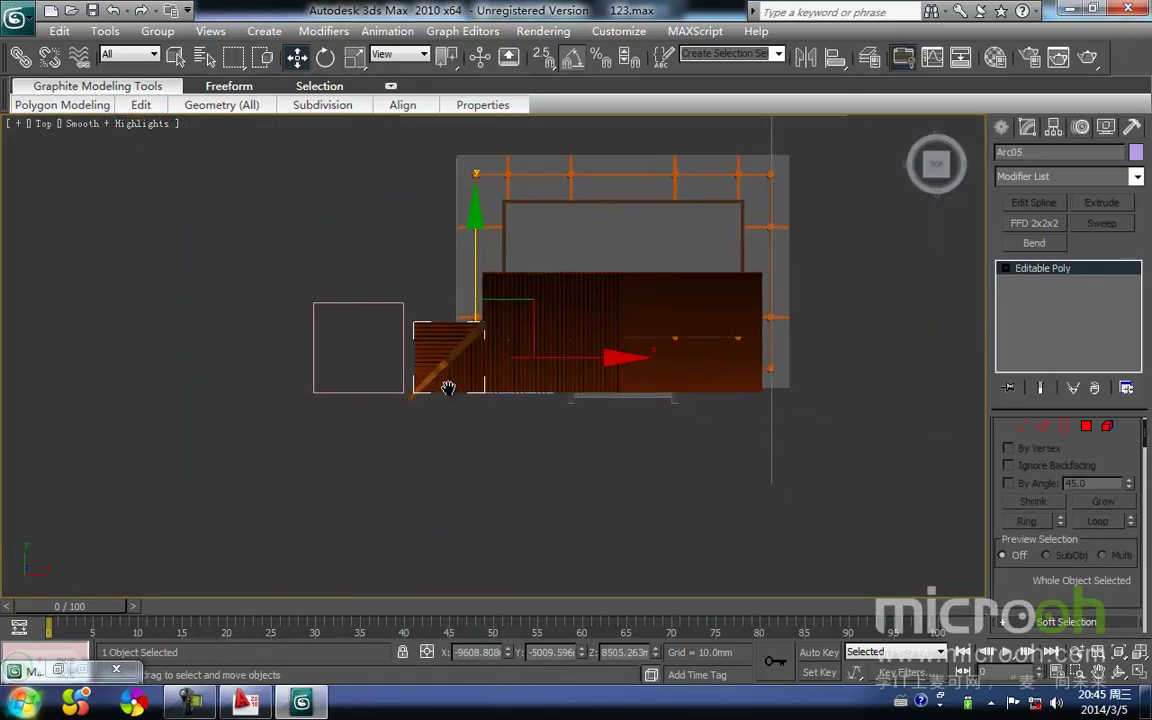
key("l")
key("z")
scroll(452, 390, "down", 5)
middle_click_drag(471, 387, 521, 404)
left_click_drag(657, 337, 436, 337, "shift")
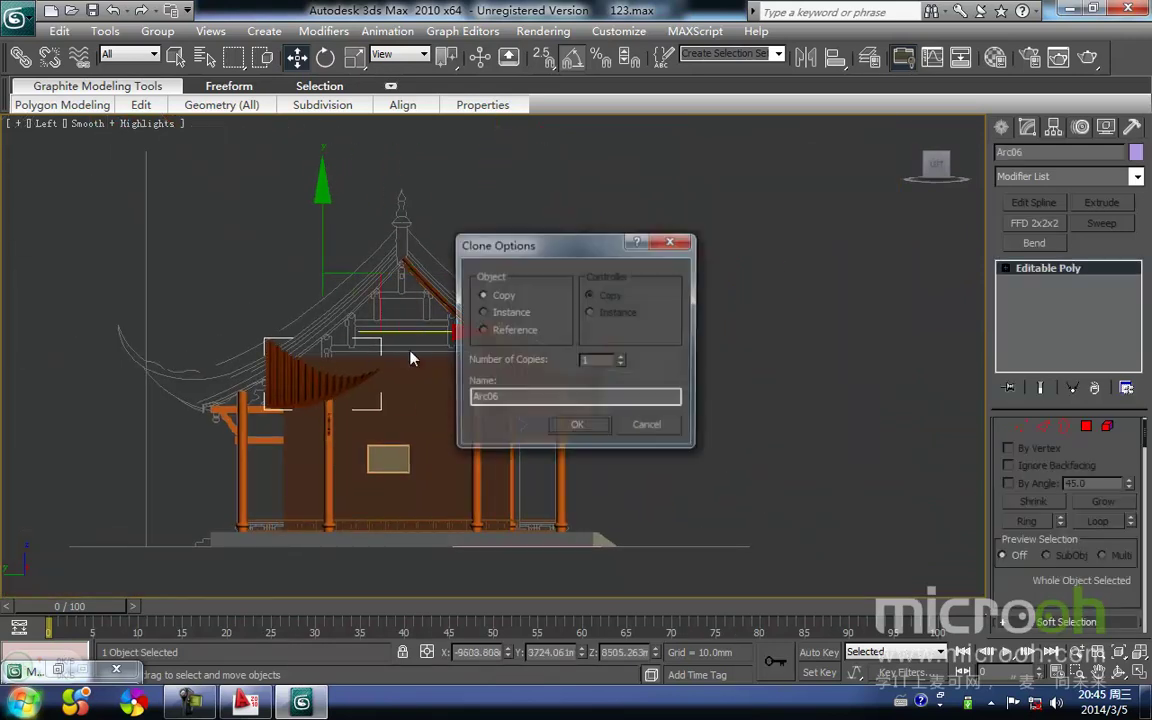
left_click(585, 431)
key("ctrl+z")
left_click(733, 467)
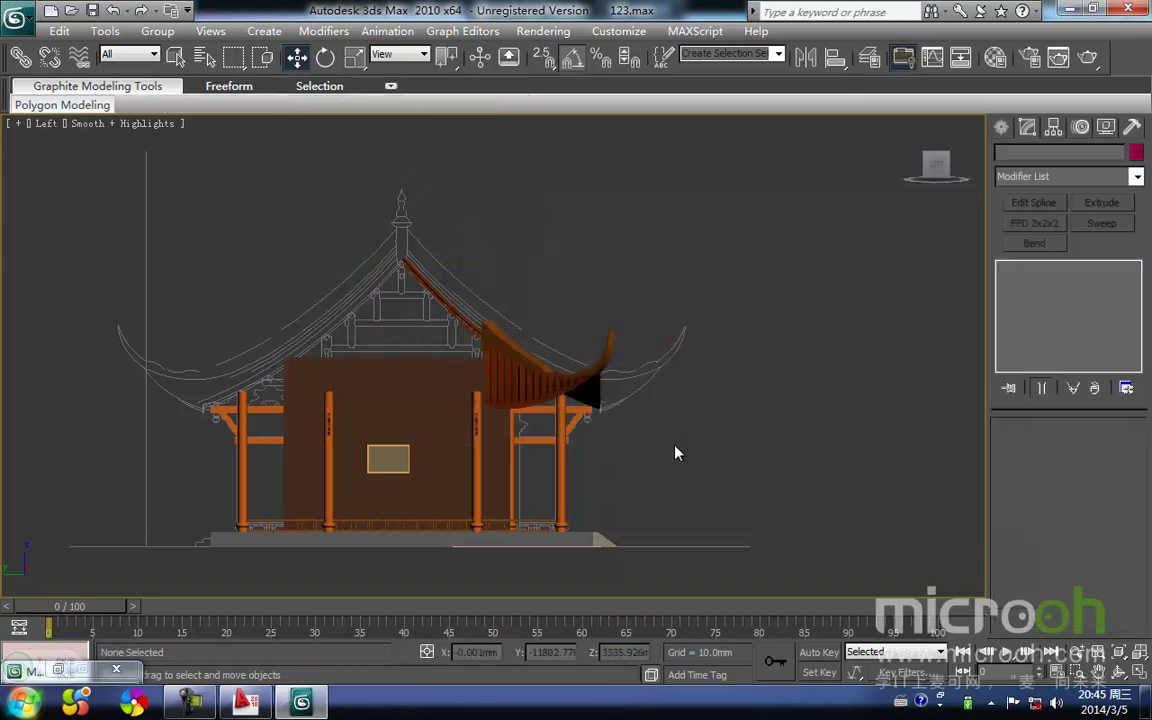
Step: Select both corner tile pieces and one tile strip of the main roof slope in the wireframe view
left_click(541, 377)
scroll(612, 394, "down", 3)
middle_click_drag(598, 428, 560, 335)
scroll(437, 437, "up", 3)
mouse_move(437, 437)
middle_mouse_down()
mouse_move(475, 402)
mouse_move(424, 450)
middle_mouse_up()
scroll(457, 382, "up", 2)
key("F3")
key("F3")
key("F3")
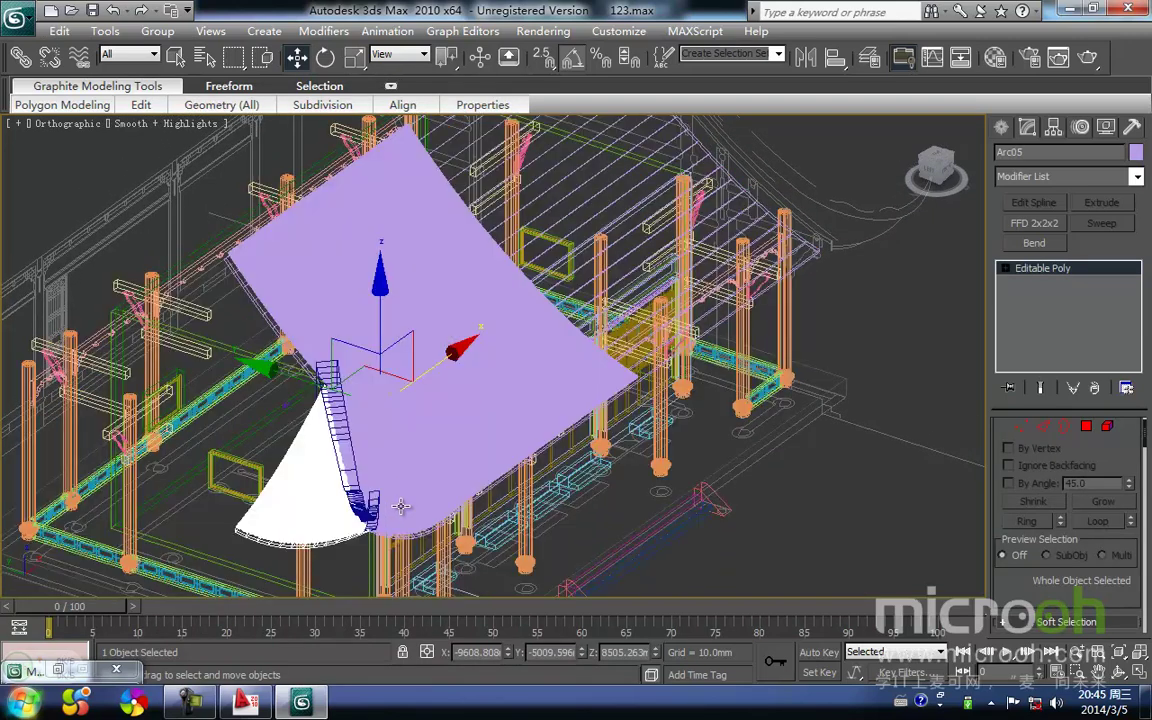
left_click(401, 505, "ctrl")
left_click(437, 459, "ctrl")
middle_click_drag(437, 456, 445, 414)
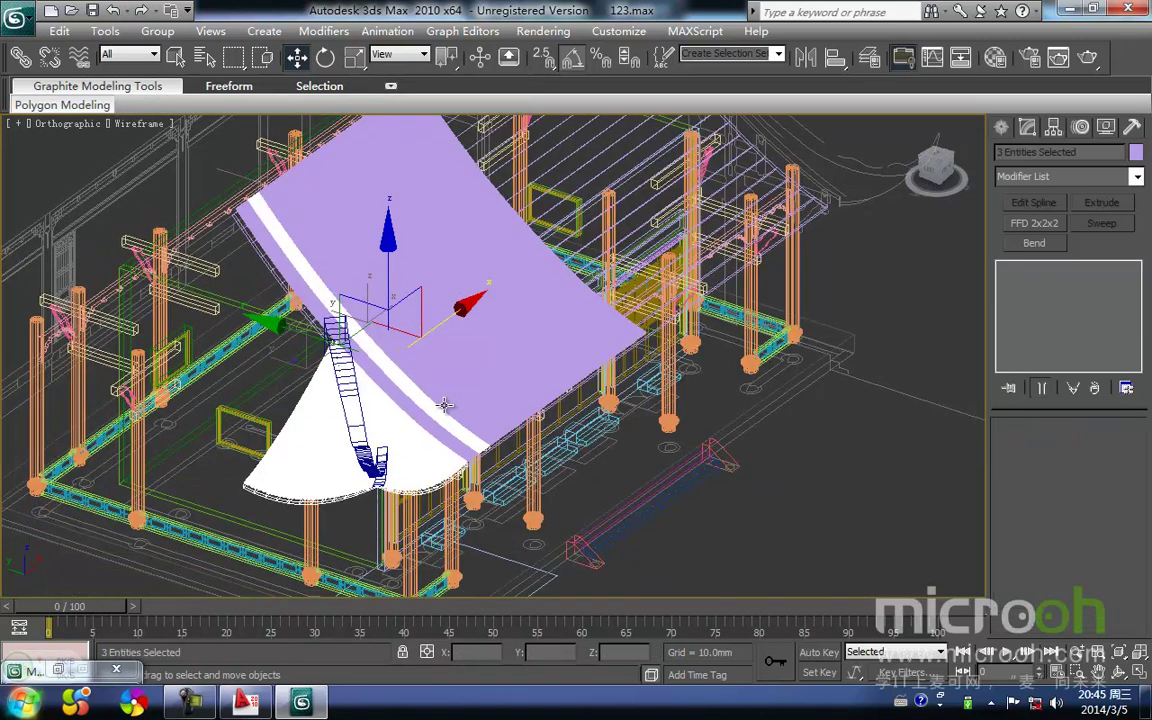
Step: Try to add the remaining tile strips of the roof half to the selection in the Front view, then clear it
key("f")
scroll(561, 283, "down", 3)
middle_click_drag(561, 283, 327, 337)
left_click_drag(660, 314, 286, 321, "ctrl")
key("ctrl+z")
left_click_drag(603, 333, 461, 331, "ctrl")
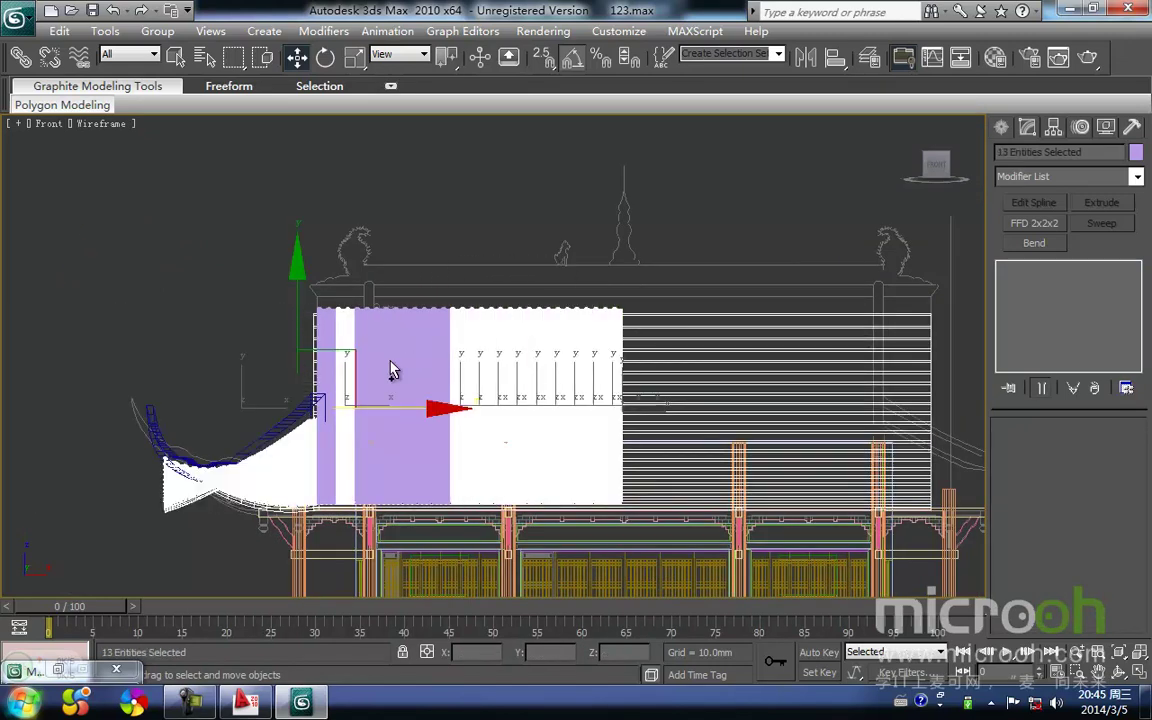
left_click_drag(302, 382, 438, 345, "ctrl")
left_click(636, 242)
Step: Shorten the main roof surface to half length by snapping its far-end vertices to the building's centre line
middle_click_drag(622, 257, 399, 271)
left_click(560, 356)
middle_click_drag(560, 355, 565, 305)
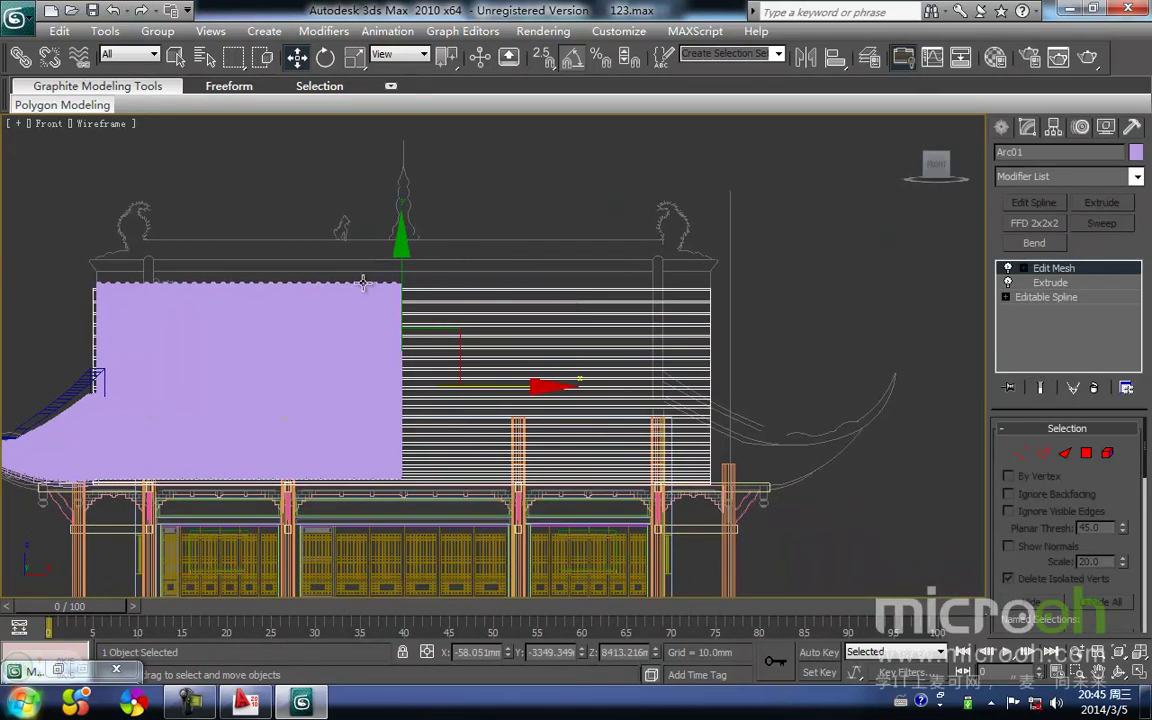
left_click(1021, 453)
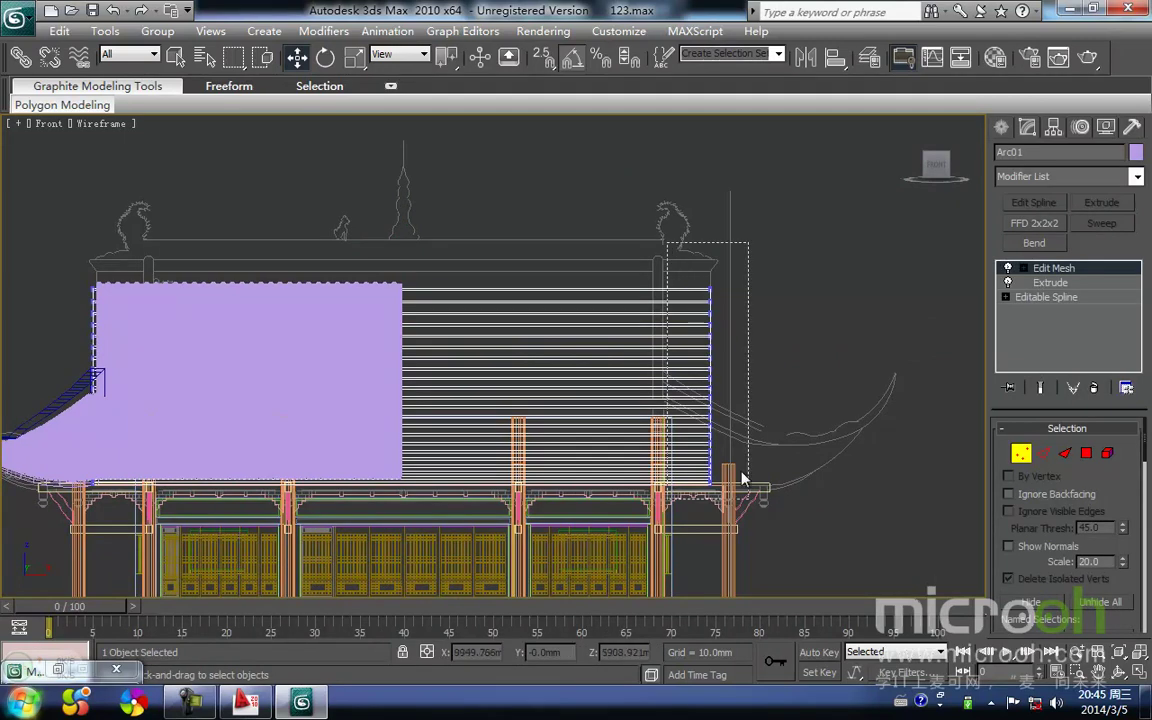
left_click_drag(679, 268, 765, 510)
left_click_drag(798, 401, 508, 438)
key("s")
left_click_drag(419, 493, 403, 279)
left_click(514, 267)
left_click(1016, 460)
Step: Select the half roof surface with its tile strips, corner pieces and ridge in the Front view and group them
middle_click_drag(607, 385, 794, 409)
left_click(632, 331)
left_click_drag(645, 351, 229, 317)
middle_click_drag(258, 294, 551, 215)
left_click(430, 408, "ctrl")
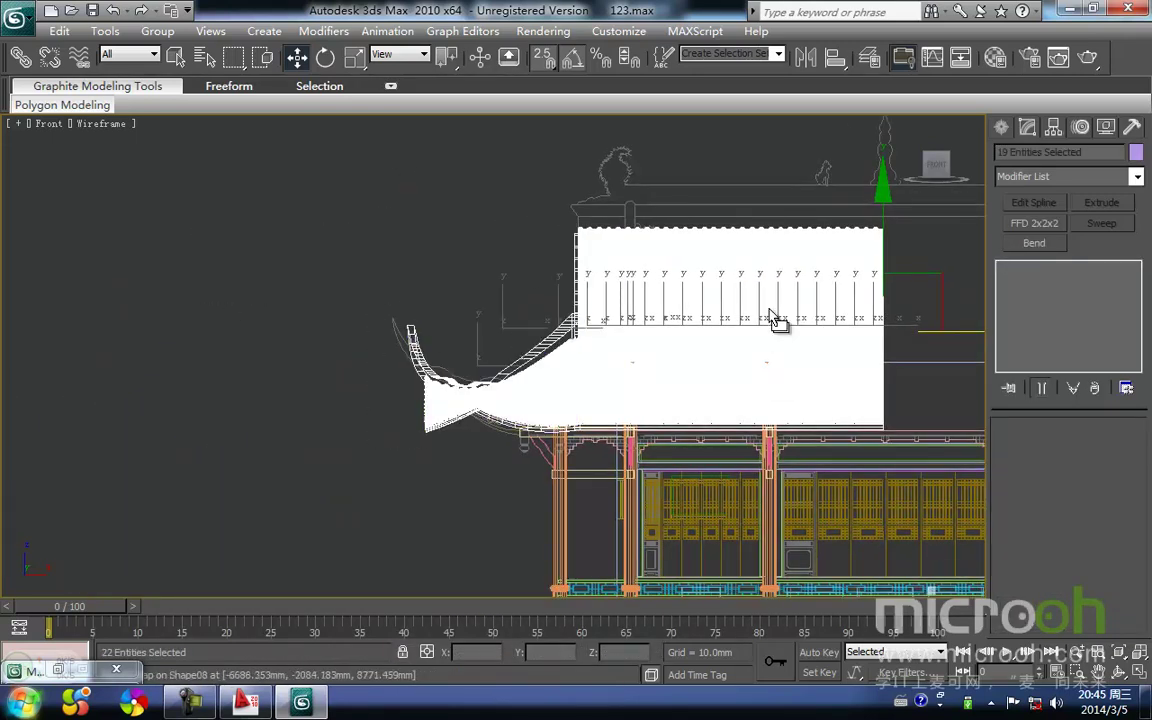
left_click(157, 31)
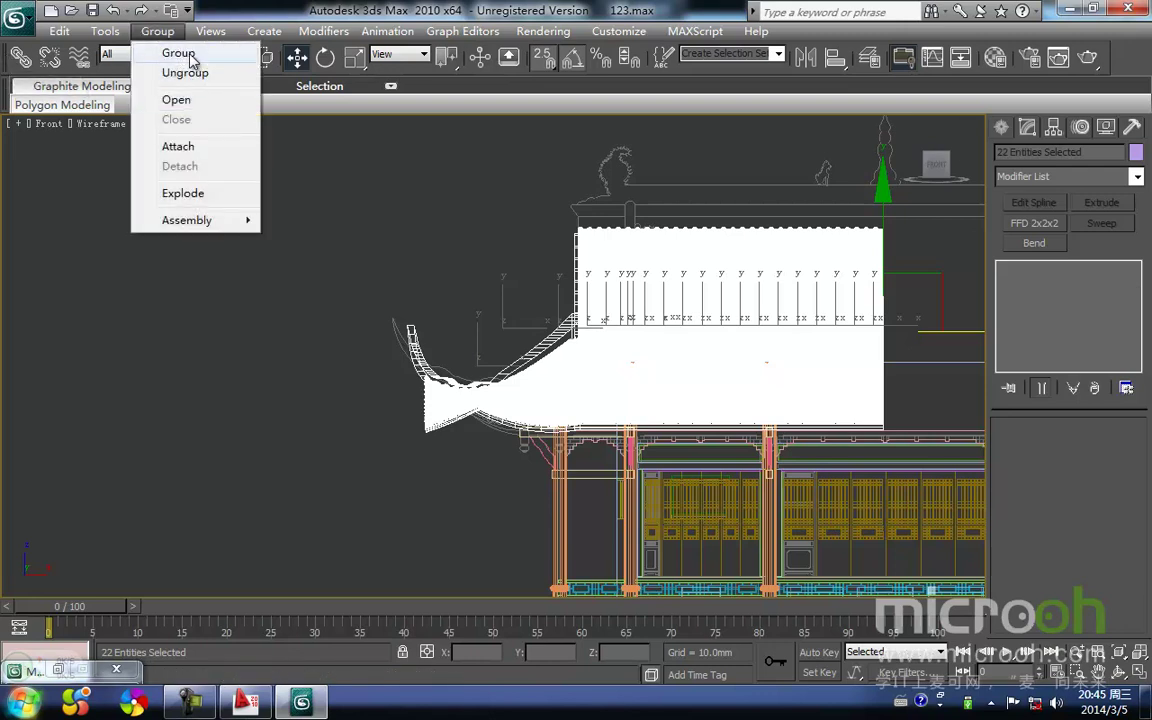
left_click(192, 60)
left_click(613, 381)
Step: Clone the grouped roof half once as an instance, offset along X towards the empty half in the Front view
middle_click_drag(687, 352, 362, 345)
scroll(364, 345, "down", 3)
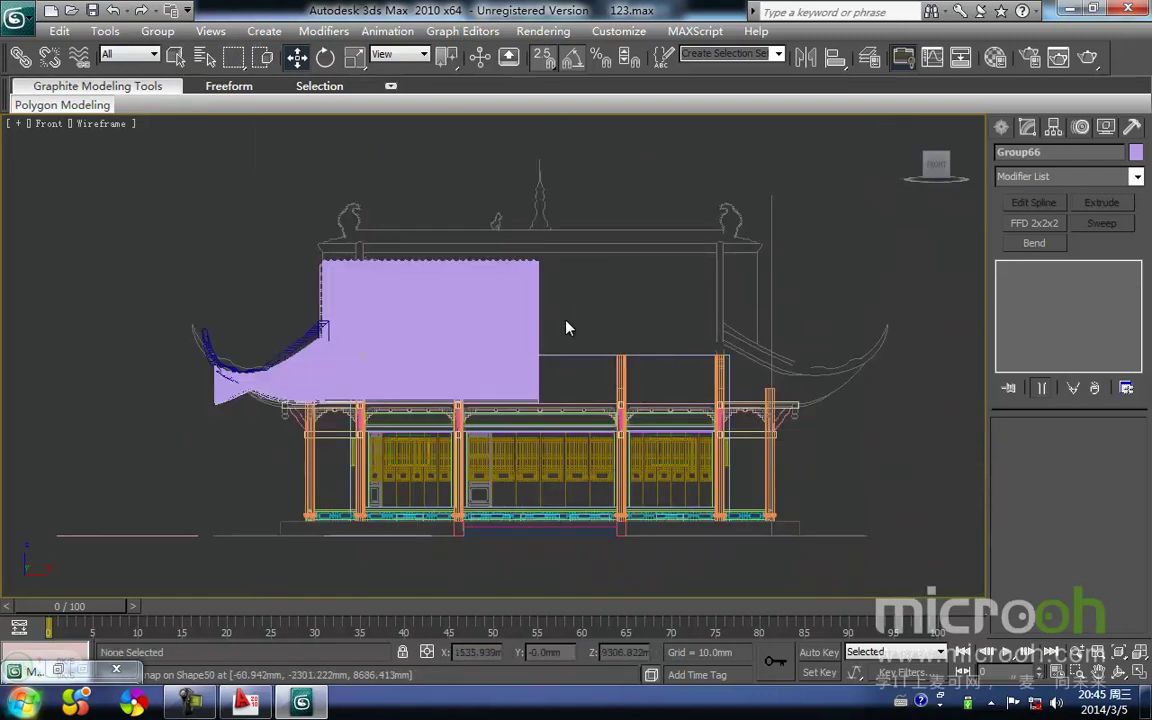
middle_click_drag(339, 258, 304, 230)
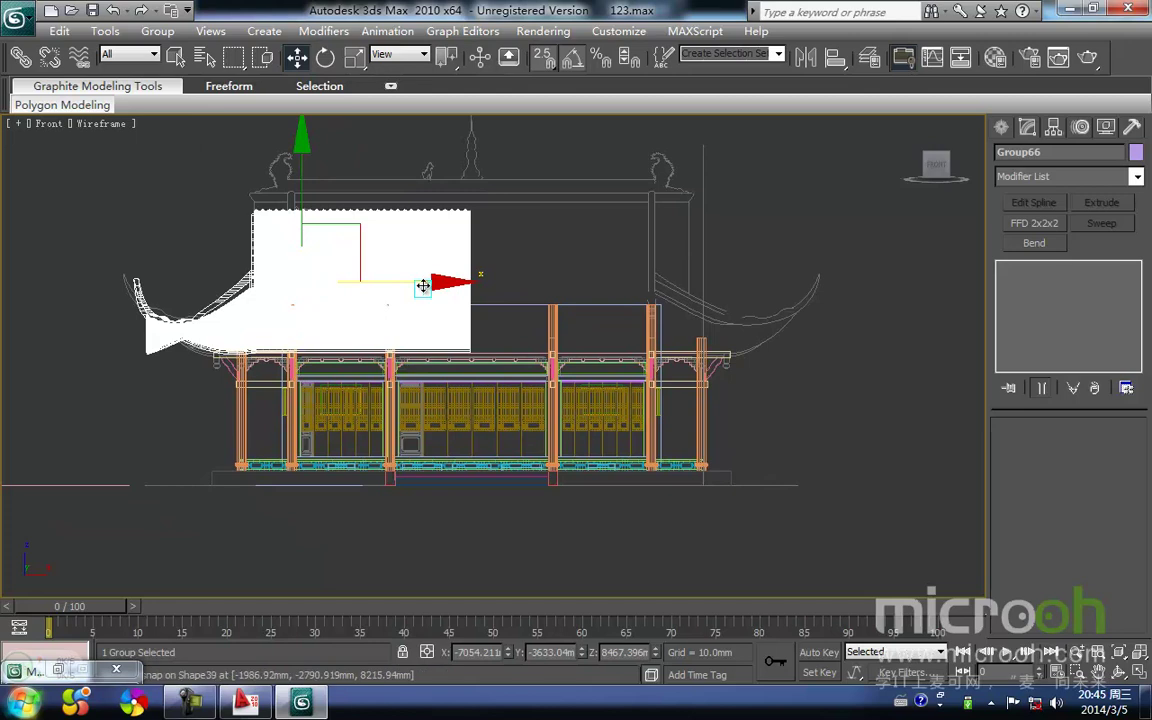
left_click_drag(423, 286, 532, 290, "shift")
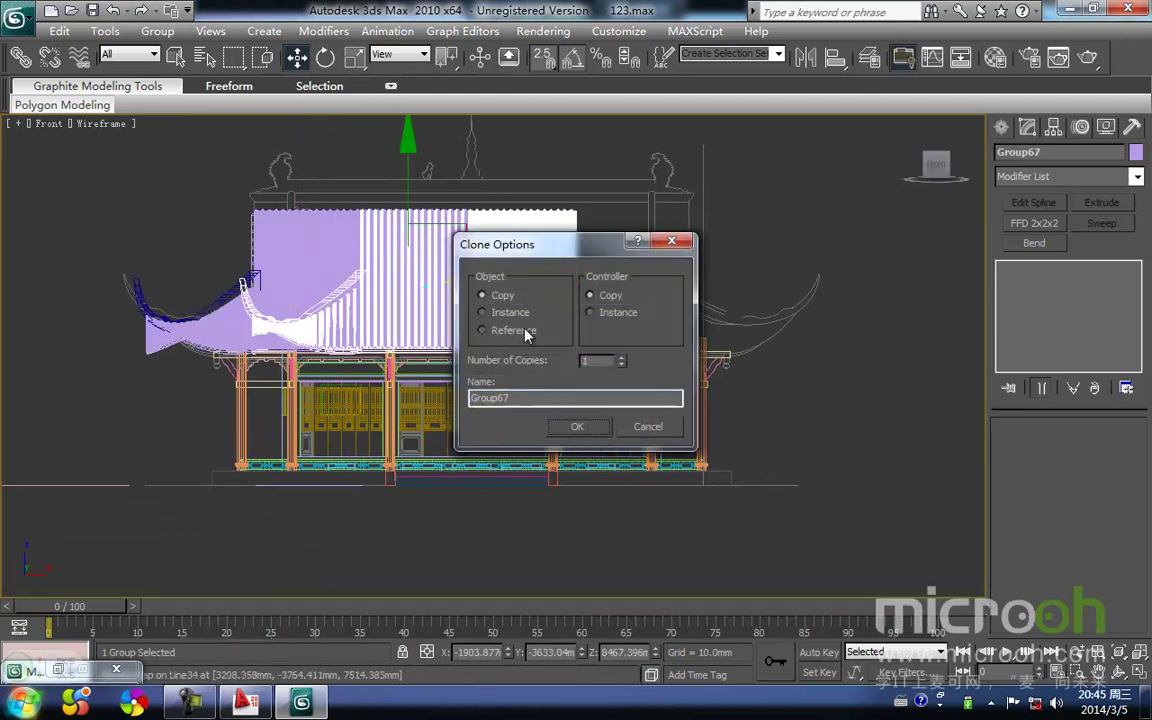
left_click(483, 313)
left_click(573, 427)
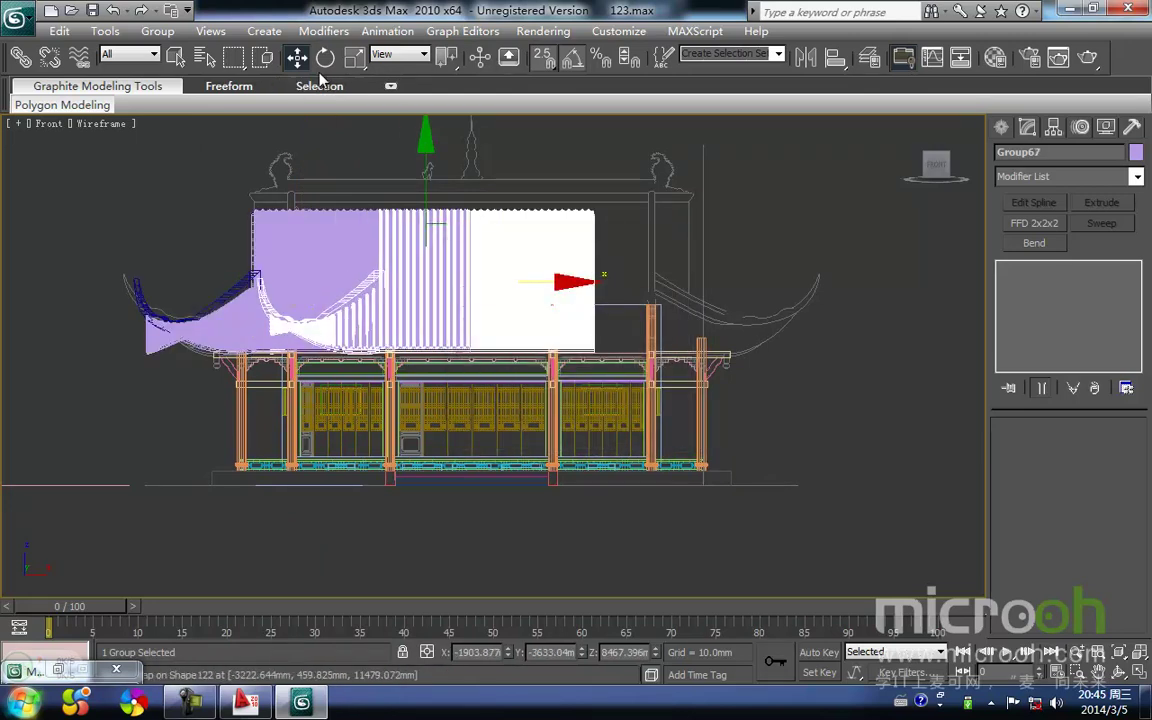
Step: Mirror the copied roof half on the X axis with No Clone and move it beside the original half
left_click(806, 58)
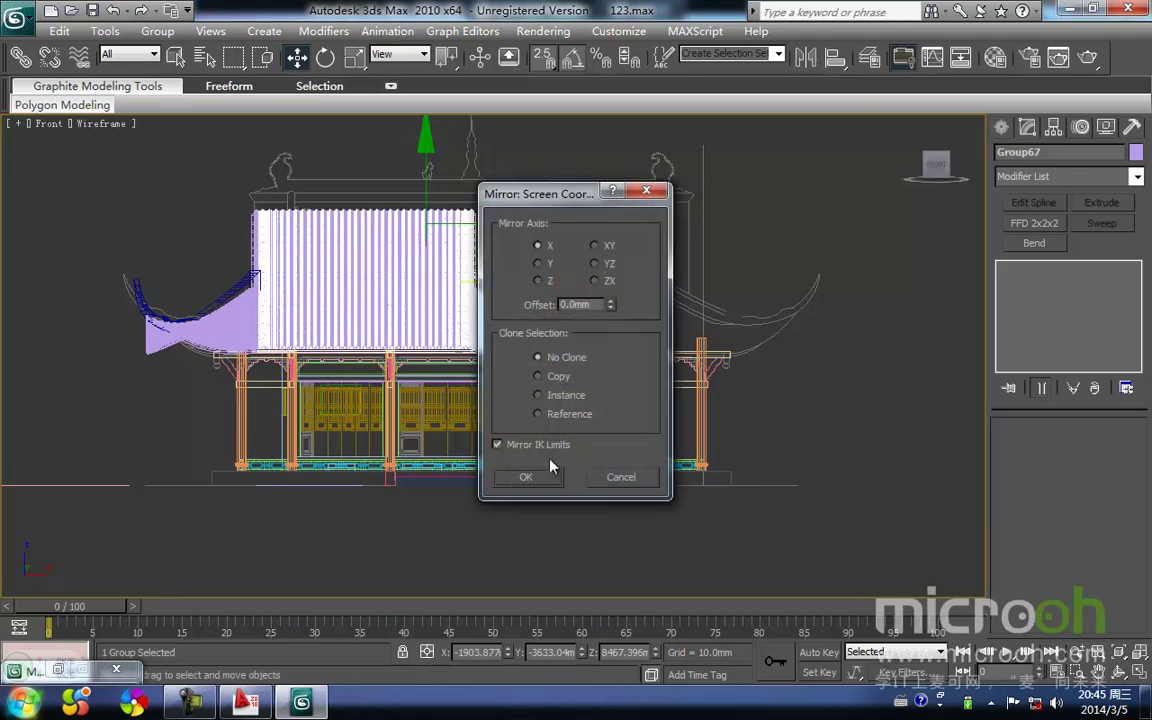
left_click(524, 476)
middle_click_drag(315, 249, 307, 289)
key("space")
left_click_drag(257, 259, 488, 247)
scroll(500, 299, "up", 3)
middle_click_drag(500, 299, 390, 367)
left_click_drag(465, 264, 317, 264)
Step: Snap the mirrored half into place near the roof's centre line and compare the roof ends with the outline drawing
middle_click_drag(343, 310, 439, 284)
scroll(406, 323, "up", 2)
scroll(459, 325, "up", 2)
scroll(388, 333, "up", 2)
middle_click_drag(384, 328, 458, 374)
left_click_drag(400, 384, 424, 211)
middle_click_drag(423, 265, 419, 262)
scroll(419, 262, "down", 6)
middle_click_drag(546, 273, 310, 192)
scroll(310, 192, "down", 2)
middle_click_drag(390, 275, 406, 280)
scroll(527, 231, "up", 6)
middle_click_drag(515, 311, 625, 373)
scroll(352, 294, "down", 2)
middle_click_drag(352, 294, 934, 357)
middle_click_drag(309, 326, 893, 342)
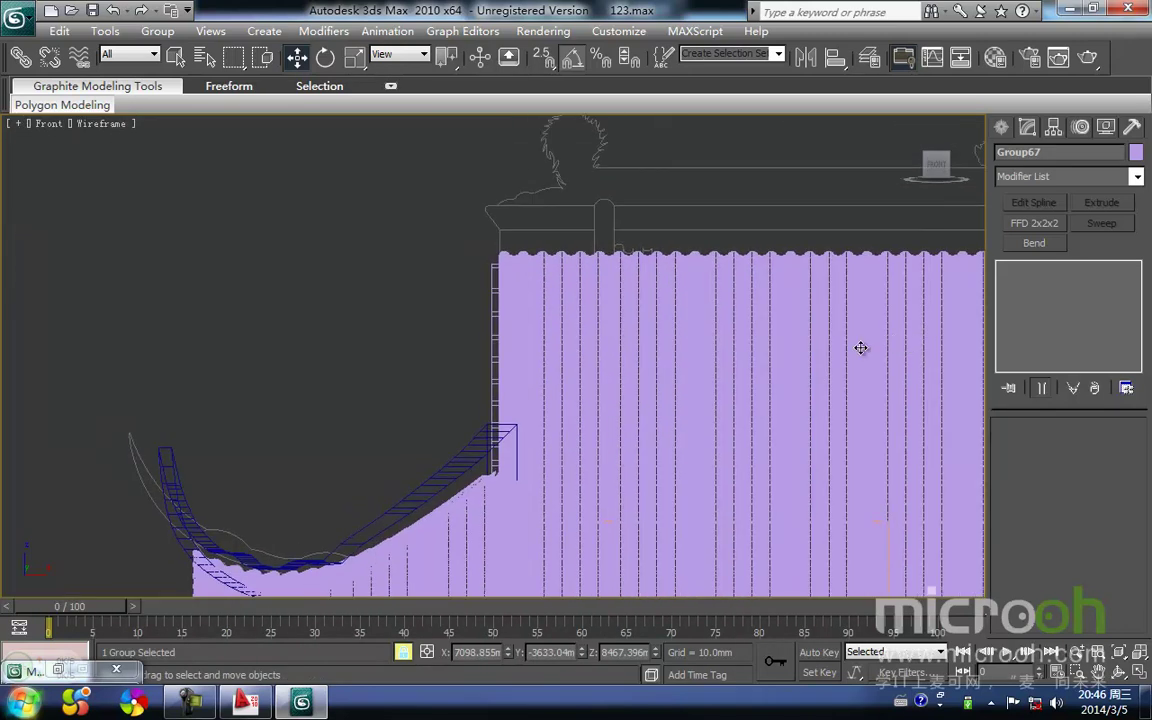
Step: Shift the mirrored half along X so that its outer end lines up with the roof outline
scroll(603, 297, "up", 2)
middle_click_drag(591, 285, 214, 326)
scroll(591, 309, "down", 6)
middle_click_drag(942, 309, 485, 303)
scroll(587, 292, "up", 4)
middle_click_drag(587, 291, 520, 332)
scroll(520, 332, "up", 2)
scroll(571, 286, "up", 4)
middle_click_drag(571, 286, 514, 332)
left_click_drag(442, 284, 434, 191)
middle_click_drag(512, 248, 632, 318)
scroll(632, 318, "down", 3)
middle_click_drag(327, 290, 748, 260)
scroll(748, 260, "down", 1)
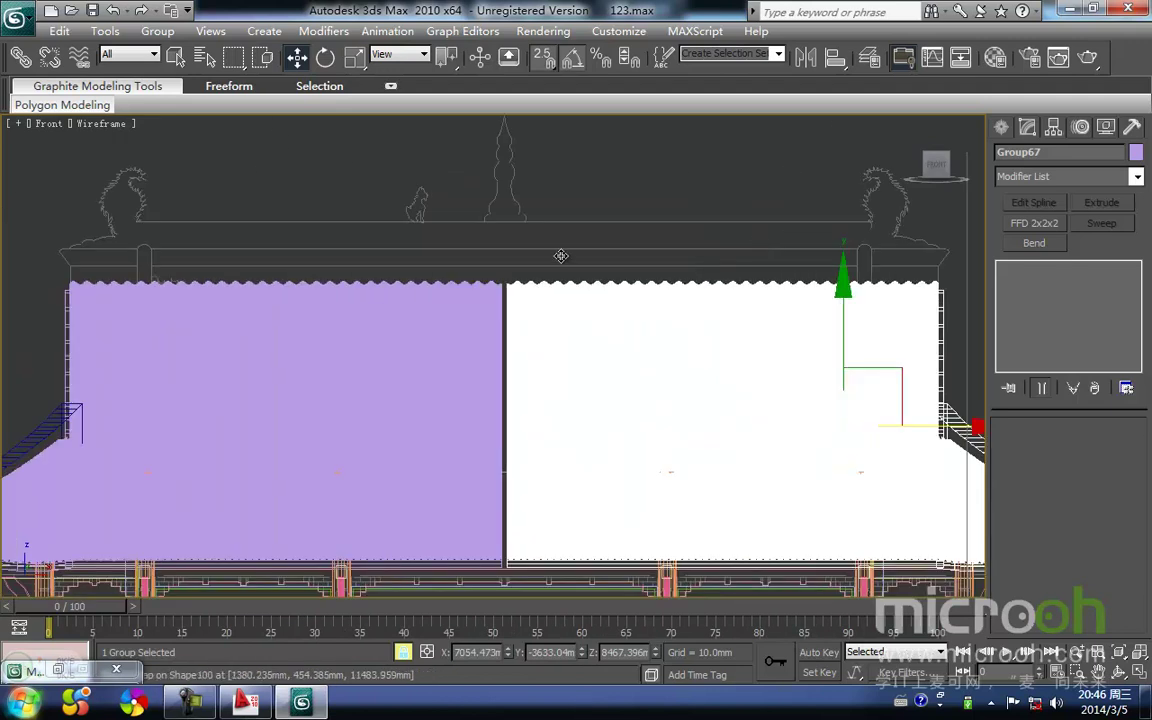
Step: Open the mirrored group and its nested tile group, and select the tile strip nearest the centre gap
scroll(530, 306, "up", 2)
middle_click_drag(530, 306, 563, 257)
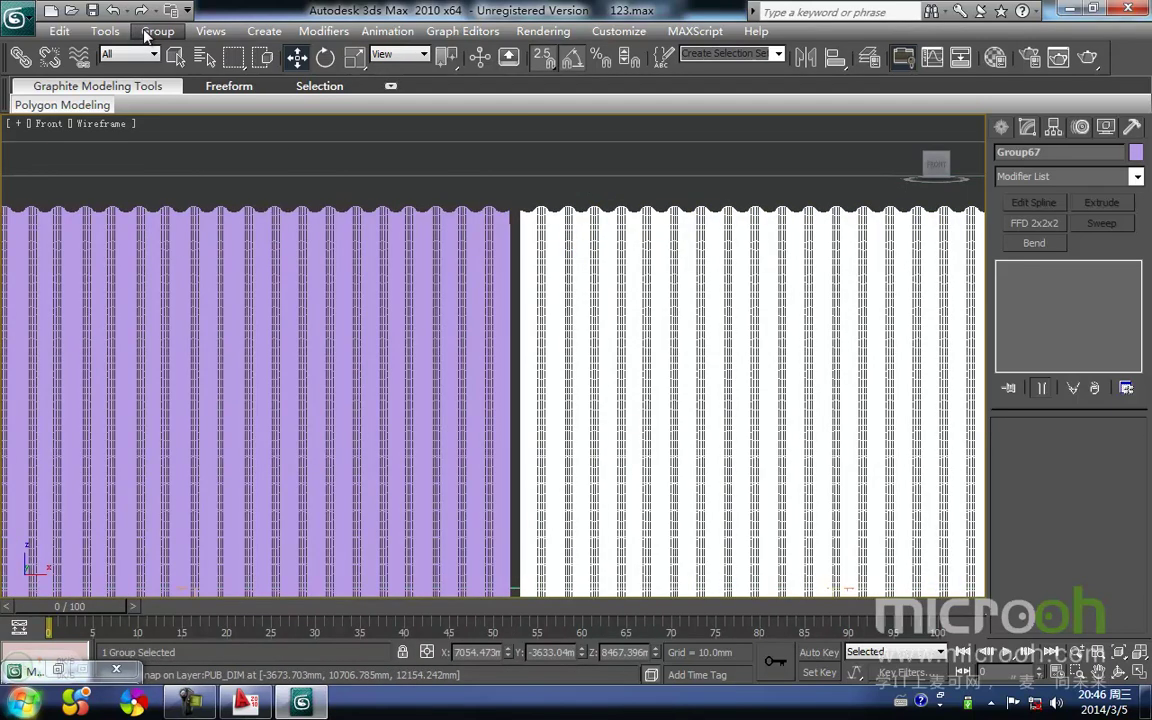
left_click(157, 31)
left_click(176, 100)
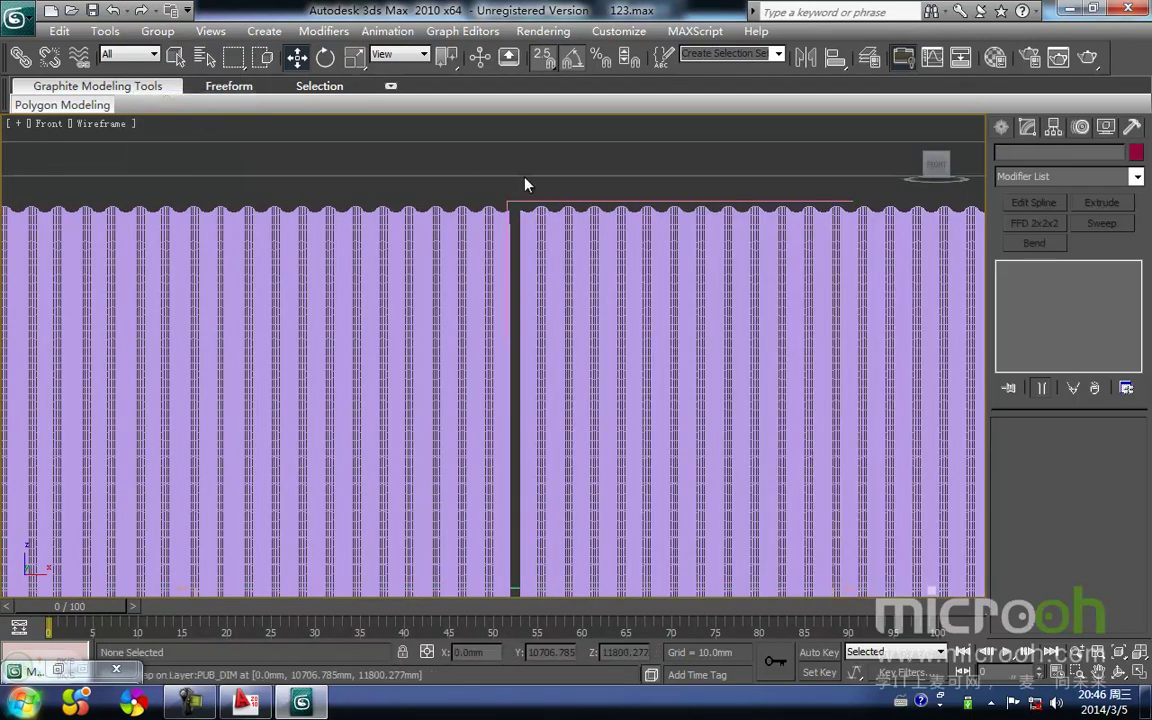
left_click(537, 233)
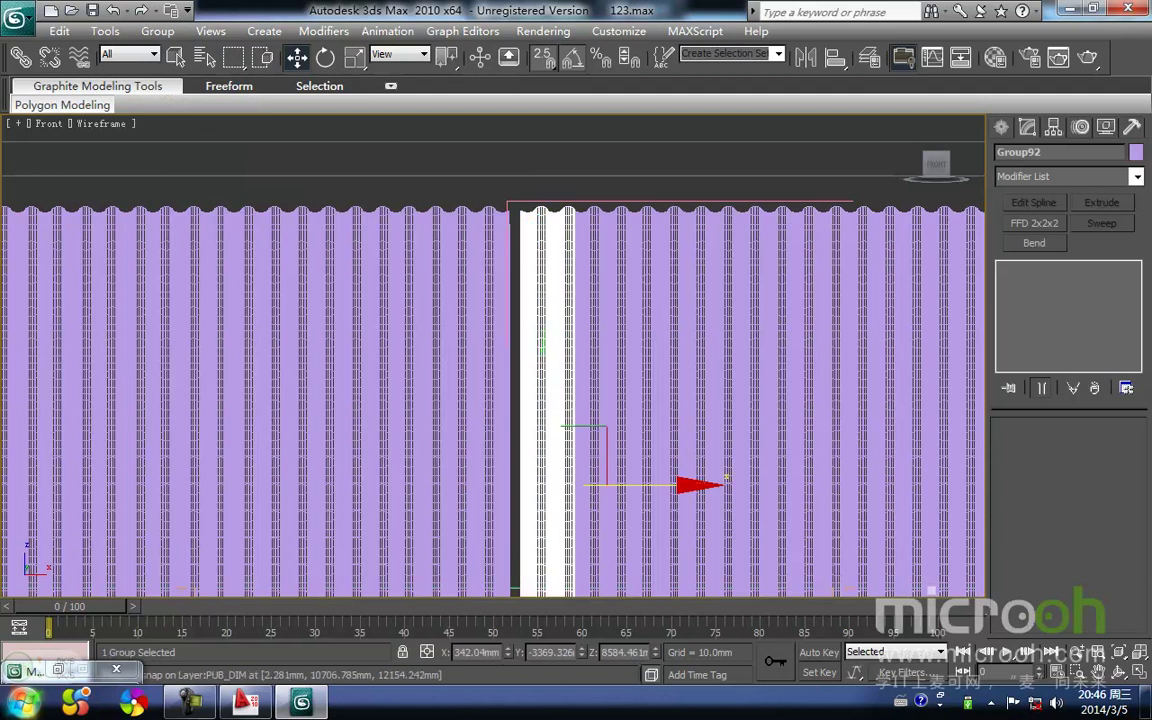
left_click(157, 31)
left_click(176, 118)
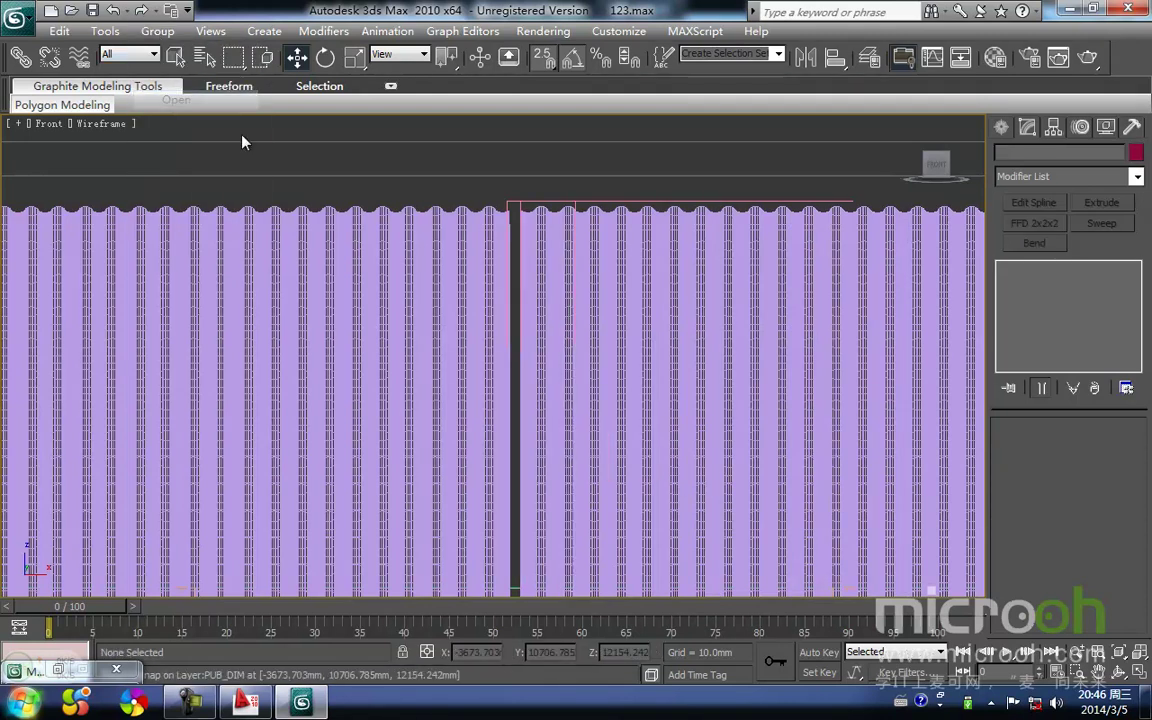
left_click(540, 255)
scroll(488, 247, "up", 2)
middle_click_drag(540, 255, 474, 307)
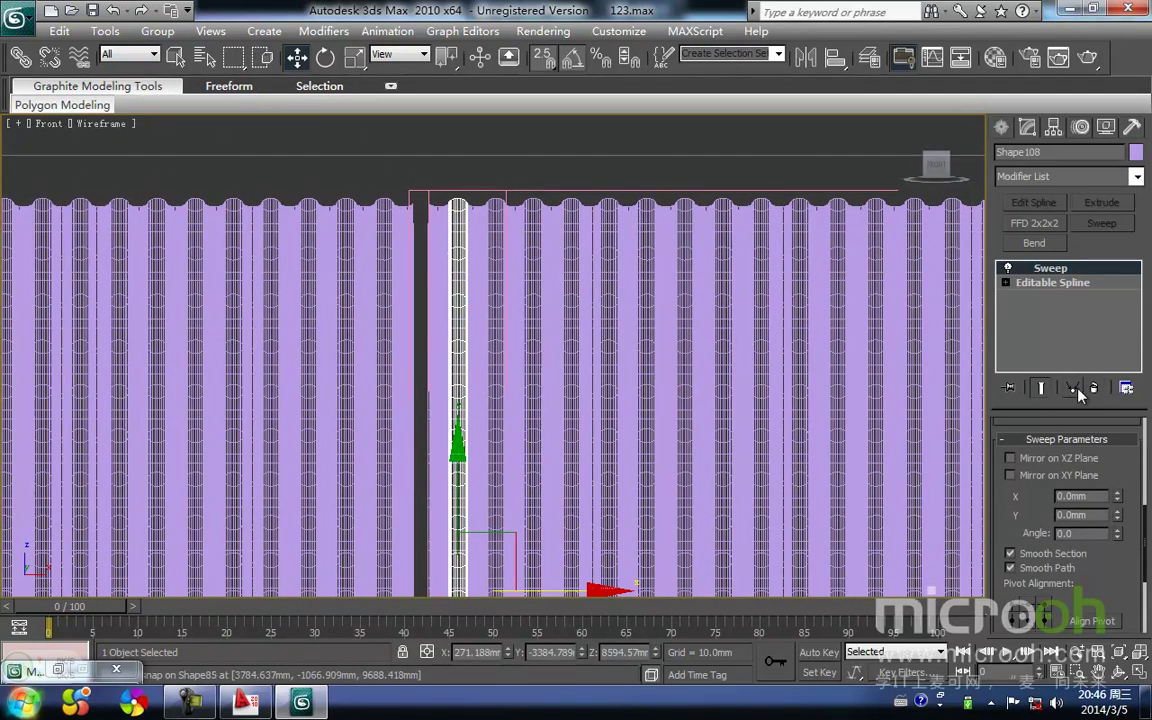
Step: Clone the selected tile strip once as an instance towards the gap between the two roof halves
mouse_move(520, 261)
middle_mouse_down()
mouse_move(504, 311)
mouse_move(487, 149)
middle_mouse_up()
key("space")
mouse_move(560, 455)
left_mouse_down("shift")
mouse_move(500, 455)
mouse_move(510, 455)
left_mouse_up("shift")
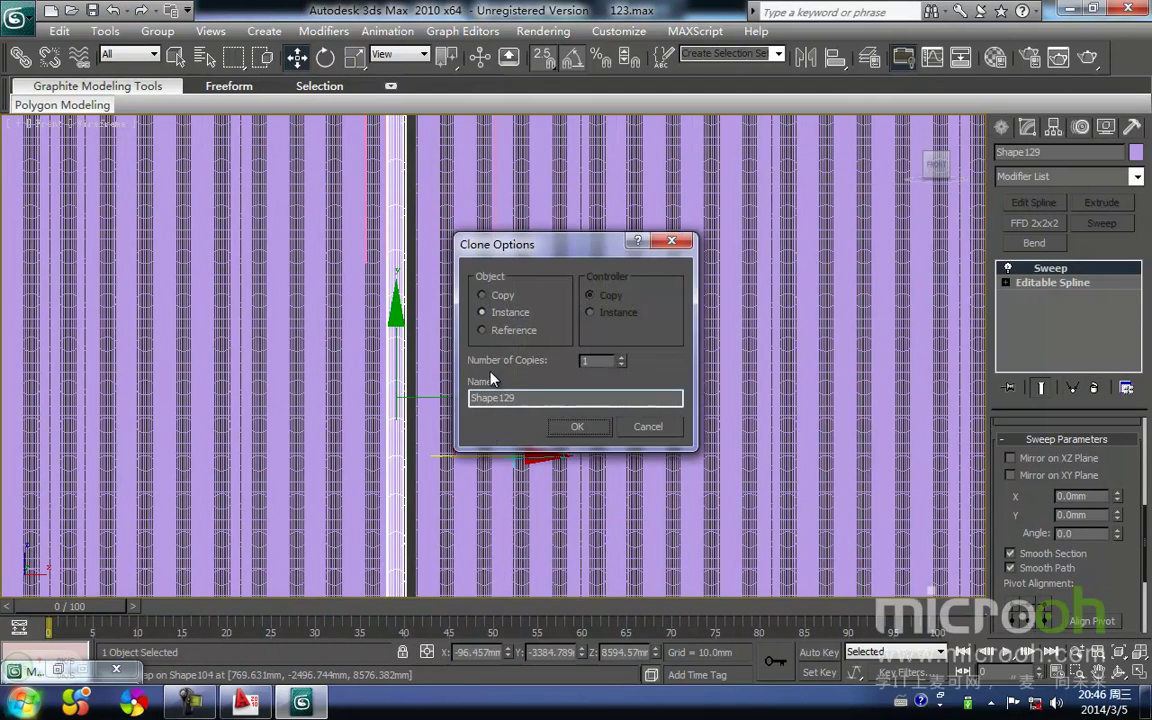
left_click(581, 429)
Step: Position the new tile strip over the centre gap, snapping it at its upper end, and deselect it
middle_click_drag(476, 211, 445, 504)
scroll(382, 388, "up", 3)
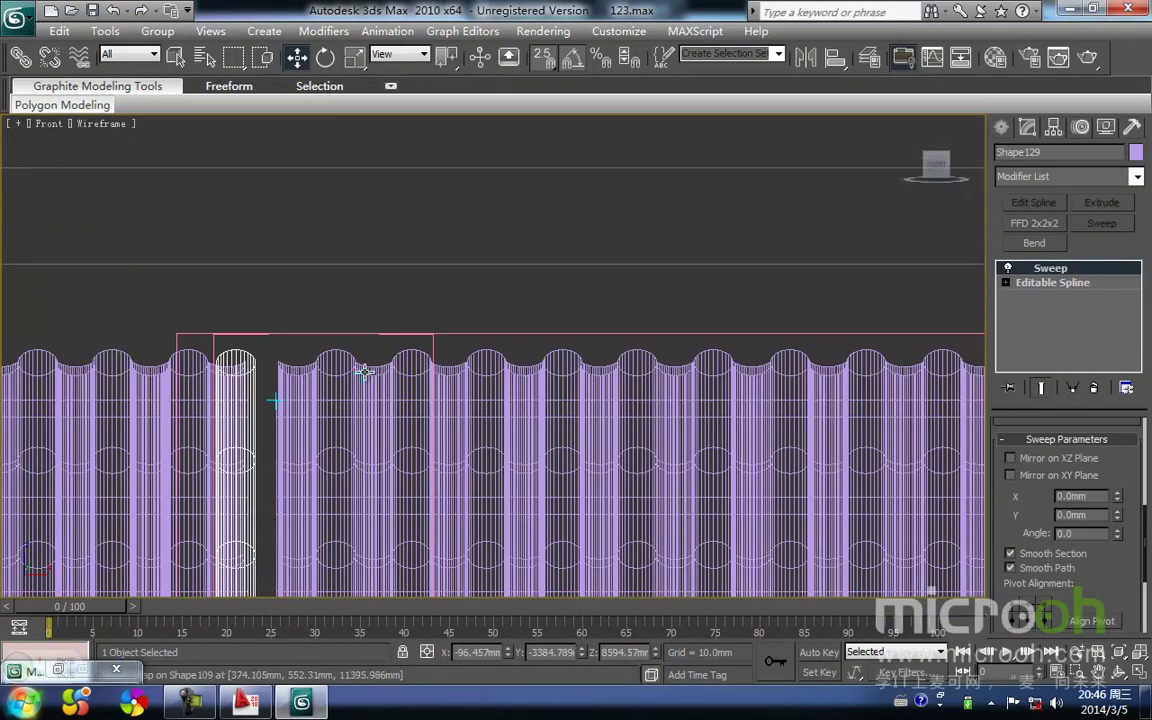
middle_click_drag(368, 374, 518, 426)
left_click_drag(411, 411, 424, 411)
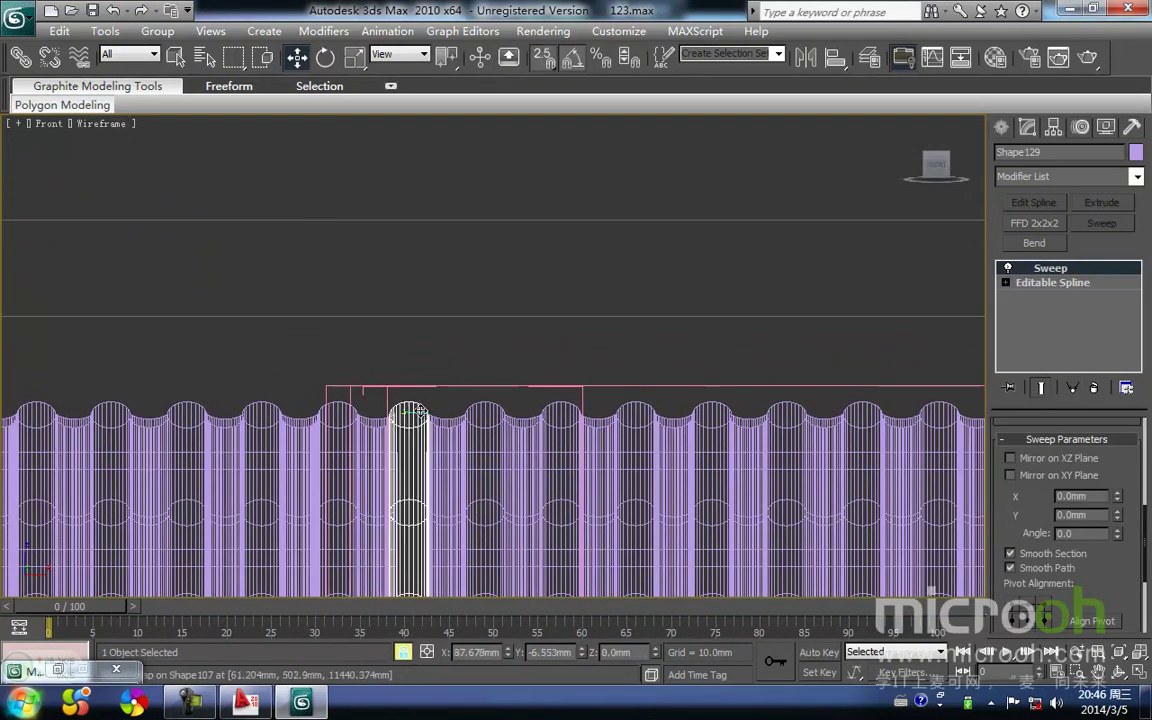
left_click(470, 340)
Step: Select the boundaries of both open groups and close the groups
middle_click_drag(476, 408, 370, 360)
scroll(497, 364, "down", 2)
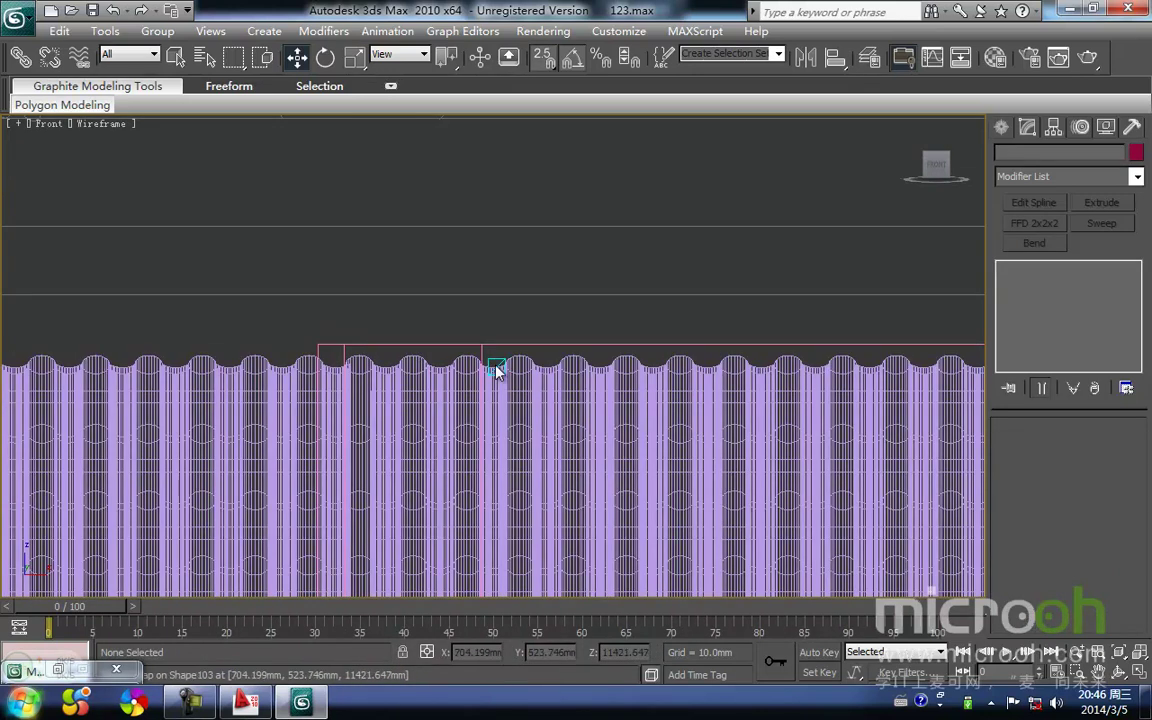
left_click(450, 341)
left_click(158, 31)
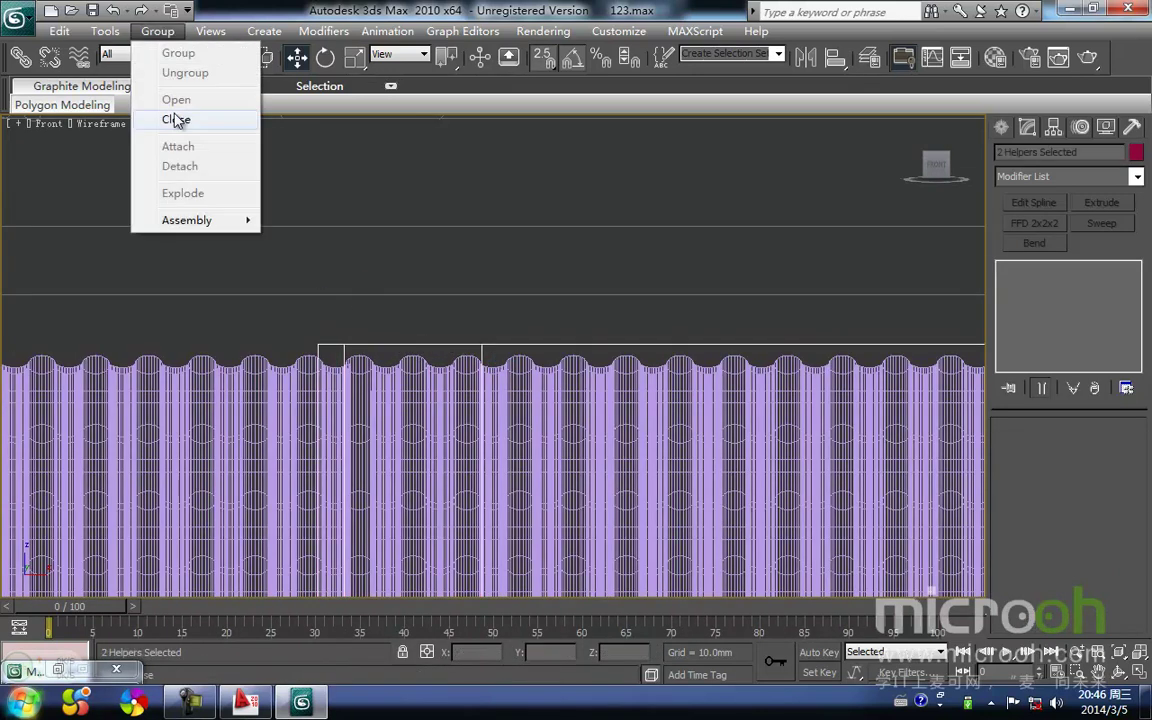
left_click(177, 120)
Step: Select both roof halves together and show the building in an orbited orthographic view
left_click(351, 425)
left_click(318, 446, "ctrl")
scroll(357, 366, "down", 8)
middle_click_drag(278, 476, 389, 334)
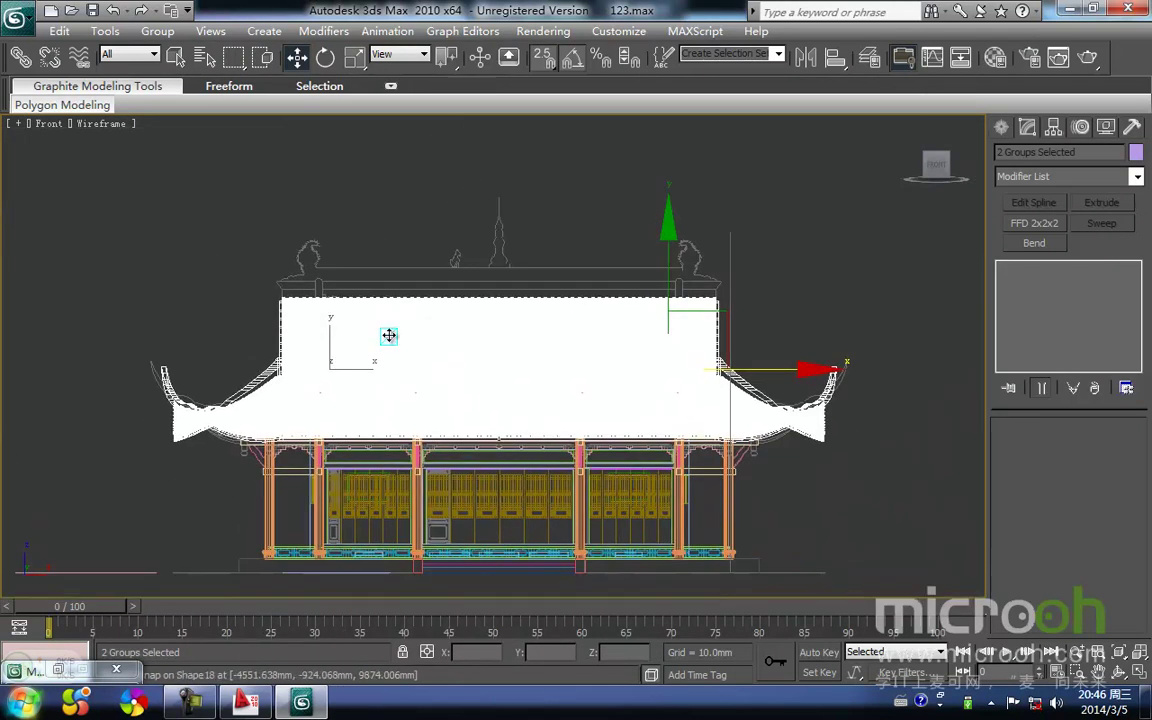
key("t")
middle_click_drag(397, 471, 399, 383)
scroll(399, 383, "down", 6)
middle_click_drag(491, 472, 602, 376, "alt")
left_click(157, 31)
left_click(174, 72)
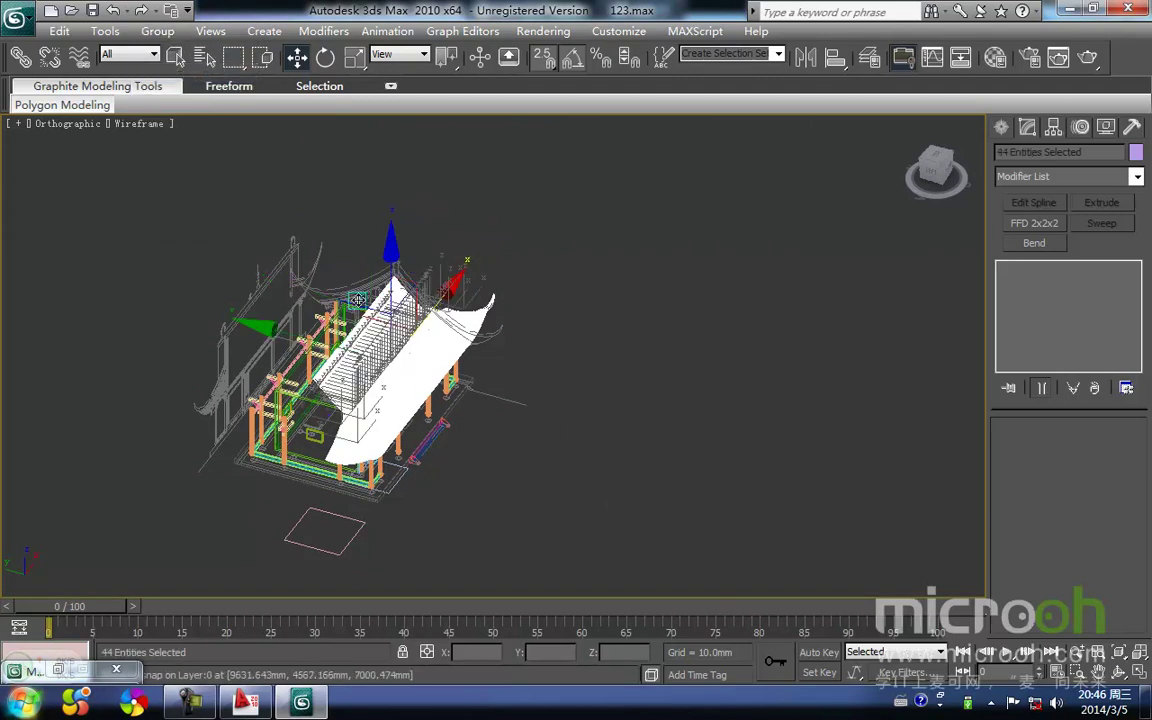
key("ctrl+z")
Step: Group the two roof halves into one complete roof slope and clear the selection
left_click(159, 32)
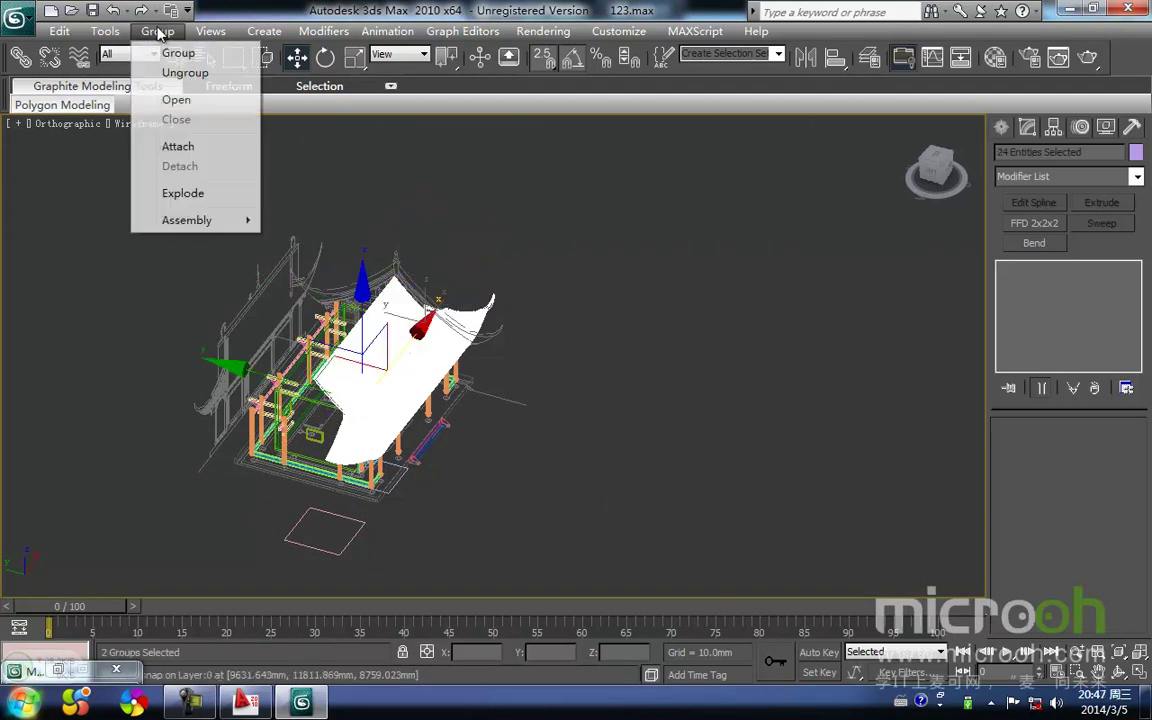
left_click(170, 52)
left_click(592, 383)
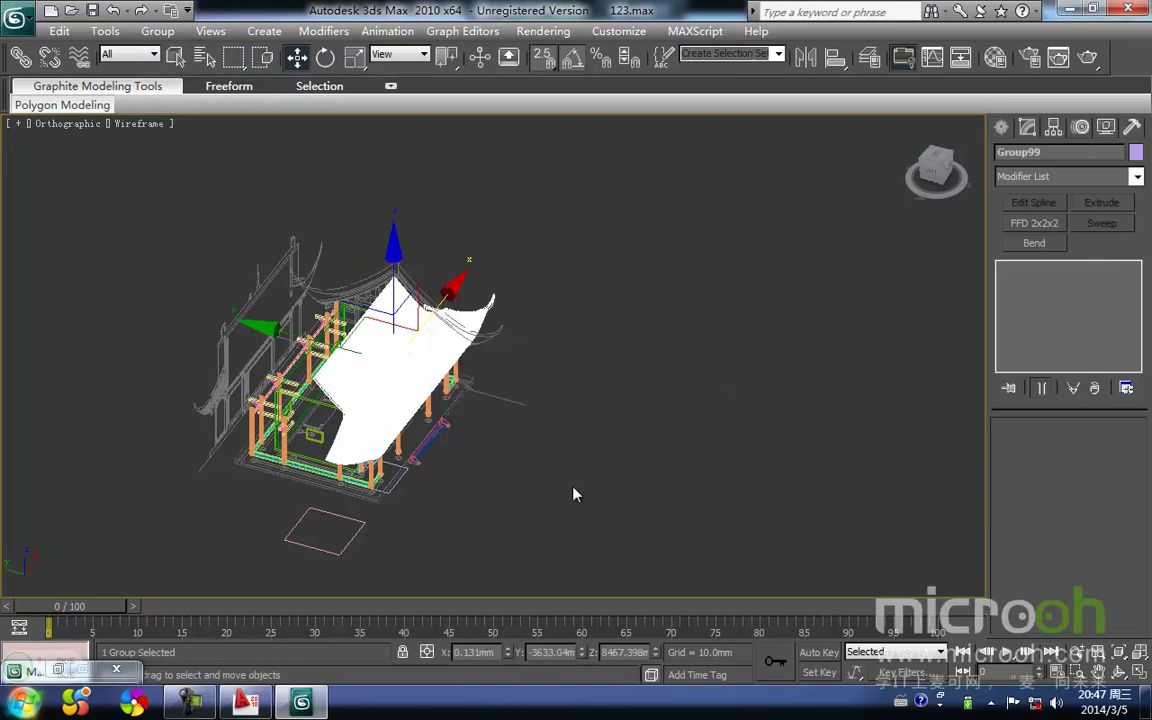
left_click(573, 488)
Step: Select the complete roof slope and clone it in the Left view towards the opposite side of the building
left_click(388, 357)
middle_click_drag(387, 357, 375, 313)
key("l")
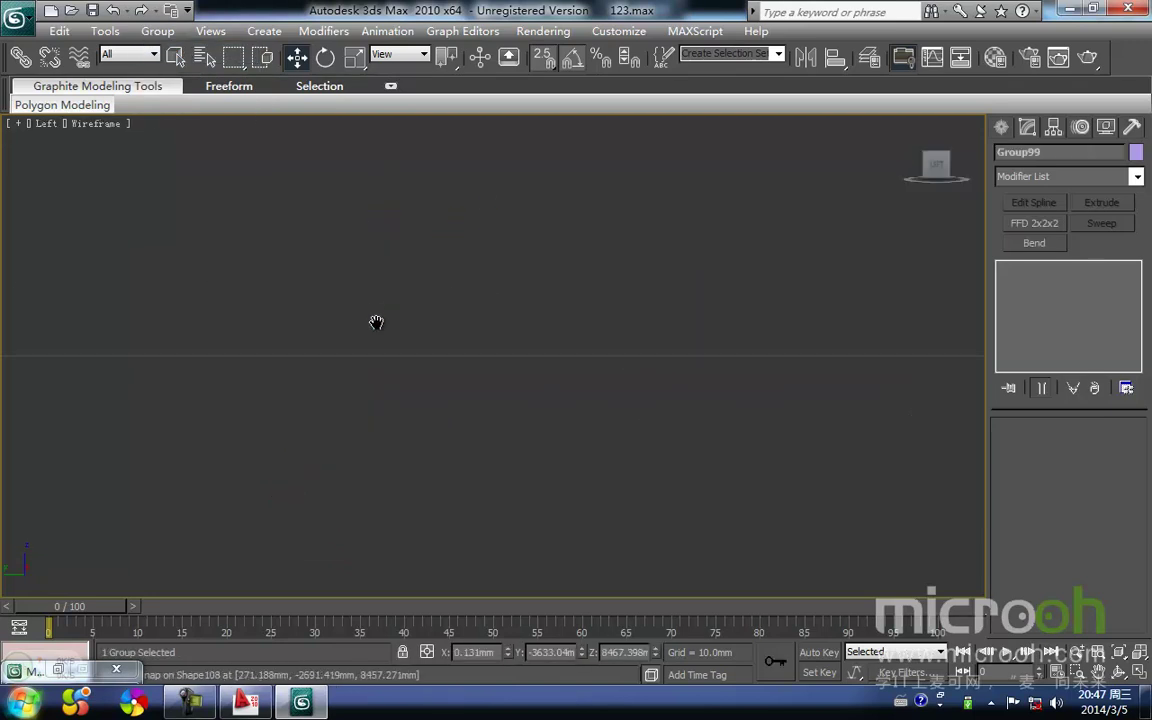
key("z")
scroll(640, 378, "down", 4)
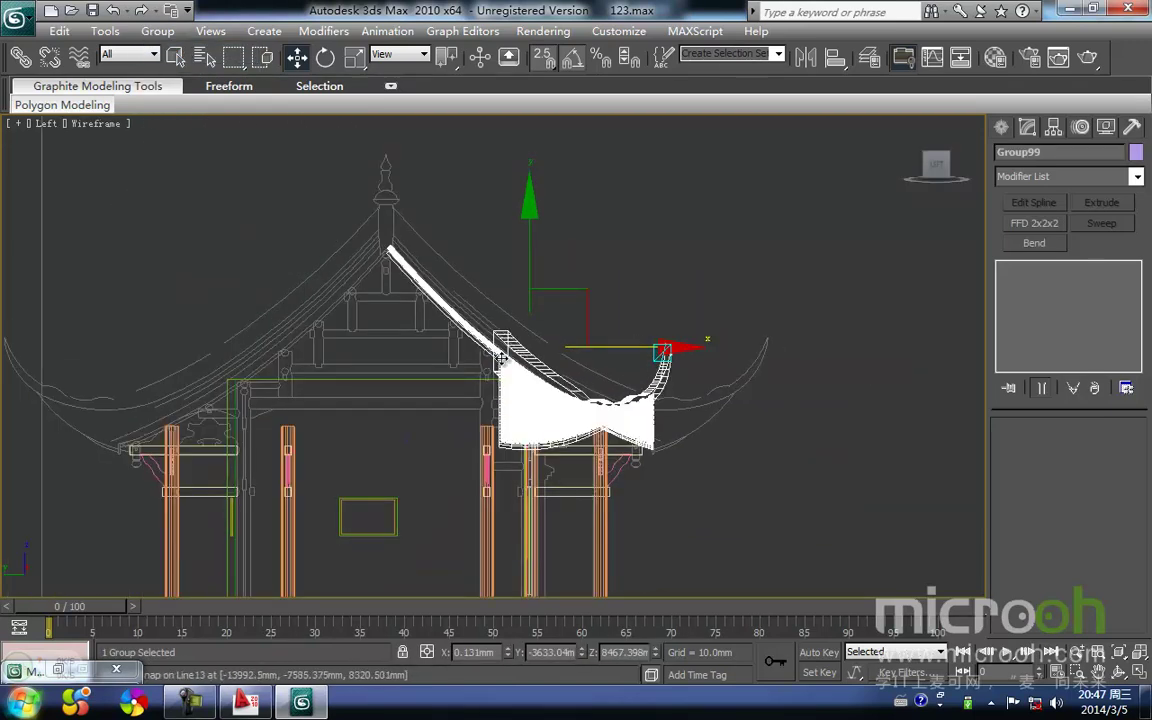
left_click_drag(574, 355, 296, 353, "shift")
left_click(580, 427)
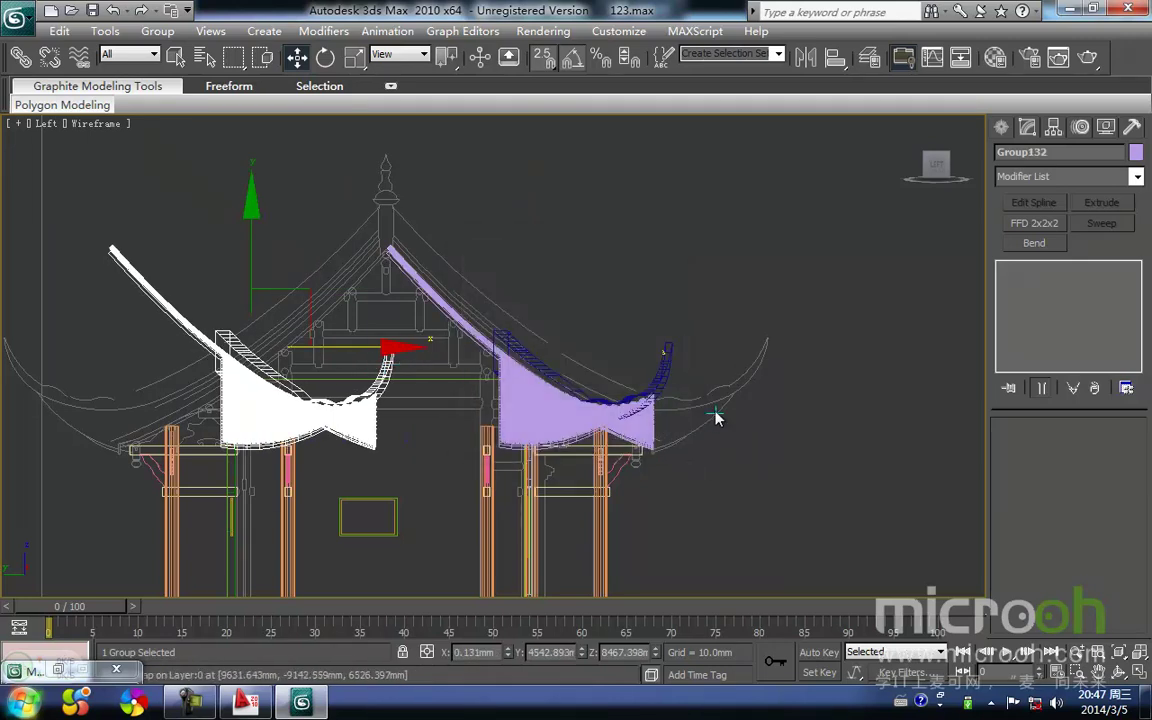
Step: Mirror the cloned roof slope in the Left view so that it descends towards the opposite side
middle_click_drag(643, 421, 672, 412)
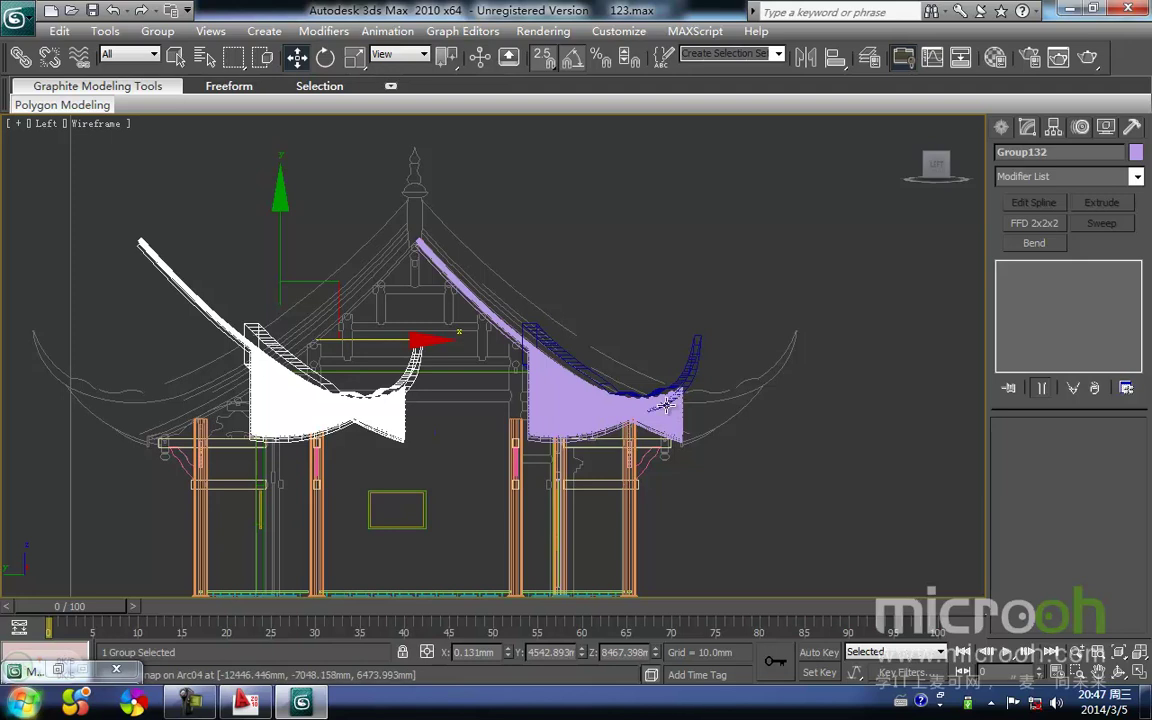
middle_click_drag(541, 423, 608, 430)
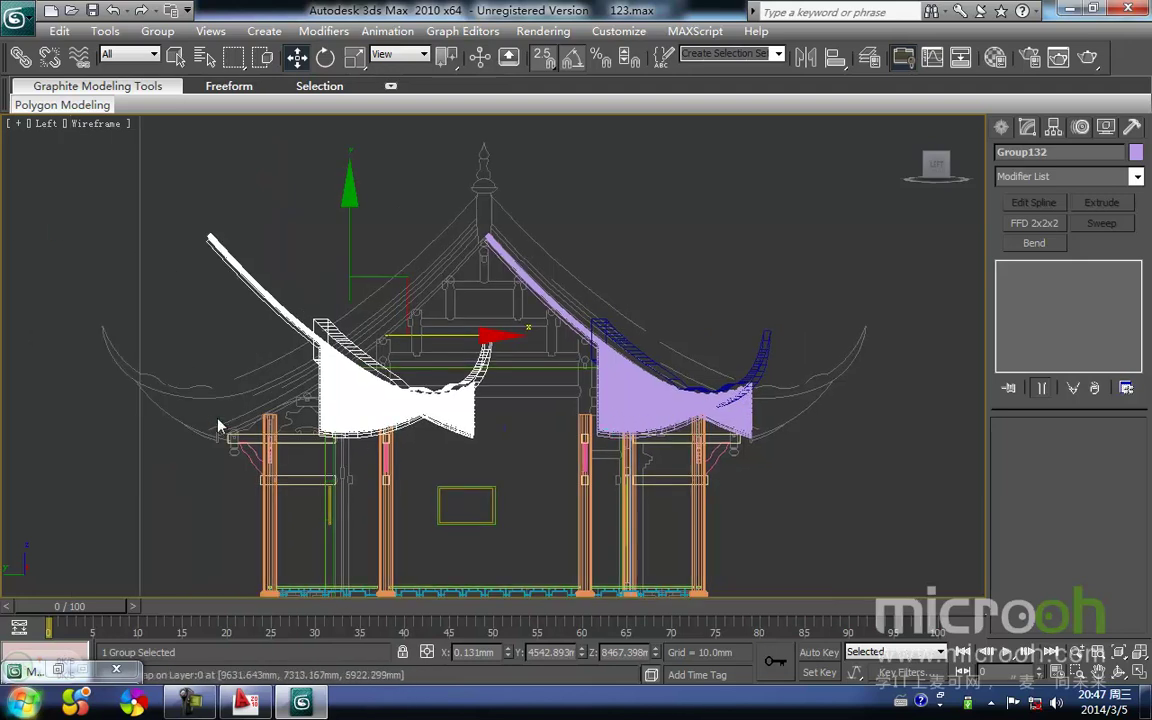
middle_click_drag(217, 418, 160, 437)
middle_click_drag(343, 434, 356, 432)
middle_click_drag(607, 355, 627, 304)
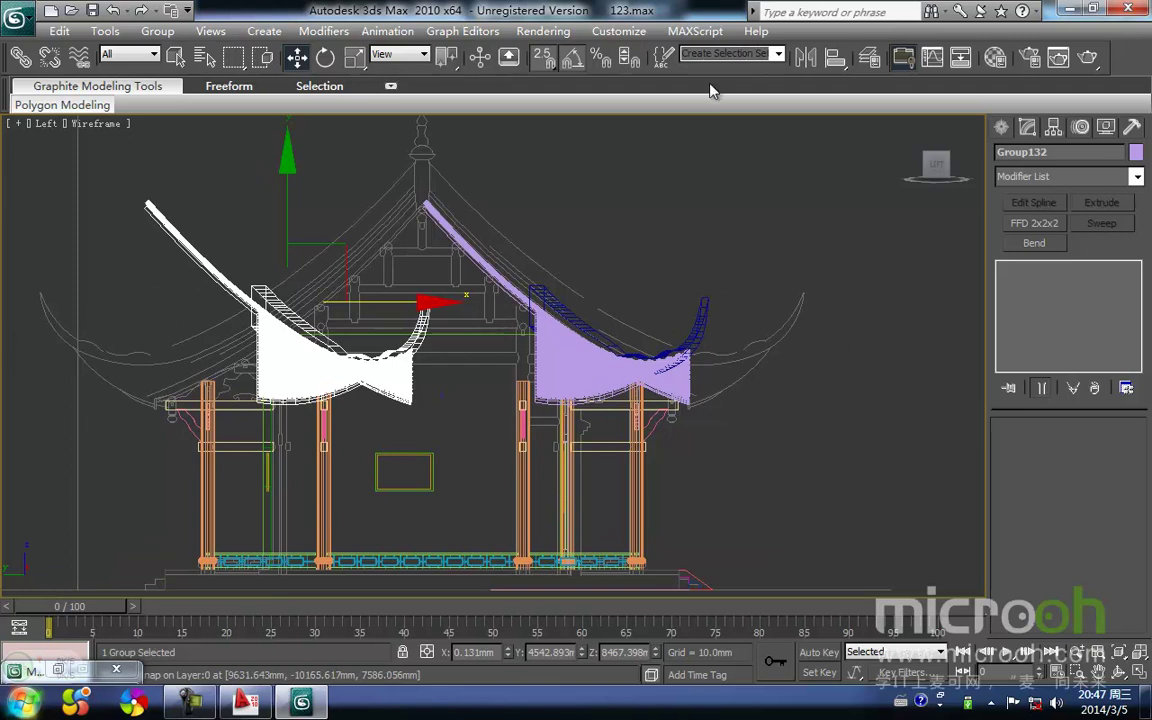
left_click(809, 62)
left_click(530, 476)
Step: Snap the mirrored slope horizontally so that its upper edge meets the first slope symmetrically at the roof peak
middle_click_drag(485, 244, 563, 308)
scroll(485, 301, "up", 2)
scroll(570, 280, "up", 4)
middle_click_drag(578, 246, 512, 381)
scroll(475, 250, "up", 4)
middle_click_drag(468, 237, 477, 434)
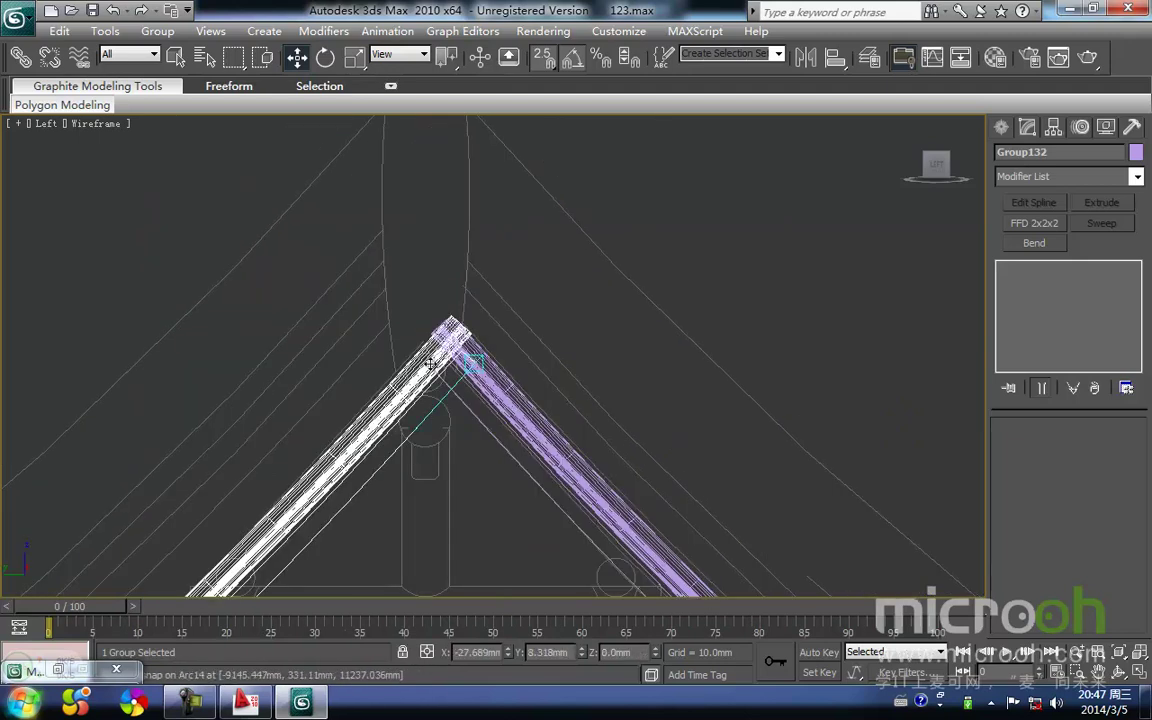
left_click_drag(455, 362, 420, 364)
scroll(433, 321, "up", 3)
middle_click_drag(393, 301, 441, 302)
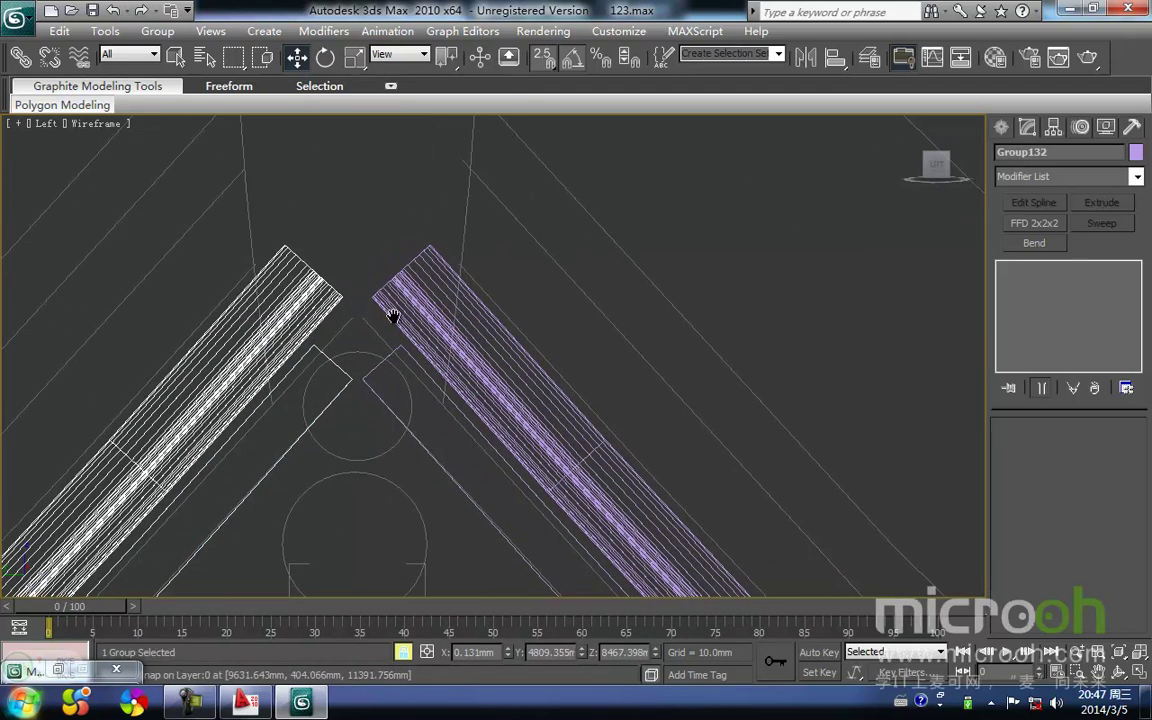
left_click_drag(354, 301, 359, 380)
scroll(384, 264, "down", 6)
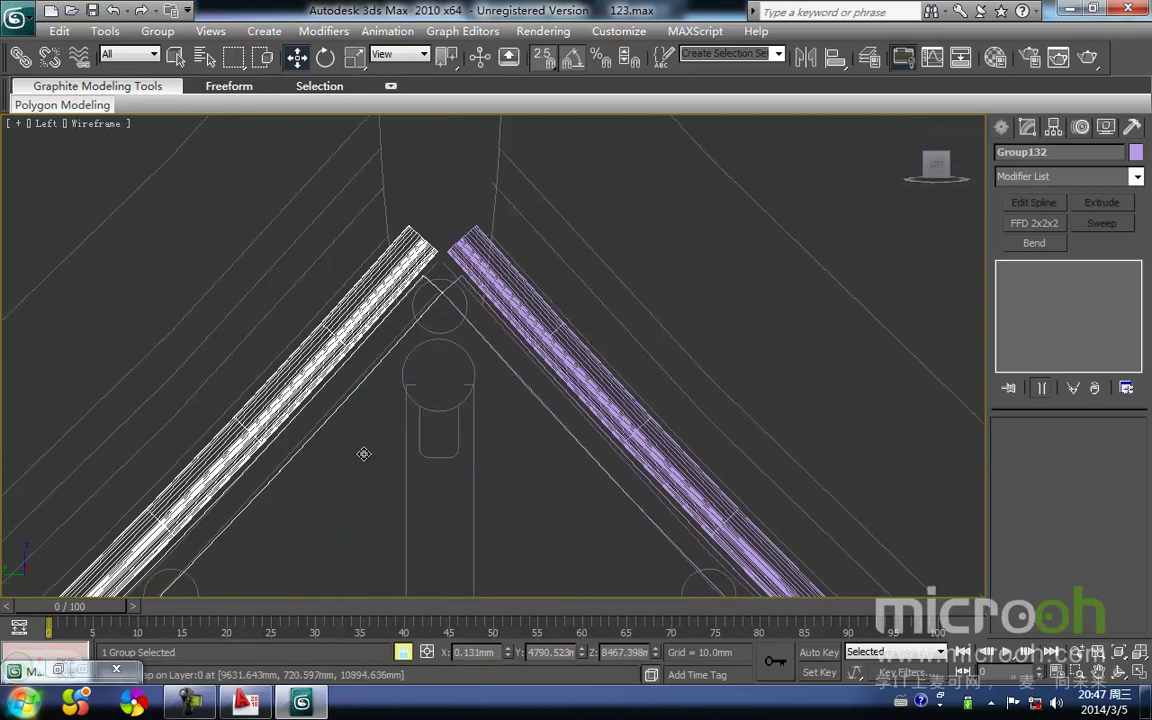
Step: Switch the viewport to shaded display and inspect both roof slopes from an orbited view and the Front view
key("F3")
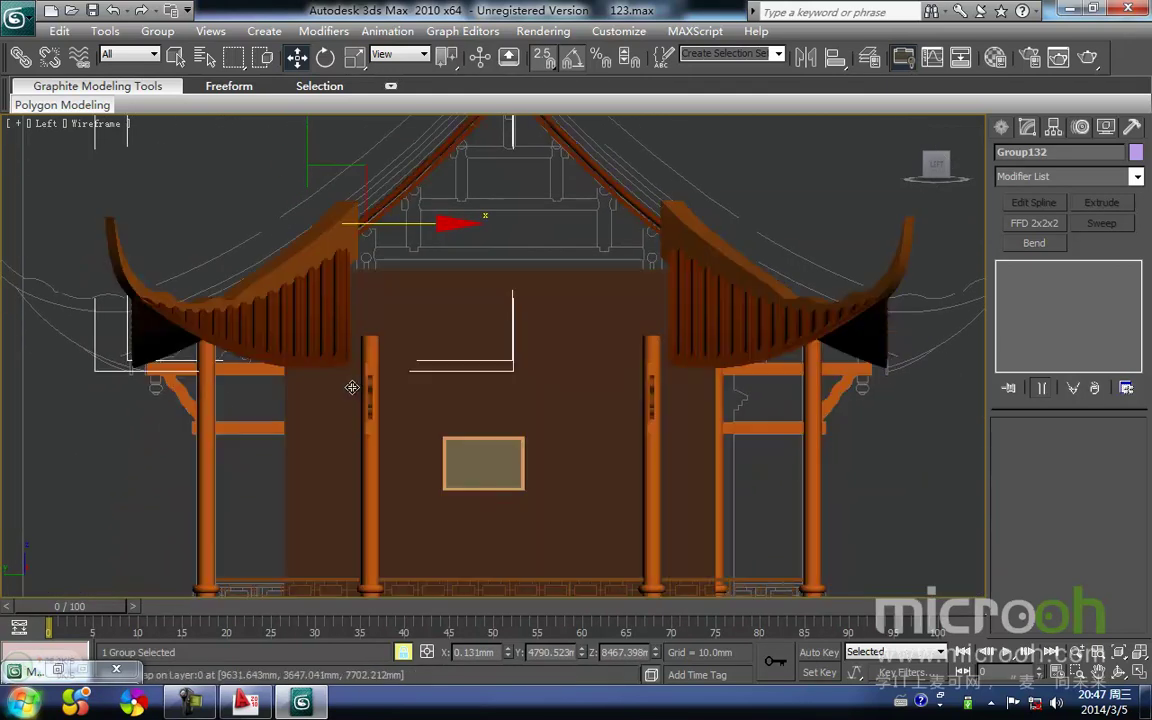
middle_click_drag(352, 388, 293, 285)
mouse_move(316, 504)
middle_mouse_down("alt")
mouse_move(355, 539)
mouse_move(396, 545)
mouse_move(314, 545)
mouse_move(290, 570)
middle_mouse_up("alt")
middle_click_drag(320, 310, 317, 372)
key("f")
key("z")
Step: Refine the snap of the mirrored slope at the roof peak in the shaded Left view
key("l")
key("z")
scroll(597, 314, "up", 2)
middle_click_drag(740, 245, 519, 303)
scroll(519, 303, "up", 5)
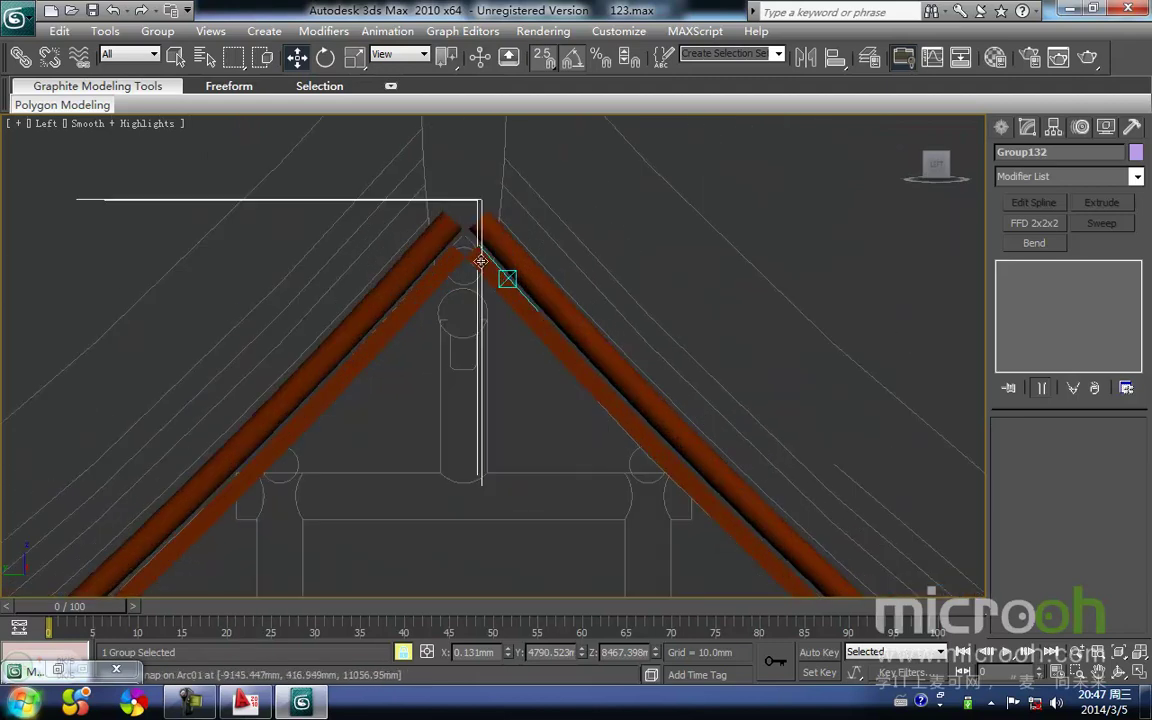
mouse_move(418, 375)
left_mouse_down()
mouse_move(365, 365)
mouse_move(420, 377)
left_mouse_up()
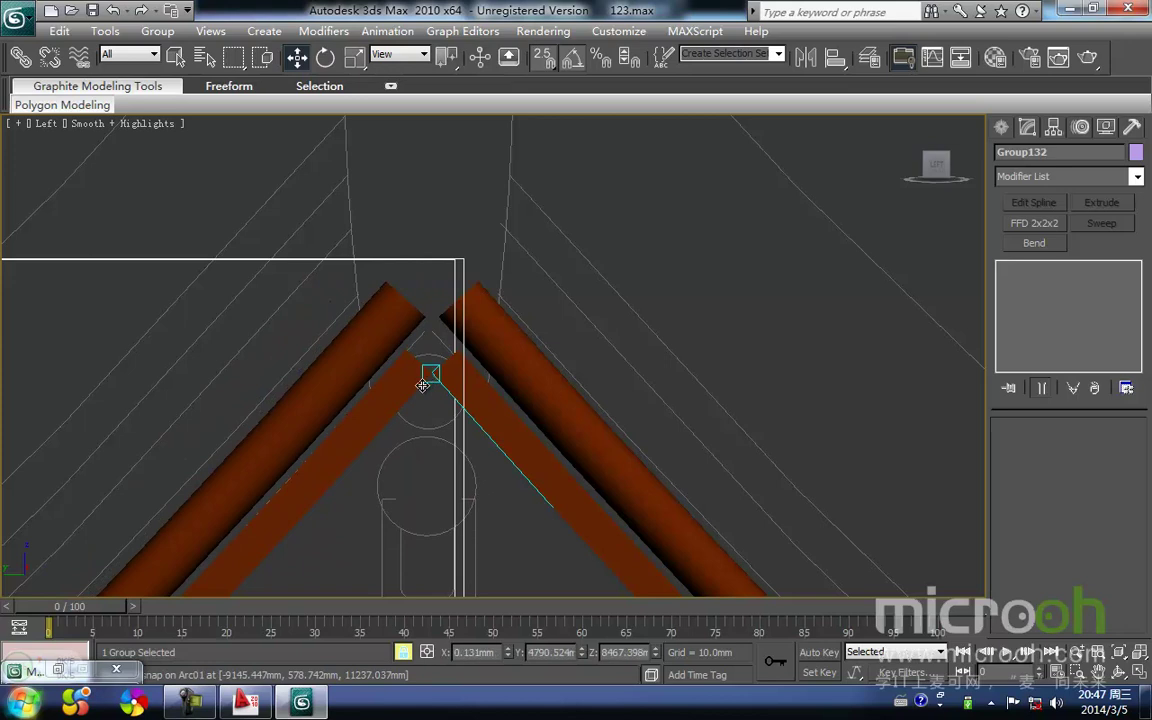
Step: Examine the gable end, the eaves and the assembled roof in the Left view and an orbited shaded view
scroll(426, 381, "down", 2)
middle_click_drag(428, 377, 481, 275)
scroll(404, 404, "down", 6)
middle_click_drag(414, 392, 494, 238)
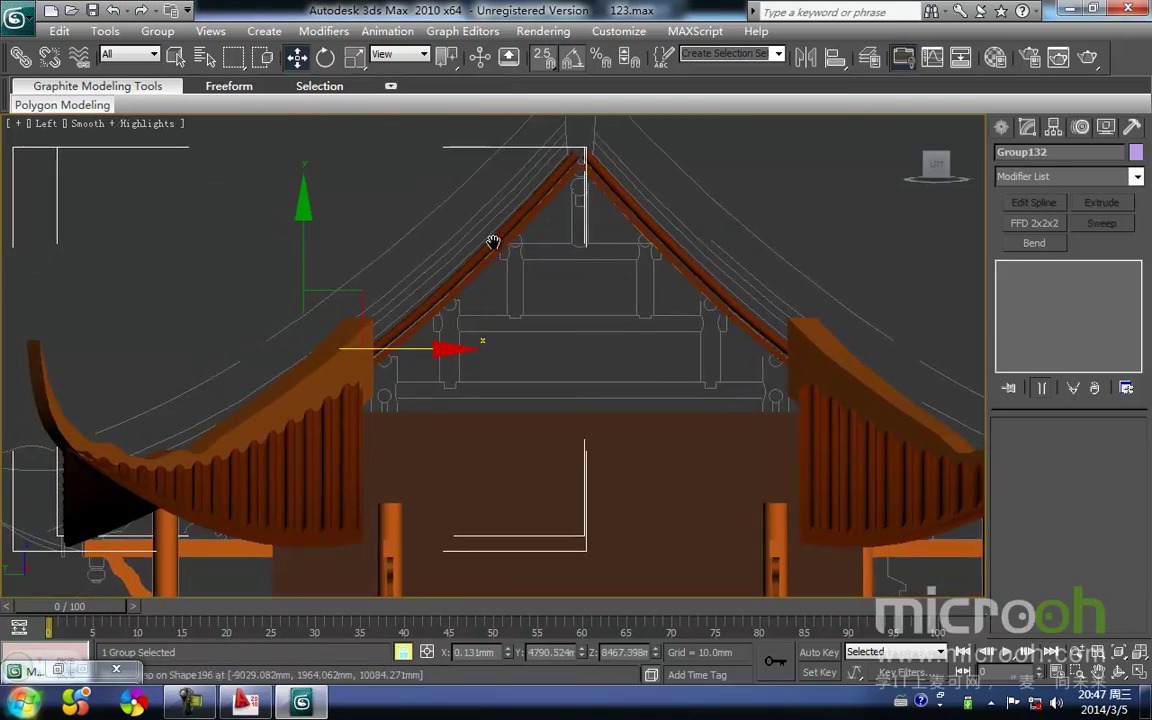
scroll(480, 346, "up", 3)
middle_click_drag(422, 316, 584, 242)
scroll(584, 242, "down", 1)
scroll(340, 377, "down", 1)
middle_click_drag(340, 377, 364, 303)
scroll(396, 346, "down", 3)
middle_click_drag(580, 465, 576, 503, "alt")
middle_click_drag(473, 291, 516, 501)
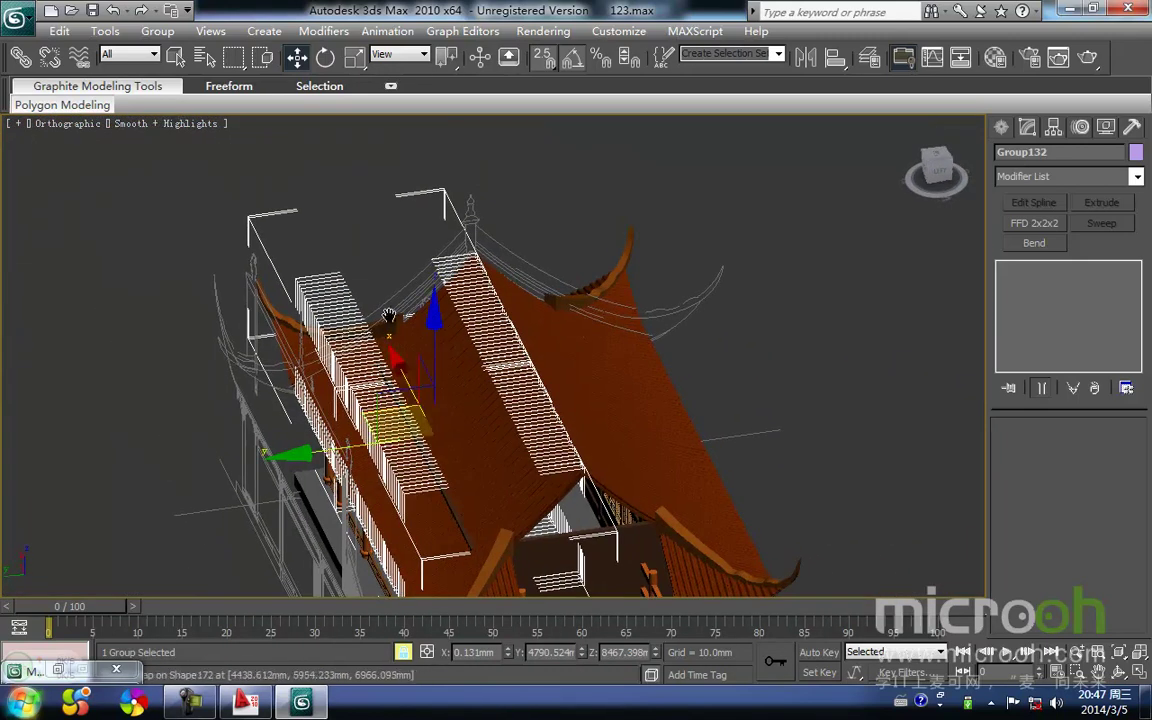
Step: Turn snapping off, shift the mirrored slope slightly outward along Y, and check the ridge gap in the Front and Left views
middle_click_drag(386, 402, 397, 302)
key("s")
left_click_drag(327, 349, 319, 356)
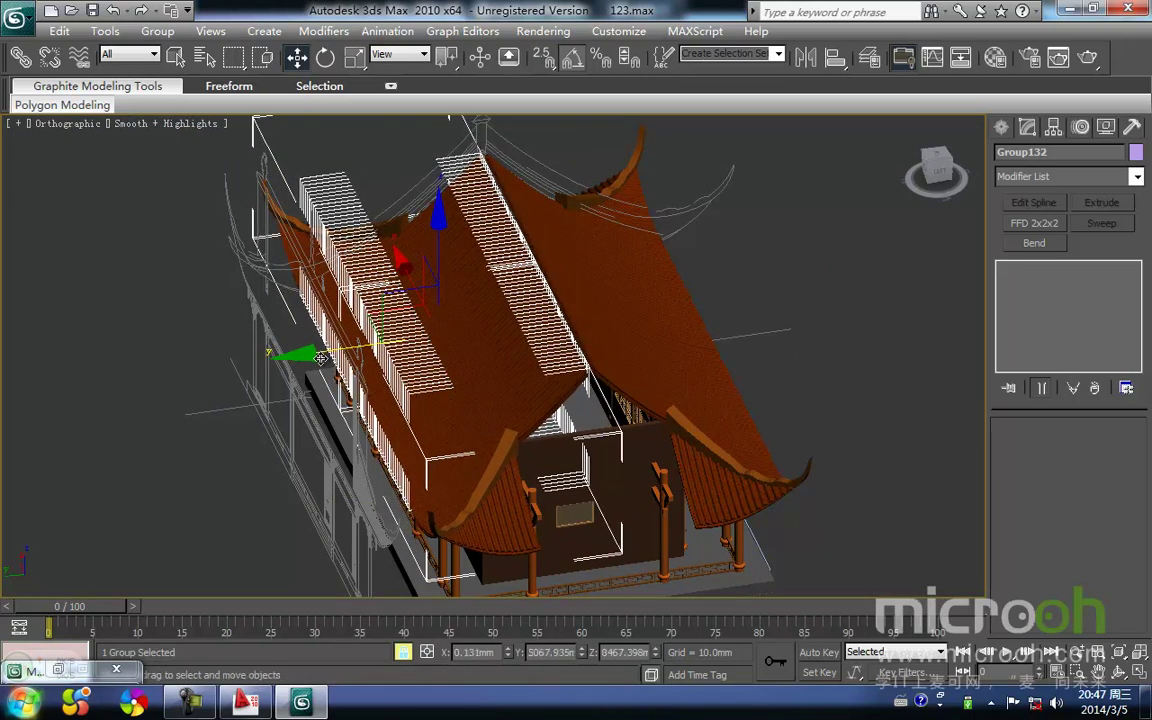
key("f")
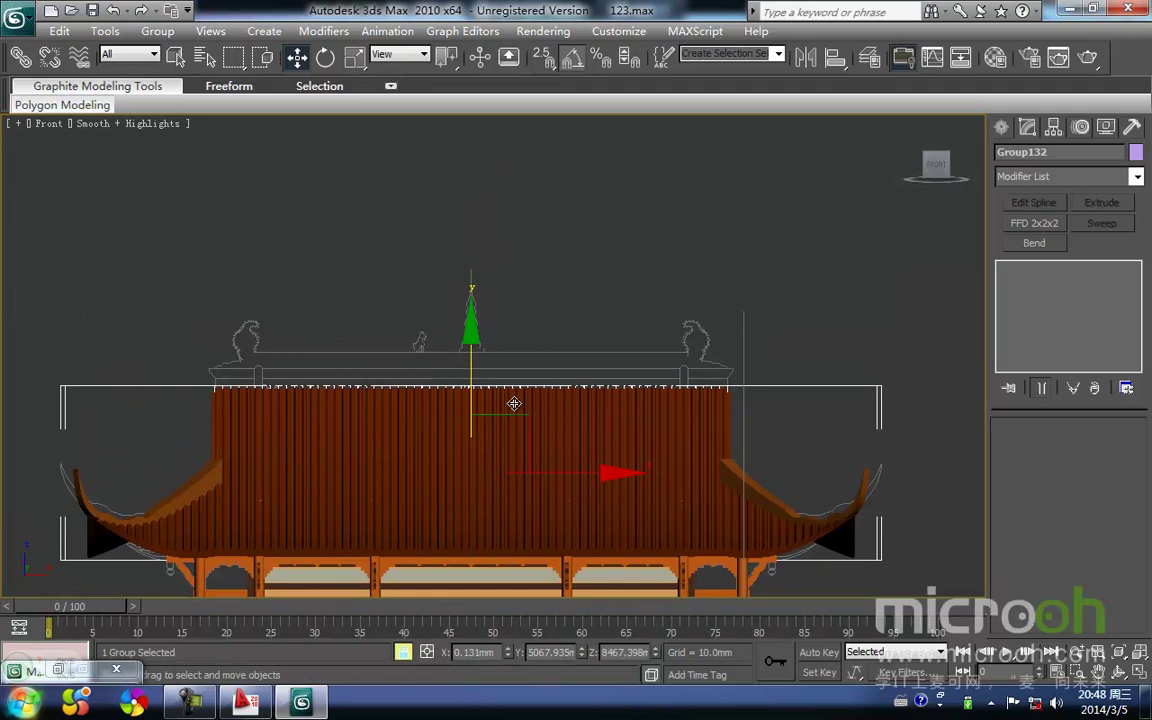
key("l")
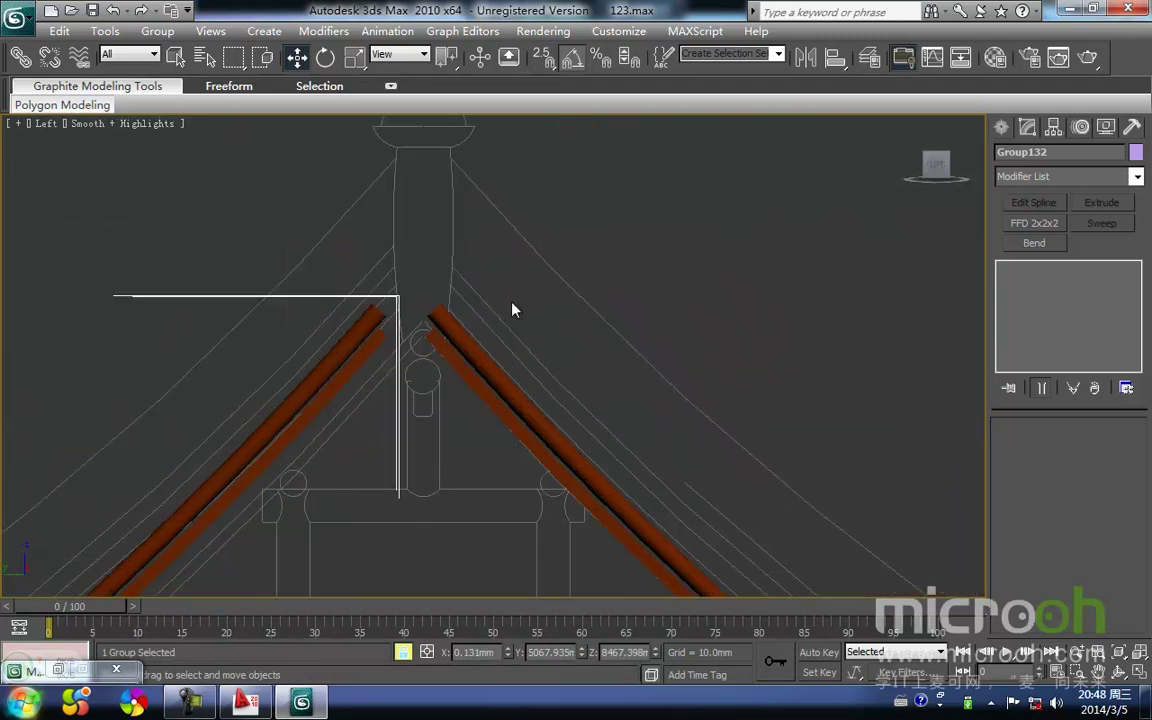
left_click(404, 262)
Step: Examine the roof slopes, columns and gable wall in the wireframe Left view
middle_click_drag(404, 262, 389, 288)
key("F3")
scroll(378, 370, "down", 3)
middle_click_drag(368, 412, 451, 265)
scroll(451, 272, "down", 2)
middle_click_drag(469, 338, 479, 183)
scroll(470, 290, "down", 4)
scroll(464, 279, "up", 2)
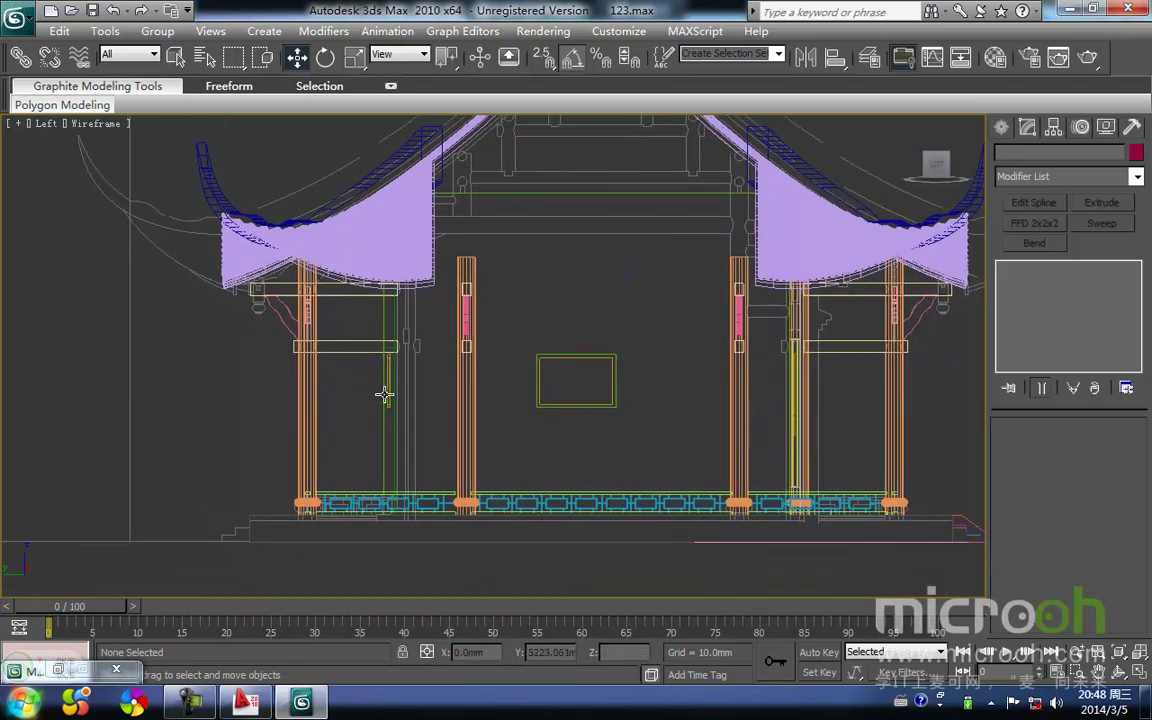
middle_click_drag(403, 408, 410, 342)
scroll(430, 311, "up", 4)
middle_click_drag(348, 286, 371, 360)
scroll(350, 438, "down", 4)
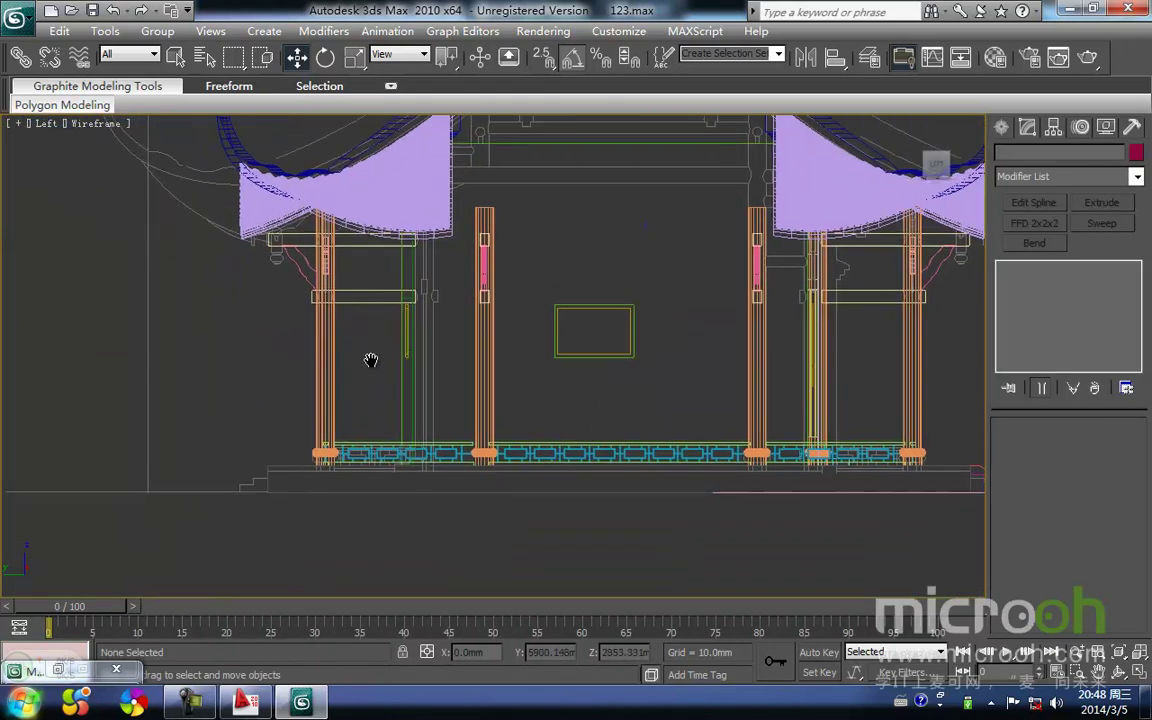
middle_click_drag(486, 334, 426, 518)
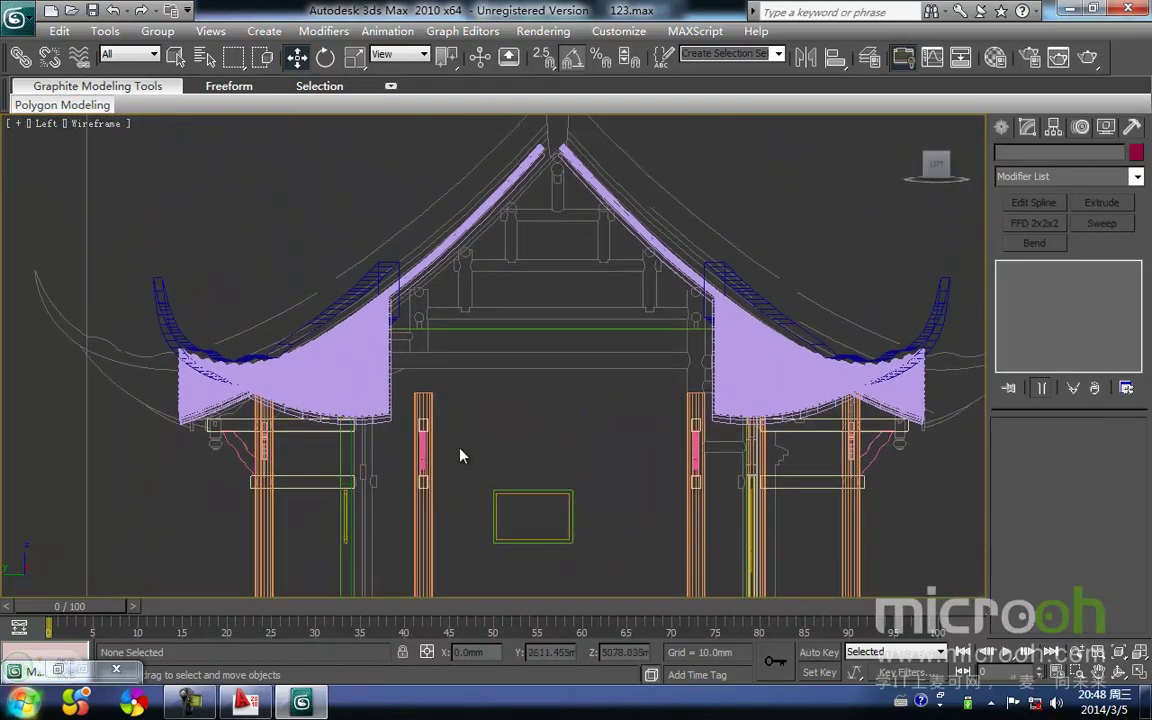
Step: Inspect the roof and the open gable end in the Top view and an orbited wireframe view
key("t")
scroll(499, 355, "down", 5)
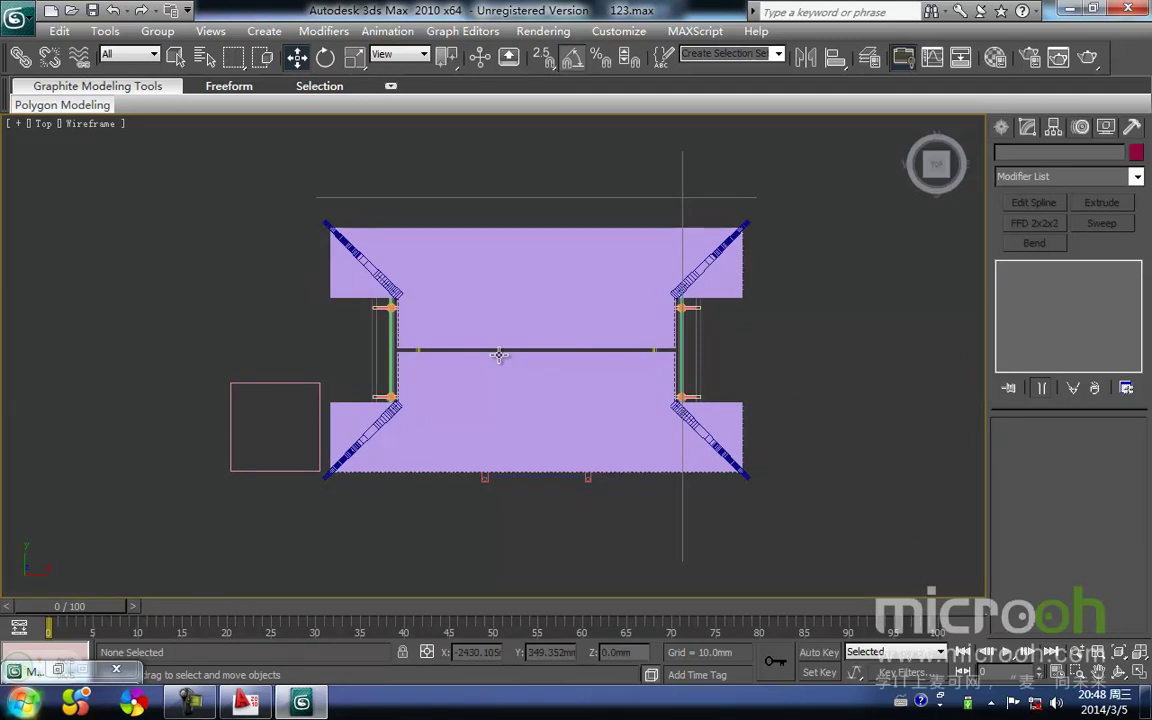
key("shift+g")
middle_click_drag(503, 320, 477, 338)
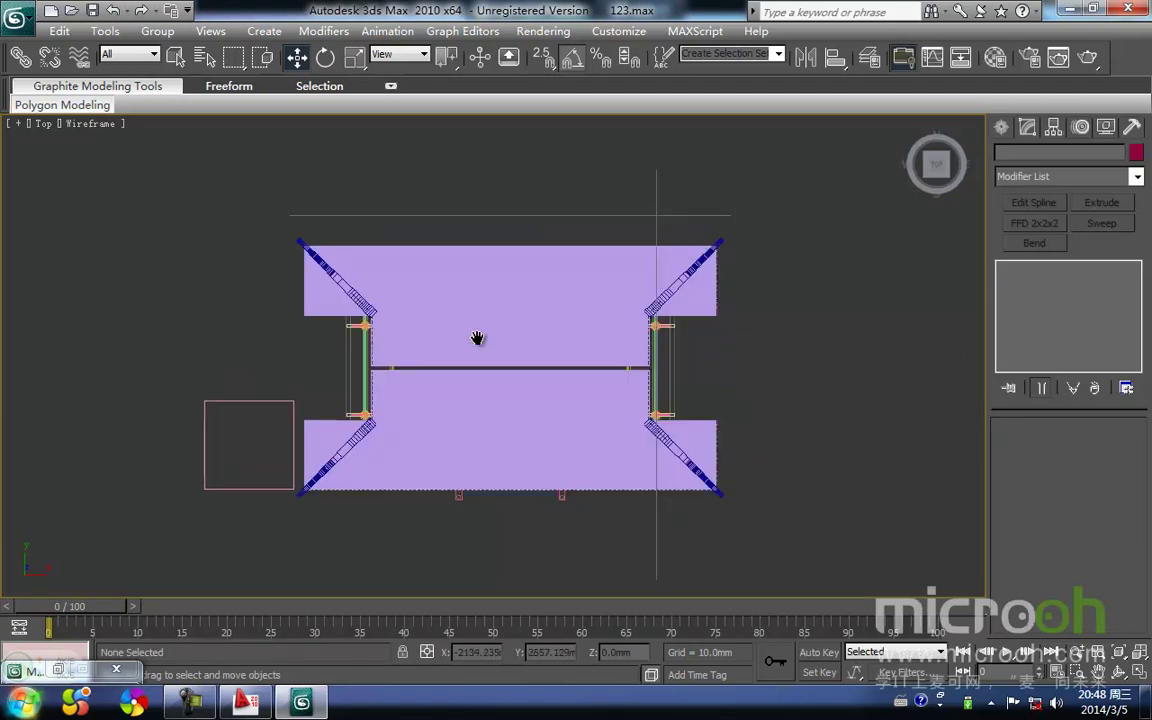
middle_click_drag(363, 376, 598, 246, "alt")
scroll(448, 363, "up", 1)
scroll(448, 363, "up", 1)
middle_click_drag(504, 432, 834, 407)
scroll(584, 463, "up", 2)
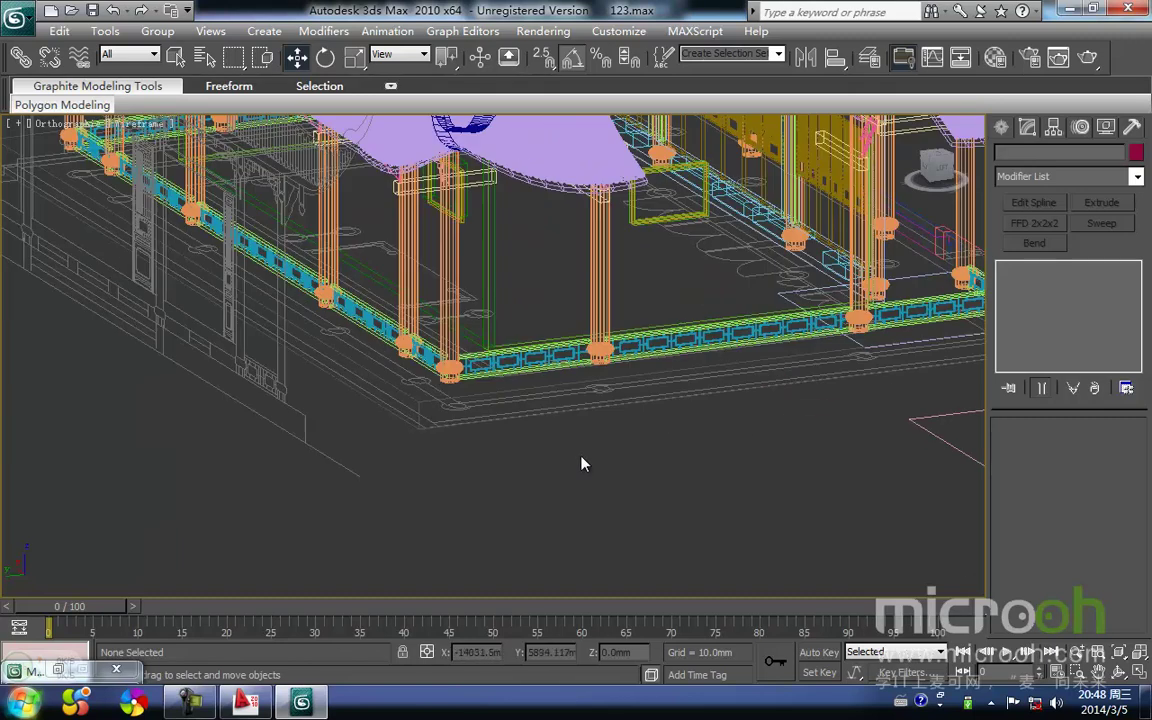
middle_click_drag(574, 458, 517, 514)
scroll(494, 335, "down", 2)
middle_click_drag(493, 333, 444, 488)
scroll(446, 480, "down", 2)
scroll(458, 380, "up", 2)
Step: Switch to shaded display and examine the gable wall between the two roof corners from an orbited view
mouse_move(476, 355)
middle_mouse_down()
mouse_move(447, 394)
mouse_move(470, 340)
mouse_move(457, 352)
middle_mouse_up()
key("F3")
middle_click_drag(477, 404, 458, 411, "alt")
mouse_move(445, 358)
middle_mouse_down()
mouse_move(496, 252)
mouse_move(497, 221)
middle_mouse_up()
scroll(396, 417, "up", 3)
middle_click_drag(357, 404, 316, 423, "alt")
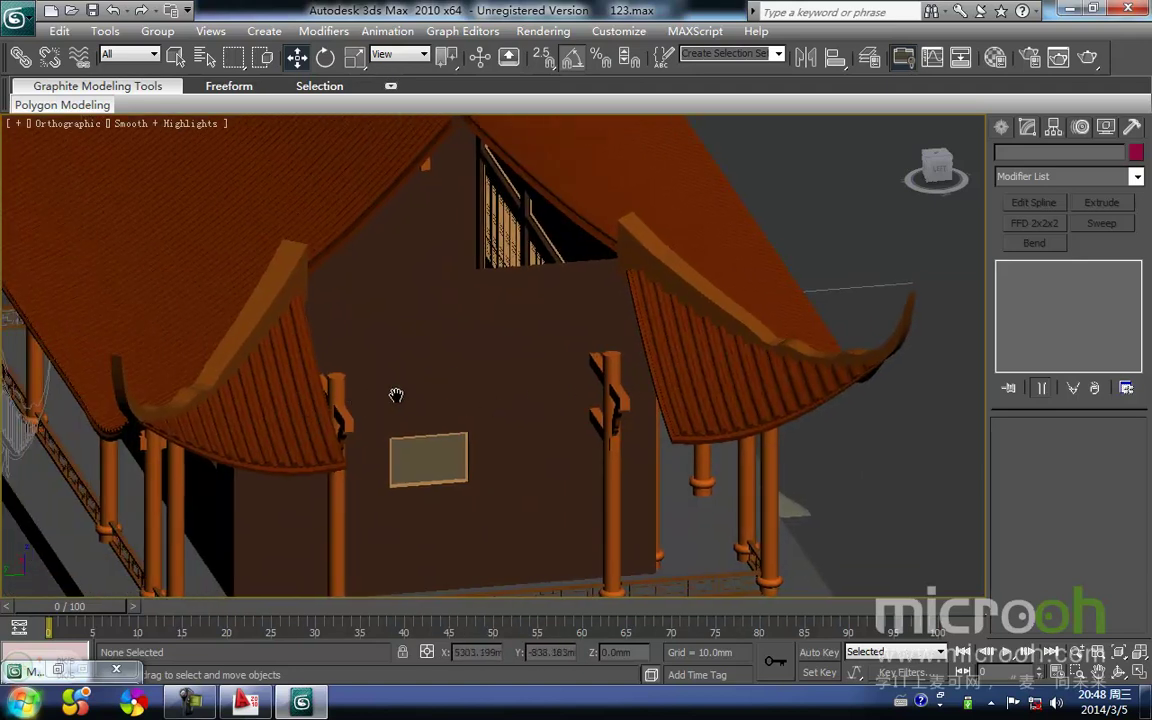
middle_click_drag(375, 398, 538, 400)
scroll(533, 401, "down", 2)
mouse_move(617, 372)
middle_mouse_down("alt")
mouse_move(527, 378)
mouse_move(628, 385)
middle_mouse_up("alt")
scroll(514, 381, "down", 2)
middle_click_drag(516, 375, 485, 393)
Step: Switch to AutoCAD and examine the gable and the lower side roof tiles in the side elevation drawing
left_click(246, 703)
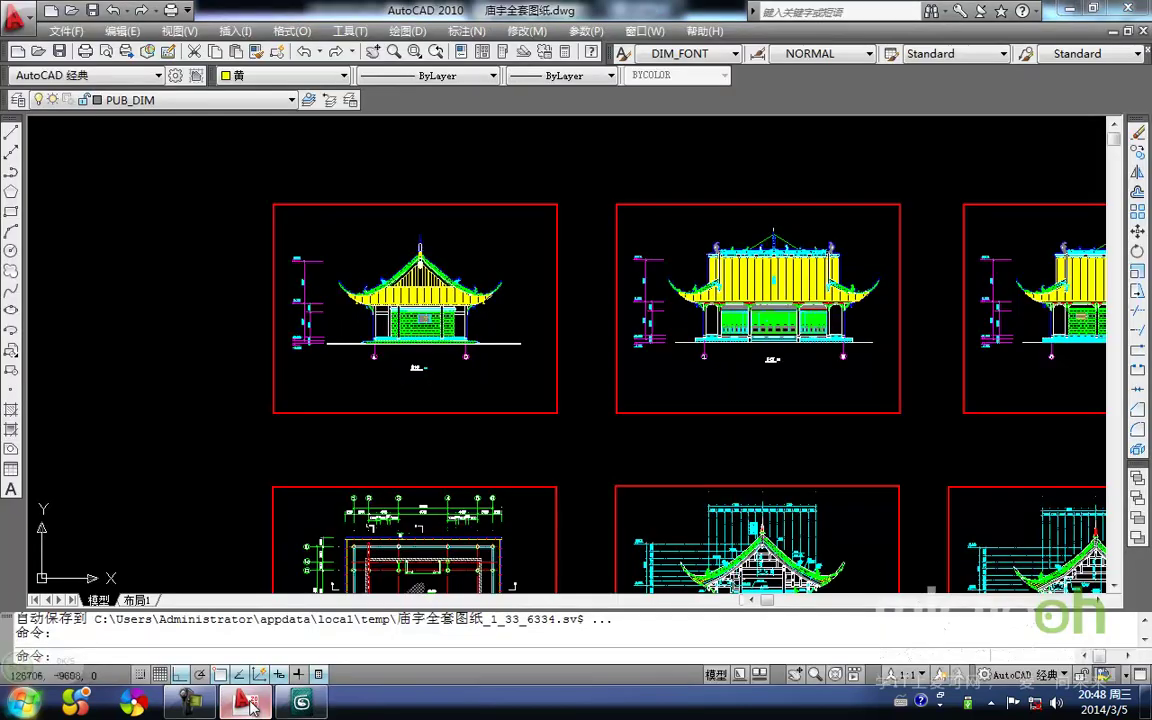
mouse_move(777, 269)
middle_mouse_down()
mouse_move(615, 235)
mouse_move(484, 184)
middle_mouse_up()
mouse_move(757, 353)
middle_mouse_down()
mouse_move(640, 440)
mouse_move(897, 405)
middle_mouse_up()
scroll(285, 233, "up", 7)
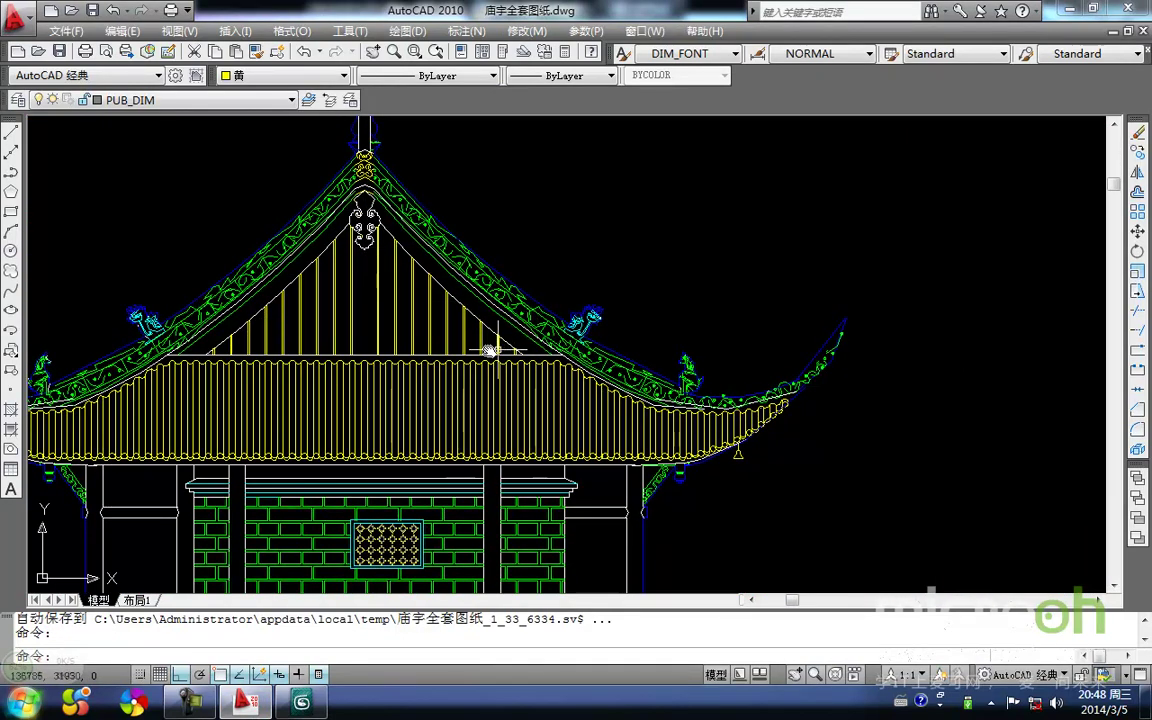
scroll(225, 343, "down", 3)
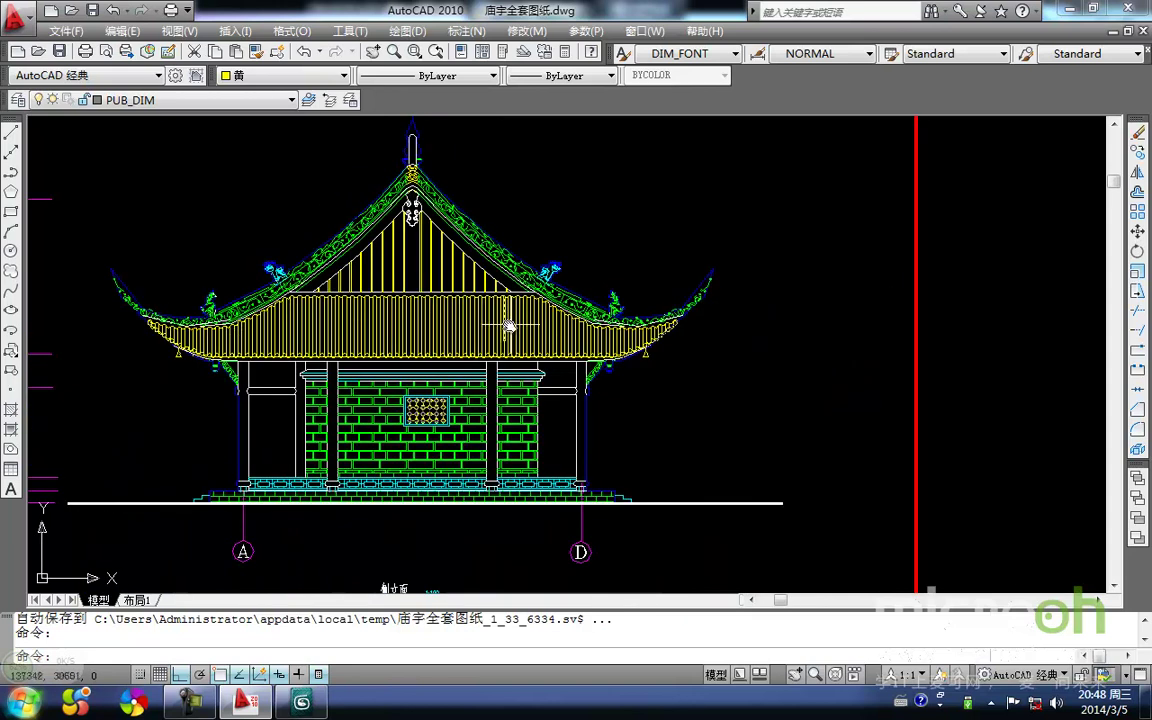
middle_click_drag(527, 324, 424, 344)
scroll(222, 340, "up", 3)
middle_click_drag(214, 339, 352, 343)
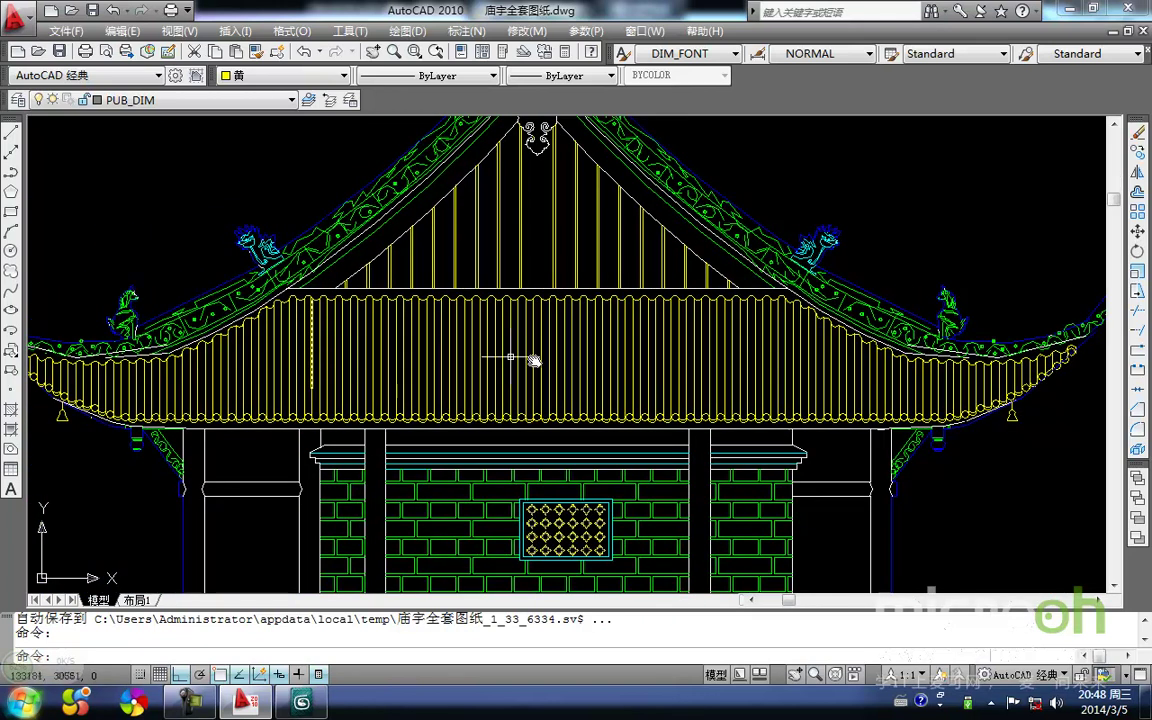
Step: Return to 3ds Max, select both roof slope groups and isolate them
left_click(282, 705)
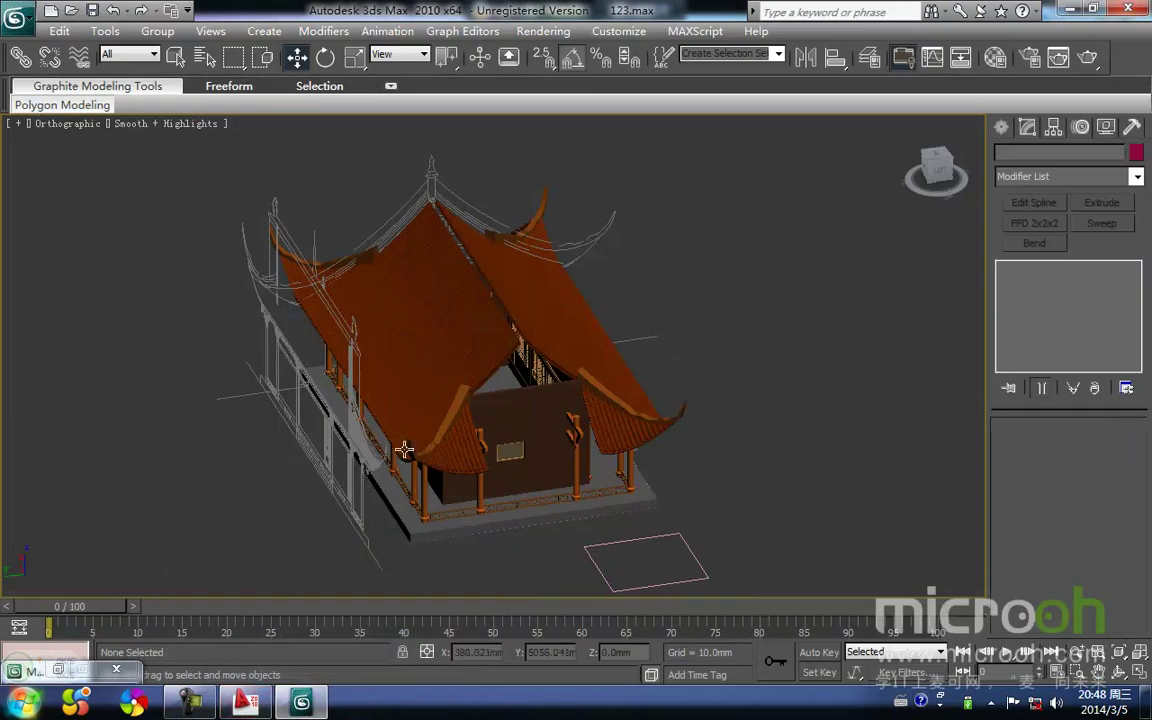
left_click(460, 410)
left_click(595, 385, "ctrl")
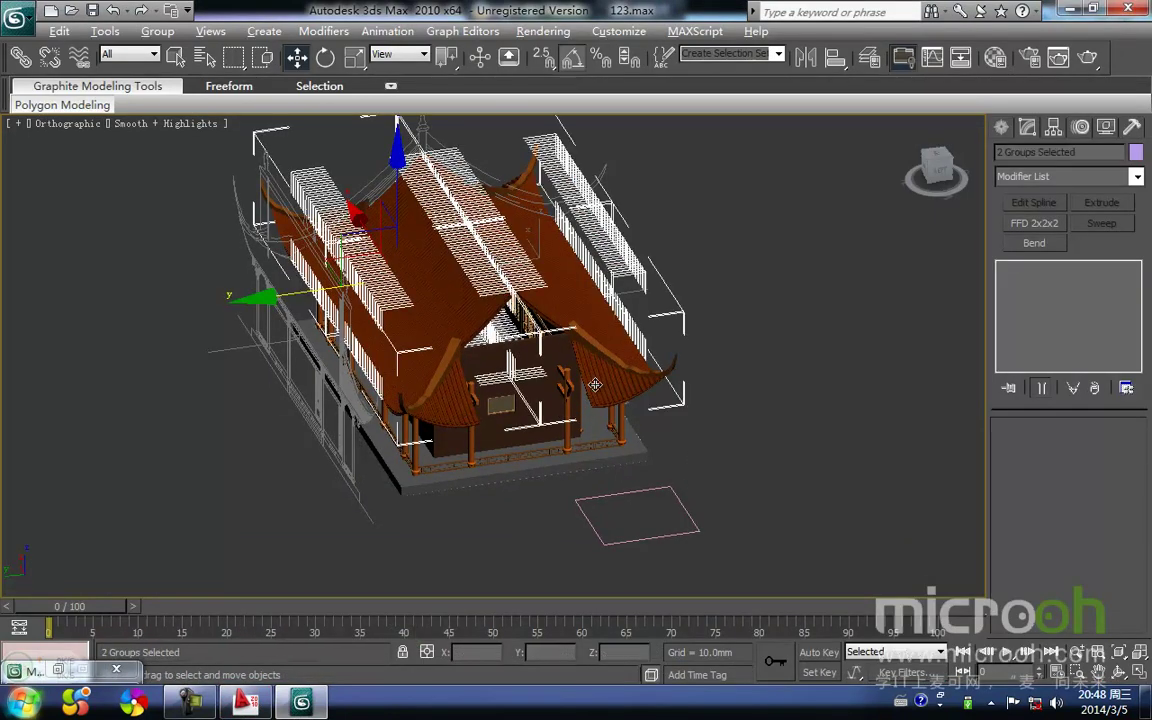
key("alt+q")
middle_click_drag(493, 370, 438, 258)
Step: Clone the rear roof slope in the Top view and place the copy well clear of the roof
left_click(480, 495)
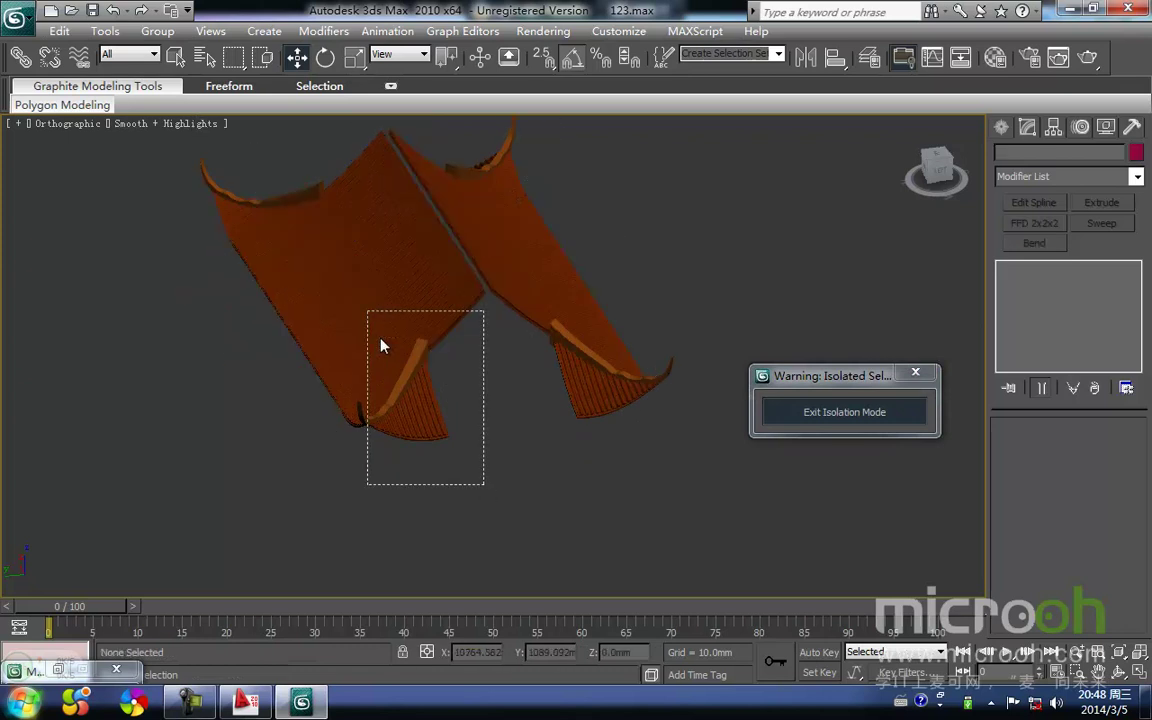
left_click_drag(369, 312, 368, 311)
middle_click_drag(388, 342, 368, 314)
key("t")
scroll(452, 343, "down", 5)
middle_click_drag(455, 347, 380, 413)
left_click_drag(416, 336, 411, 205, "shift")
key("Return")
middle_click_drag(396, 318, 415, 394)
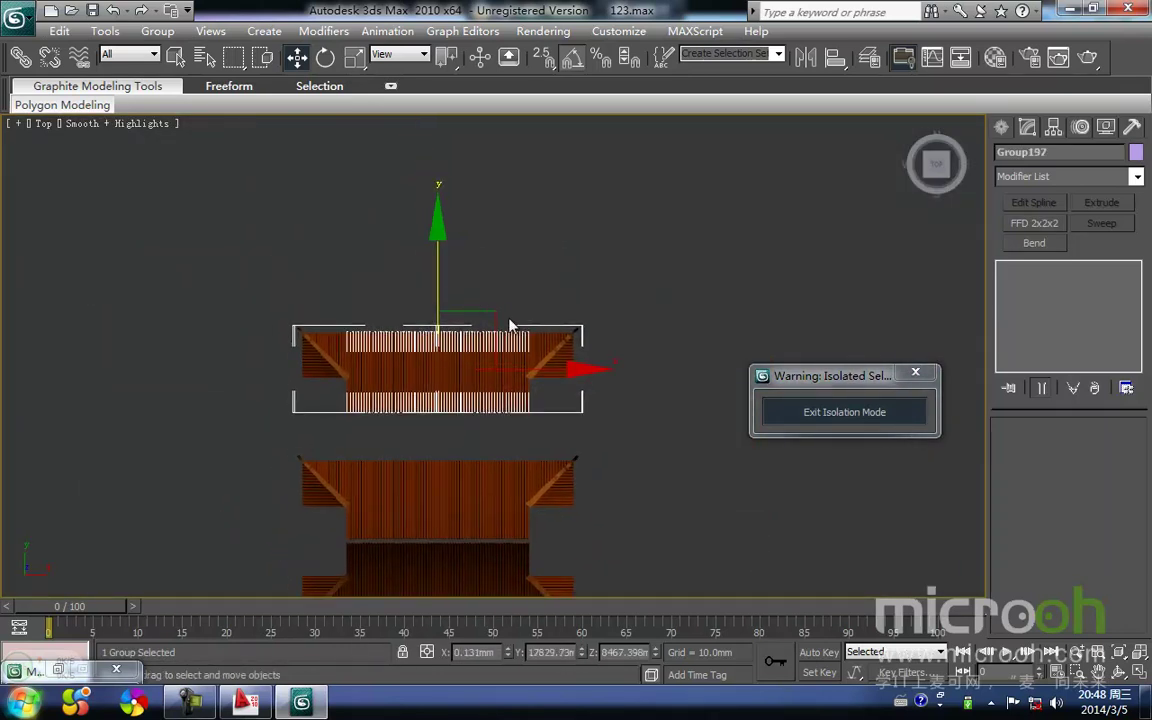
left_click_drag(486, 328, 89, 293)
middle_click_drag(135, 339, 438, 328)
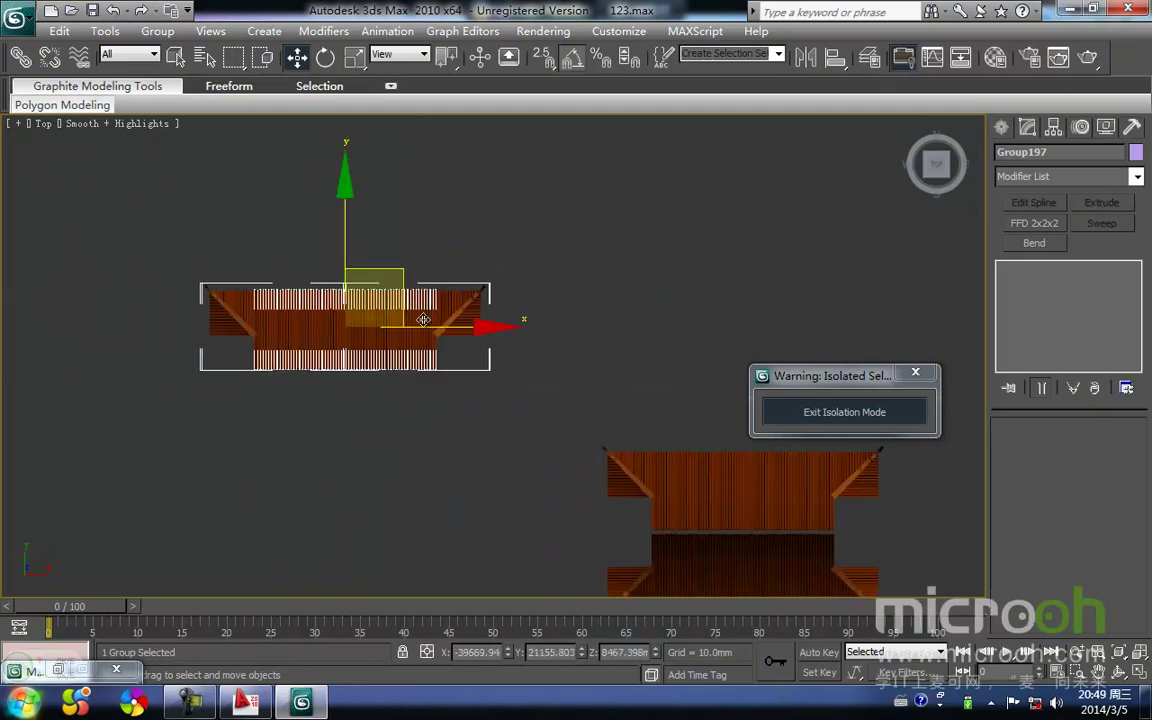
Step: Rotate the copied slope 90 degrees counterclockwise, clone it beside itself, and delete the slope it was cloned from
key("e")
mouse_move(456, 397)
left_mouse_down()
mouse_move(481, 366)
mouse_move(468, 386)
left_mouse_up()
key("w")
left_click_drag(398, 297, 465, 350, "shift")
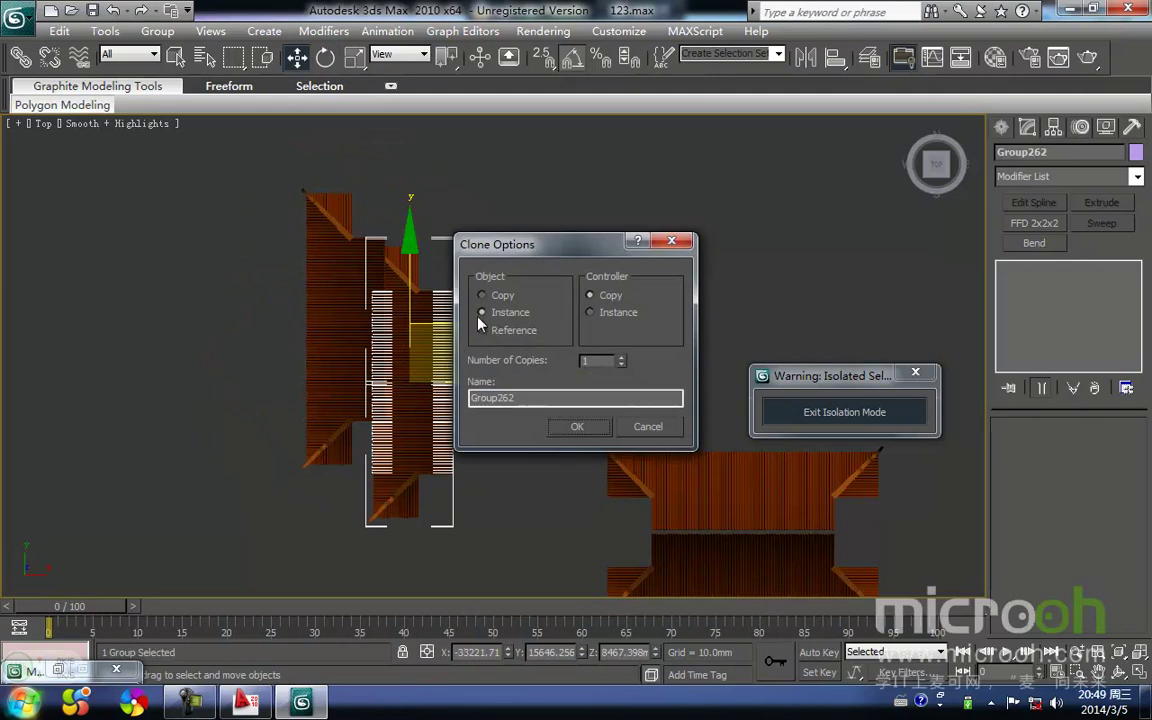
left_click(578, 430)
middle_click_drag(331, 493, 316, 506)
left_click(314, 503)
left_click(302, 417)
key("Delete")
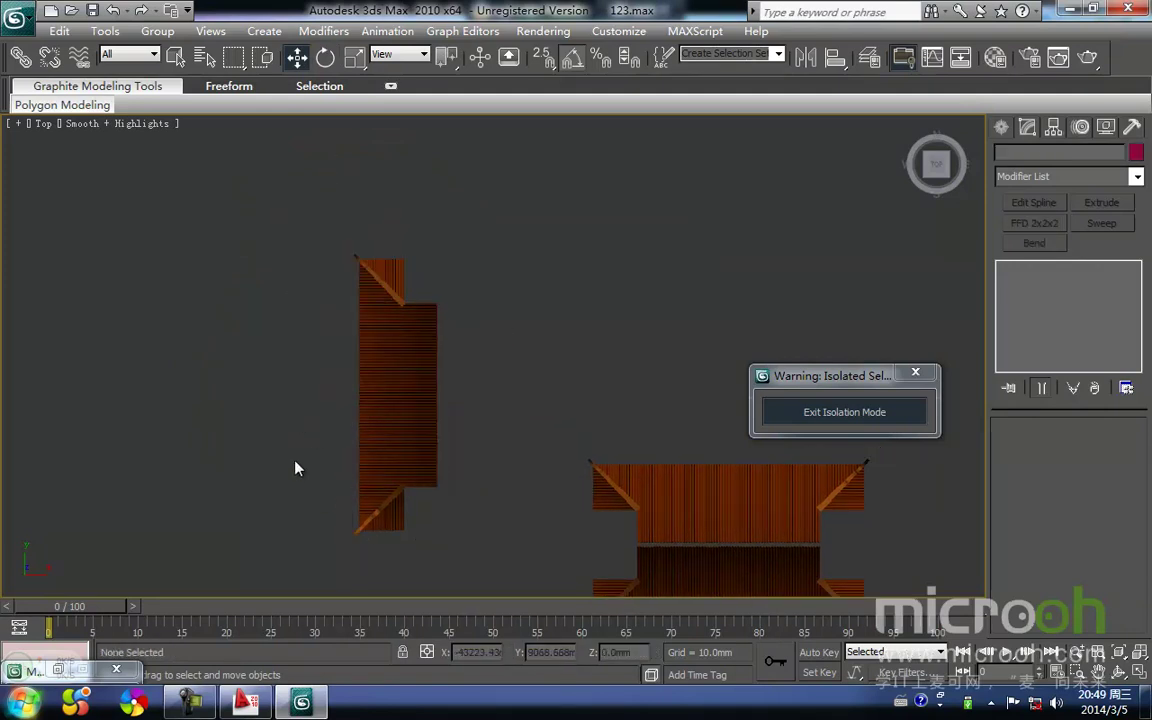
Step: Ungroup the rotated slope into its two halves
middle_click_drag(445, 513, 441, 444)
left_click_drag(442, 480, 257, 168)
middle_click_drag(385, 288, 366, 314)
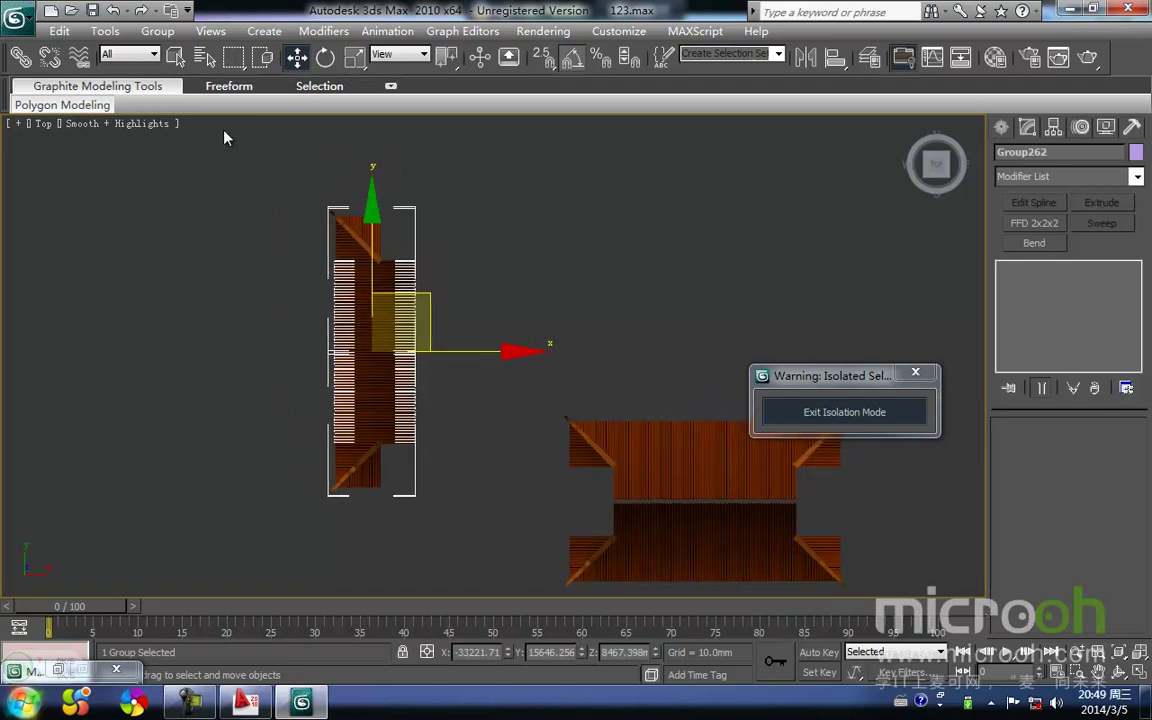
left_click(157, 31)
left_click(188, 74)
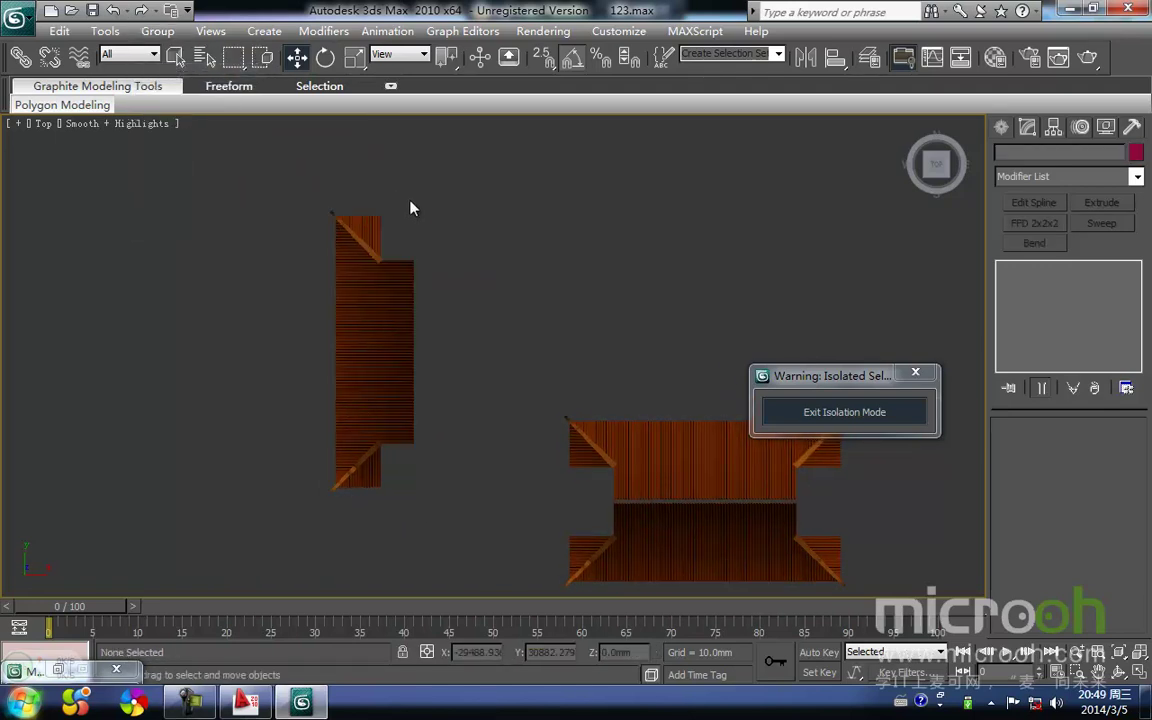
Step: Ungroup the upper half of the rotated slope and delete its corner ridge and corner tiles
scroll(383, 247, "up", 5)
left_click(412, 275)
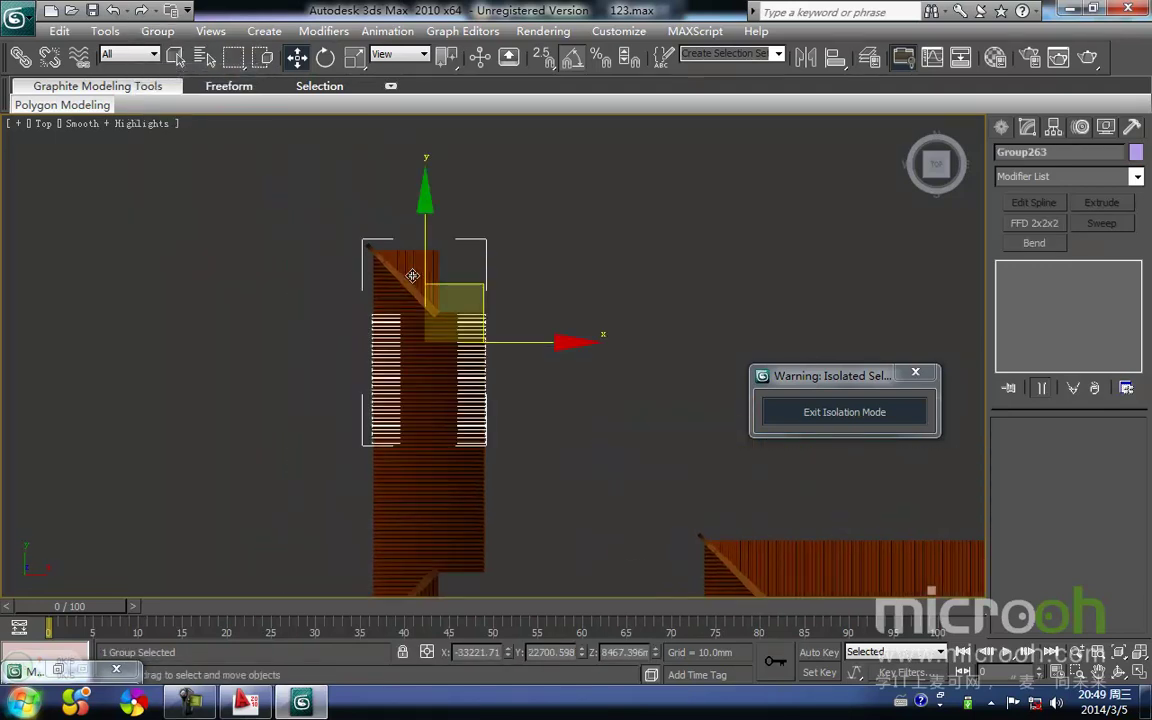
middle_click_drag(392, 244, 392, 241)
left_click(160, 32)
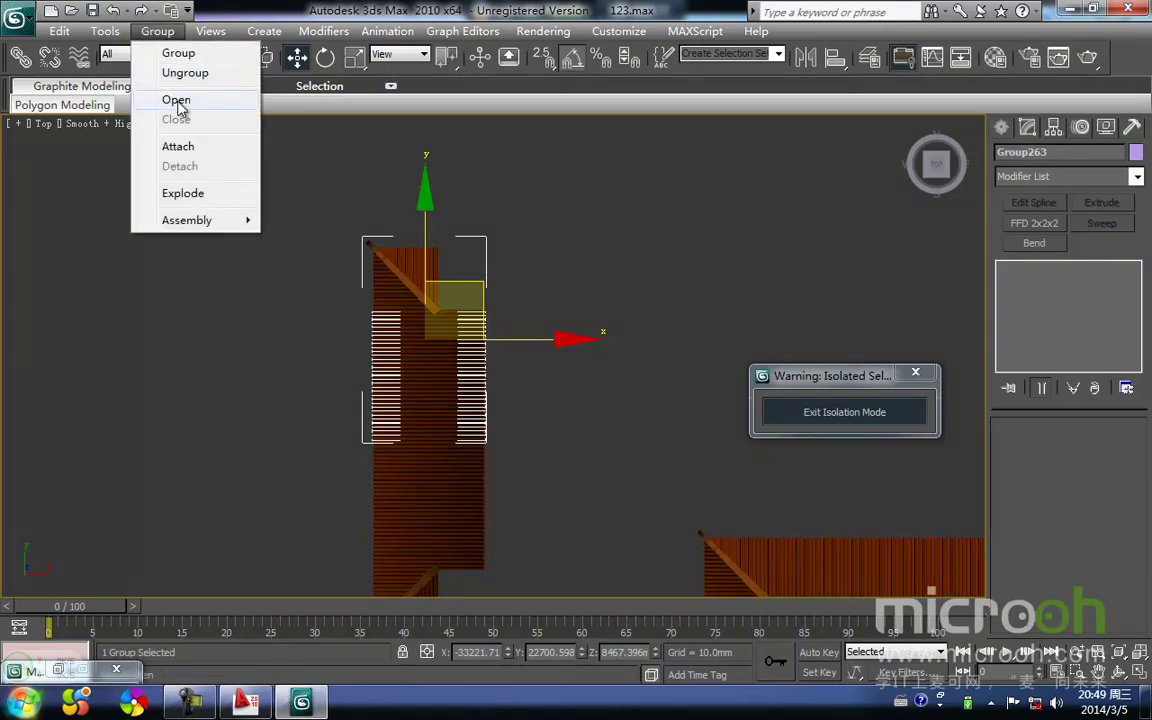
left_click(181, 75)
left_click(464, 272)
left_click_drag(464, 272, 257, 196)
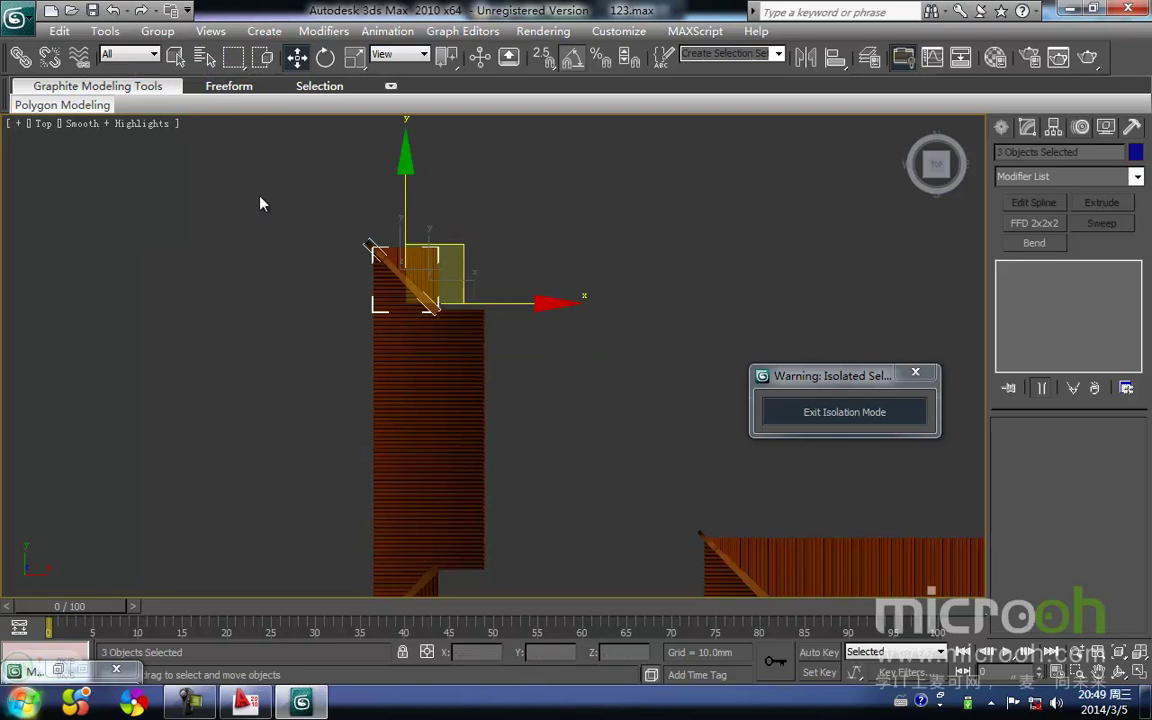
key("Delete")
Step: Delete the lower half of the rotated slope
middle_click_drag(382, 358, 377, 273)
left_click_drag(524, 563, 323, 451)
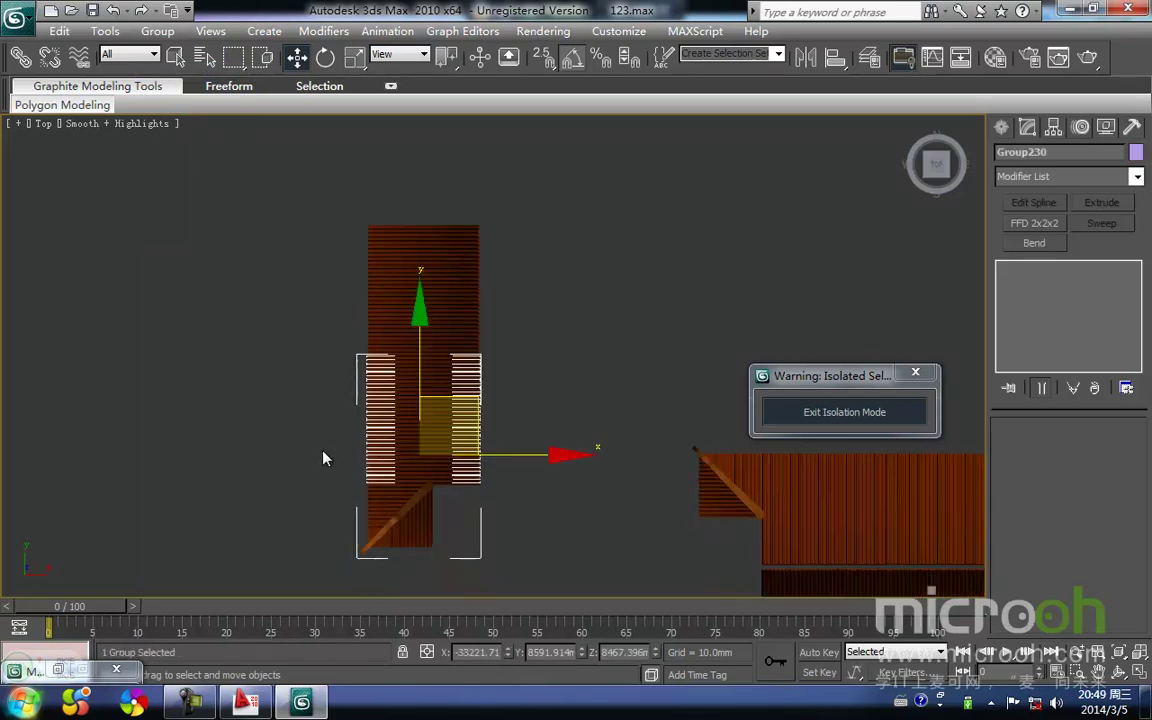
key("Delete")
Step: Select all the remaining tile rows and combine them into one group with the default name
middle_click_drag(408, 428, 386, 486)
left_click_drag(486, 447, 320, 322)
middle_click_drag(320, 322, 470, 305, "alt")
scroll(470, 305, "up", 4)
middle_click_drag(598, 234, 213, 277, "alt")
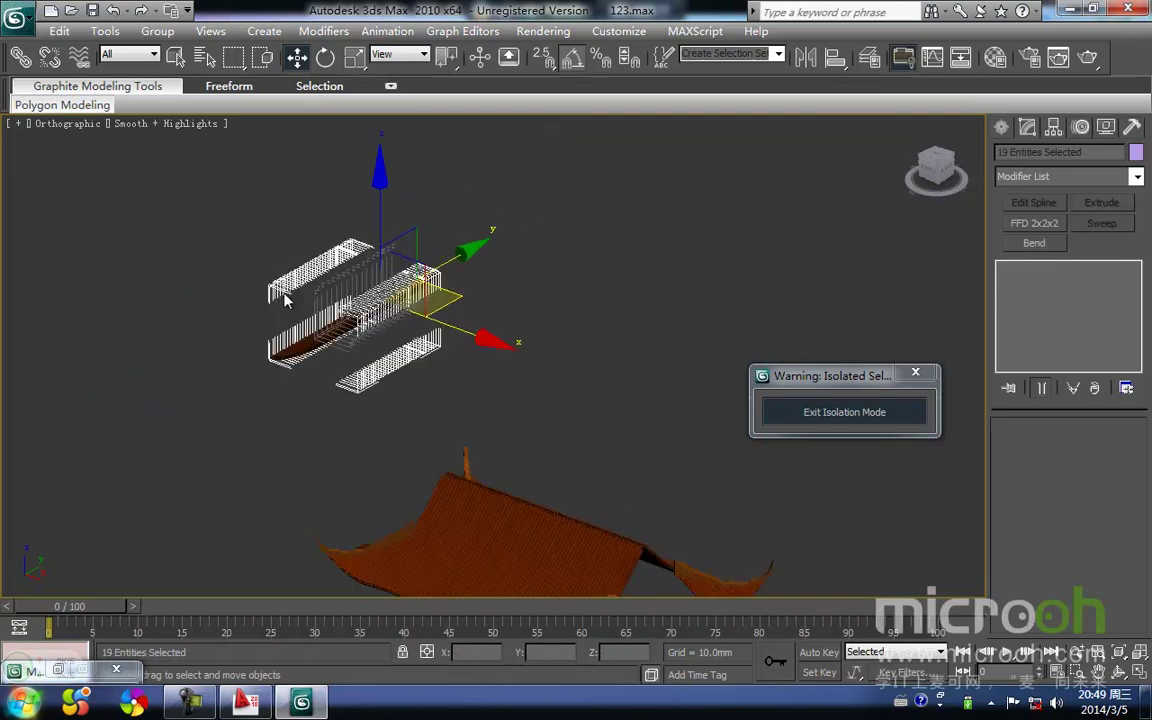
key("t")
left_click(157, 31)
left_click(172, 48)
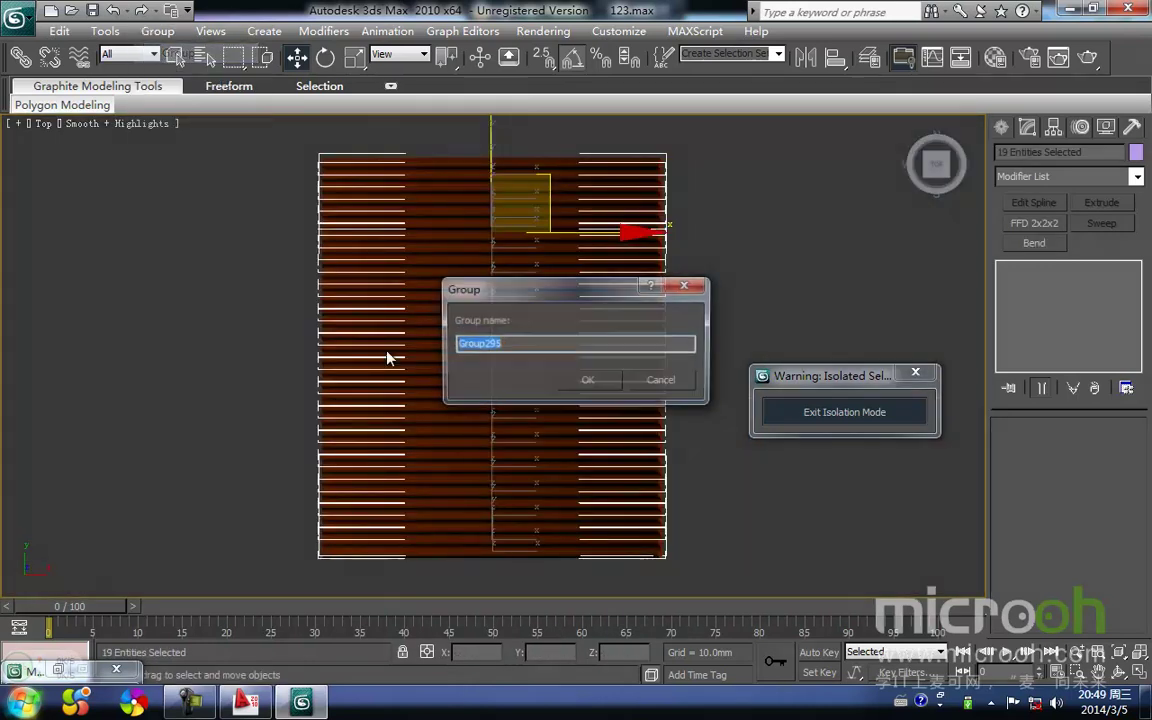
left_click(578, 380)
Step: Lock the selection and move the tile group beside the open gable end of the roof in the Top view
middle_click_drag(519, 427, 356, 365)
scroll(487, 440, "down", 3)
middle_click_drag(487, 440, 314, 314)
scroll(316, 314, "down", 1)
key("space")
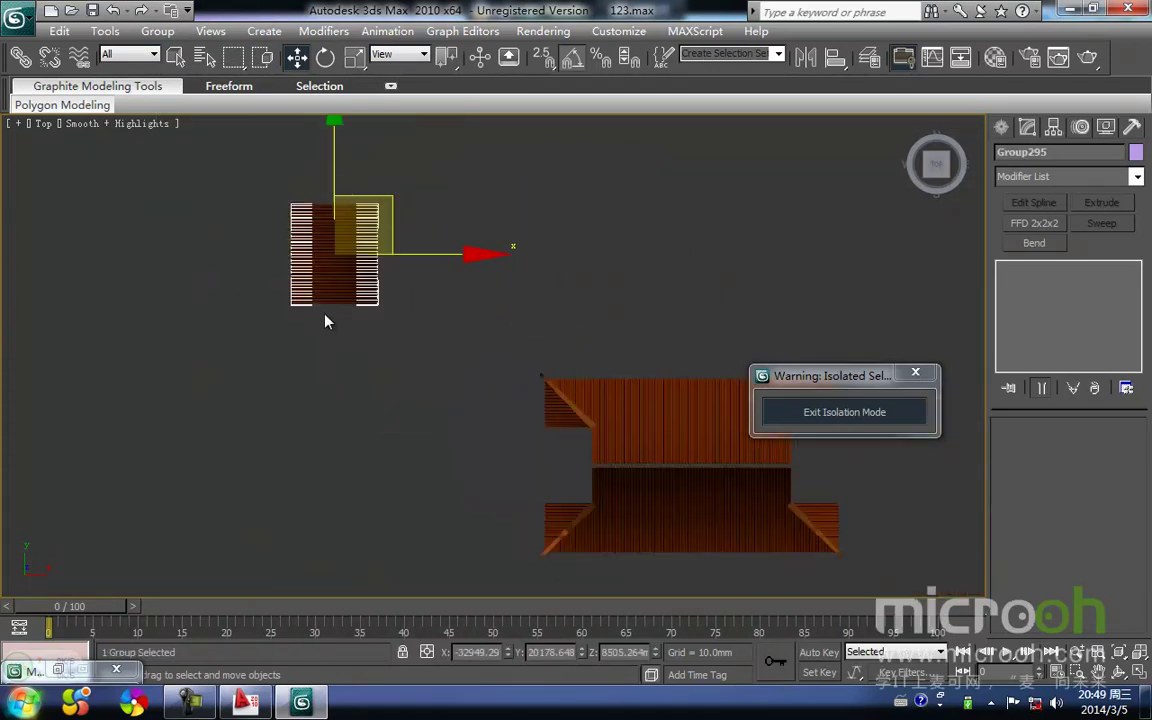
mouse_move(412, 258)
left_mouse_down()
mouse_move(547, 393)
mouse_move(601, 415)
left_mouse_up()
scroll(530, 476, "up", 3)
middle_click_drag(523, 475, 369, 225)
Step: Turn snapping on and align the tile group's lower edge with the inner edge of the front corner tiles in wireframe
key("s")
left_click_drag(305, 321, 439, 391)
scroll(435, 391, "up", 2)
middle_click_drag(434, 391, 501, 479)
key("F3")
left_click_drag(730, 369, 419, 377)
scroll(509, 481, "up", 2)
middle_click_drag(490, 479, 445, 314)
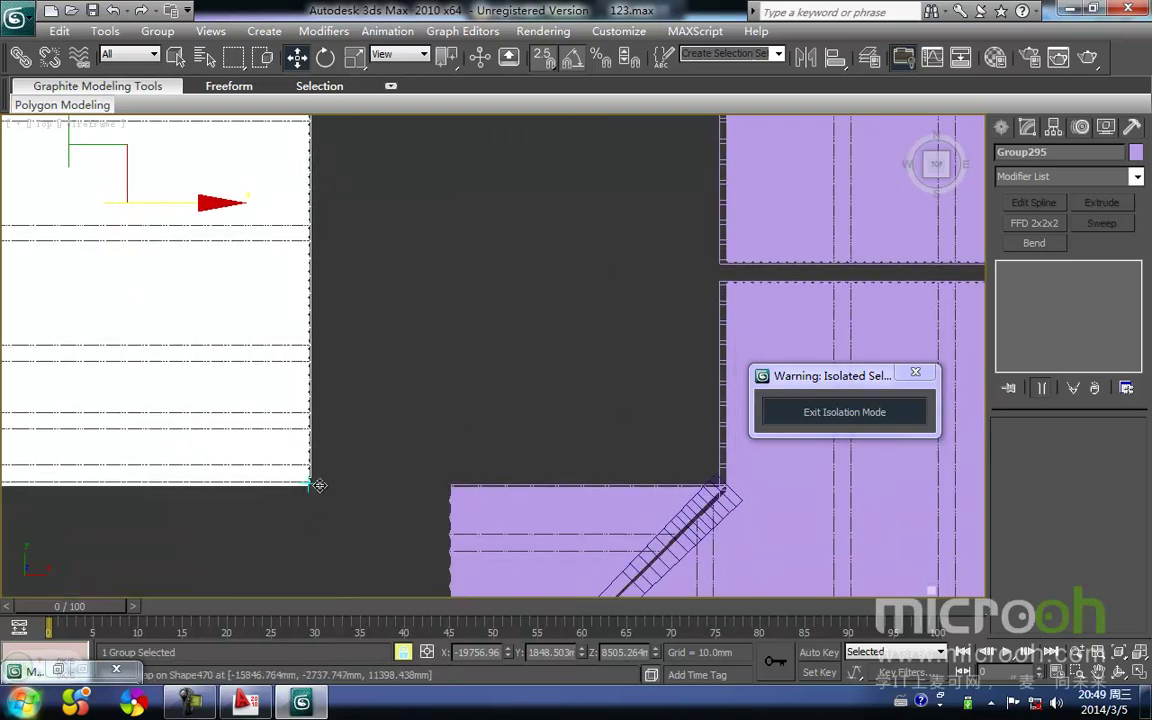
Step: Snap the tile group along X so its inner edge meets the outer edge of the corner tiles, and unlock the selection
left_click_drag(314, 492, 444, 495)
middle_click_drag(501, 364, 527, 630)
scroll(515, 547, "down", 1)
middle_click_drag(511, 520, 456, 275)
scroll(456, 378, "up", 3)
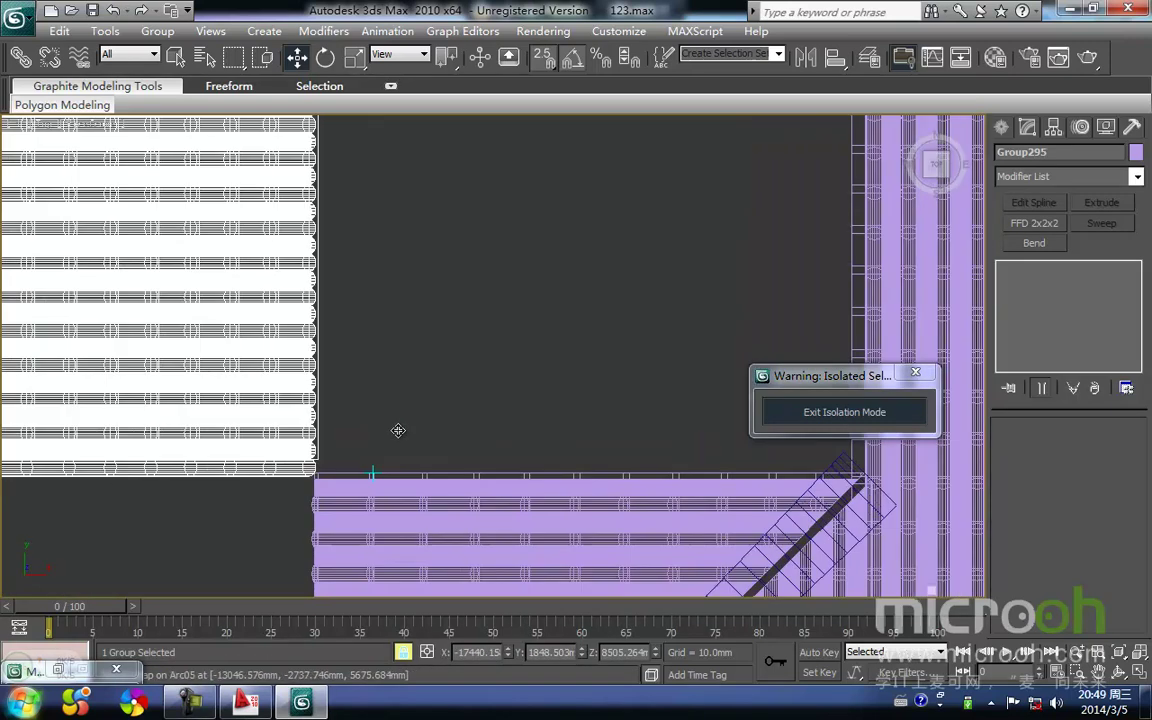
scroll(450, 465, "down", 2)
middle_click_drag(380, 428, 517, 522)
scroll(448, 448, "down", 1)
middle_click_drag(516, 391, 530, 508)
key("space")
Step: Ungroup the positioned tile group
left_click(285, 222)
left_click(309, 310)
left_click(166, 31)
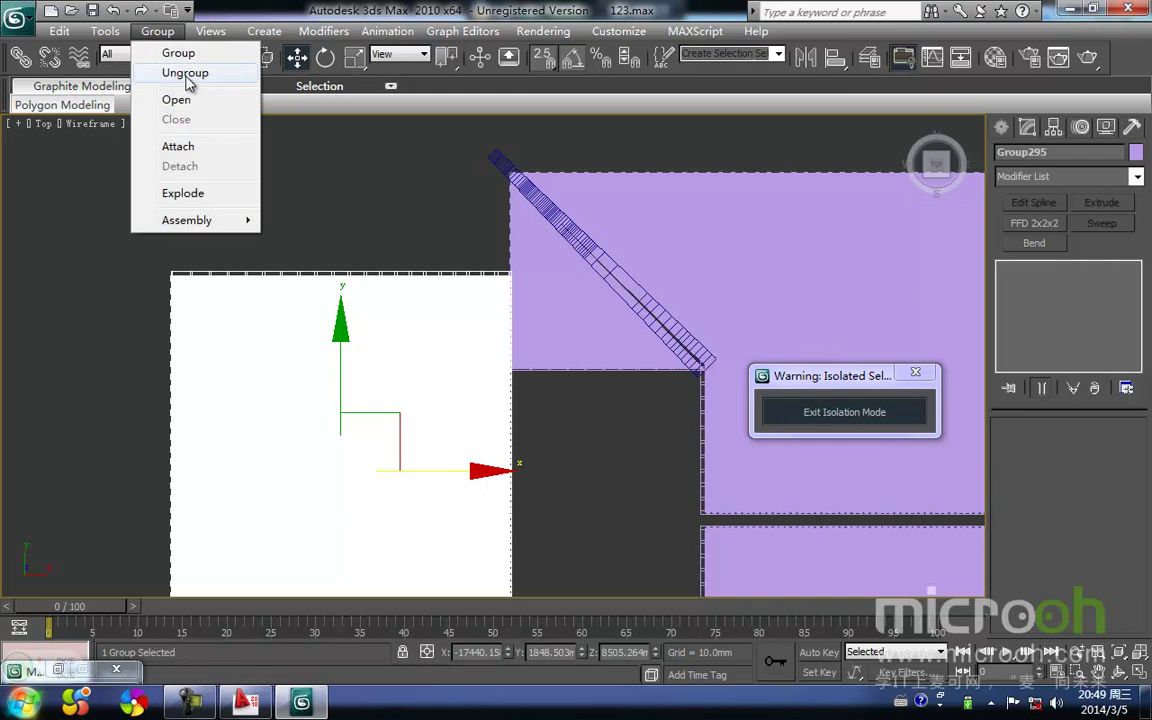
left_click(188, 76)
Step: Select the tile rows at the rear end of the side section, leave out the curved board beneath, and delete them
left_click(217, 250)
left_click_drag(217, 250, 178, 325)
middle_click_drag(247, 286, 252, 255)
left_click(132, 271)
left_click_drag(245, 203, 224, 246)
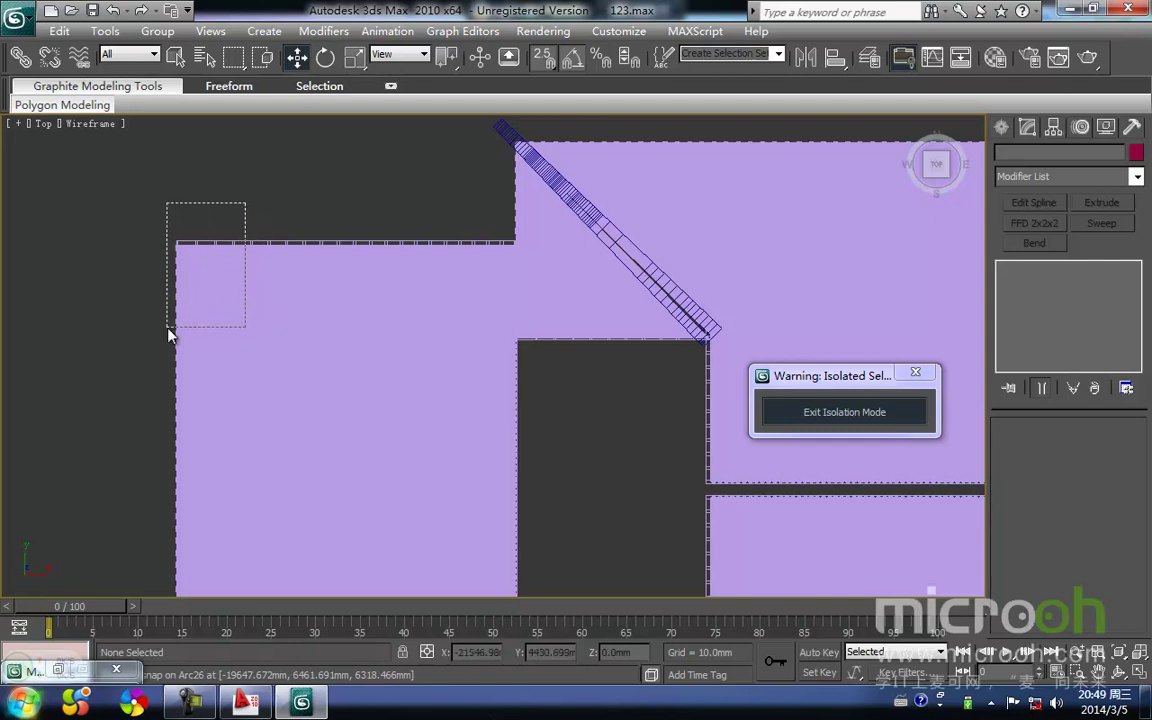
left_click_drag(174, 333, 176, 330)
scroll(499, 355, "up", 3)
middle_click_drag(489, 334, 427, 376)
scroll(365, 157, "down", 2)
middle_click_drag(331, 145, 324, 154)
scroll(330, 165, "down", 3)
middle_click_drag(413, 362, 470, 167, "alt")
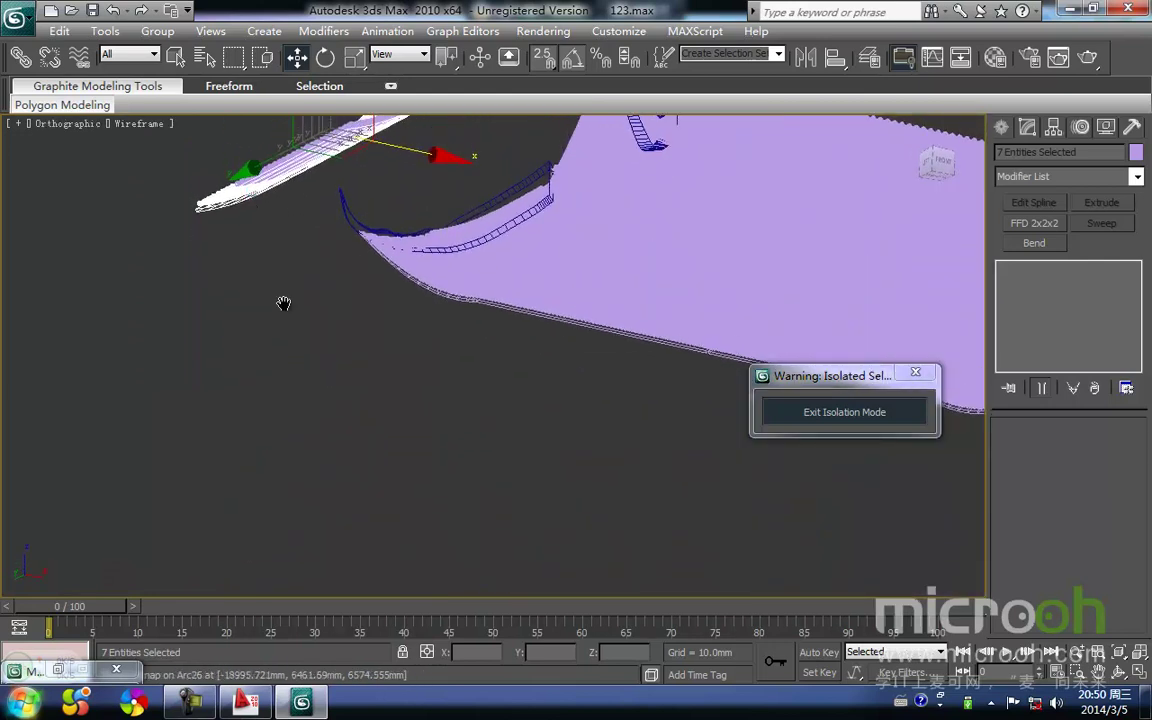
middle_click_drag(258, 202, 306, 458, "alt")
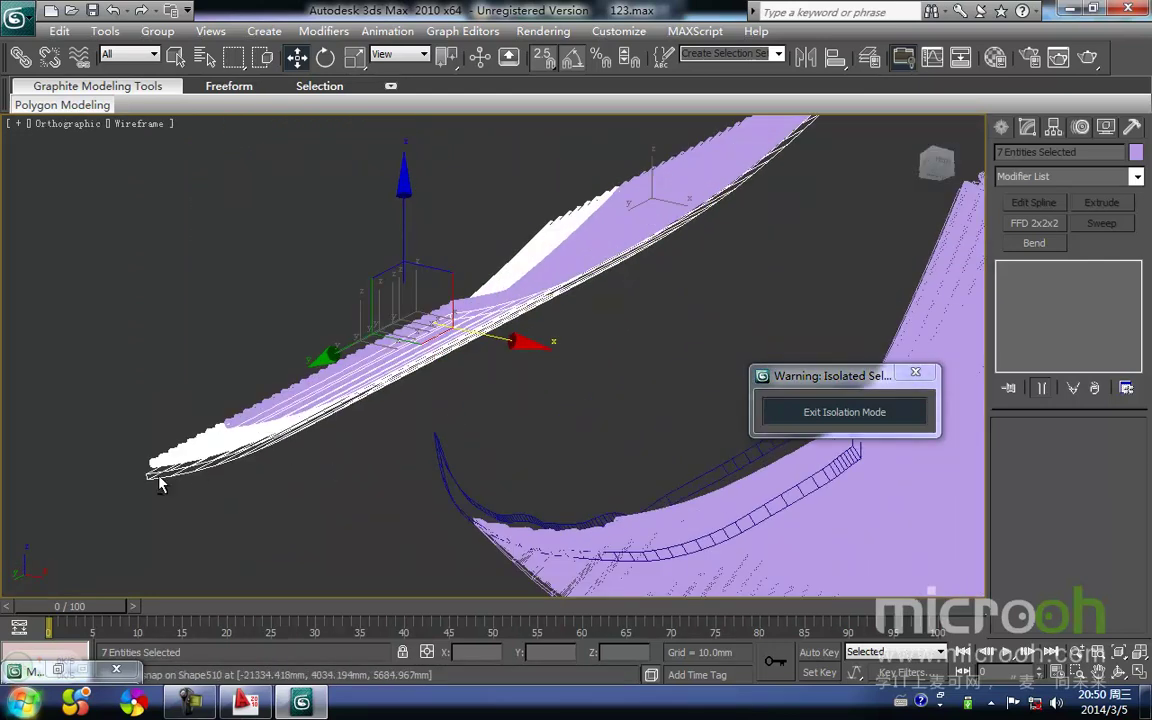
scroll(132, 494, "up", 3)
middle_click_drag(147, 474, 514, 319)
left_click(281, 400, "alt")
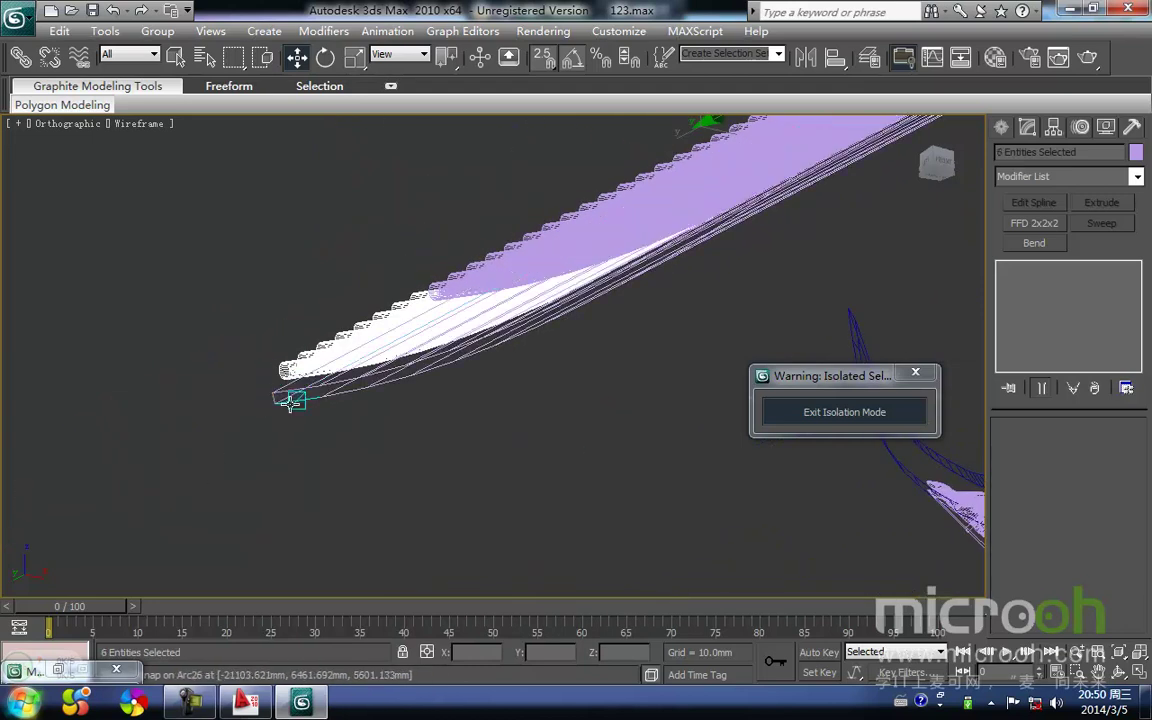
middle_click_drag(365, 393, 288, 430)
scroll(290, 432, "down", 3)
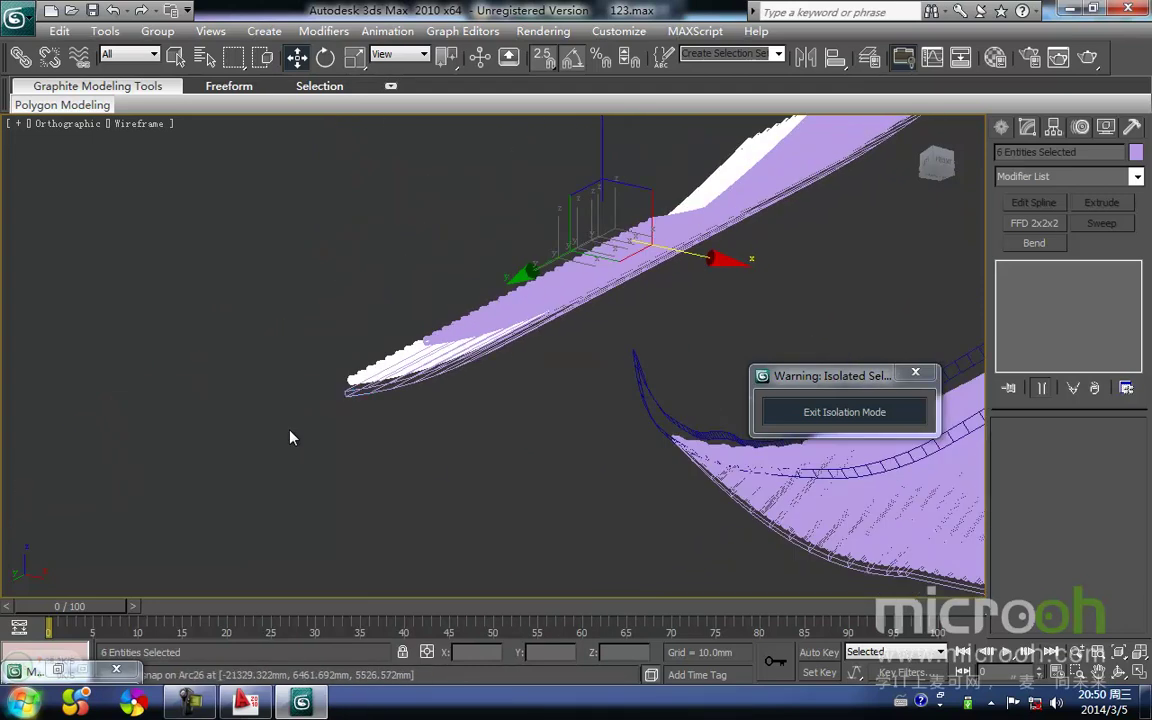
key("t")
scroll(337, 411, "down", 3)
key("Delete")
middle_click_drag(438, 215, 405, 240)
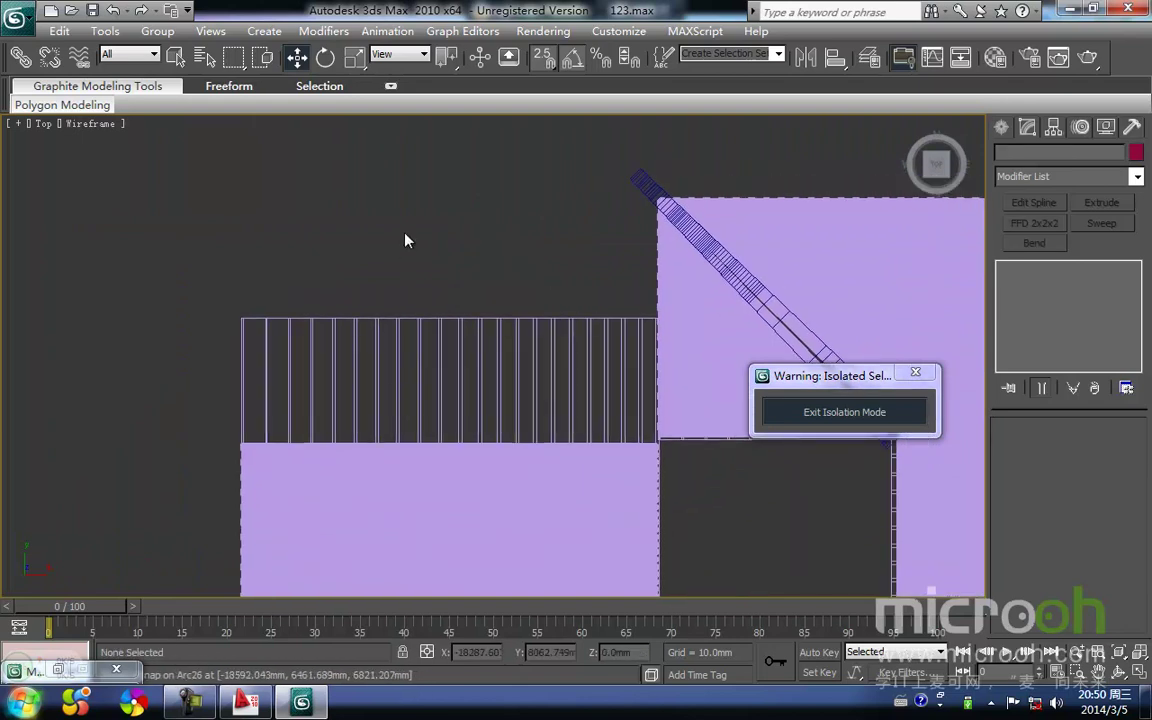
Step: Shorten the curved board under the tiles by moving its rear end vertices along Y to the edge of the remaining tiles
left_click_drag(366, 353, 363, 355)
mouse_move(451, 331)
middle_mouse_down()
mouse_move(381, 333)
mouse_move(459, 340)
middle_mouse_up()
left_click(1020, 454)
scroll(459, 340, "down", 2)
left_click_drag(242, 293, 676, 373)
left_click_drag(331, 342, 335, 431)
key("space")
left_click(356, 398)
middle_click_drag(363, 391, 378, 319)
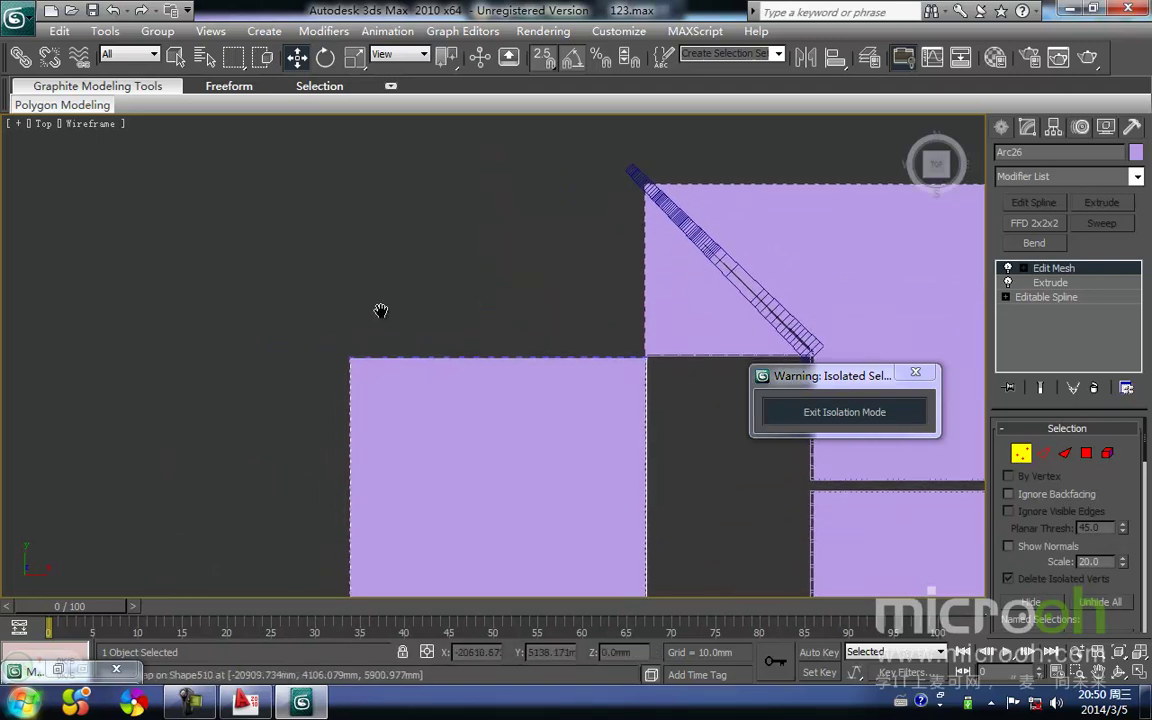
scroll(378, 319, "down", 2)
key("1")
Step: Select all tiles and the board of the side section and group them
middle_click_drag(419, 412, 422, 363)
left_click(464, 542)
left_click_drag(464, 542, 302, 200)
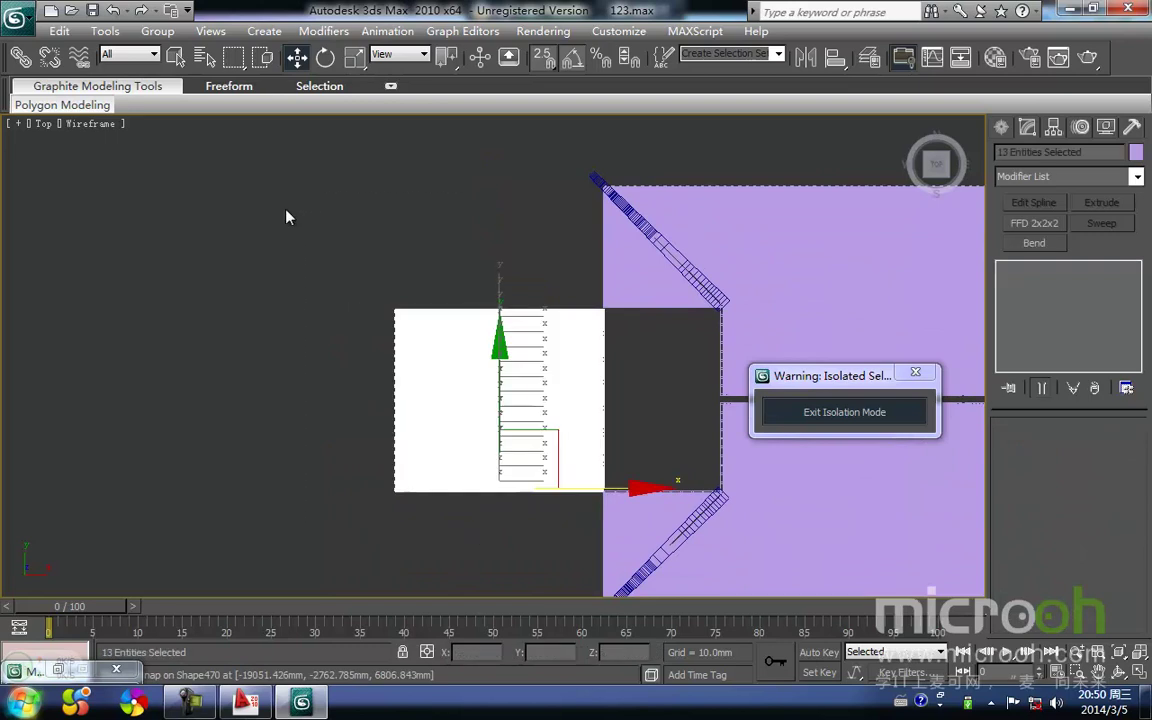
left_click(157, 31)
left_click(165, 49)
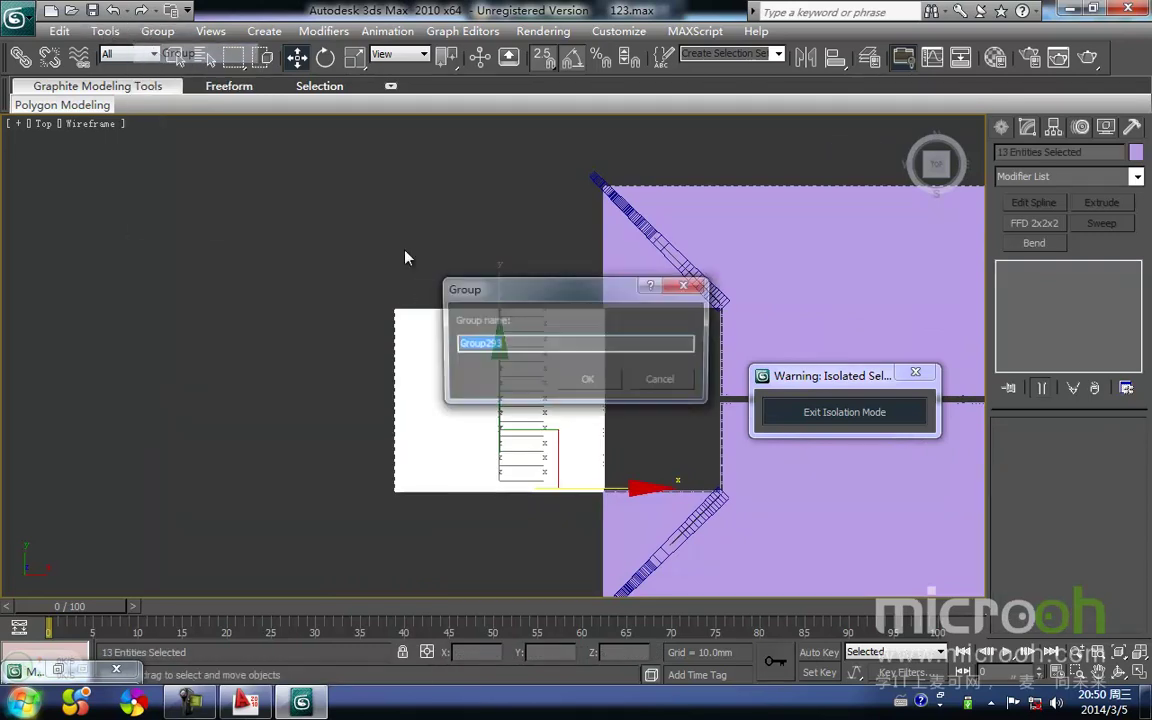
left_click(592, 378)
Step: Lock the side tile group and snap it along X so its outer ends line up with the front corner tiles
key("space")
middle_click_drag(517, 432, 473, 339)
left_click_drag(338, 409, 556, 402)
scroll(578, 392, "up", 4)
scroll(400, 352, "up", 5)
middle_click_drag(586, 388, 521, 251)
scroll(460, 322, "up", 5)
mouse_move(417, 302)
left_mouse_down()
mouse_move(412, 311)
mouse_move(414, 302)
left_mouse_up()
key("ctrl+z")
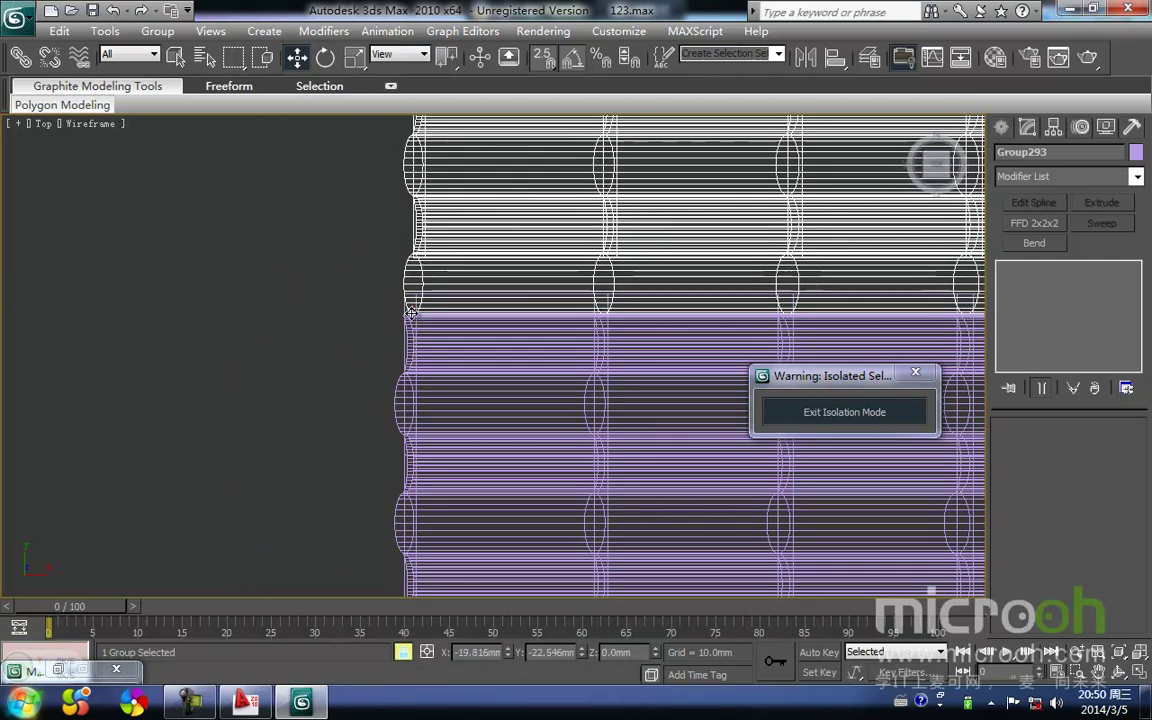
middle_click_drag(431, 333, 467, 353)
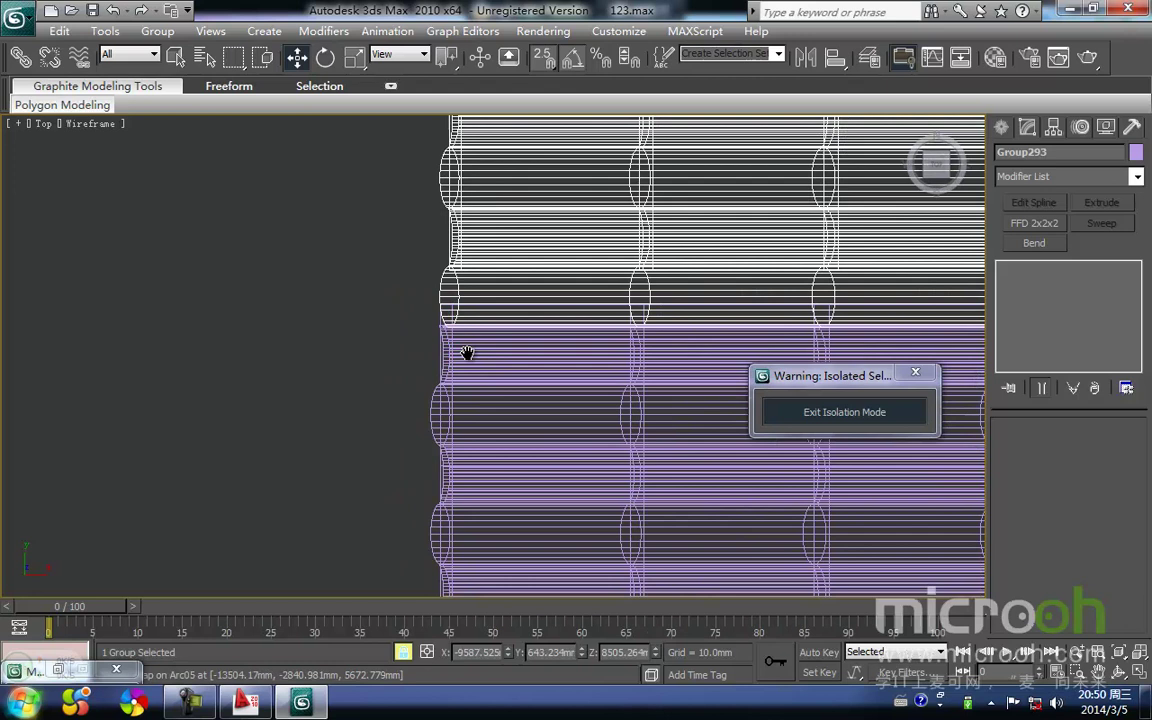
left_click(431, 291)
left_click_drag(421, 416, 421, 414)
scroll(412, 390, "down", 9)
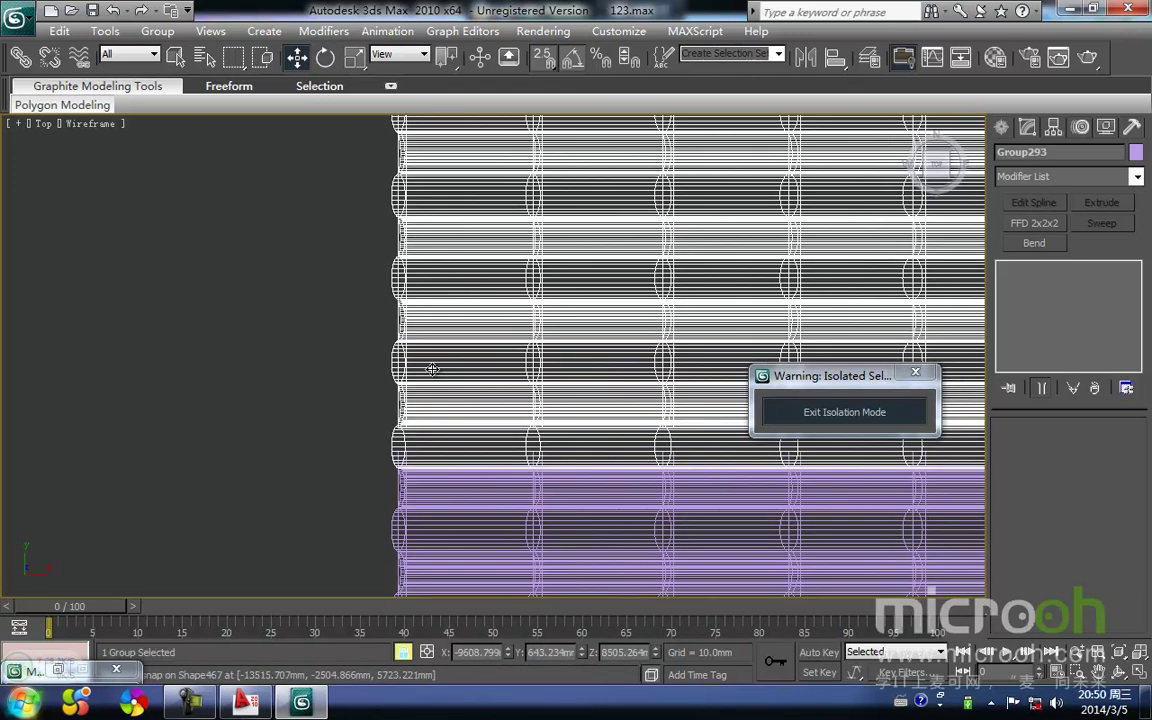
Step: Apply an FFD 2x2x2 modifier to the side tile group, which falls short of the rear corner tiles
middle_click_drag(540, 135, 373, 458)
scroll(401, 447, "up", 4)
middle_click_drag(444, 351, 576, 322)
middle_click_drag(375, 270, 466, 357)
scroll(465, 356, "up", 4)
mouse_move(430, 300)
middle_mouse_down()
mouse_move(607, 344)
mouse_move(416, 328)
middle_mouse_up()
scroll(604, 345, "up", 5)
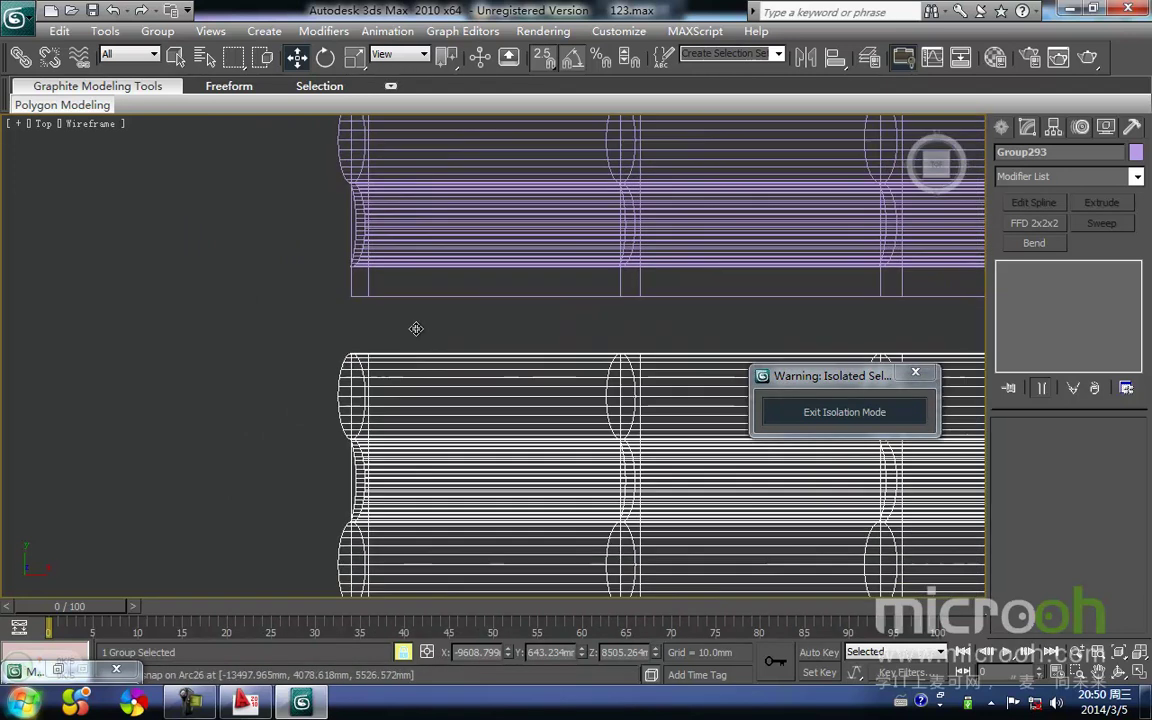
left_click(1136, 177)
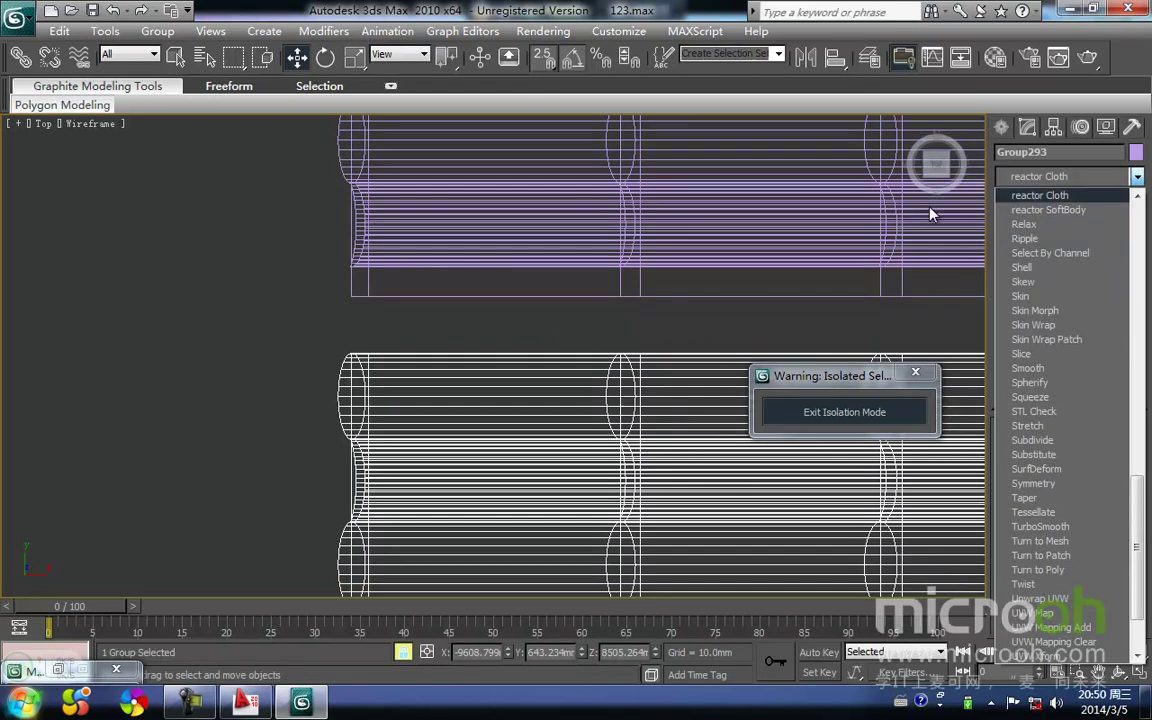
scroll(1093, 262, "up", 10)
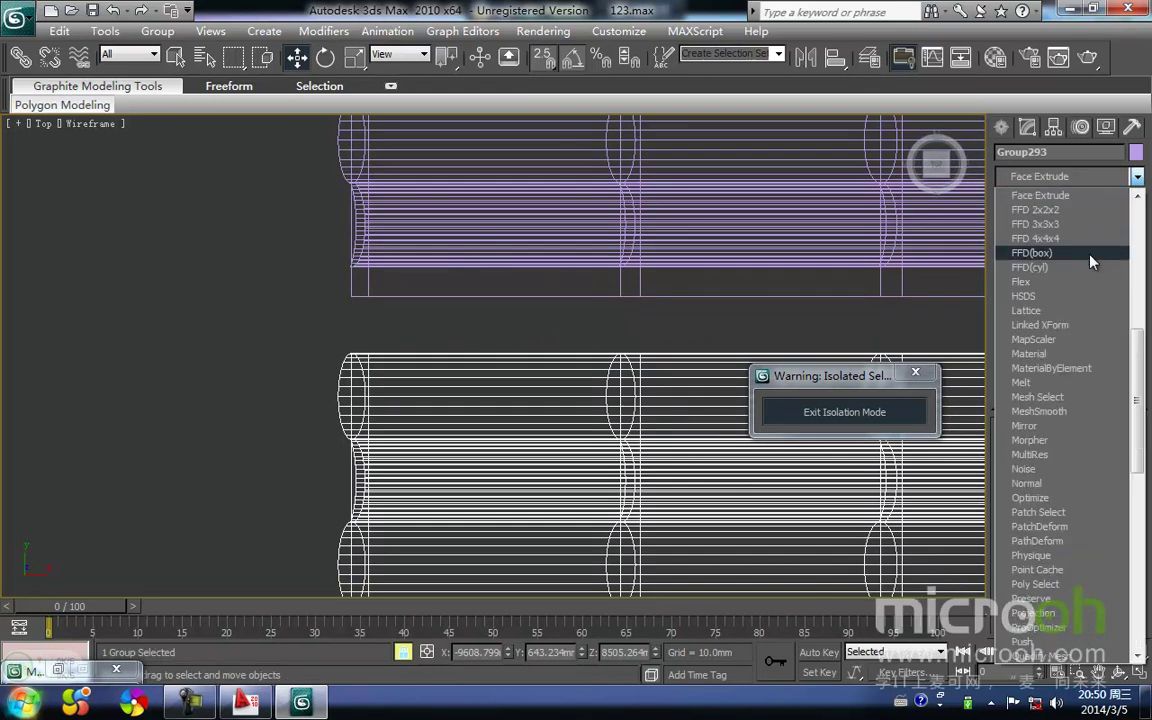
left_click(1038, 211)
Step: Select and lock the rear control points of the FFD lattice and pull them along Y toward the rear corner tiles
middle_click_drag(616, 313, 368, 309)
scroll(420, 305, "down", 3)
scroll(512, 352, "down", 2)
middle_click_drag(512, 352, 422, 360)
scroll(509, 355, "down", 1)
scroll(673, 388, "down", 1)
middle_click_drag(673, 388, 424, 380)
scroll(424, 380, "down", 1)
left_click_drag(665, 405, 113, 260)
key("space")
scroll(310, 328, "up", 2)
middle_click_drag(136, 332, 536, 348)
scroll(500, 333, "up", 4)
left_click_drag(441, 357, 451, 319)
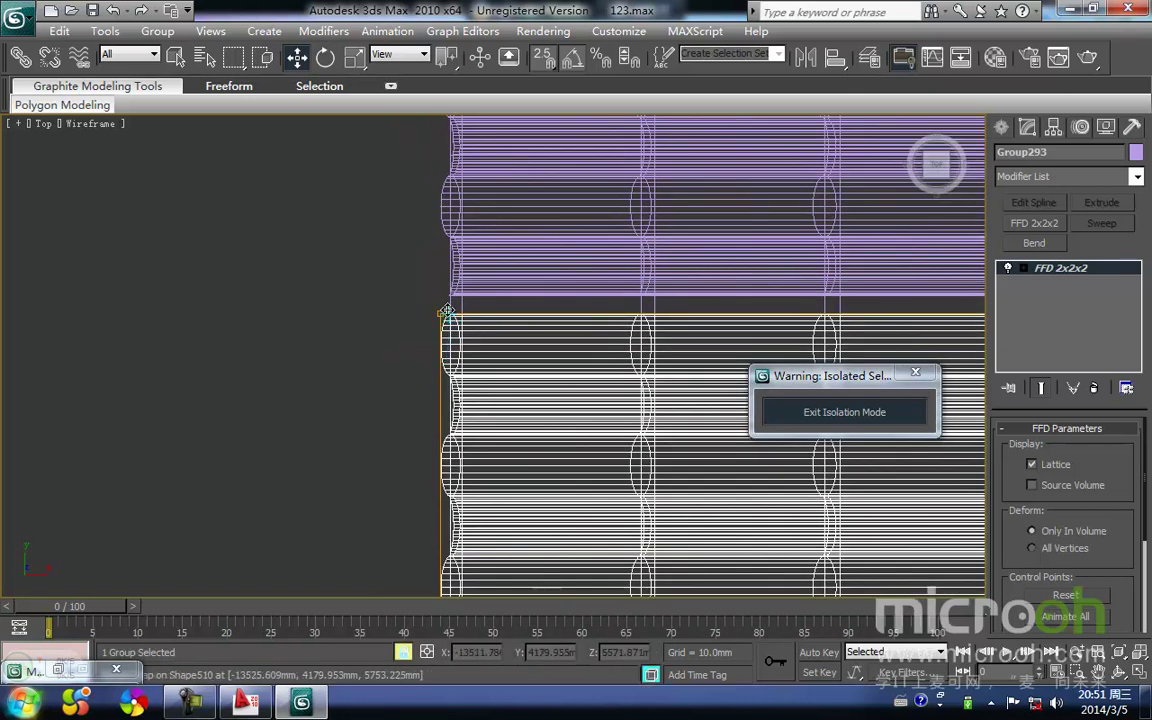
left_click_drag(446, 308, 446, 294)
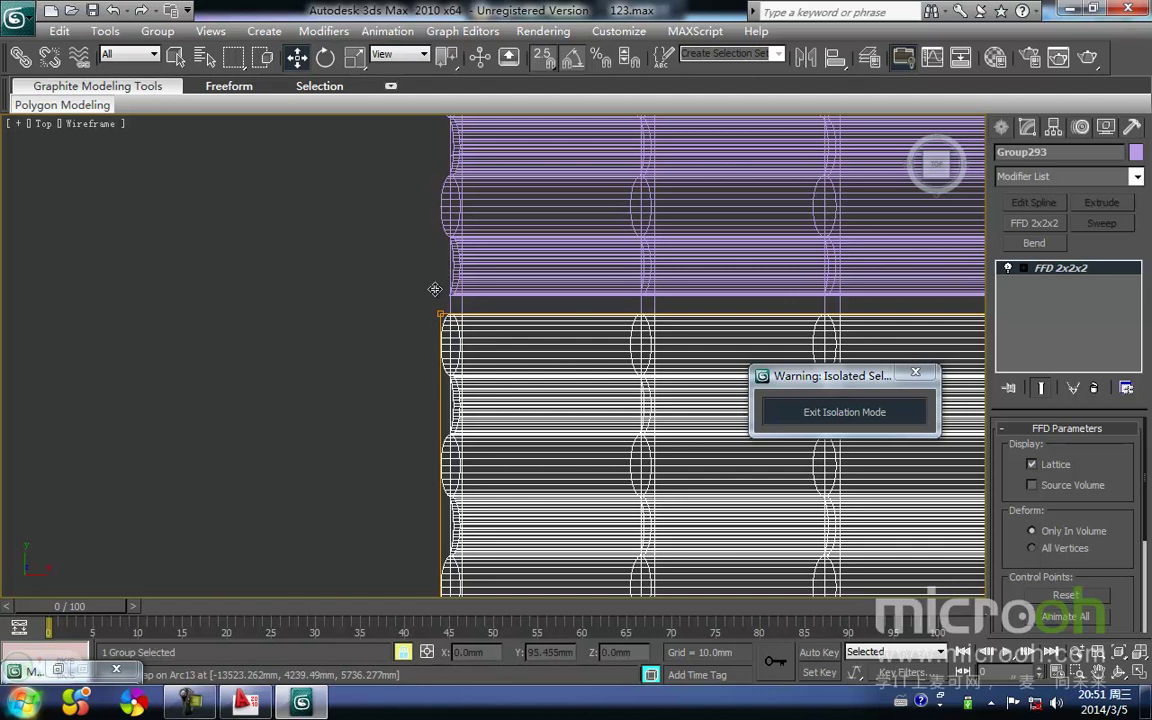
Step: Snap the rear edge of the FFD lattice flush against the edge of the rear corner tiles
middle_click_drag(389, 330, 315, 311)
key("space")
scroll(527, 362, "up", 5)
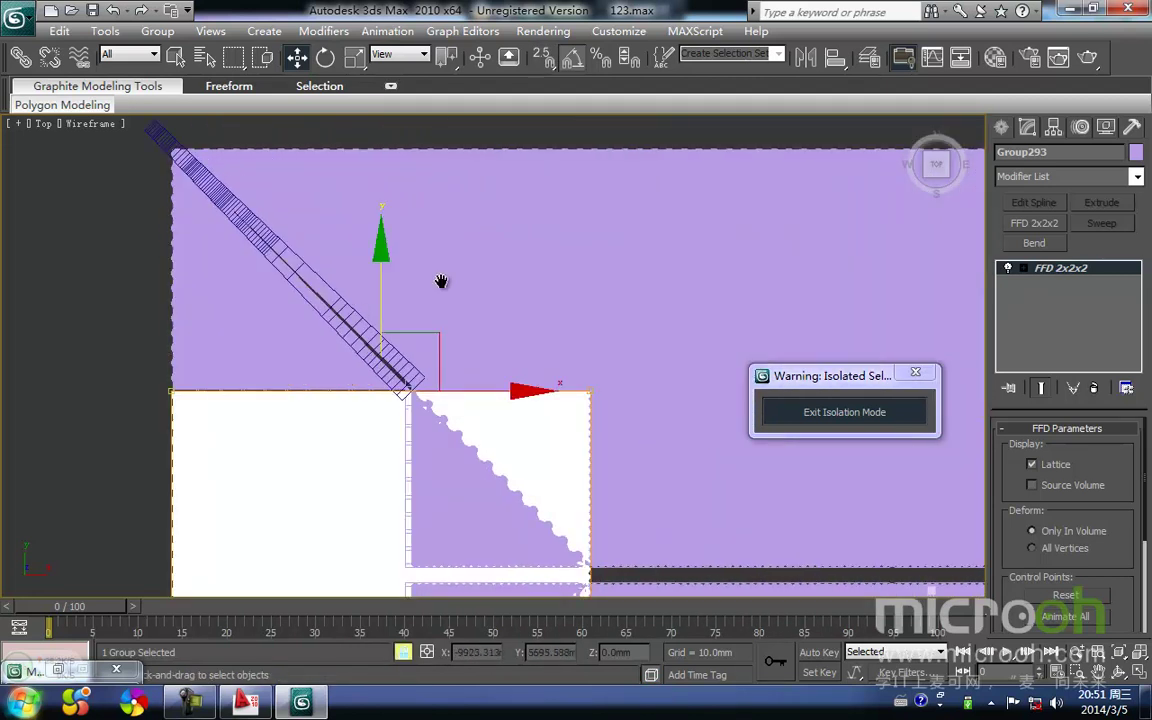
scroll(475, 317, "up", 6)
scroll(502, 360, "up", 3)
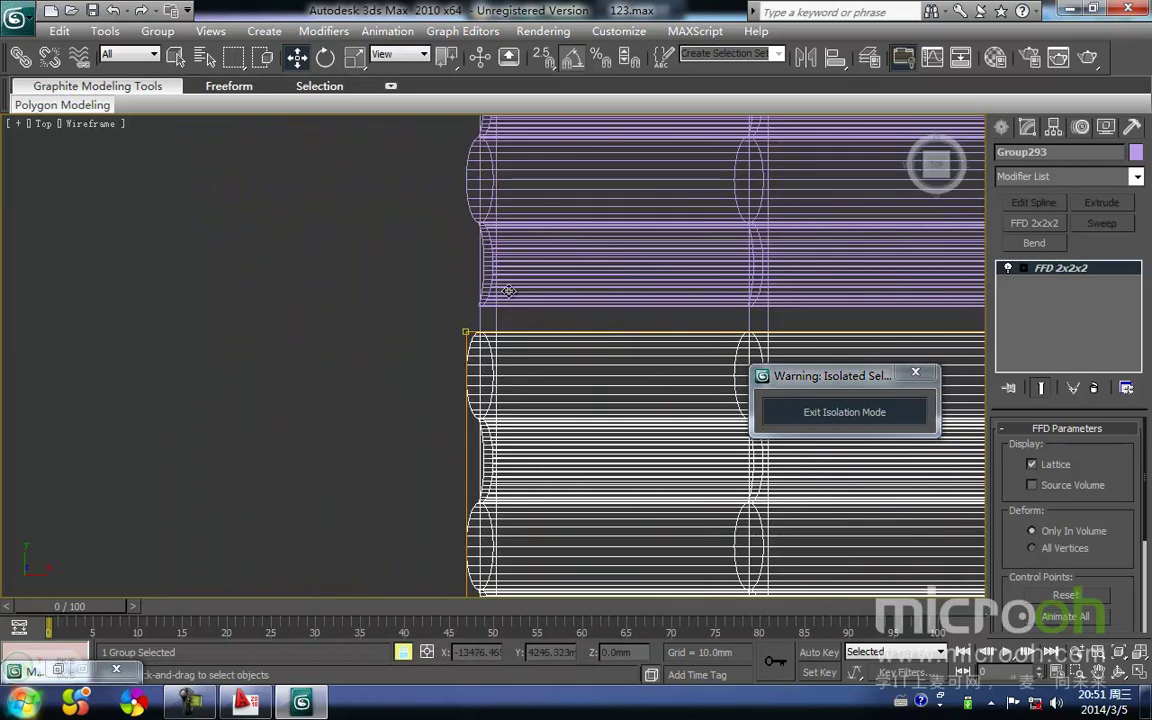
middle_click_drag(503, 315, 511, 409)
left_click_drag(485, 430, 454, 398)
middle_click_drag(405, 388, 404, 350)
scroll(420, 396, "down", 3)
left_click(425, 402)
scroll(432, 401, "down", 7)
left_click(556, 452)
scroll(556, 452, "down", 4)
middle_click_drag(556, 452, 484, 339)
left_click(474, 225, "ctrl")
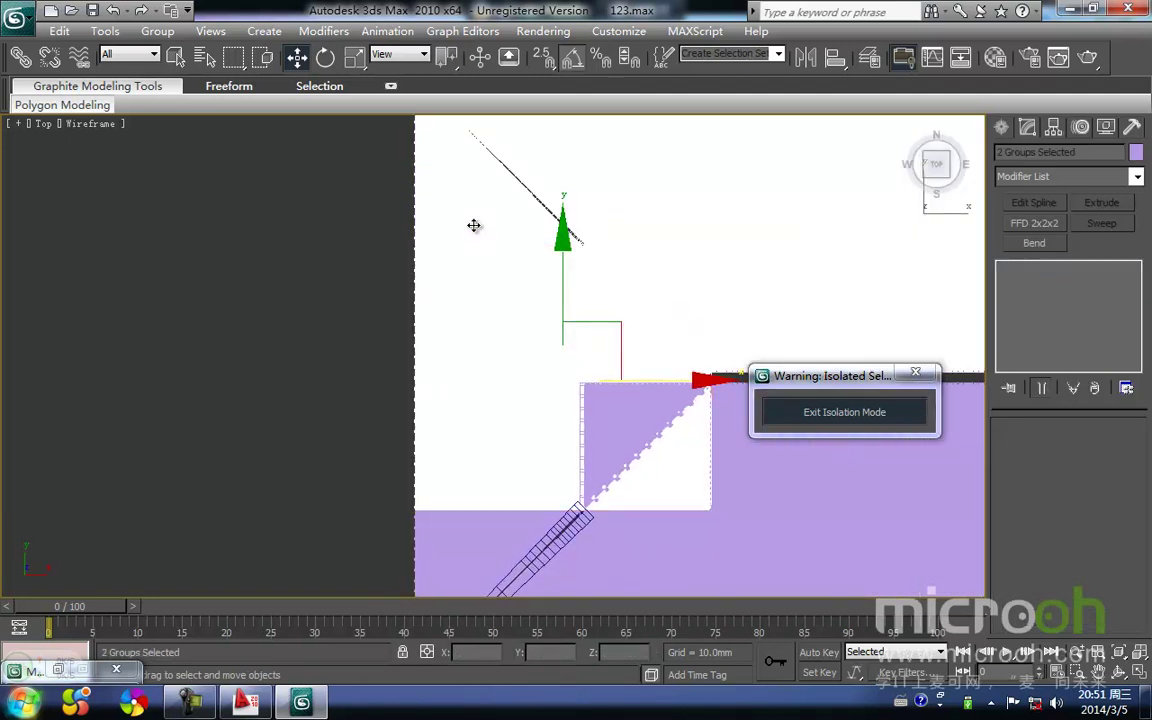
middle_click_drag(393, 355, 393, 312)
key("ctrl+z")
Step: Open the rear roof slope group and the nested group inside it to reach the corner tiles
key("f")
key("z")
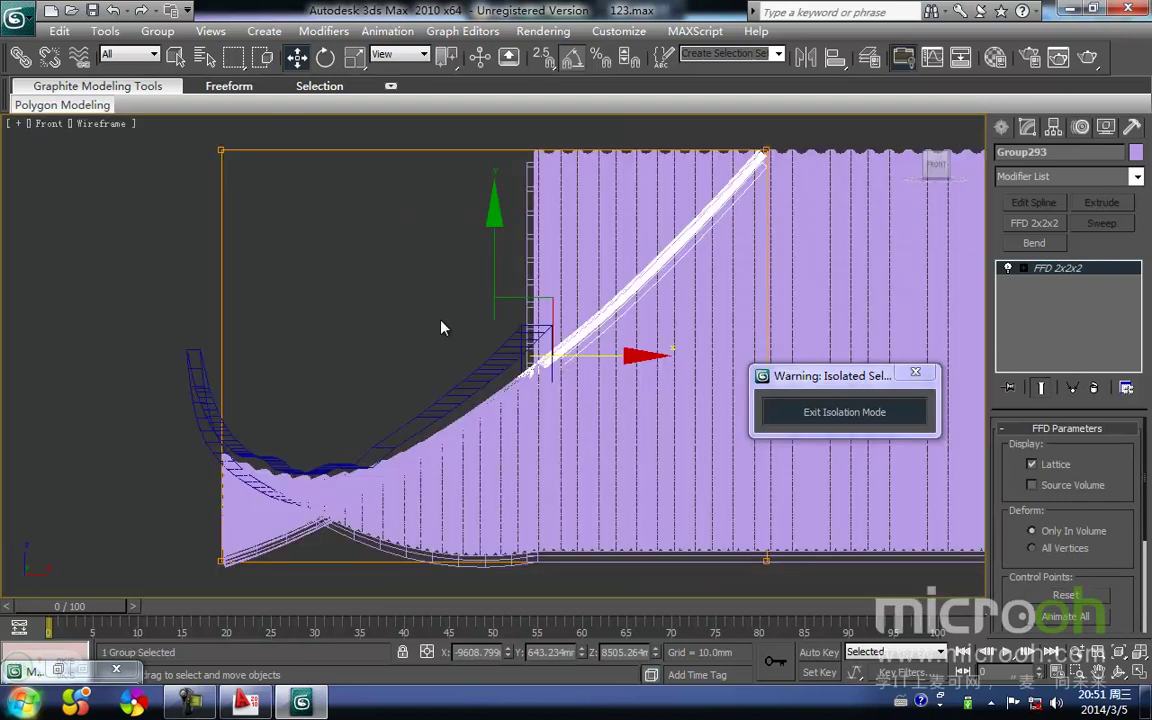
middle_click_drag(535, 378, 450, 376)
scroll(450, 378, "down", 4)
middle_click_drag(504, 470, 406, 440, "alt")
left_click(535, 561)
left_click(215, 263)
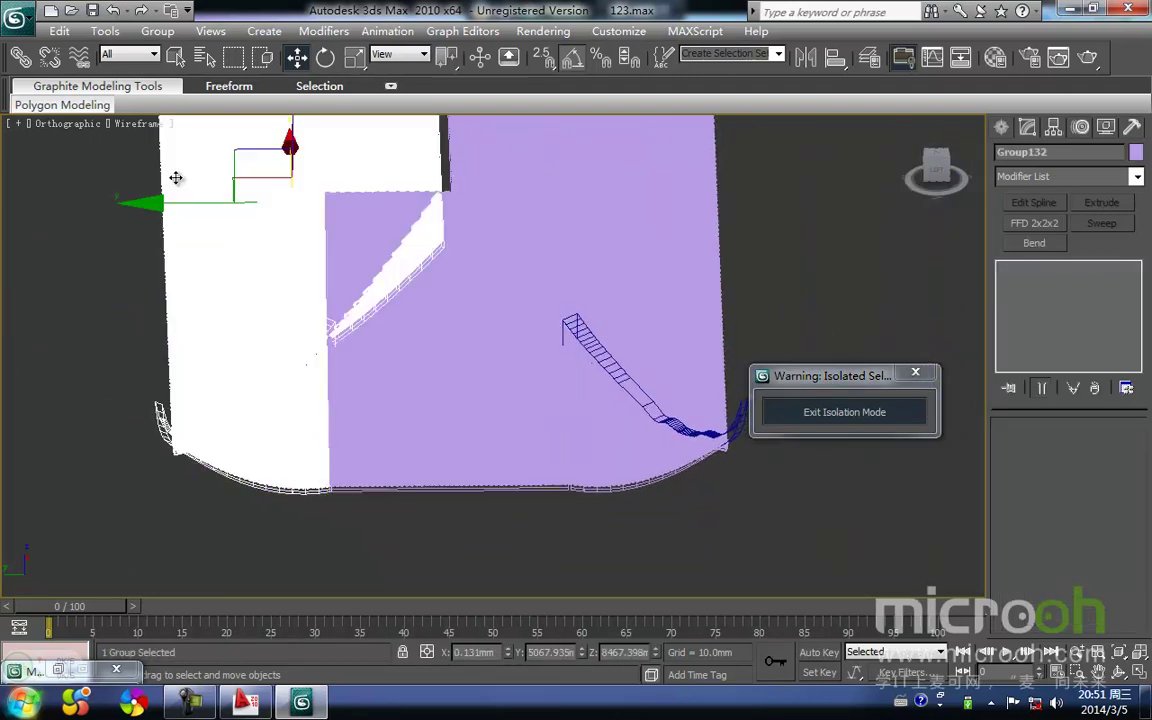
left_click(157, 31)
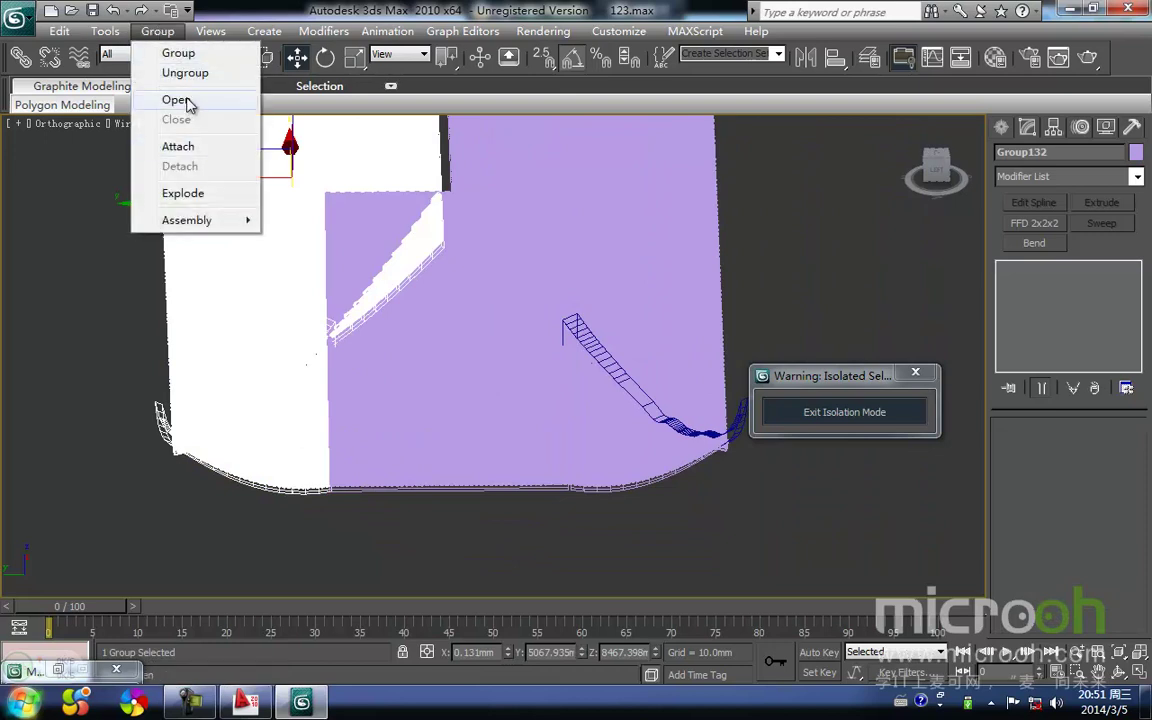
left_click(186, 100)
left_click(301, 448)
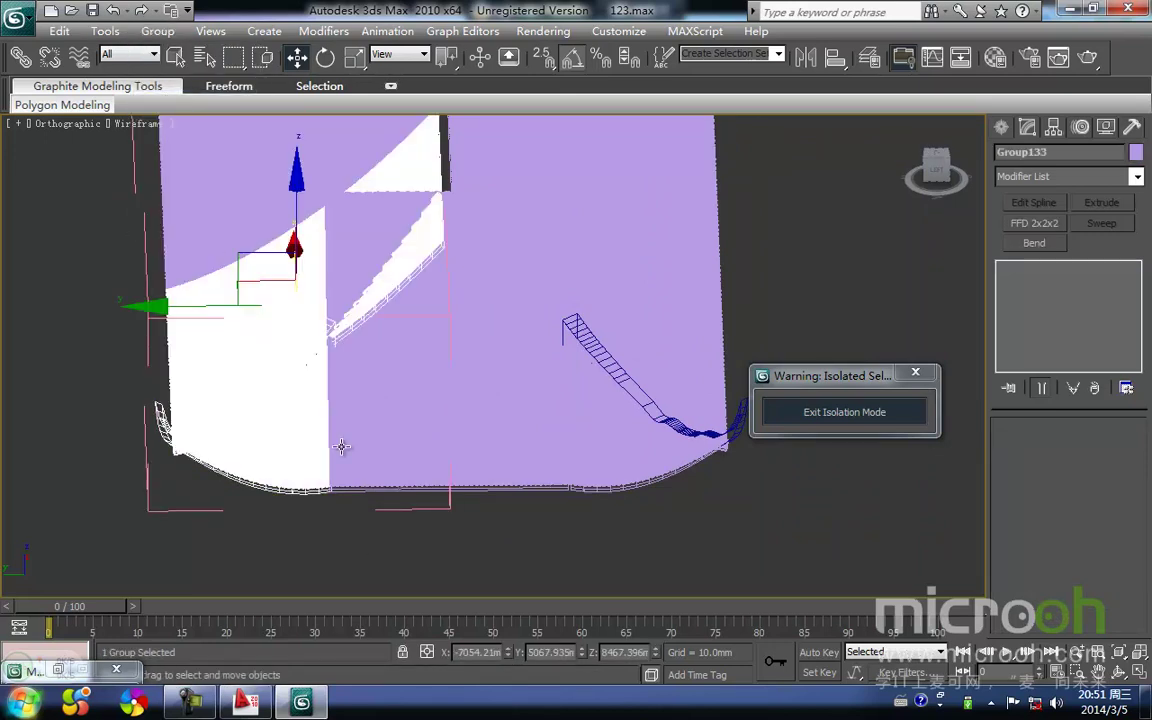
scroll(388, 450, "down", 2)
middle_click_drag(393, 457, 430, 503, "alt")
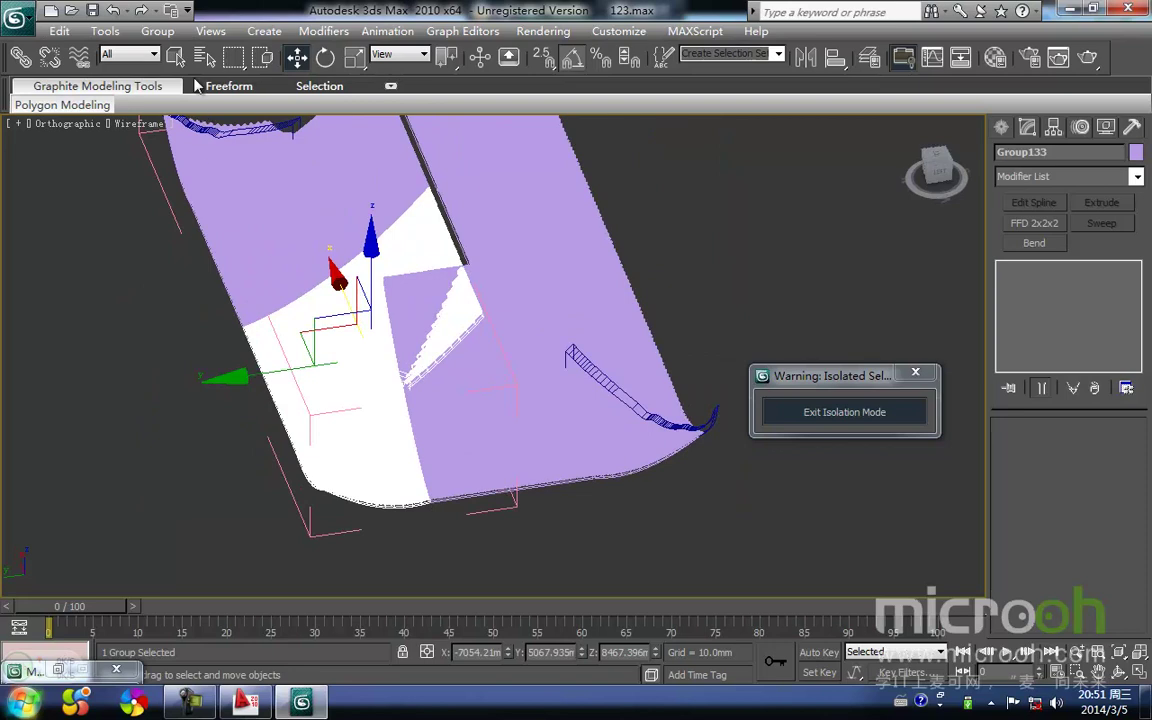
left_click(157, 31)
left_click(186, 100)
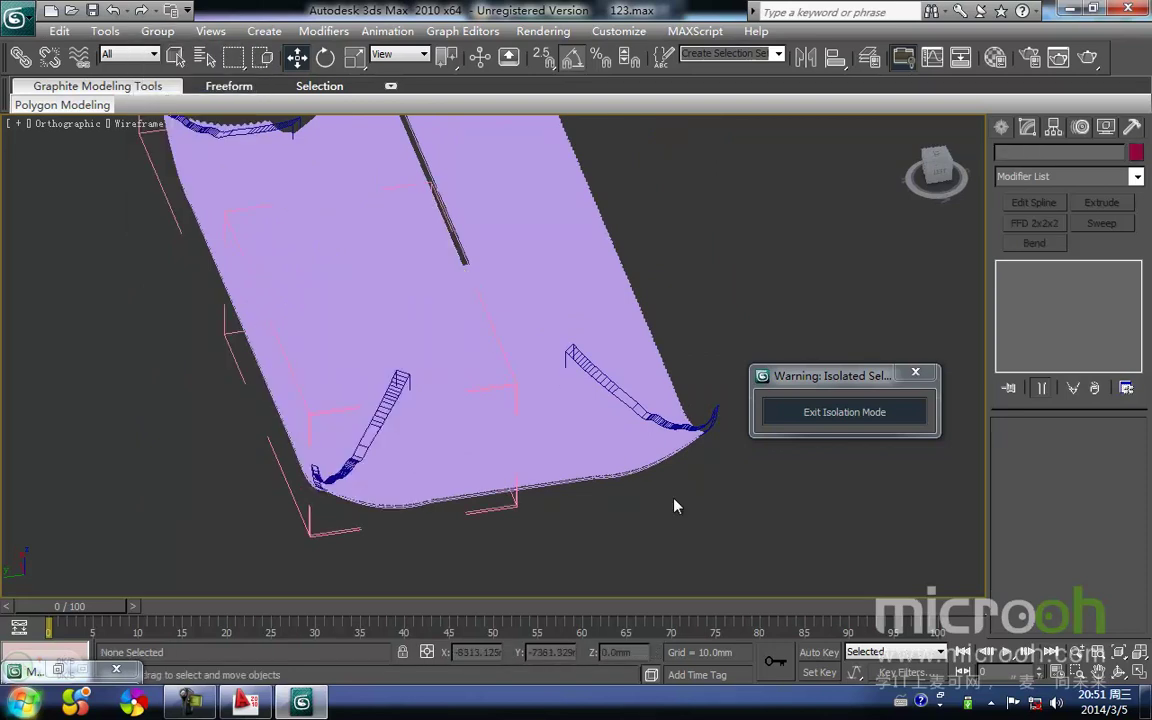
Step: Isolate the triangular corner tile piece together with the side tile group and show them in the Top view
left_click(400, 463)
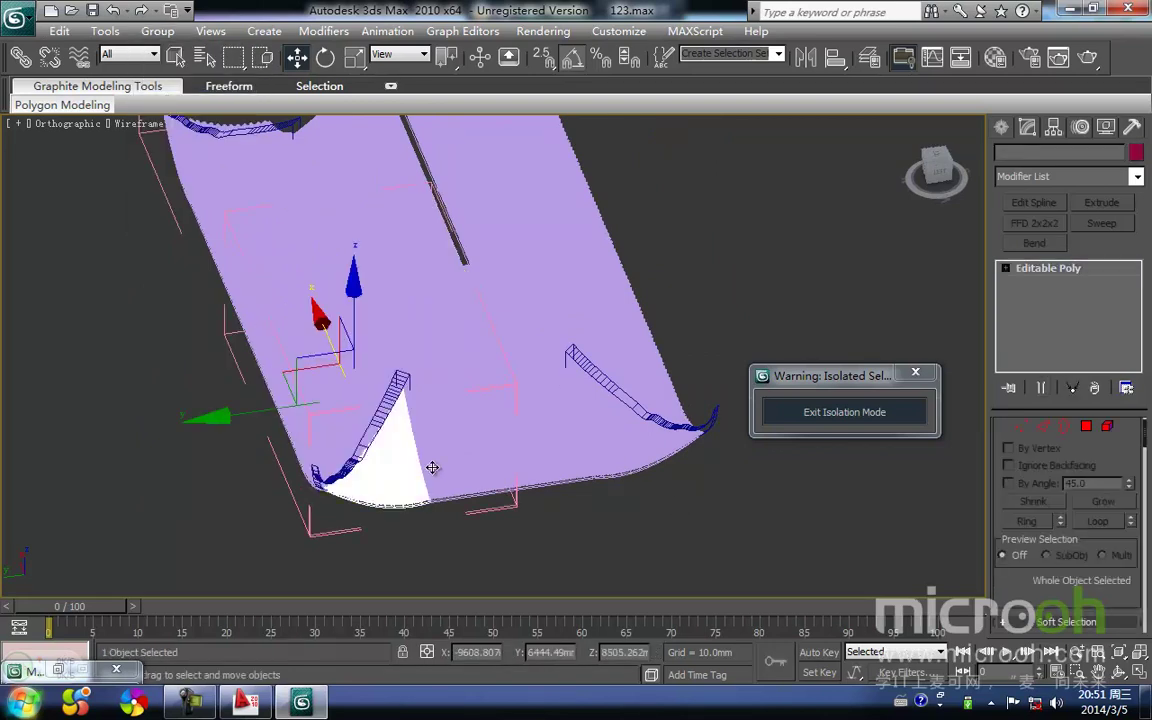
left_click(484, 469, "ctrl")
key("alt+q")
middle_click_drag(533, 452, 453, 397)
key("t")
key("F3")
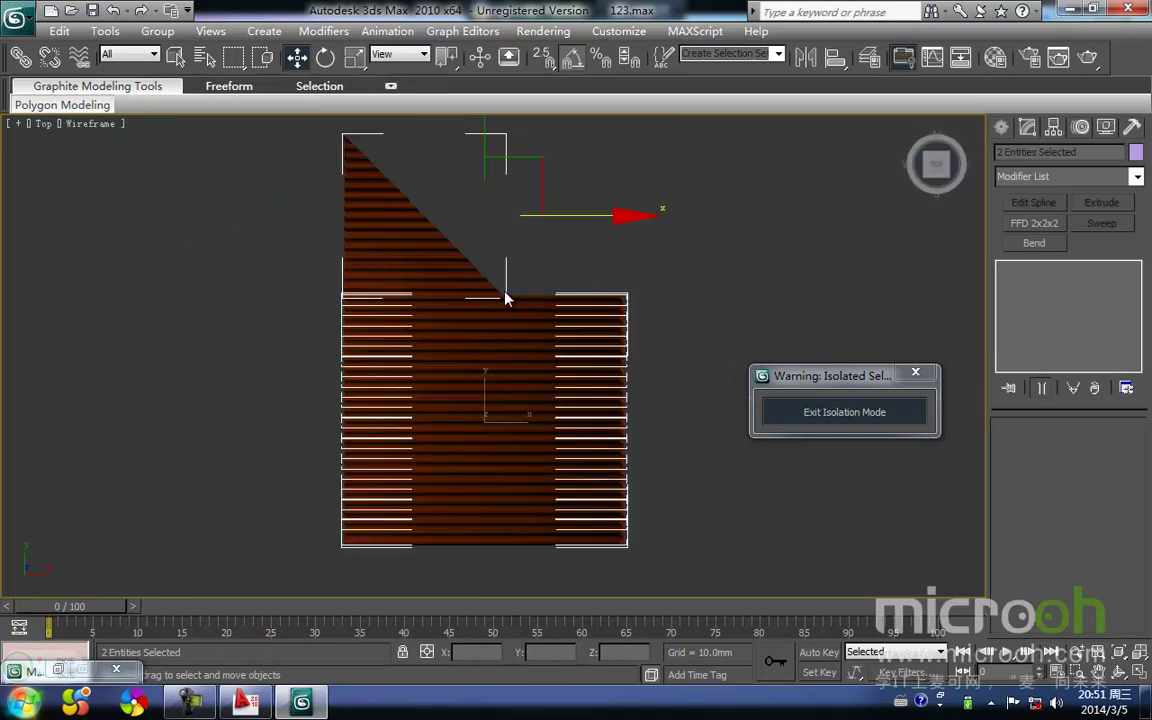
key("F3")
Step: Convert the side tile group to editable geometry so that its FFD modifier is baked in
left_click(692, 550)
left_click_drag(654, 558, 608, 482)
right_click(590, 377)
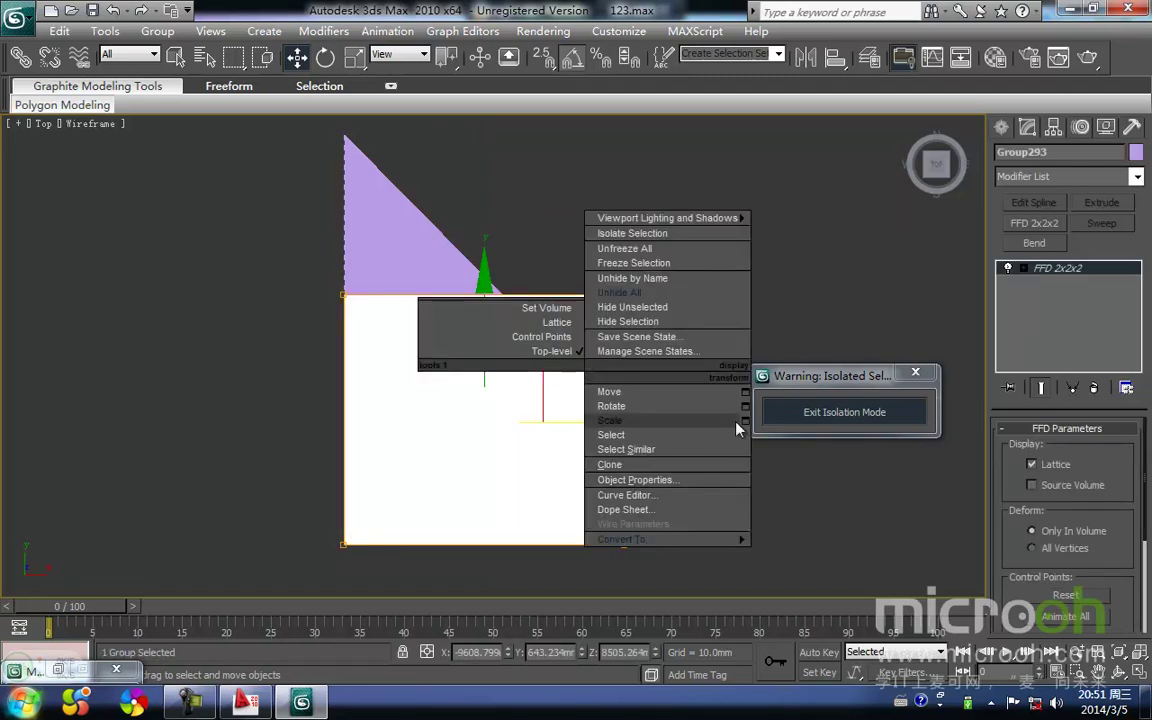
mouse_move(679, 542)
left_click(811, 541)
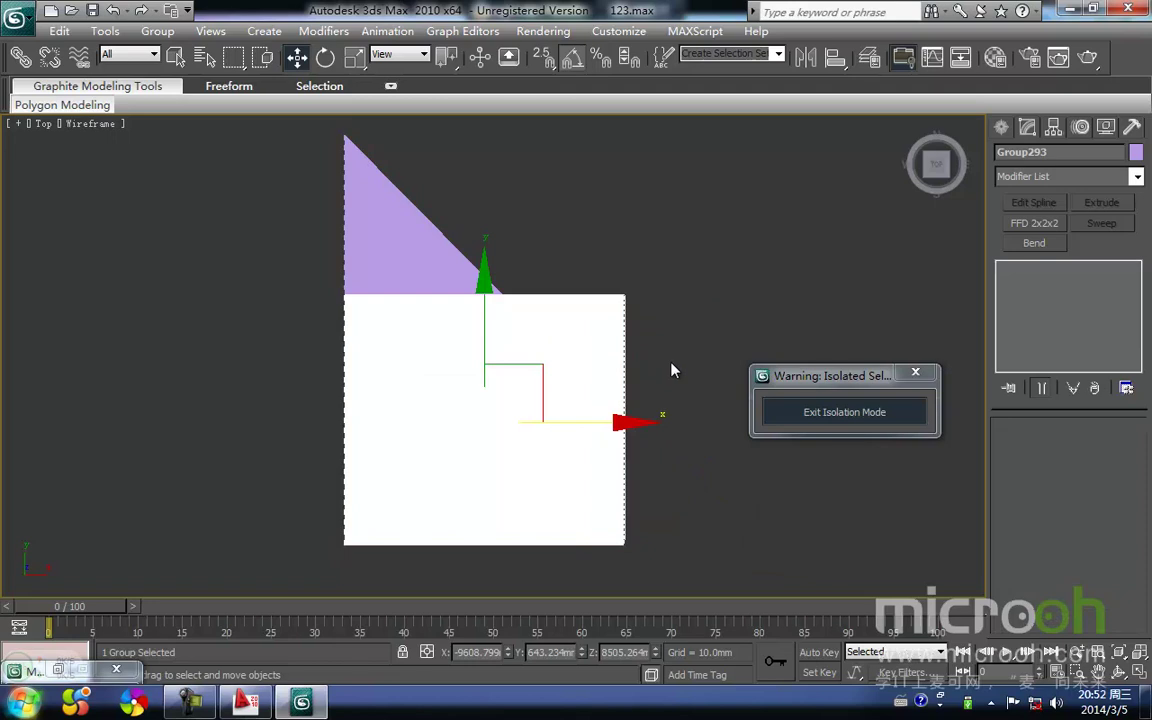
Step: Reselect the side tile group and ungroup it
left_click(752, 281)
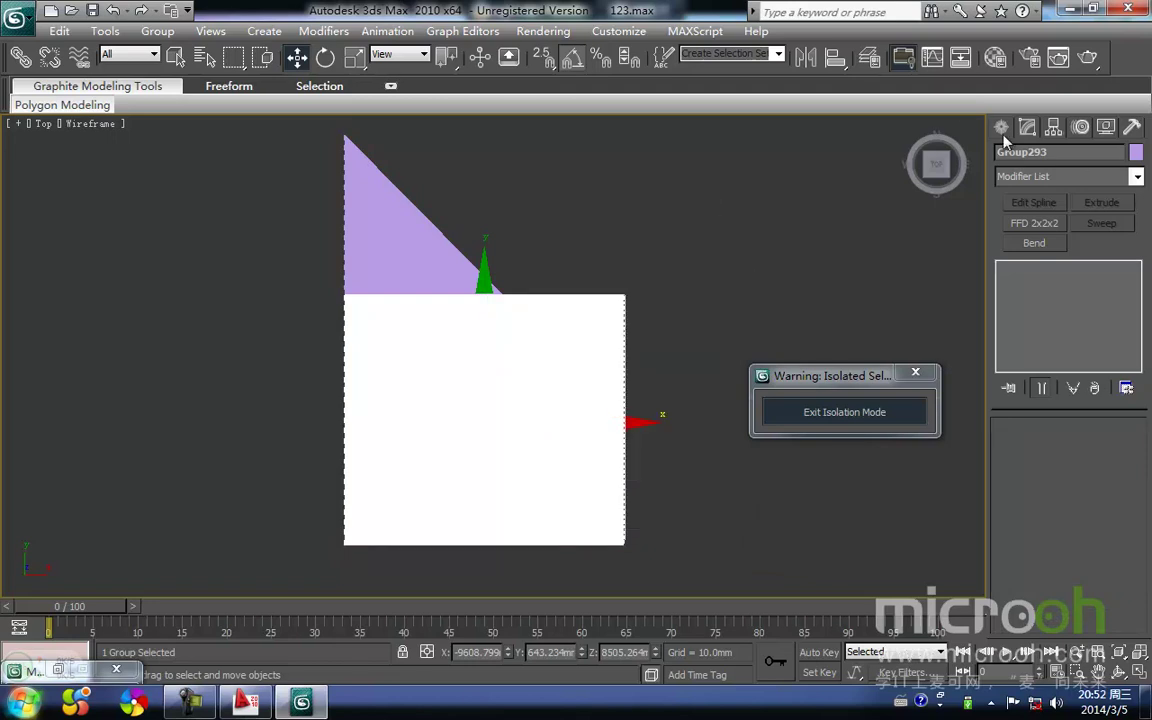
left_click(669, 550)
left_click_drag(559, 250, 557, 246)
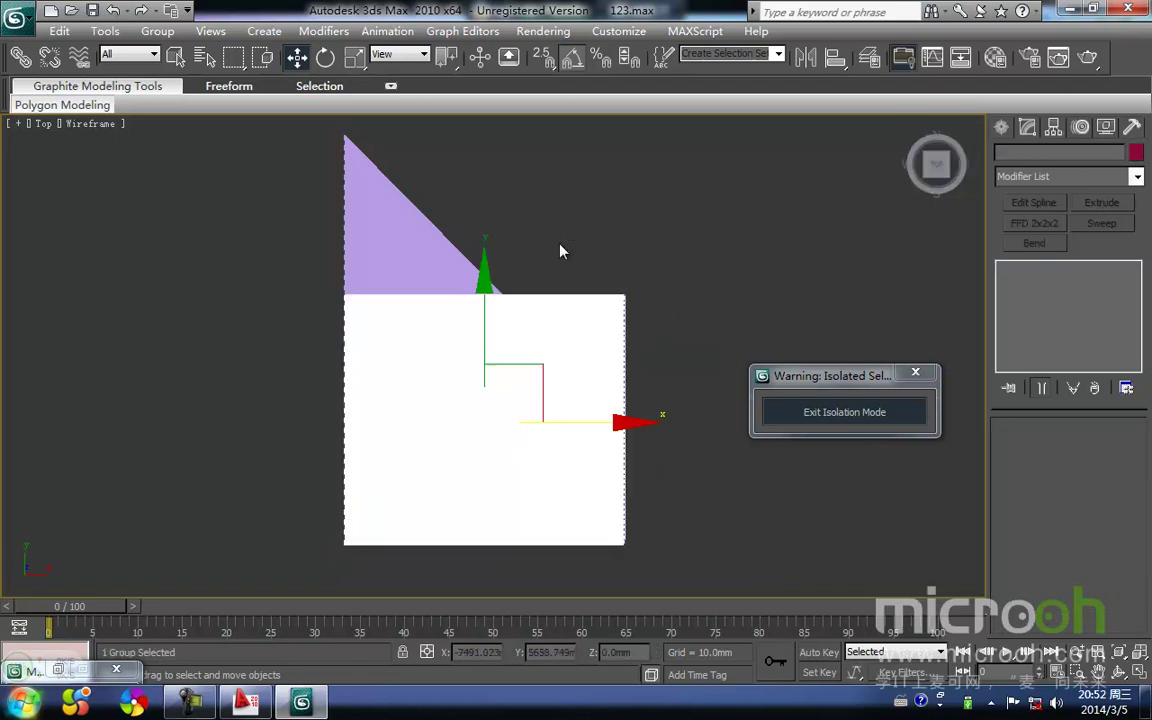
left_click(156, 32)
left_click(185, 76)
Step: Collapse the ungrouped side tiles and board into a single mesh object
left_click_drag(609, 257, 609, 255)
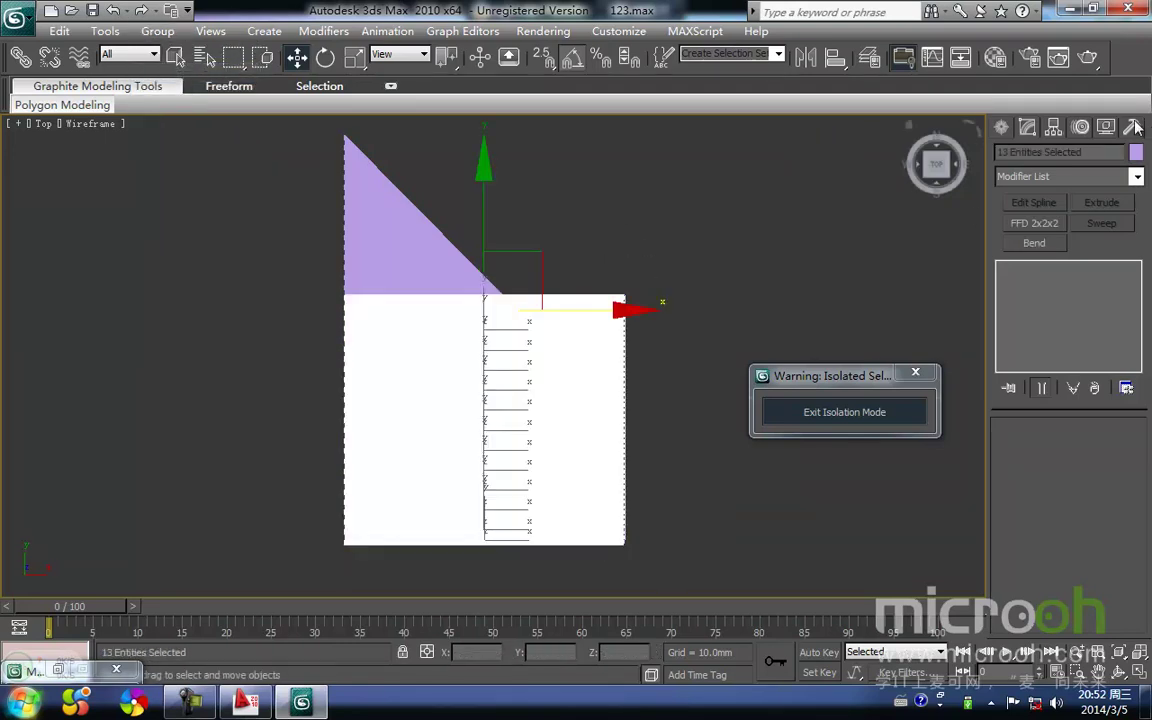
left_click(1133, 127)
left_click(1080, 481)
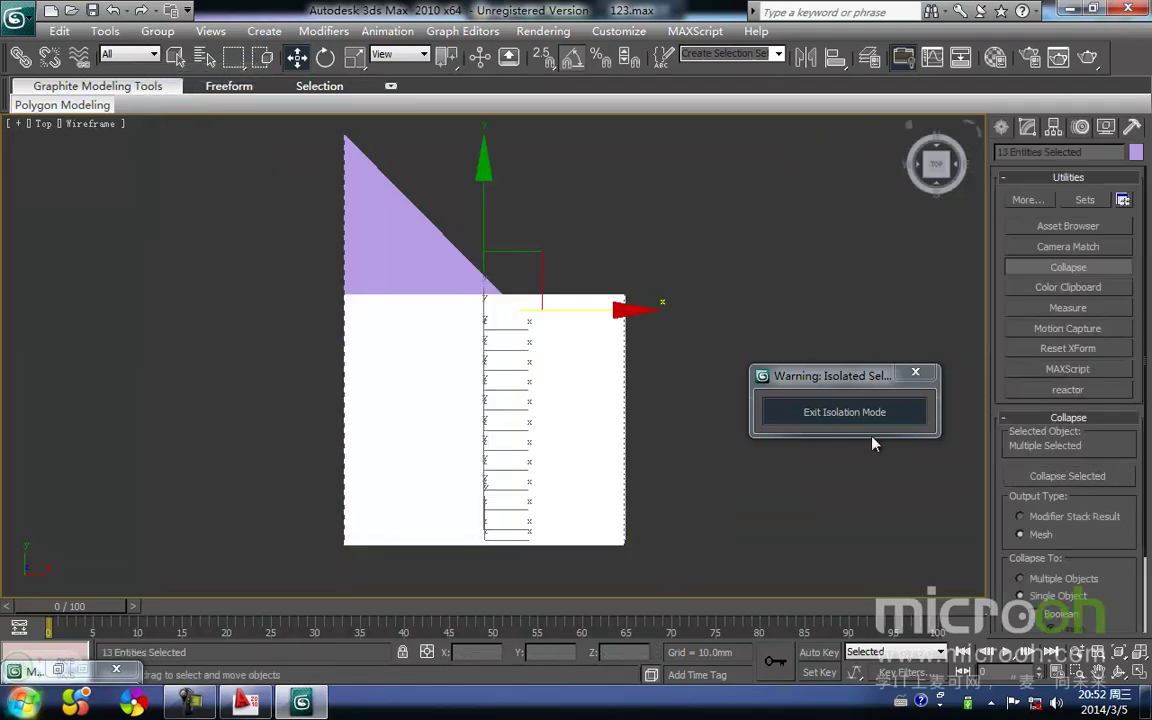
left_click(709, 332)
left_click(590, 363)
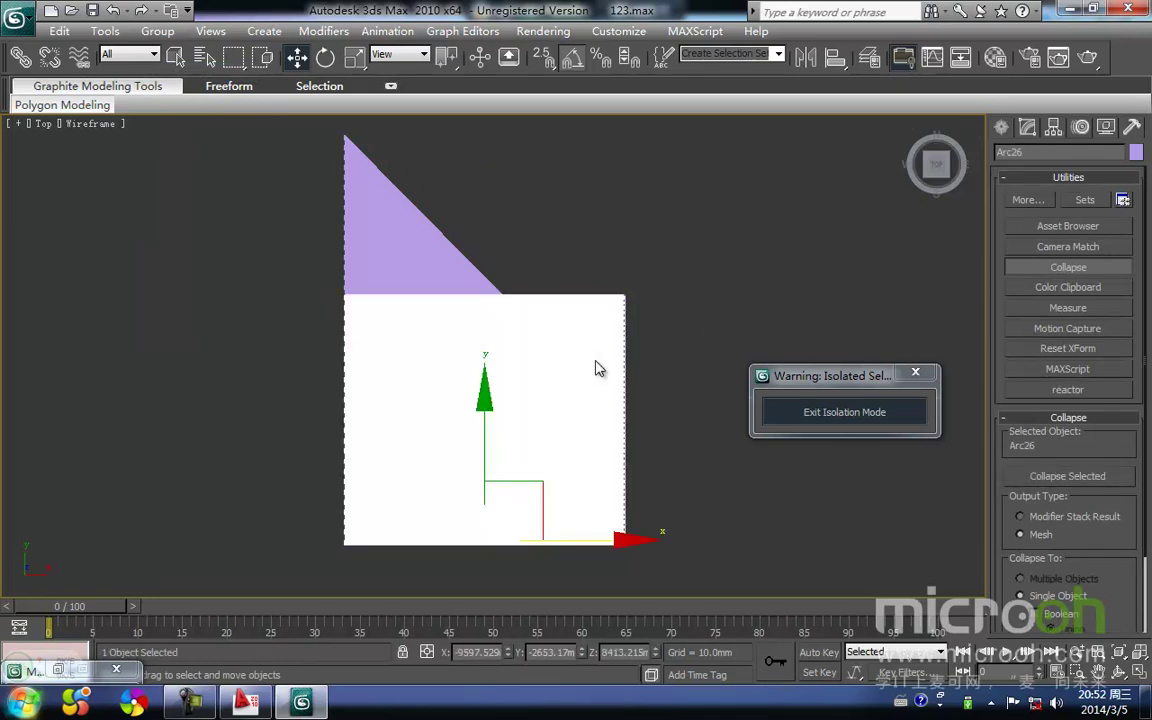
Step: Convert the collapsed side tile mesh to an Editable Poly
right_click(607, 362)
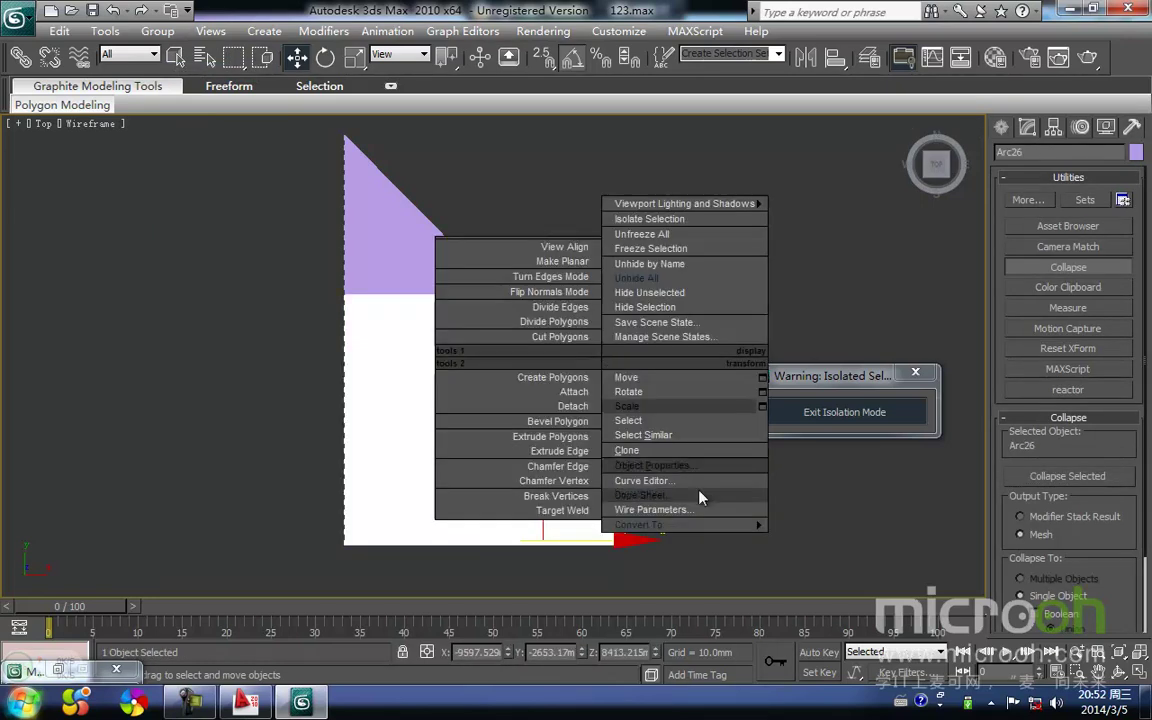
mouse_move(761, 526)
left_click(808, 543)
middle_click_drag(689, 378, 676, 321)
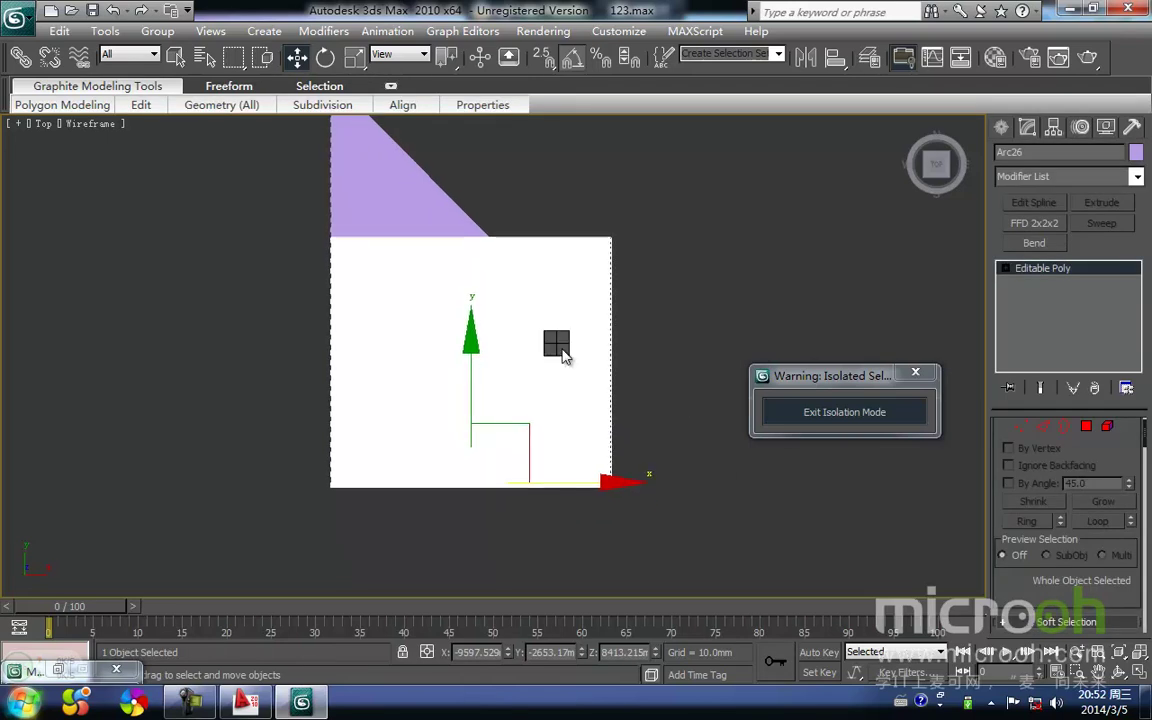
right_click(562, 350)
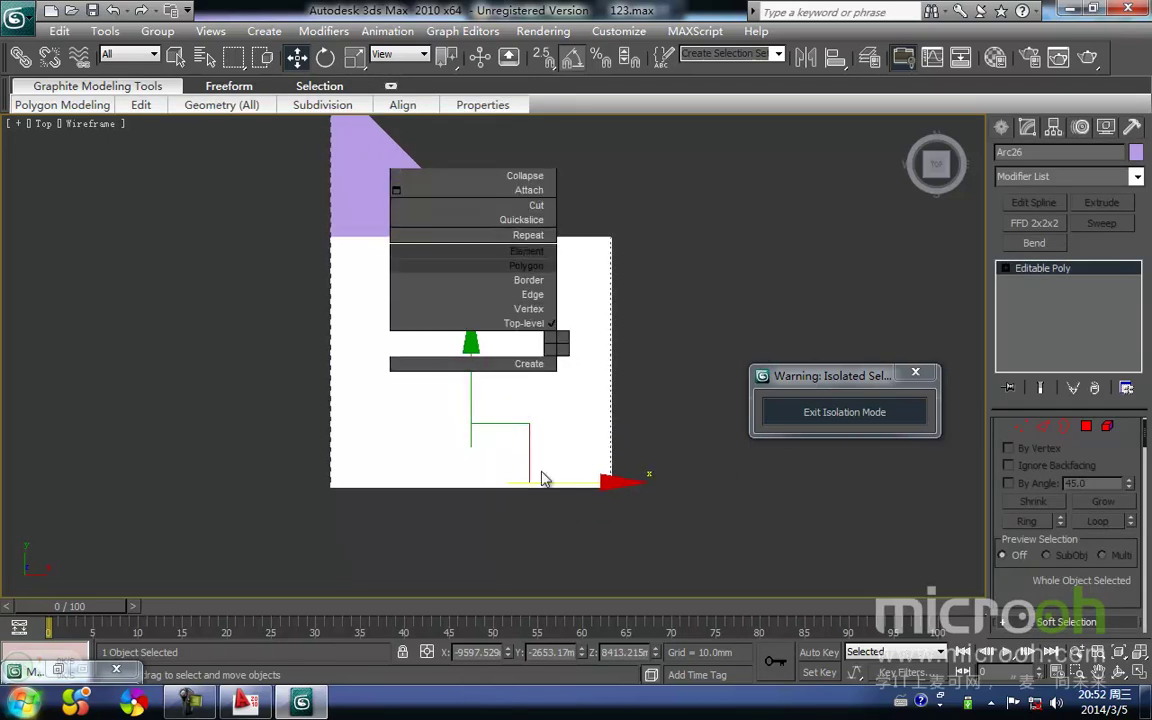
left_click(517, 221)
key("s")
left_click(491, 240)
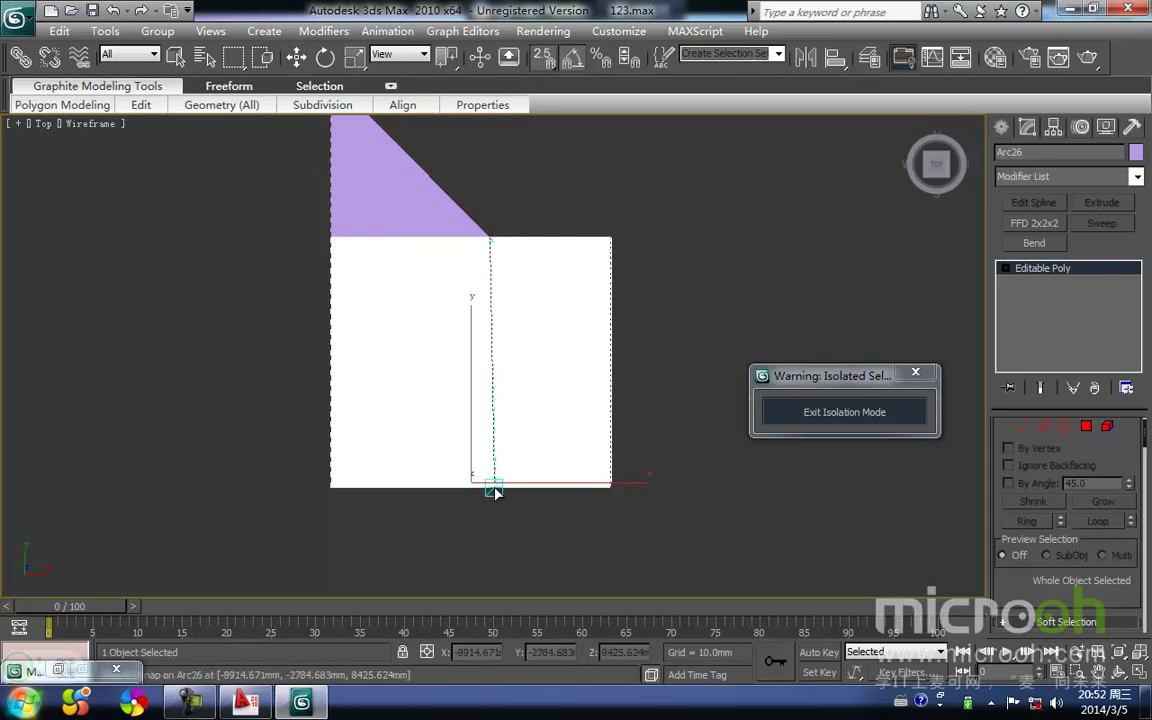
right_click(668, 318)
Step: Draw a vertical guide line about 501 mm long upward from the corner where the triangular tile piece meets the side tiles
right_click(659, 300)
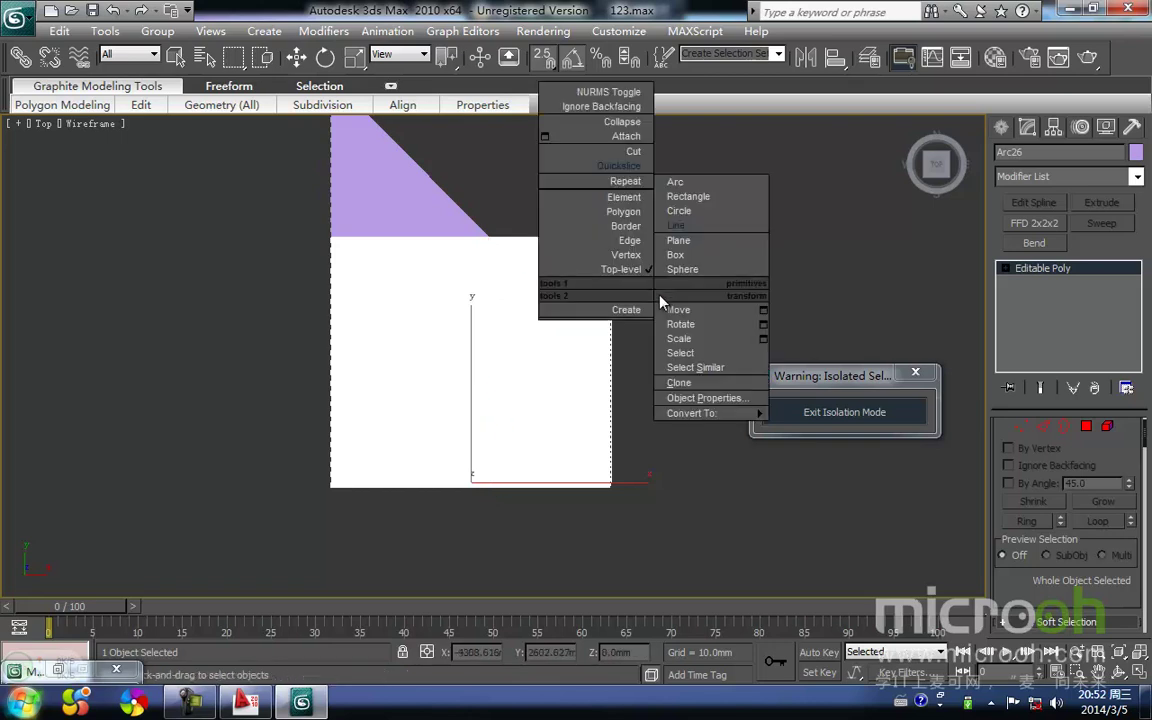
left_click(675, 227)
middle_click_drag(474, 245, 462, 370)
key("s")
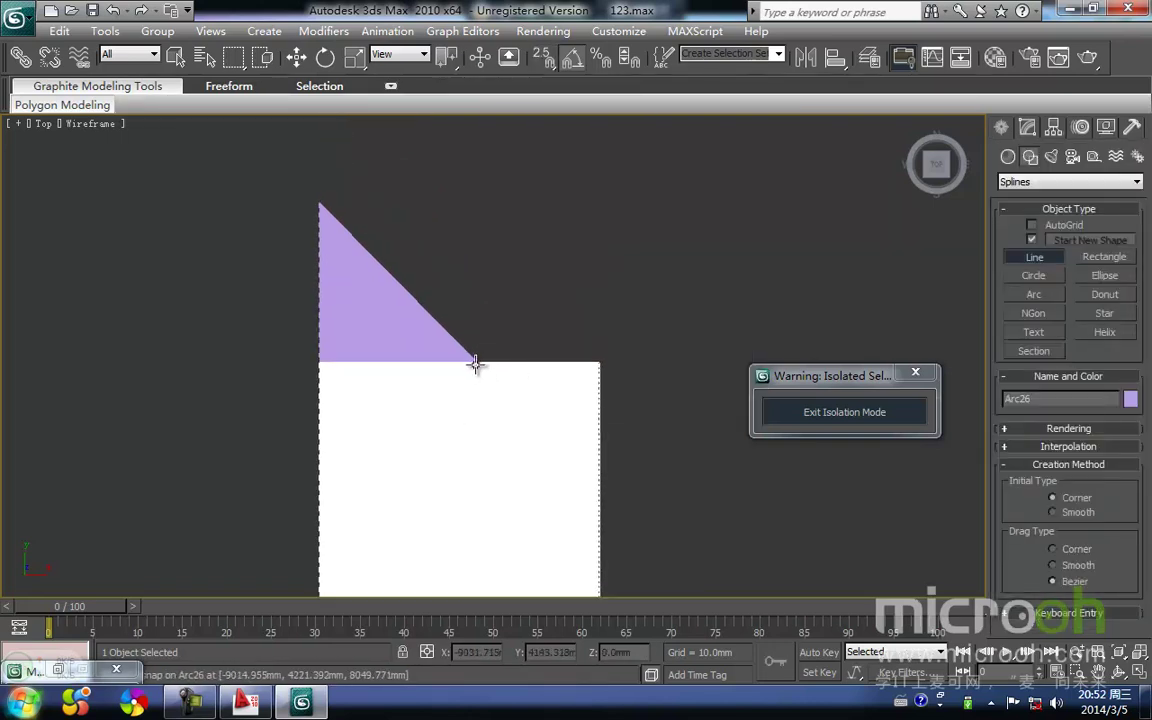
key("s")
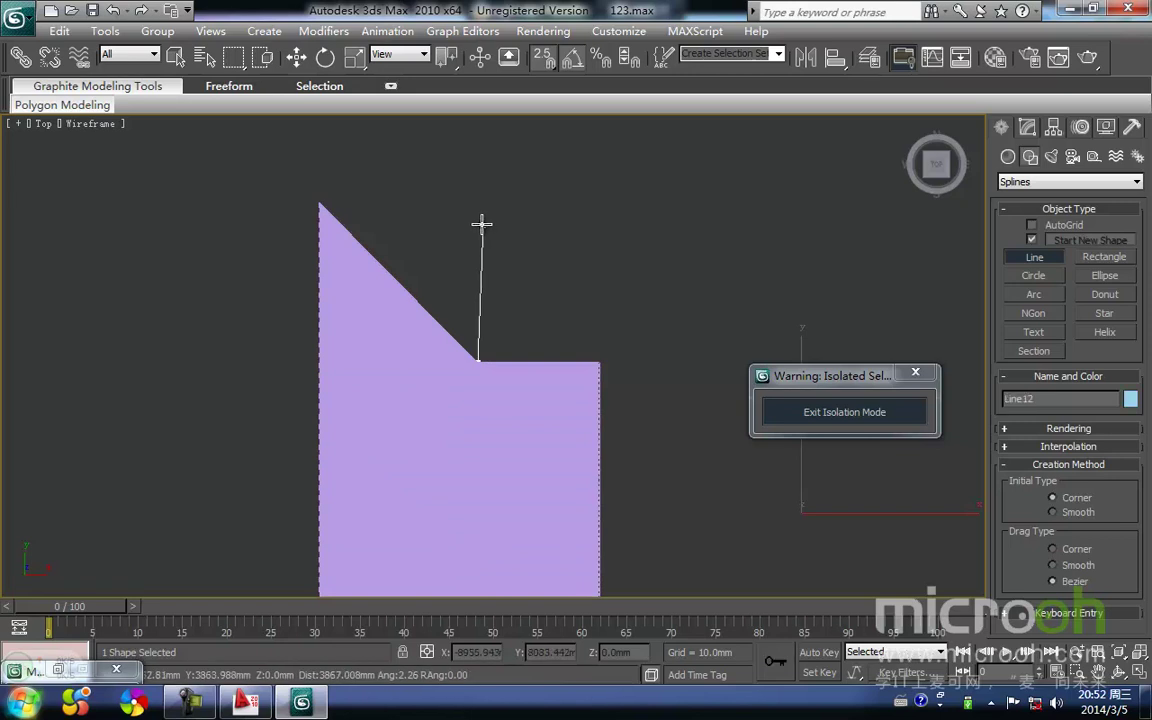
right_click(512, 290)
scroll(460, 372, "up", 5)
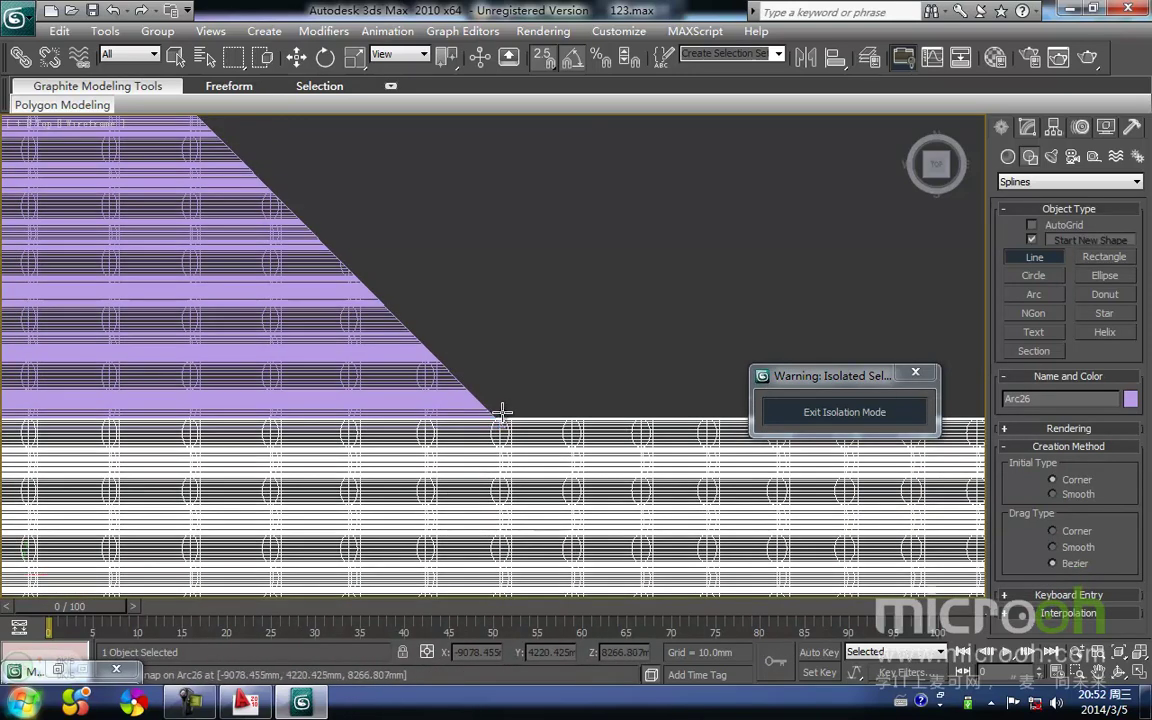
scroll(411, 252, "down", 5)
middle_click_drag(500, 412, 441, 391)
scroll(440, 216, "up", 5)
scroll(441, 392, "up", 2)
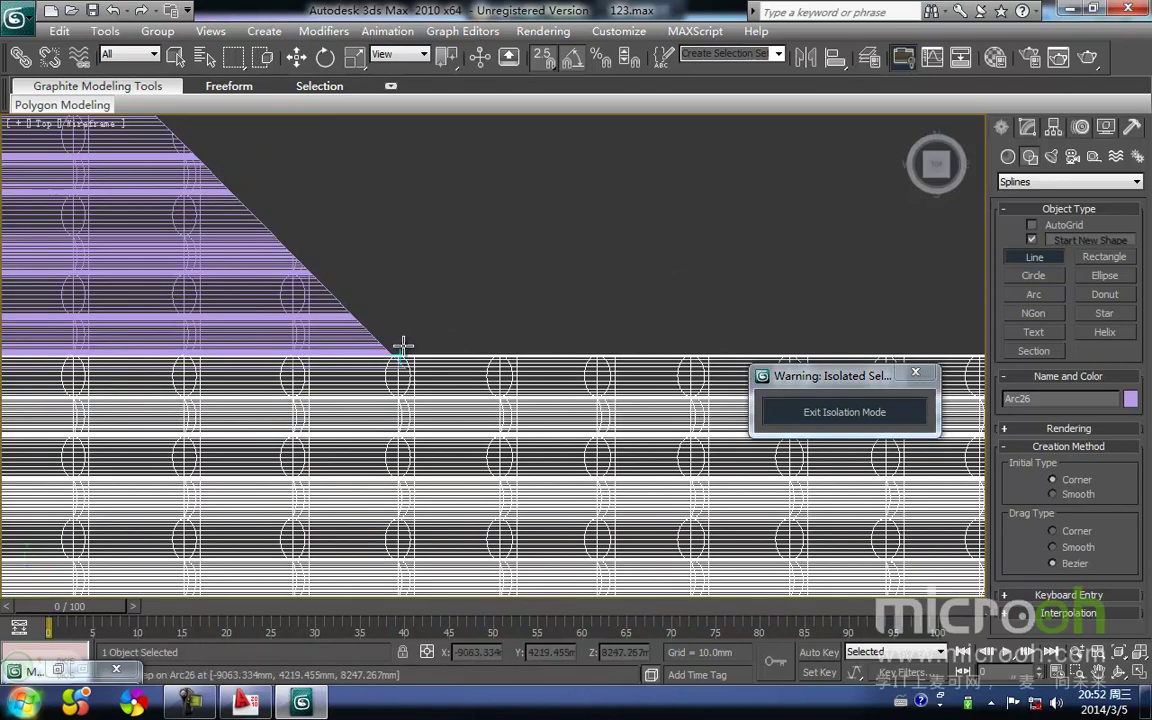
left_click(398, 350)
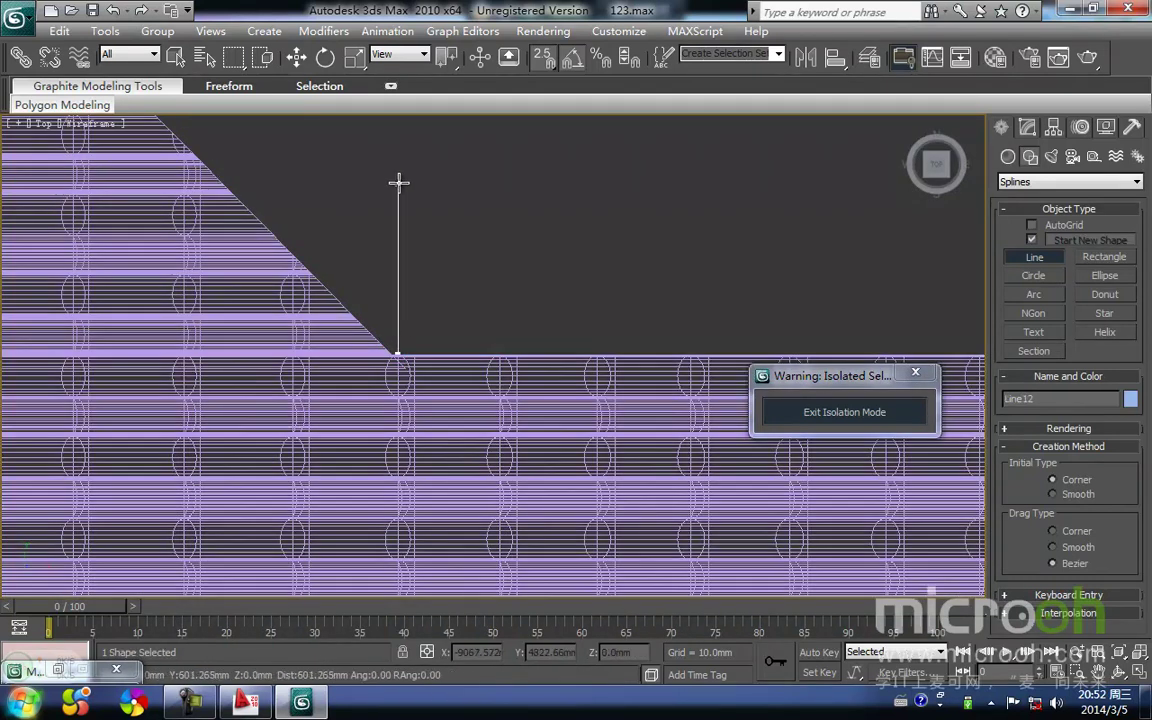
right_click(538, 258)
right_click(538, 258)
Step: QuickSlice the side tile mesh vertically along the guide line and split it at the new edges
left_click(497, 328)
left_click(514, 384)
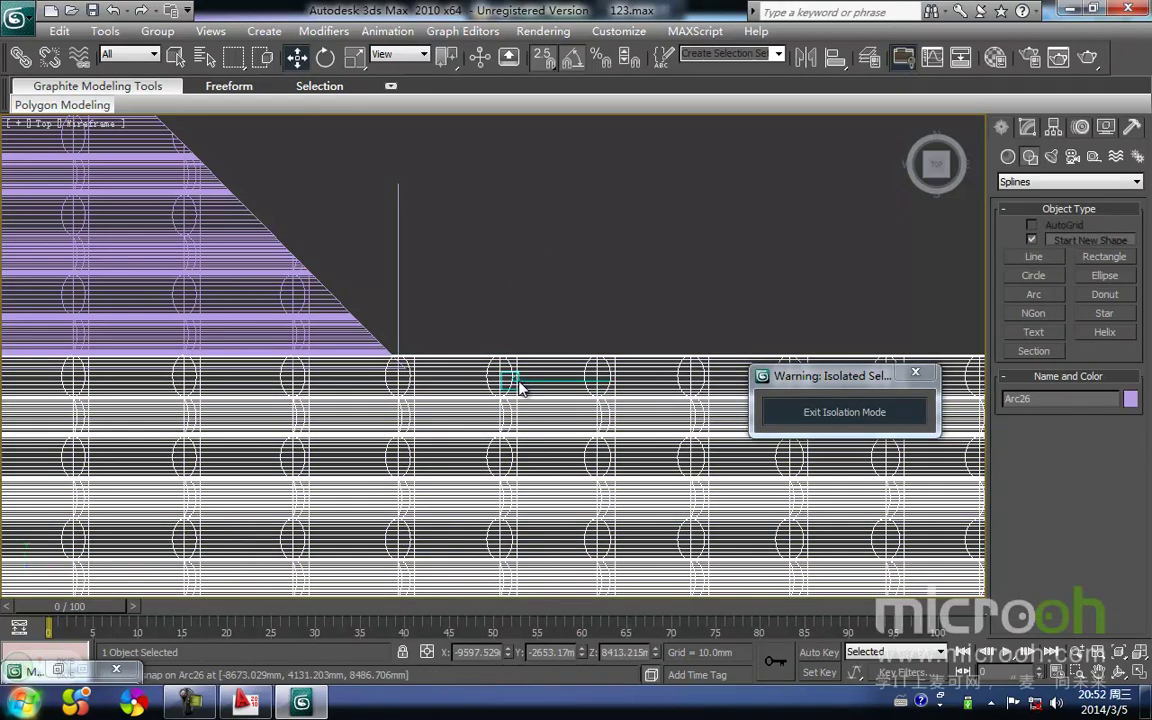
right_click(513, 380)
left_click(488, 341)
left_click(398, 189)
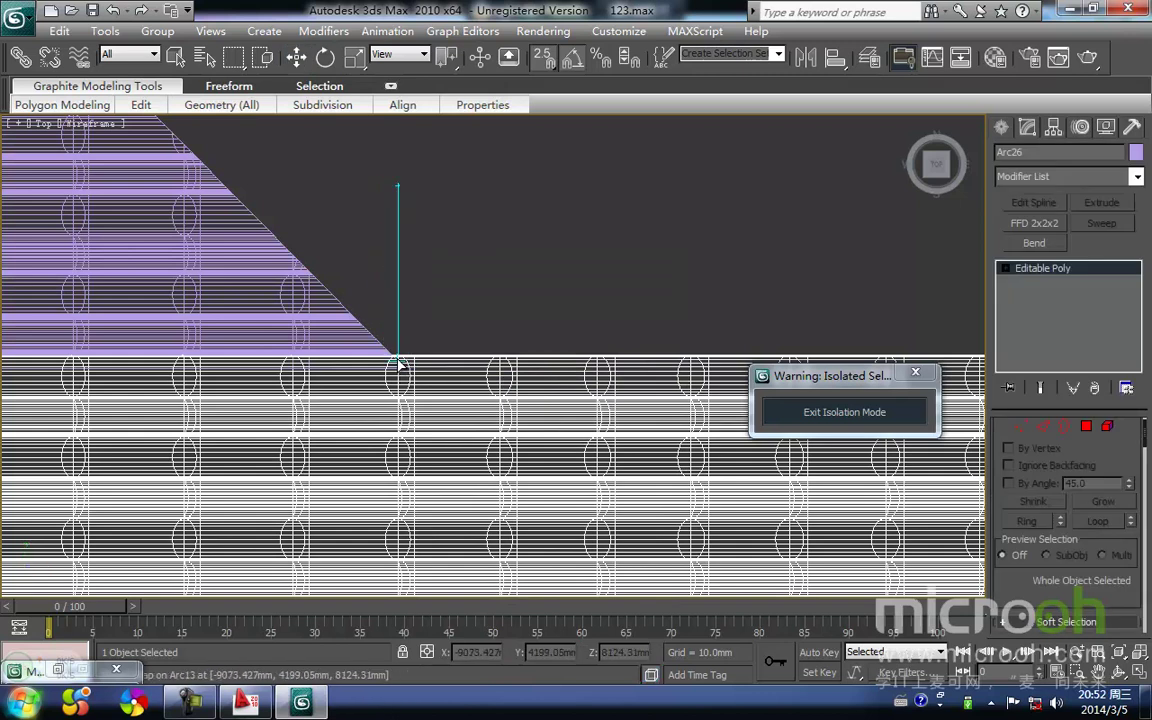
scroll(456, 331, "down", 3)
scroll(438, 318, "down", 2)
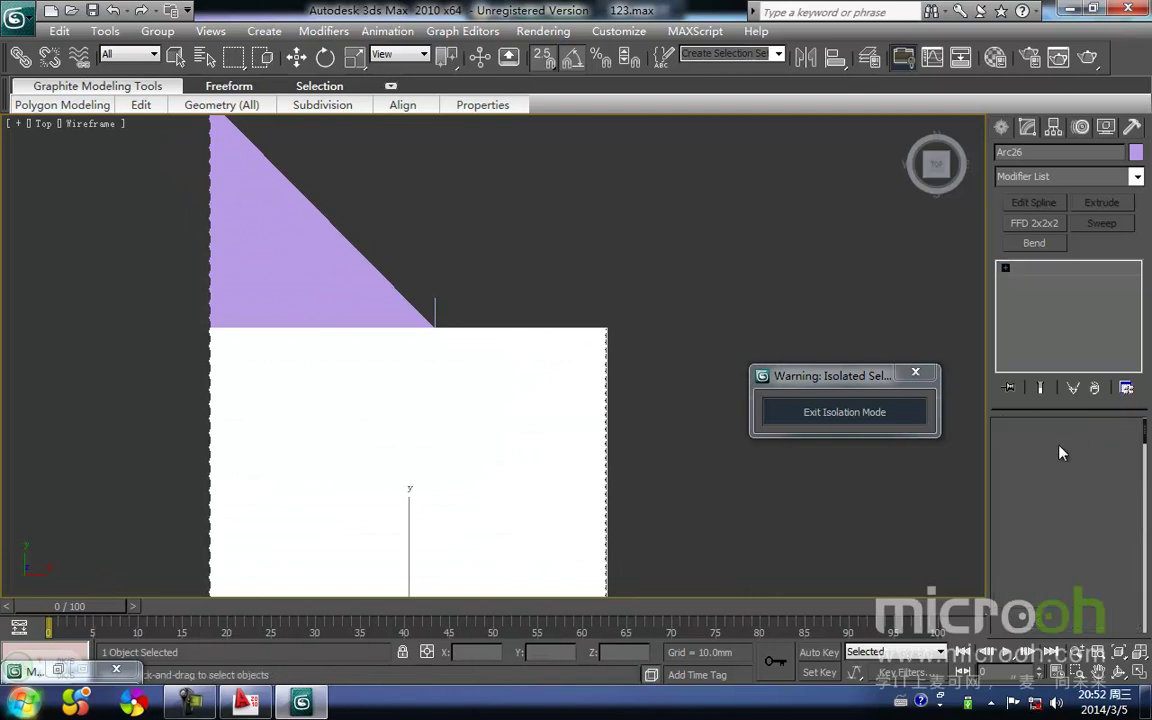
left_click(1043, 427)
mouse_move(1143, 438)
left_mouse_down()
mouse_move(1145, 472)
mouse_move(1145, 459)
left_mouse_up()
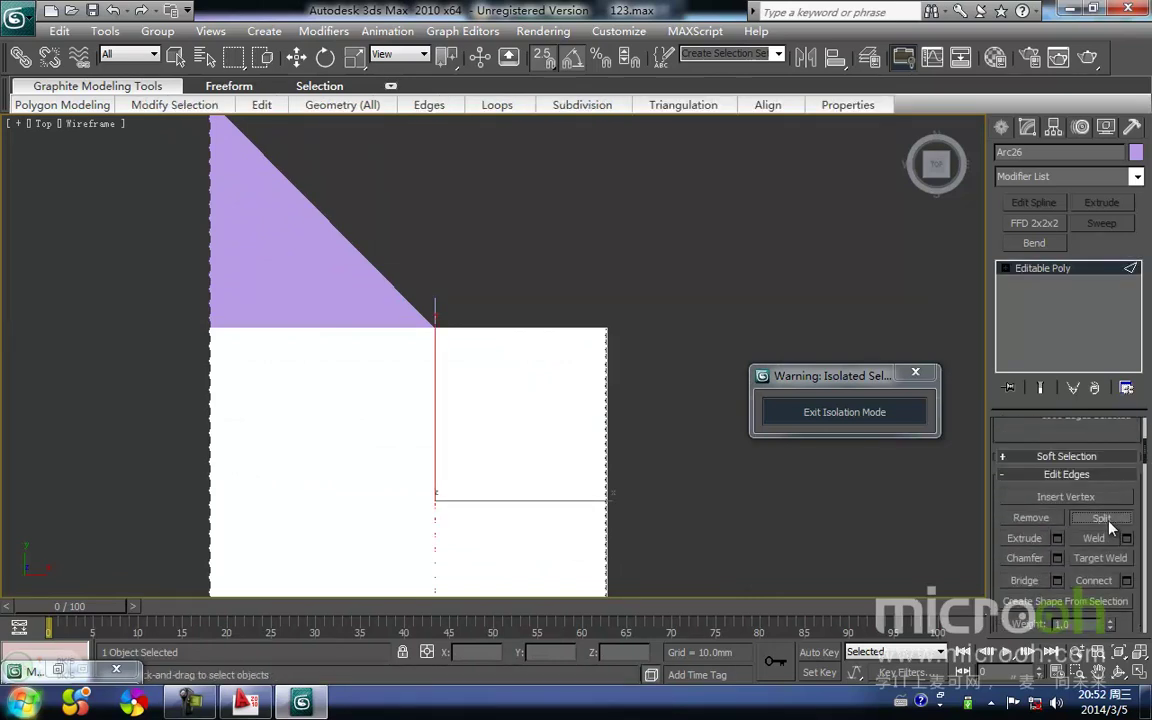
Step: Delete the side tile elements that extend inward past the slice, beyond the triangular corner piece
middle_click_drag(660, 394, 609, 341)
key("w")
scroll(625, 332, "down", 2)
key("5")
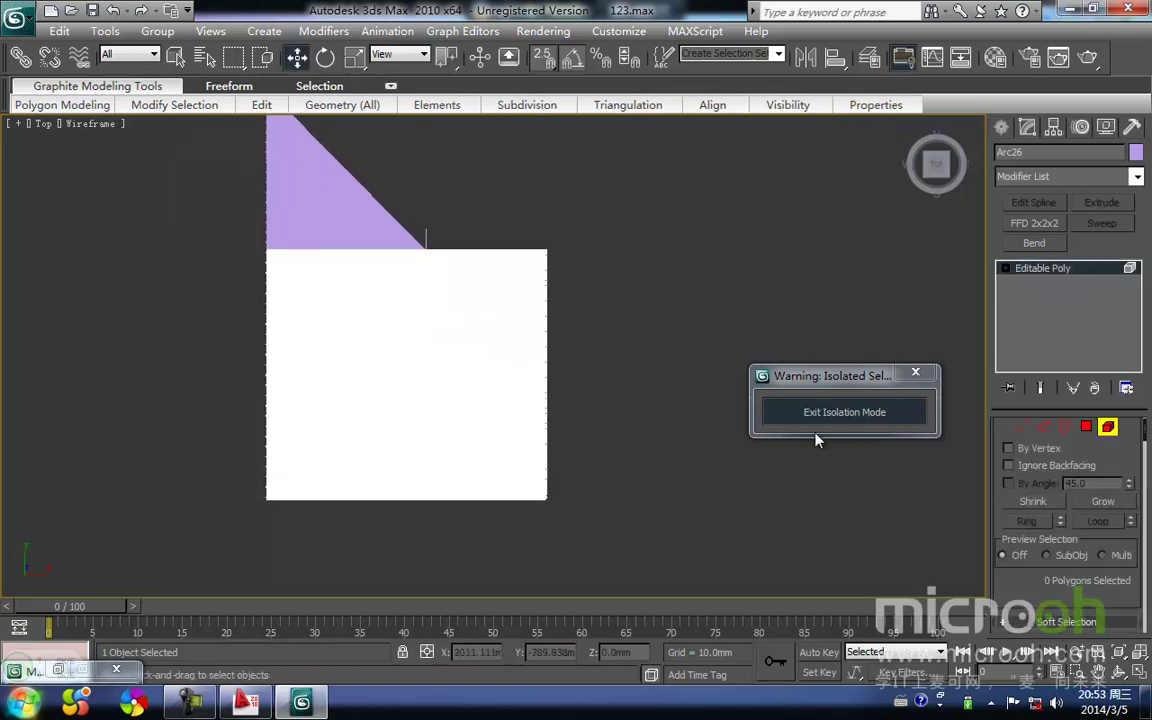
left_click_drag(631, 528, 492, 242)
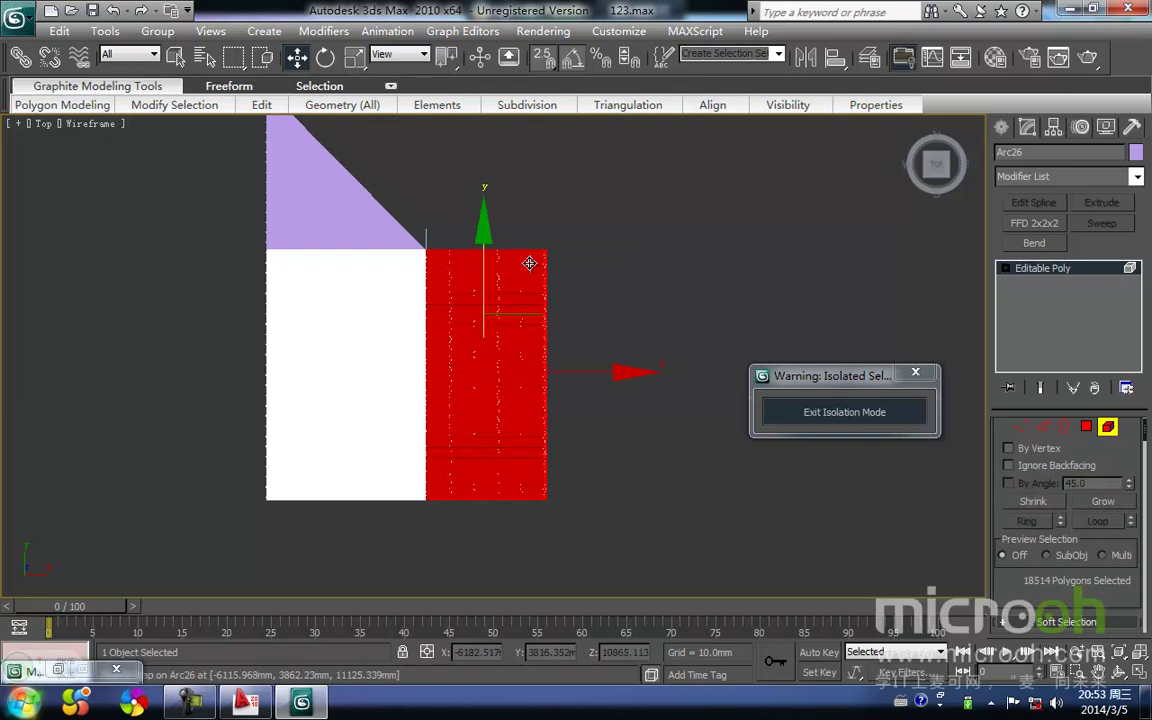
key("Delete")
middle_click_drag(471, 289, 508, 342)
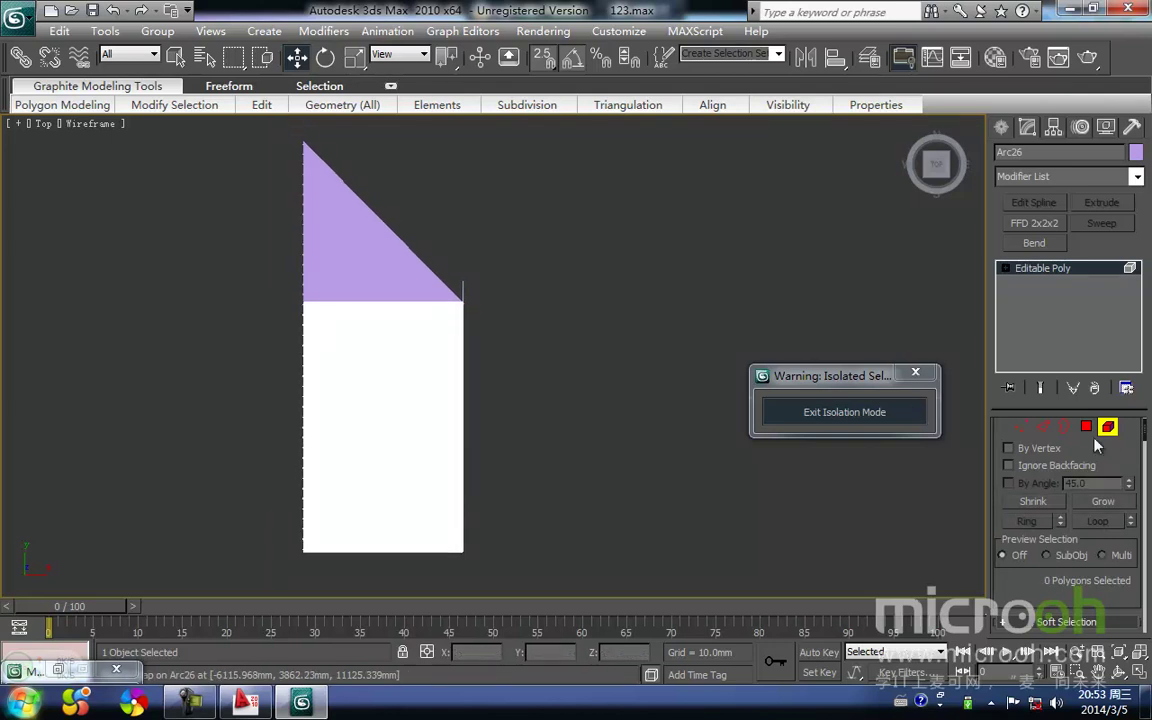
left_click(1110, 427)
Step: Delete the vertical guide line at the corner of the trimmed side tiles
middle_click_drag(597, 283, 597, 299)
scroll(597, 299, "up", 3)
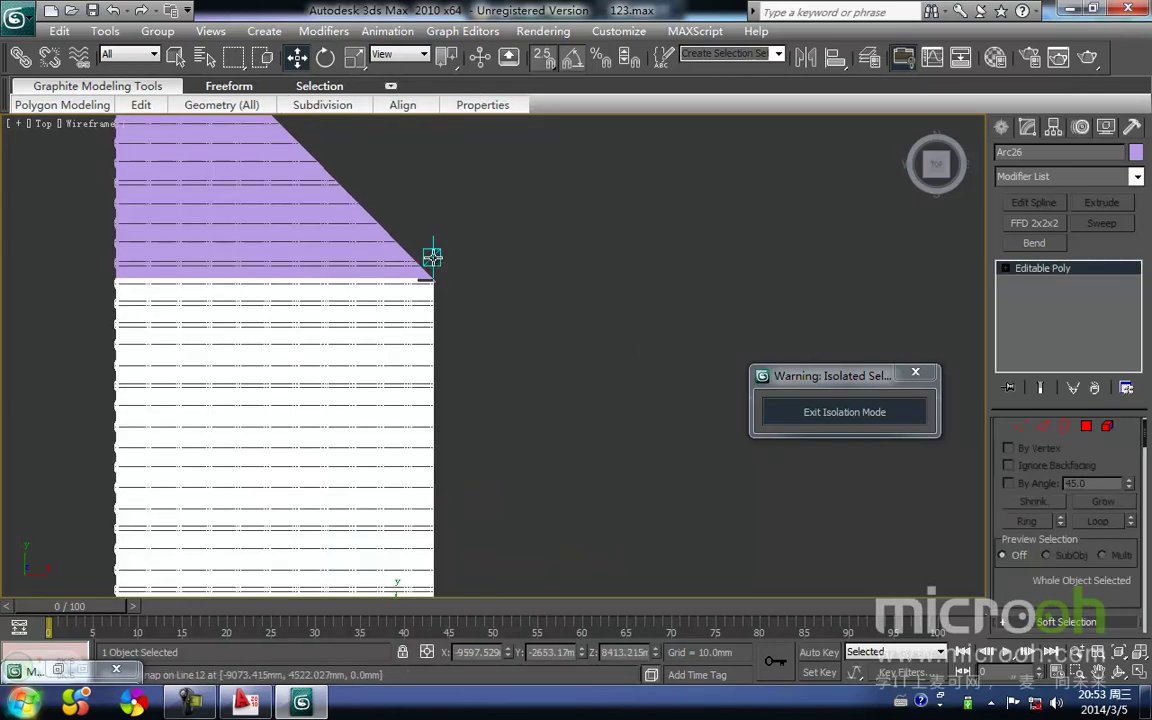
left_click(430, 260)
mouse_move(473, 259)
middle_mouse_down()
mouse_move(460, 261)
mouse_move(491, 262)
middle_mouse_up()
left_click(437, 262)
left_click(416, 241)
key("Delete")
scroll(491, 262, "down", 4)
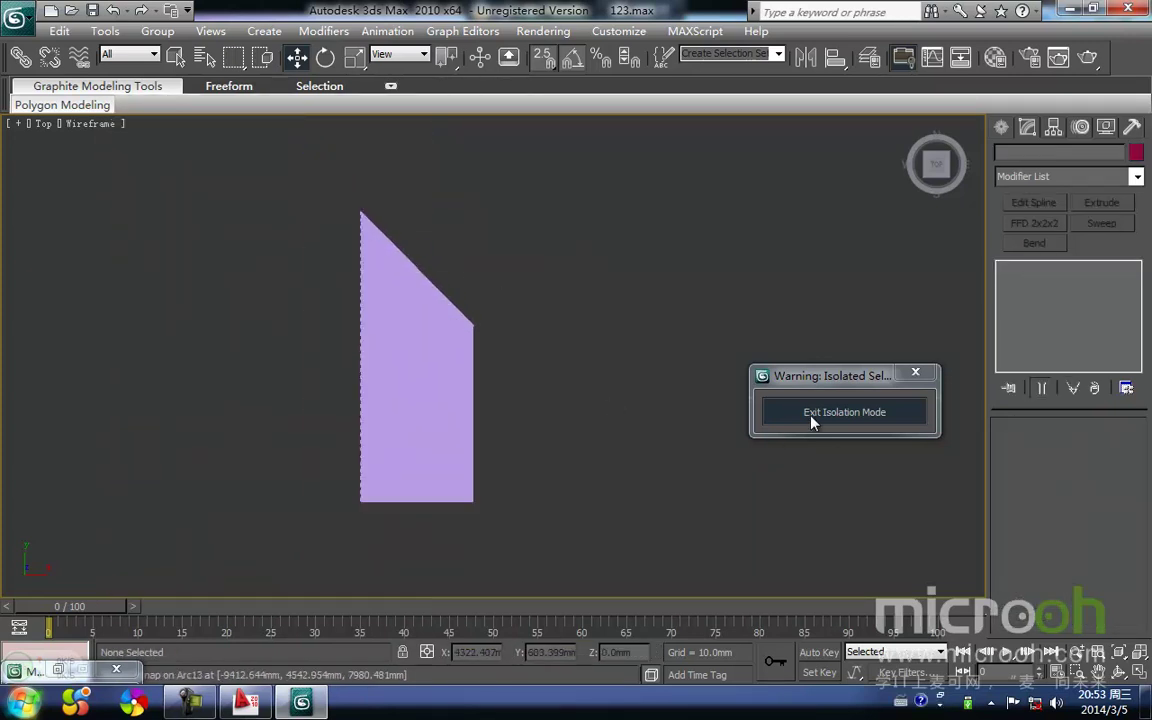
Step: Exit isolation mode to bring back the whole building
left_click(800, 412)
middle_click_drag(439, 478, 607, 391, "alt")
middle_click_drag(327, 350, 459, 381)
scroll(692, 404, "up", 2)
middle_click_drag(594, 442, 616, 479, "alt")
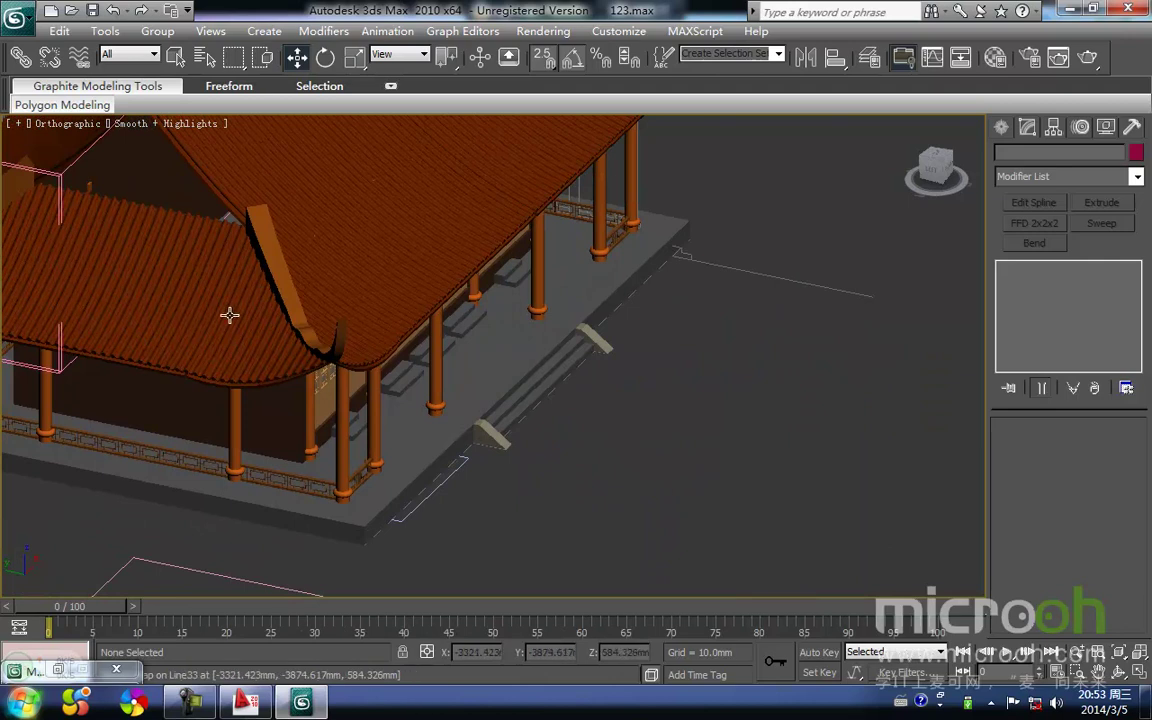
Step: Copy the trimmed side tile mesh along X to the opposite end of the roof and mirror the copy
left_click(154, 283)
key("t")
key("z")
scroll(476, 334, "down", 3)
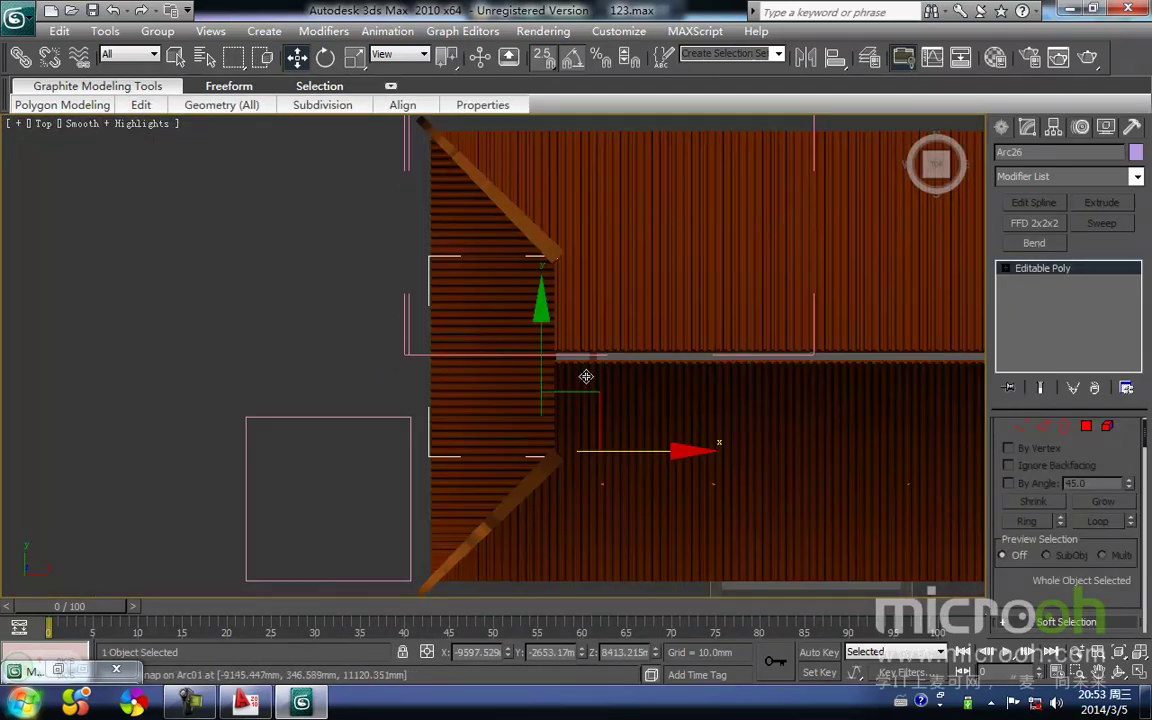
middle_click_drag(592, 380, 296, 360)
mouse_move(379, 431)
left_mouse_down("shift")
mouse_move(803, 404)
mouse_move(944, 406)
mouse_move(984, 424)
left_mouse_up("shift")
left_click(590, 432)
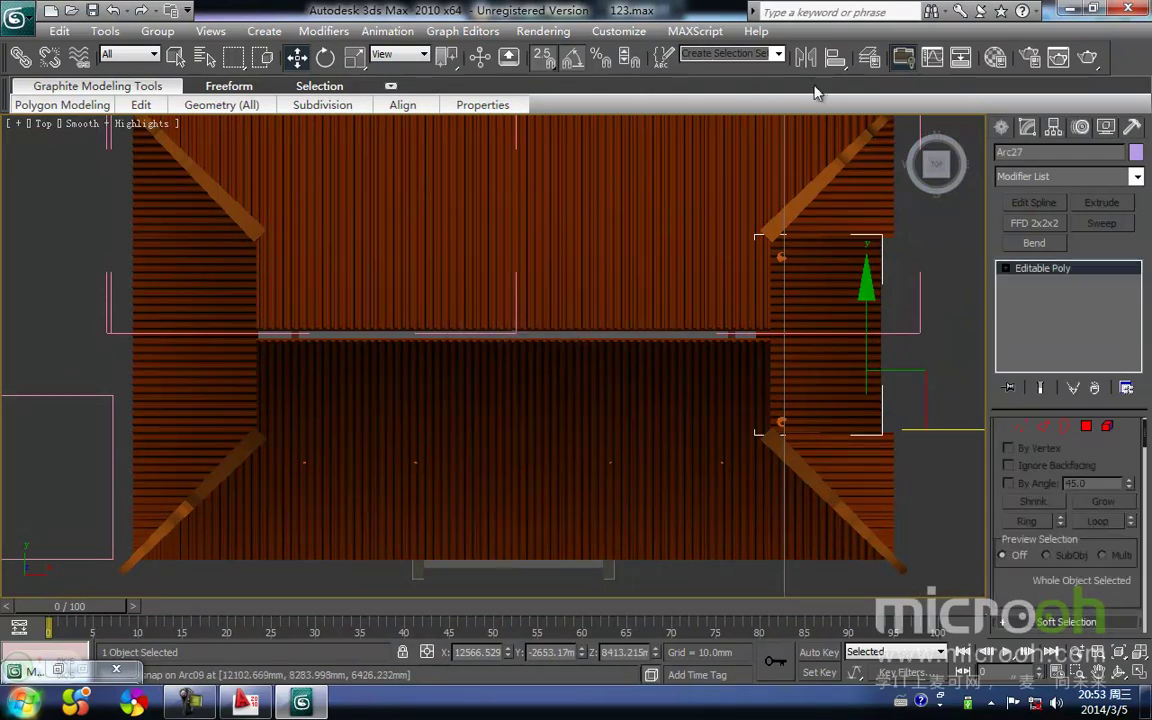
left_click(805, 57)
left_click(537, 475)
Step: Move the mirrored side tile copy along X so its outer edge snaps to the edge of the adjacent corner tiles
middle_click_drag(663, 395, 498, 413)
scroll(771, 434, "up", 2)
middle_click_drag(777, 422, 649, 390)
key("F3")
scroll(755, 430, "up", 4)
middle_click_drag(838, 476, 671, 411)
key("space")
left_click_drag(740, 446, 505, 446)
scroll(548, 285, "up", 6)
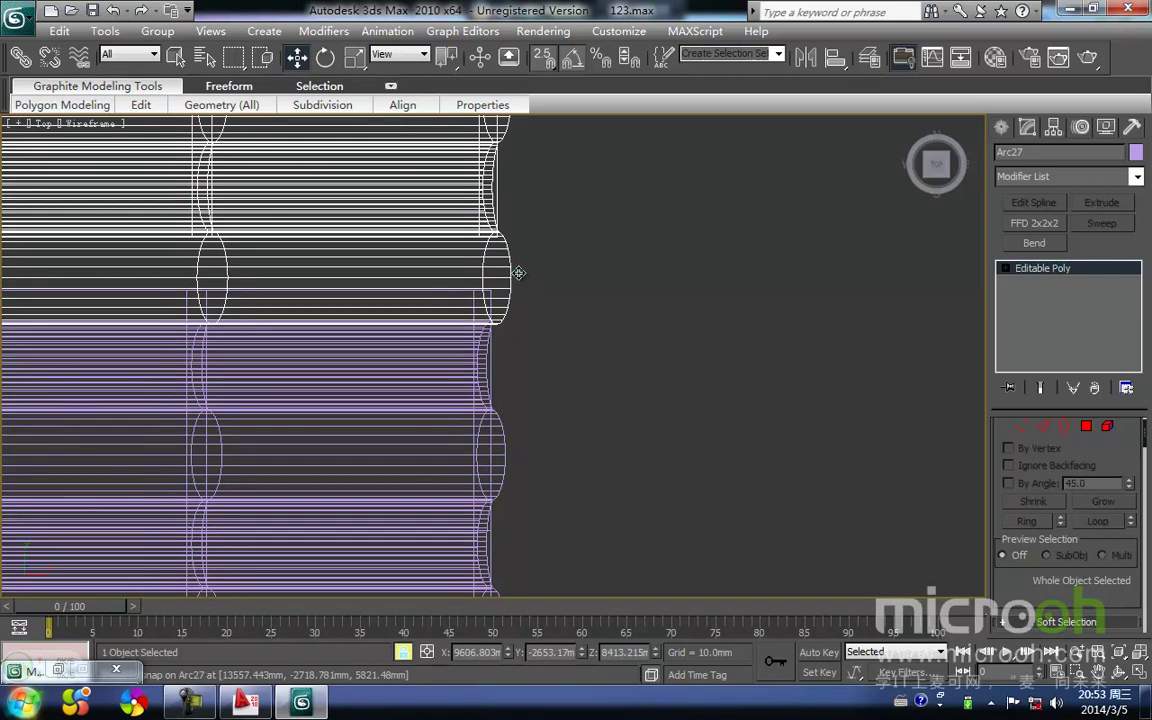
left_click_drag(512, 271, 509, 449)
key("space")
left_click(532, 398)
Step: Examine the open gable triangle above the new side tiles and the overall roof in shaded view
scroll(532, 394, "down", 8)
key("F3")
mouse_move(560, 419)
middle_mouse_down("alt")
mouse_move(473, 337)
mouse_move(464, 306)
middle_mouse_up("alt")
mouse_move(550, 176)
middle_mouse_down()
mouse_move(453, 471)
mouse_move(499, 374)
middle_mouse_up()
scroll(462, 465, "up", 4)
scroll(447, 462, "up", 4)
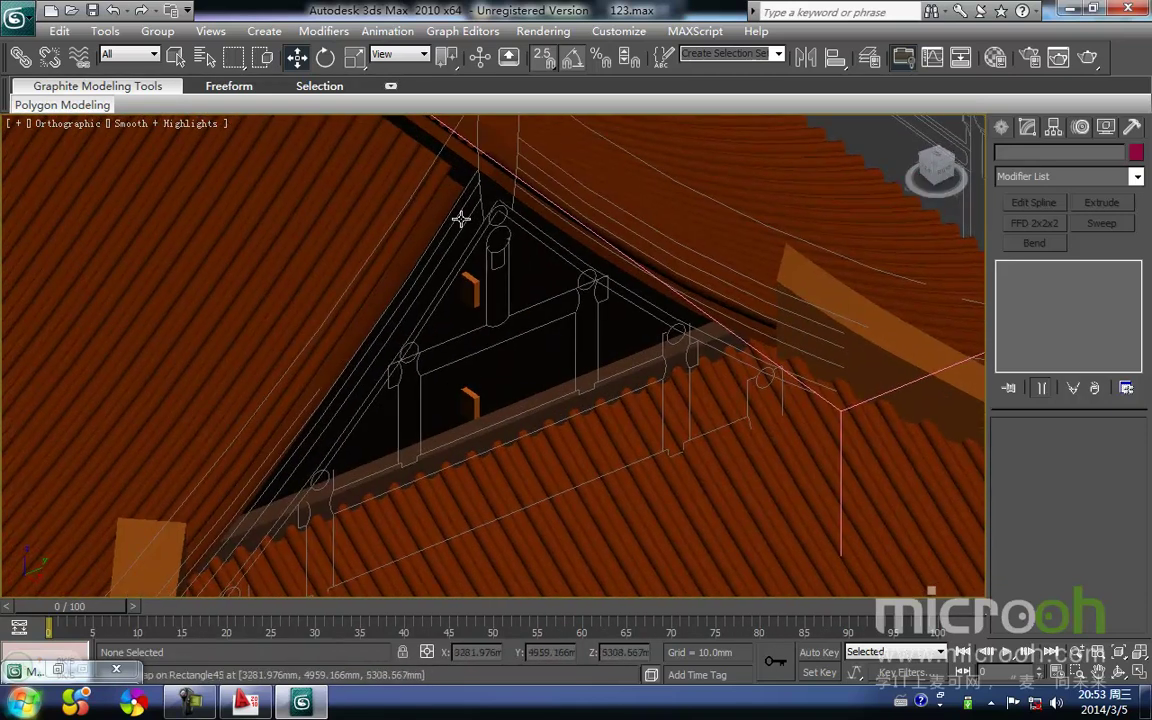
scroll(432, 383, "down", 5)
mouse_move(529, 471)
middle_mouse_down("alt")
mouse_move(597, 463)
mouse_move(537, 463)
middle_mouse_up("alt")
scroll(538, 463, "down", 2)
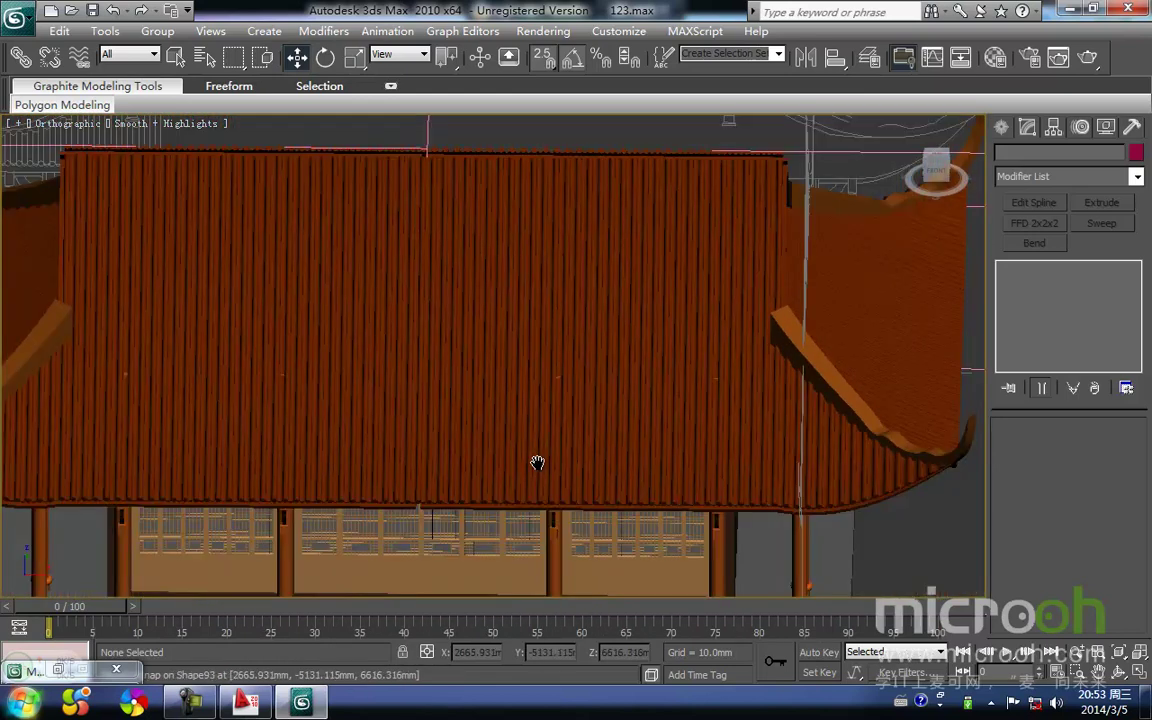
scroll(470, 450, "down", 5)
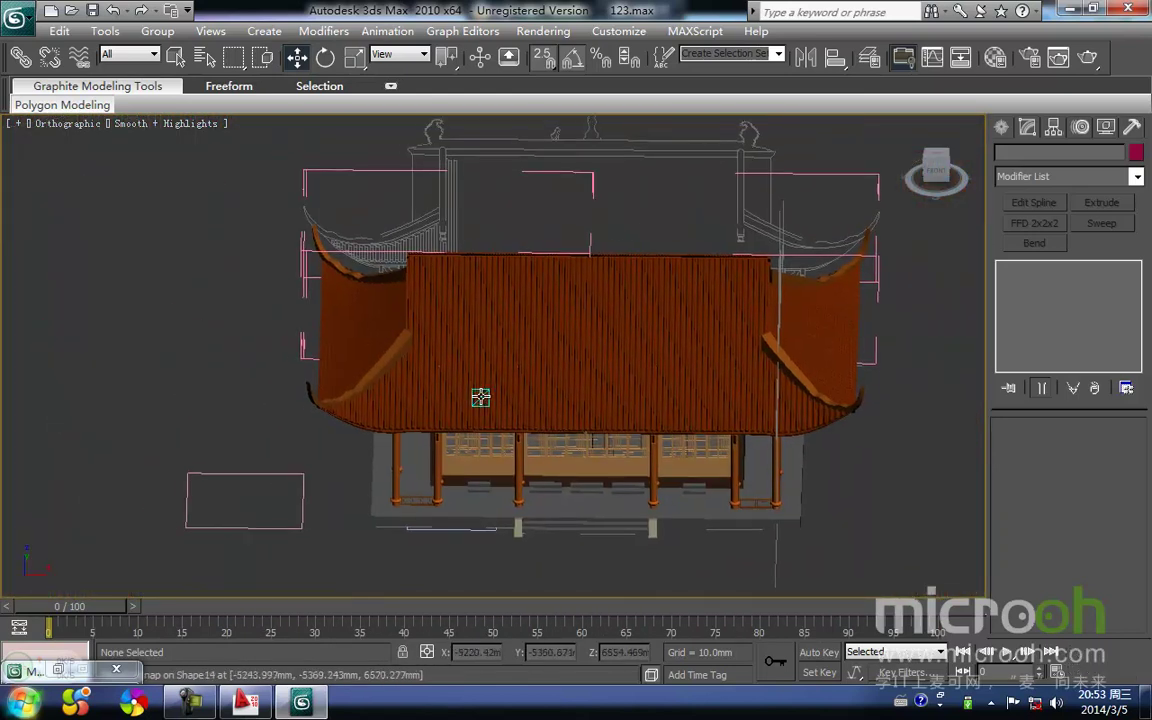
Step: Hide all geometry and show the reference linework in the Left view
key("f")
key("F3")
scroll(359, 357, "up", 2)
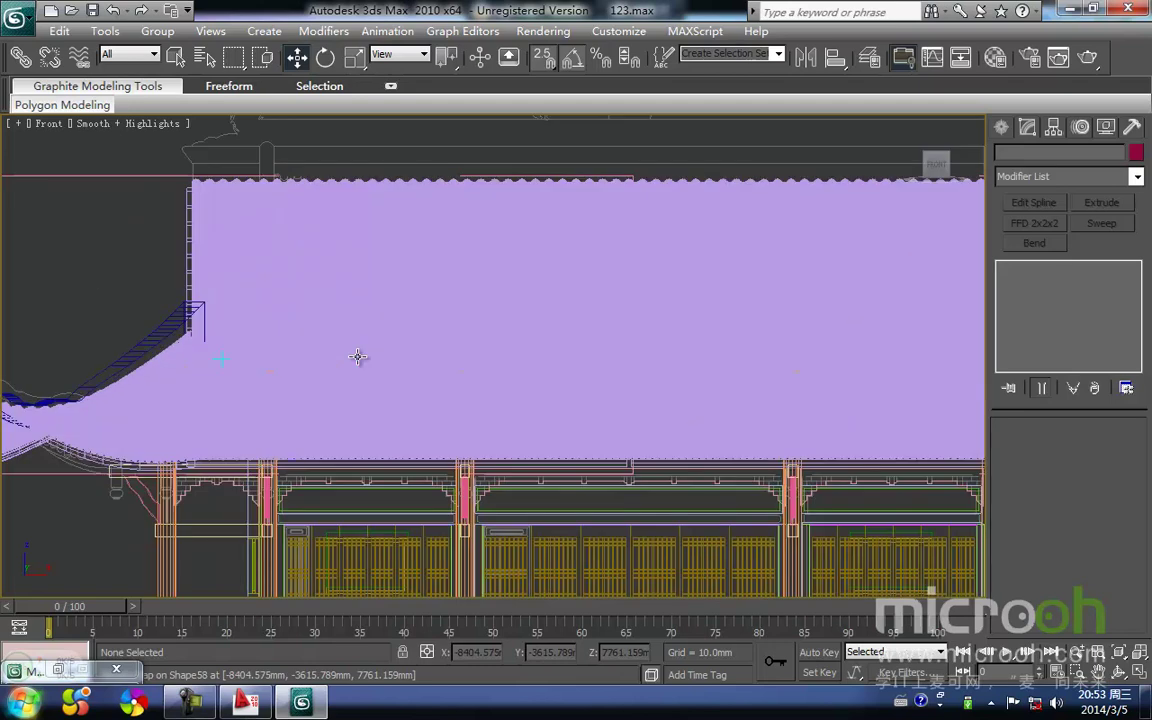
middle_click_drag(332, 316, 334, 338)
scroll(333, 338, "down", 1)
scroll(333, 338, "down", 2)
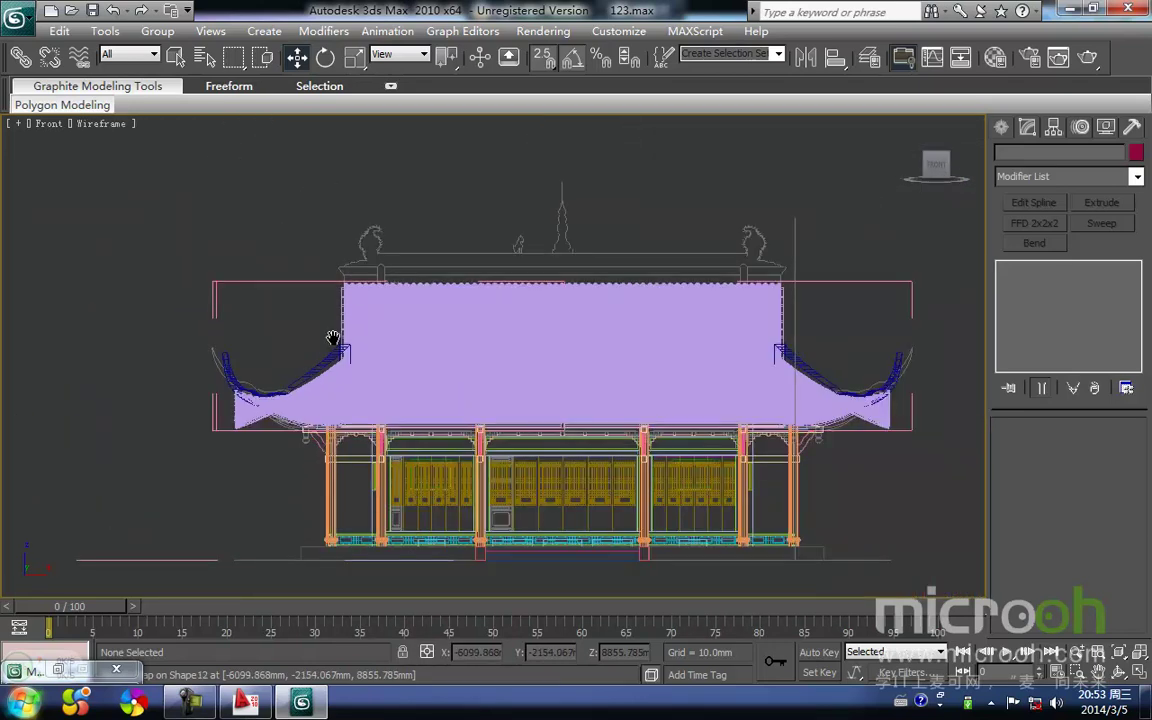
key("shift+g")
scroll(426, 368, "up", 3)
middle_click_drag(320, 360, 450, 509)
middle_click_drag(442, 360, 408, 333)
key("l")
key("z")
middle_click_drag(519, 350, 486, 365)
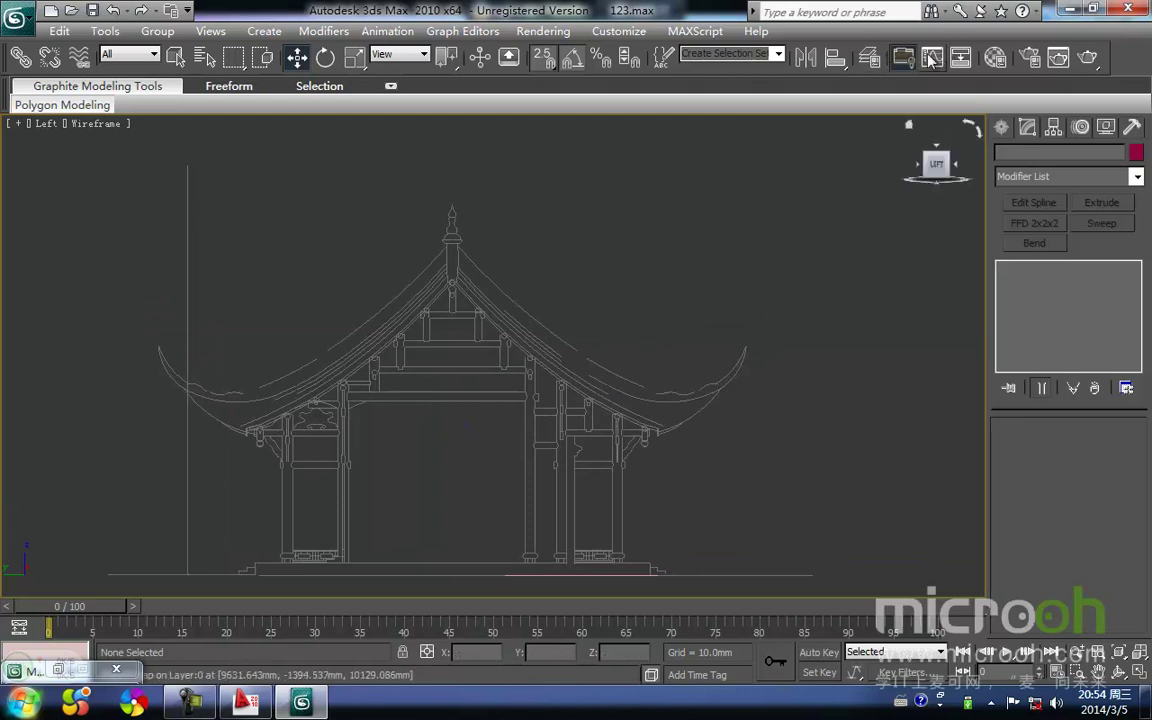
Step: Unhide the chelimian layer and hide the pomian layer so the side elevation shows its gable
left_click(867, 58)
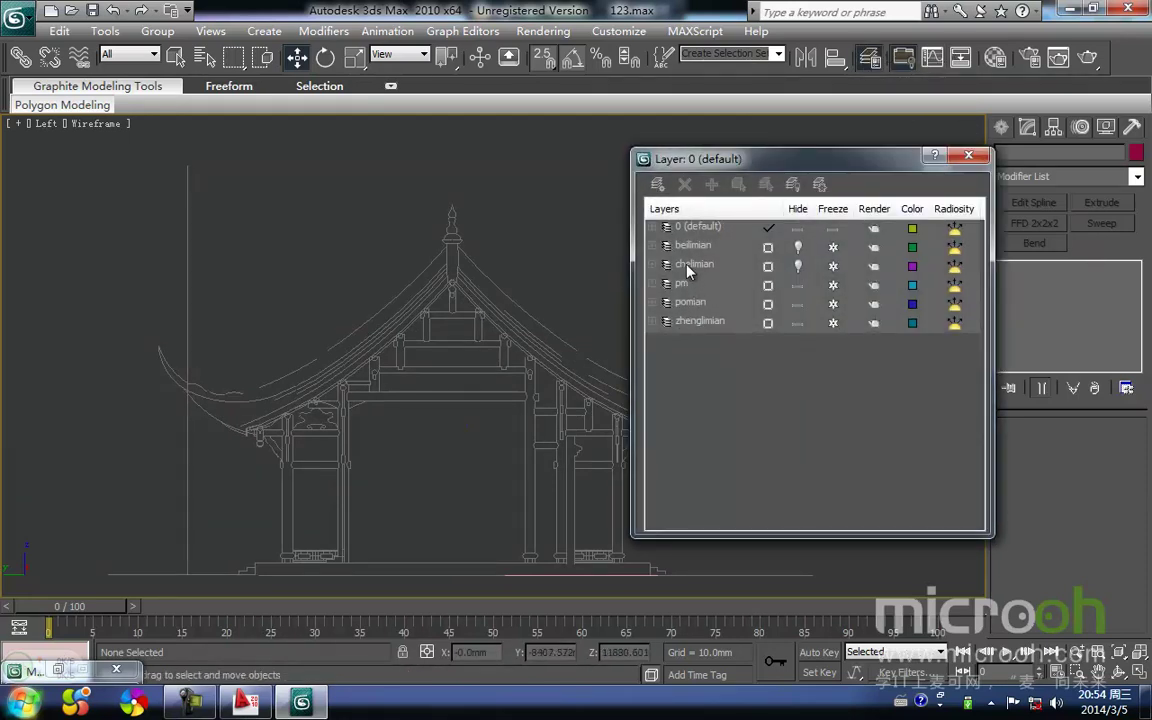
left_click(798, 266)
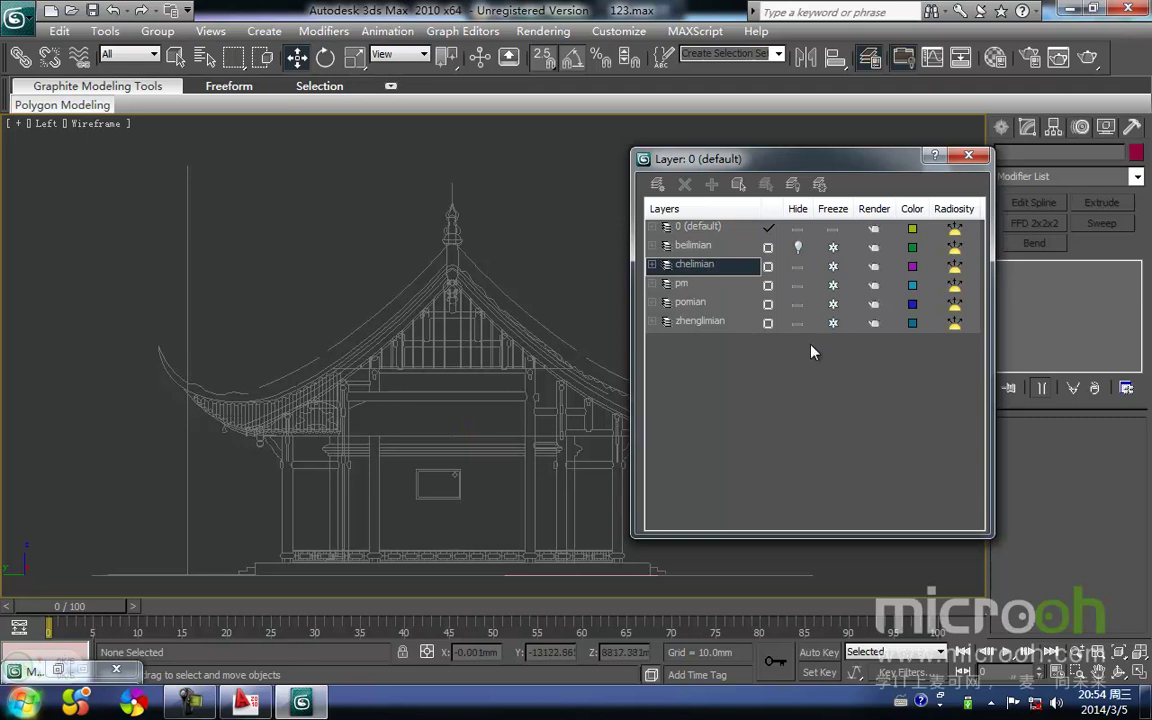
left_click(798, 304)
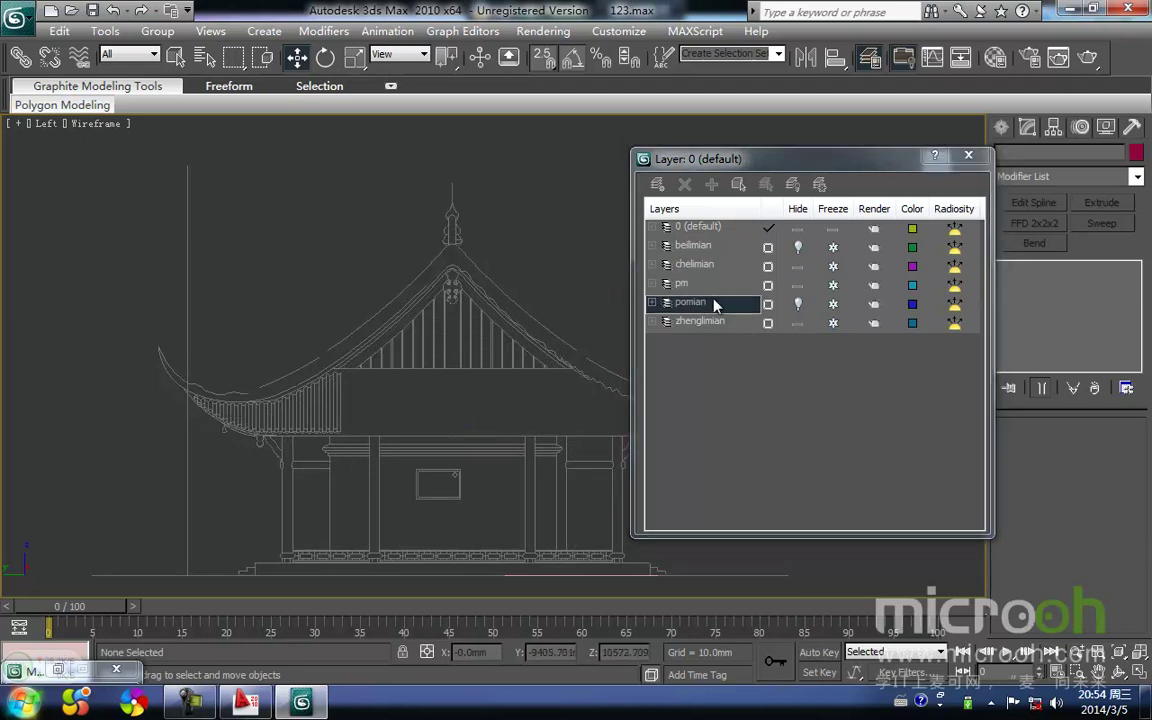
left_click(967, 157)
scroll(406, 327, "up", 5)
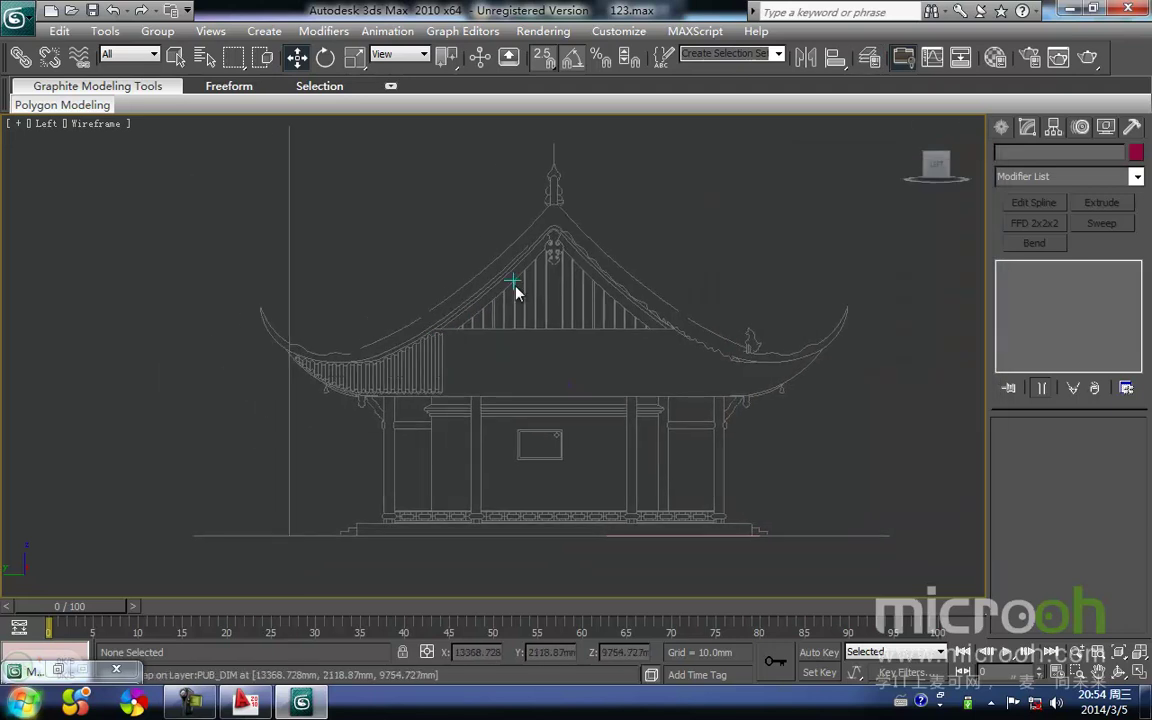
middle_click_drag(458, 319, 481, 420)
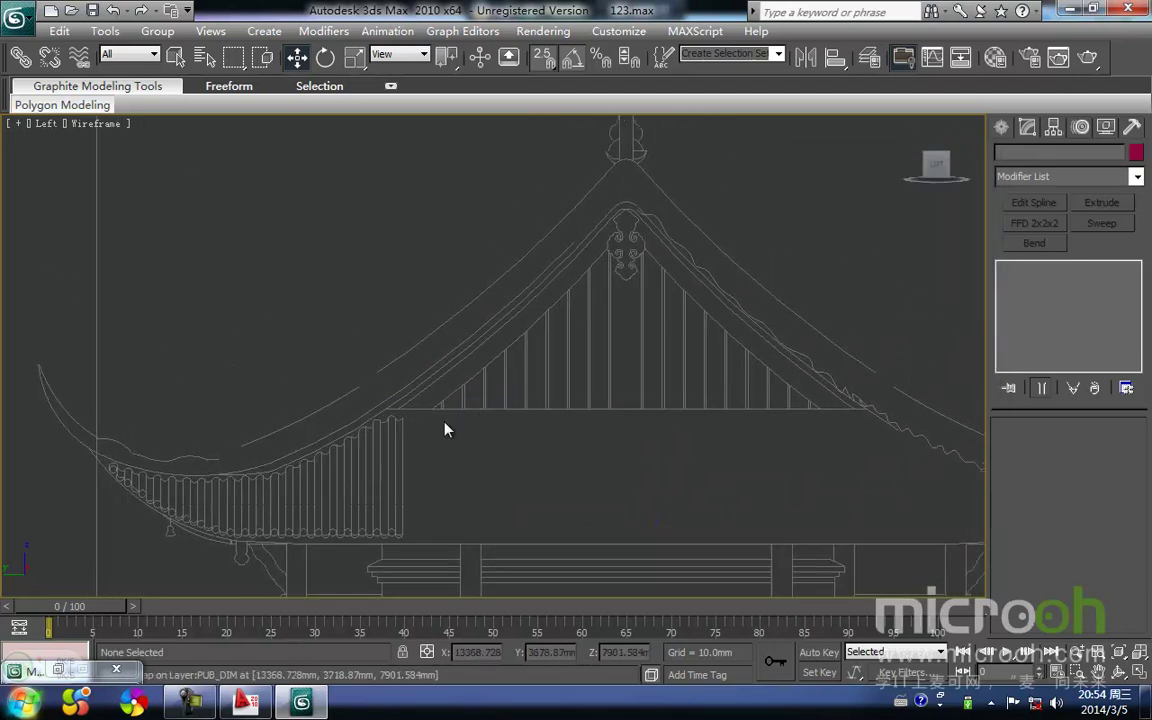
middle_click_drag(791, 391, 716, 387)
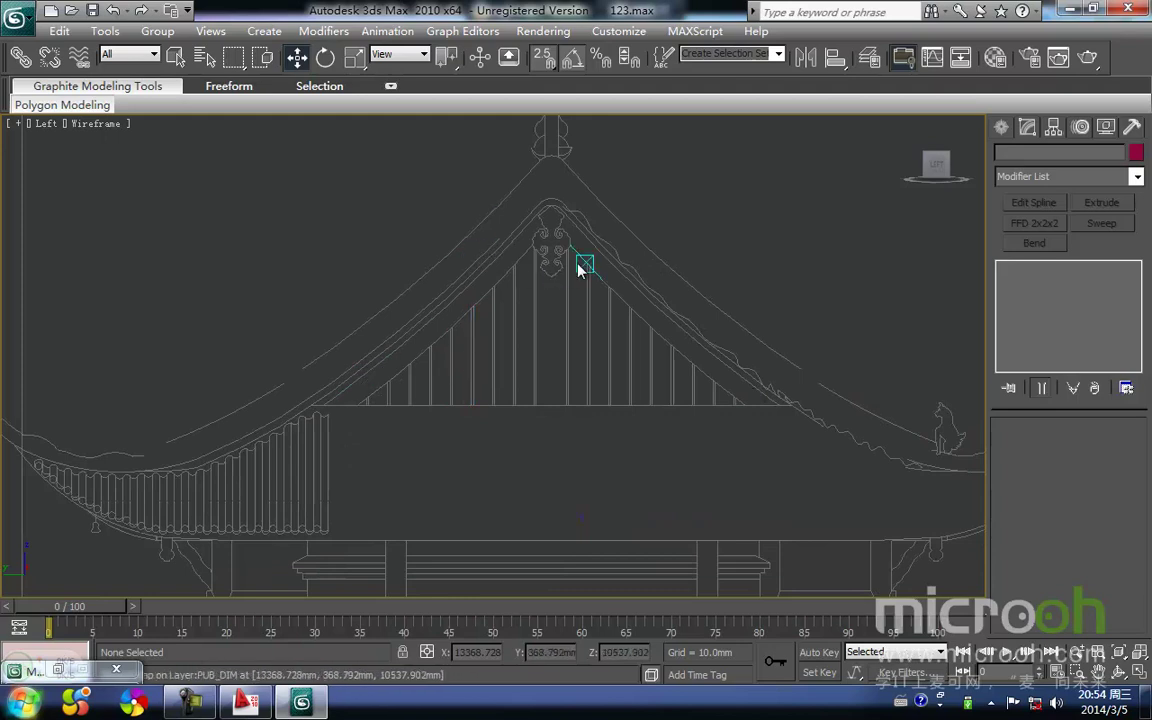
Step: Examine the gable linework in the side elevation and the open gable of the shaded roof from outside and below
middle_click_drag(543, 395, 577, 378)
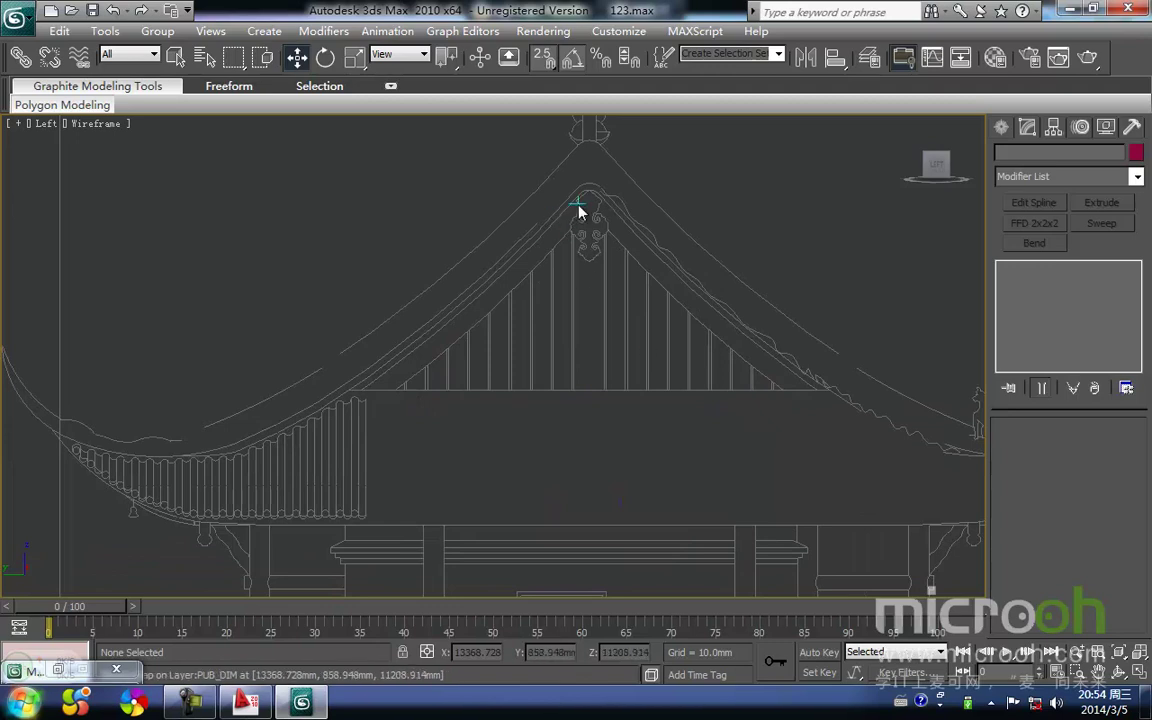
middle_click_drag(535, 378, 522, 386)
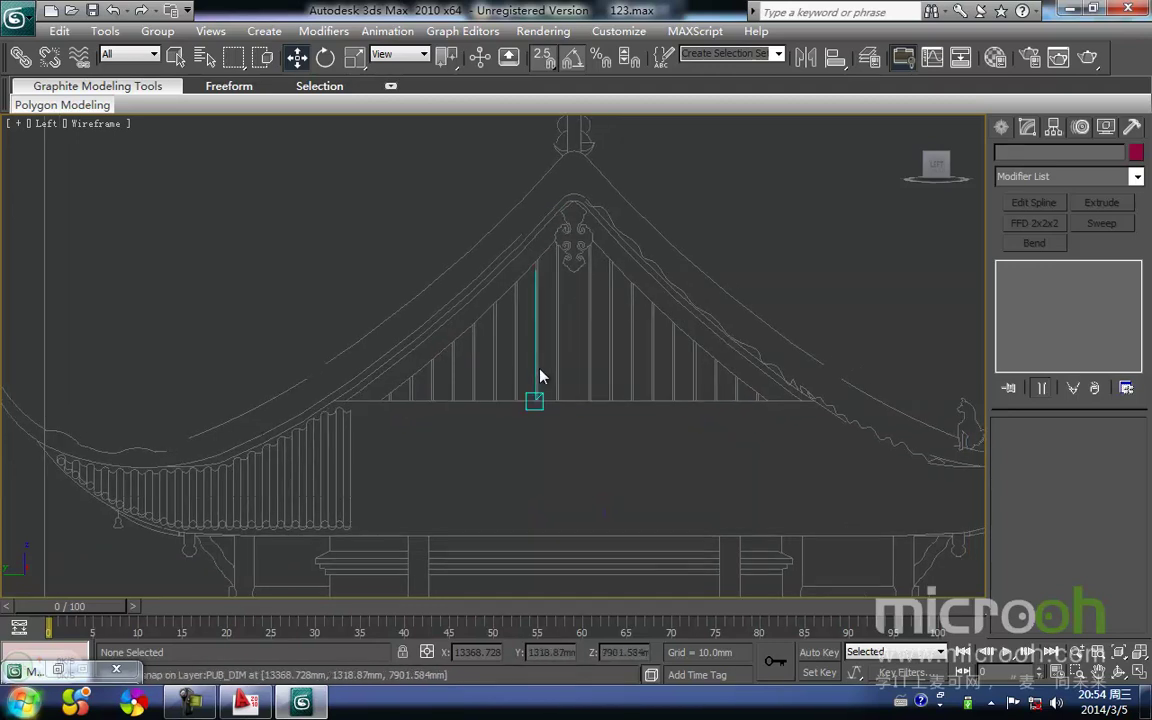
scroll(542, 378, "down", 5)
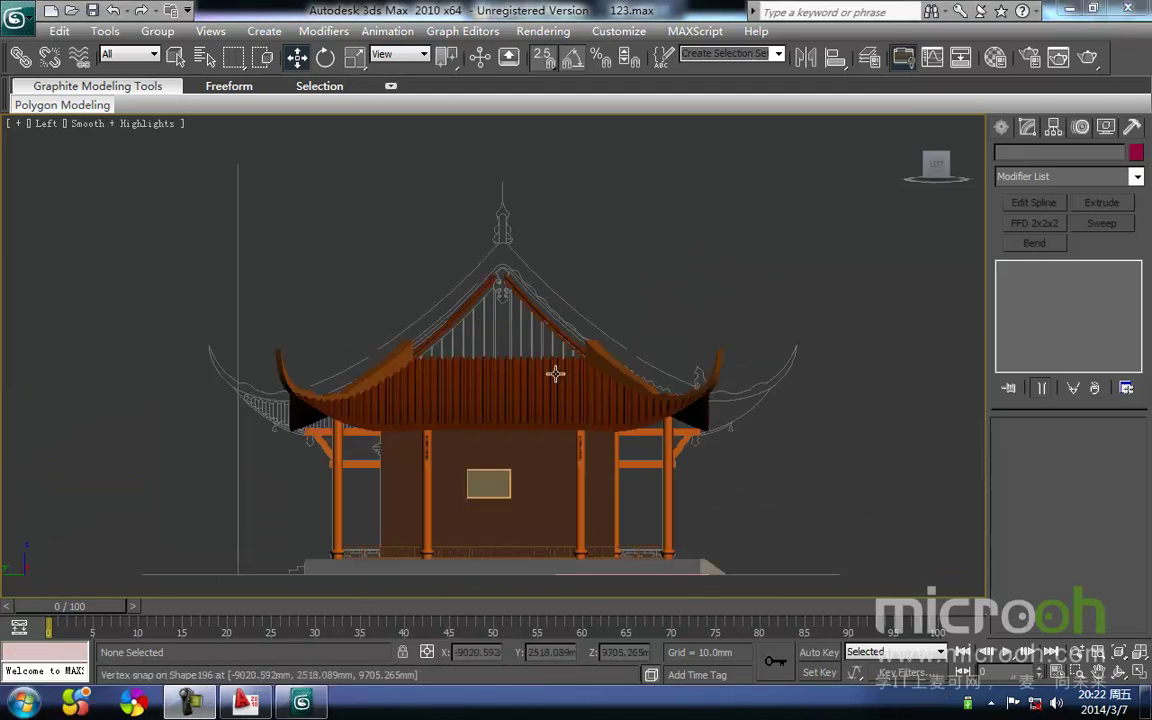
middle_click_drag(572, 386, 594, 296)
scroll(601, 366, "down", 4)
middle_click_drag(602, 368, 565, 380, "alt")
scroll(395, 315, "up", 10)
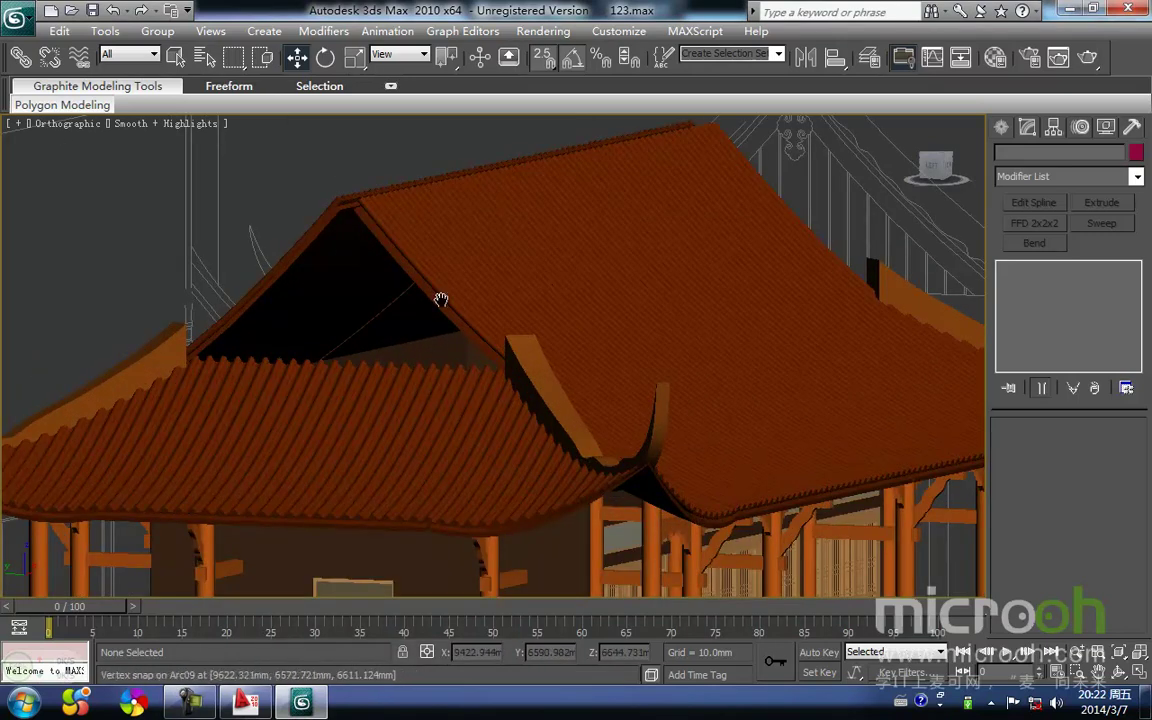
middle_click_drag(425, 404, 468, 265)
middle_click_drag(480, 441, 457, 356, "alt")
key("z")
scroll(437, 486, "up", 3)
middle_click_drag(437, 482, 490, 285)
scroll(468, 378, "up", 6)
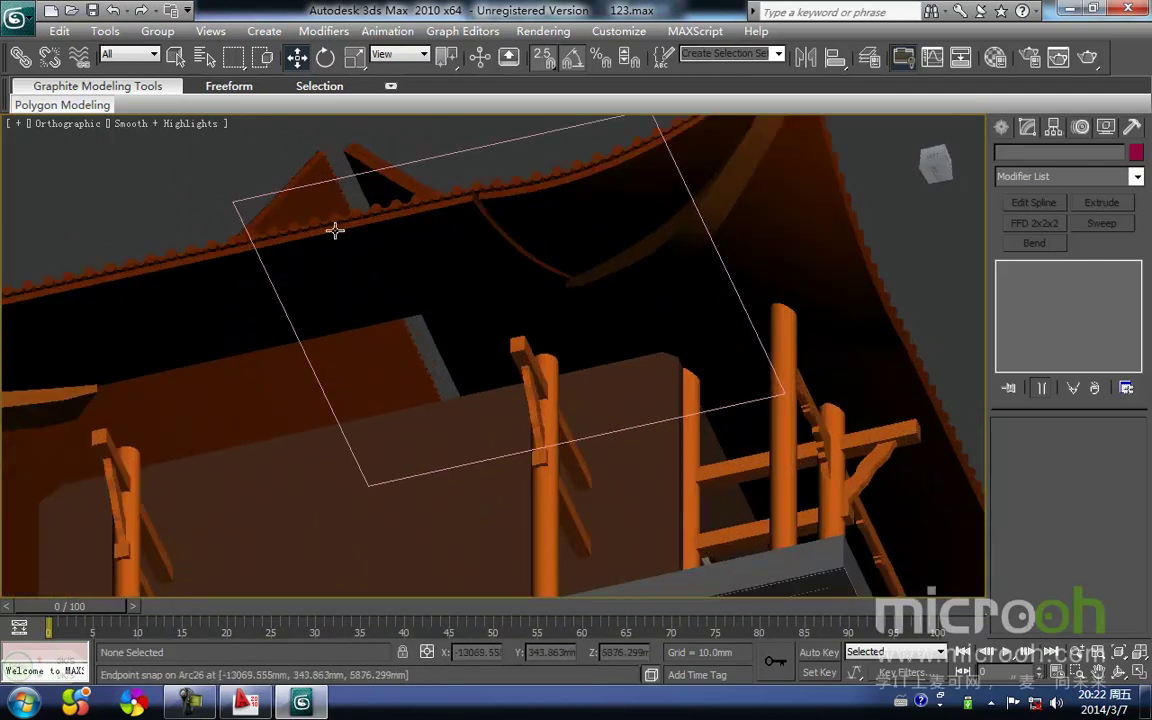
middle_click_drag(600, 357, 595, 256)
scroll(537, 337, "down", 8)
middle_click_drag(526, 416, 616, 534, "alt")
Step: Isolate the end wall together with the two adjoining roof tile groups in the Left view
left_click(466, 414)
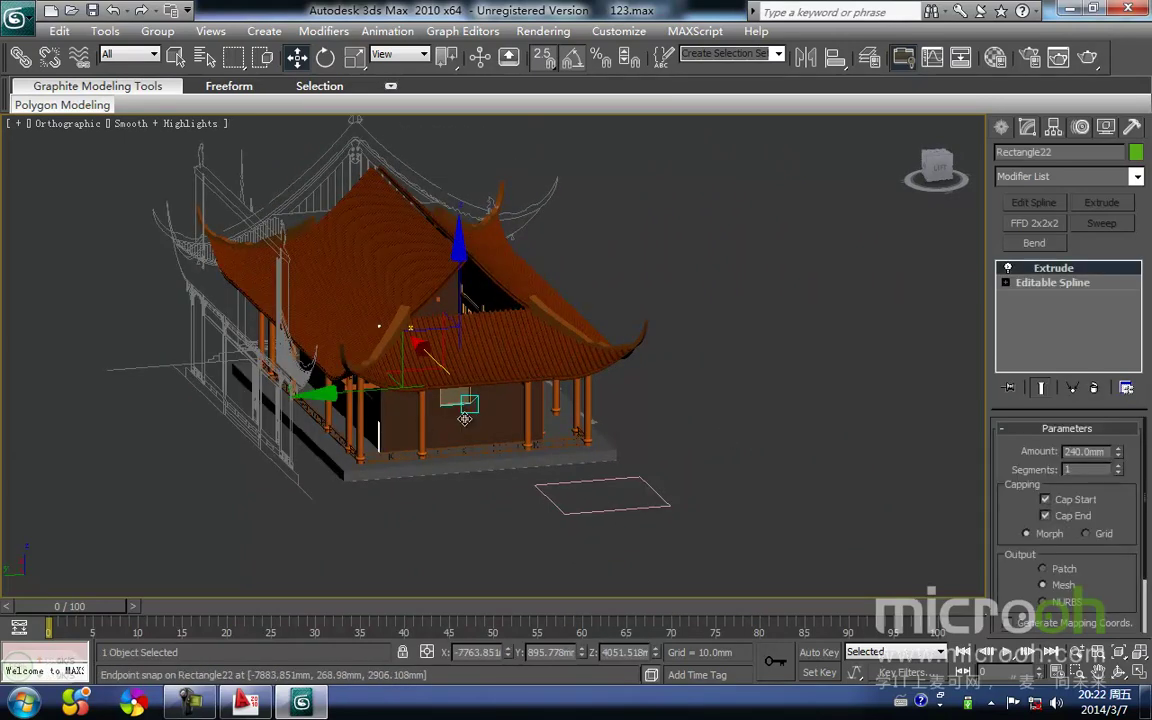
key("l")
key("z")
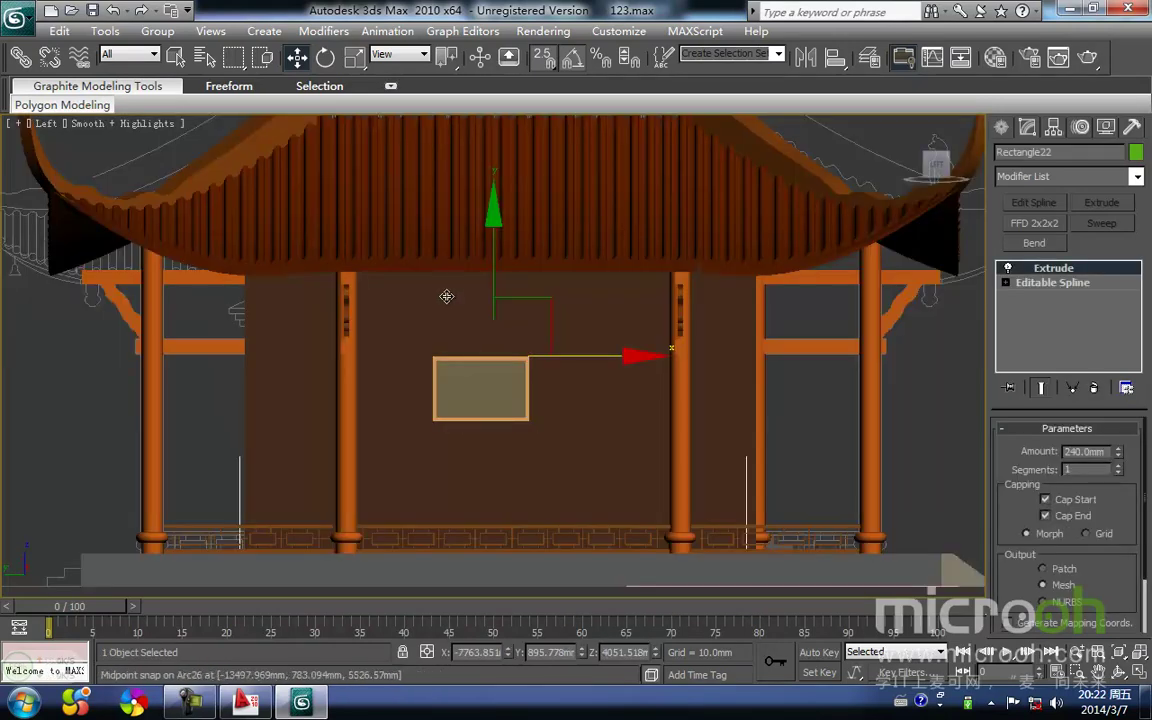
middle_click_drag(447, 288, 442, 481)
scroll(424, 293, "down", 2)
left_click(429, 262)
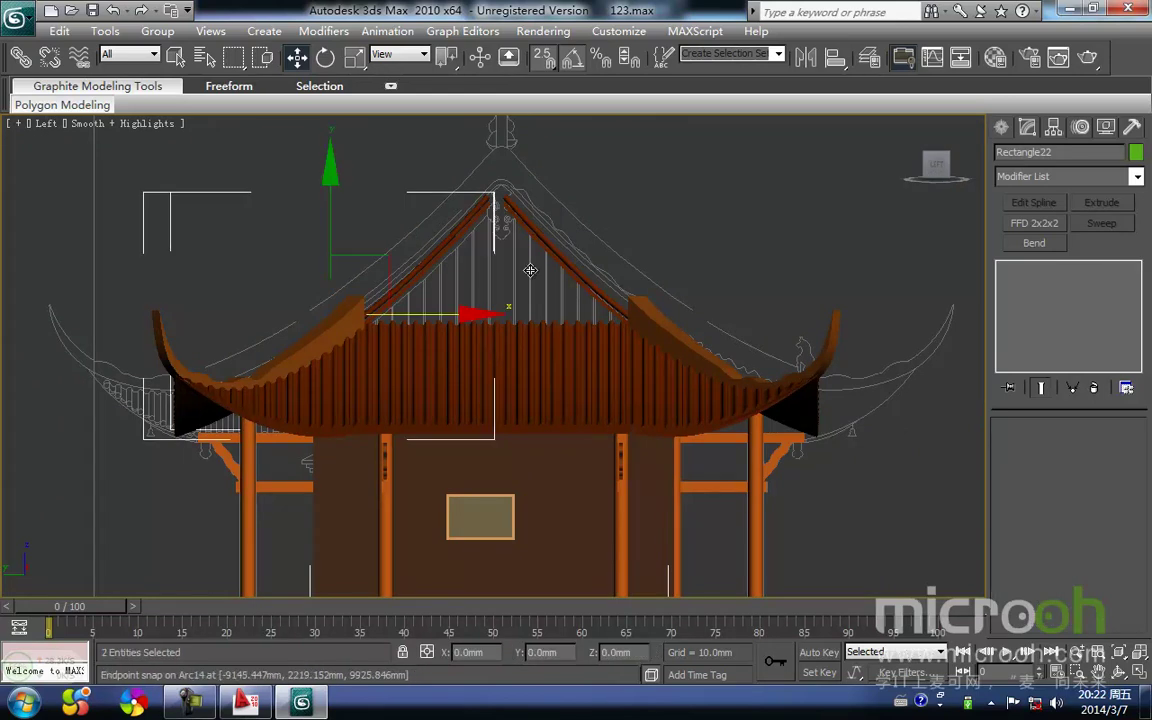
left_click(562, 255, "ctrl")
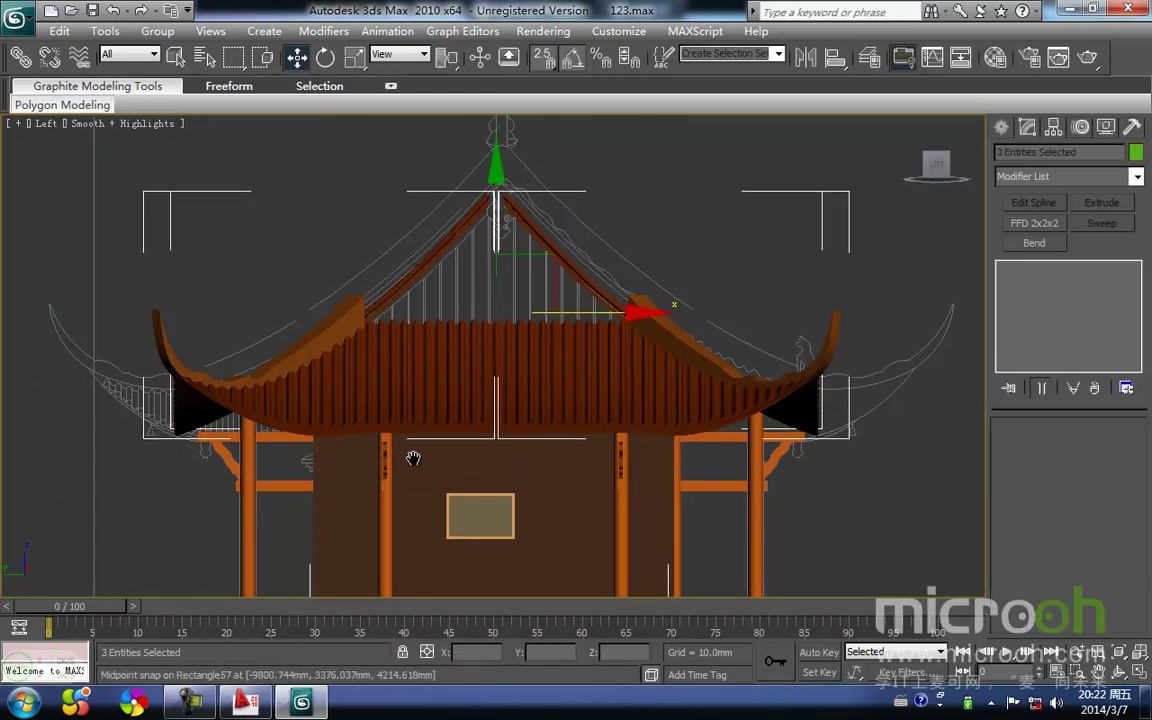
key("alt+q")
Step: Start a Line in wireframe display at the end wall's upper corner, where it meets the first roof slope
middle_click_drag(441, 270, 564, 334)
key("F3")
left_click(423, 336)
scroll(380, 351, "up", 4)
scroll(362, 354, "up", 2)
right_click(419, 319, "ctrl")
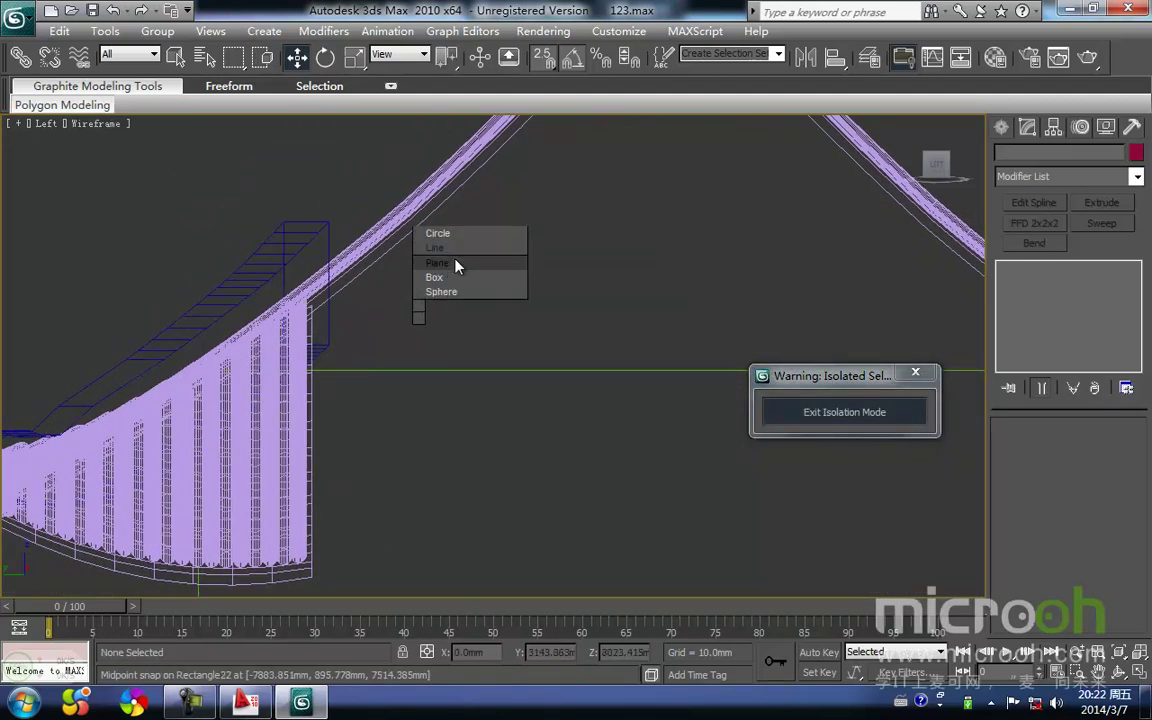
left_click(436, 247)
scroll(303, 296, "up", 5)
middle_click_drag(211, 321, 226, 416)
scroll(514, 309, "down", 8)
middle_click_drag(621, 206, 522, 252)
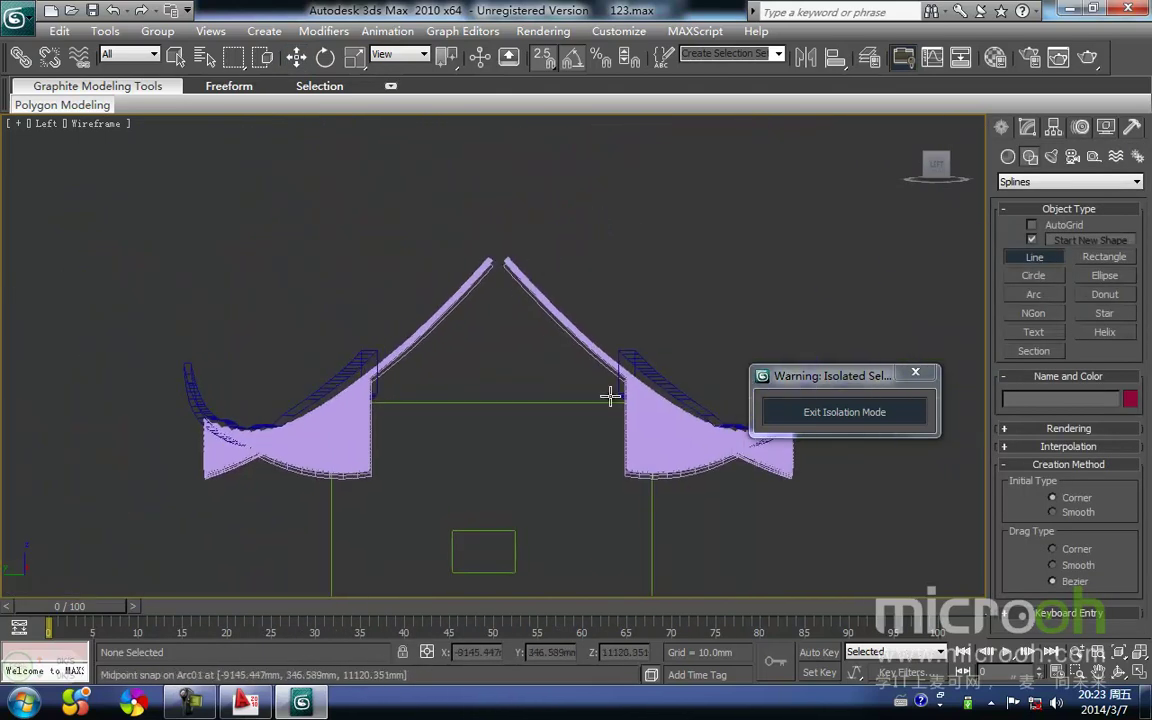
scroll(556, 333, "up", 3)
scroll(273, 442, "up", 5)
scroll(323, 370, "up", 3)
middle_click_drag(126, 360, 442, 343)
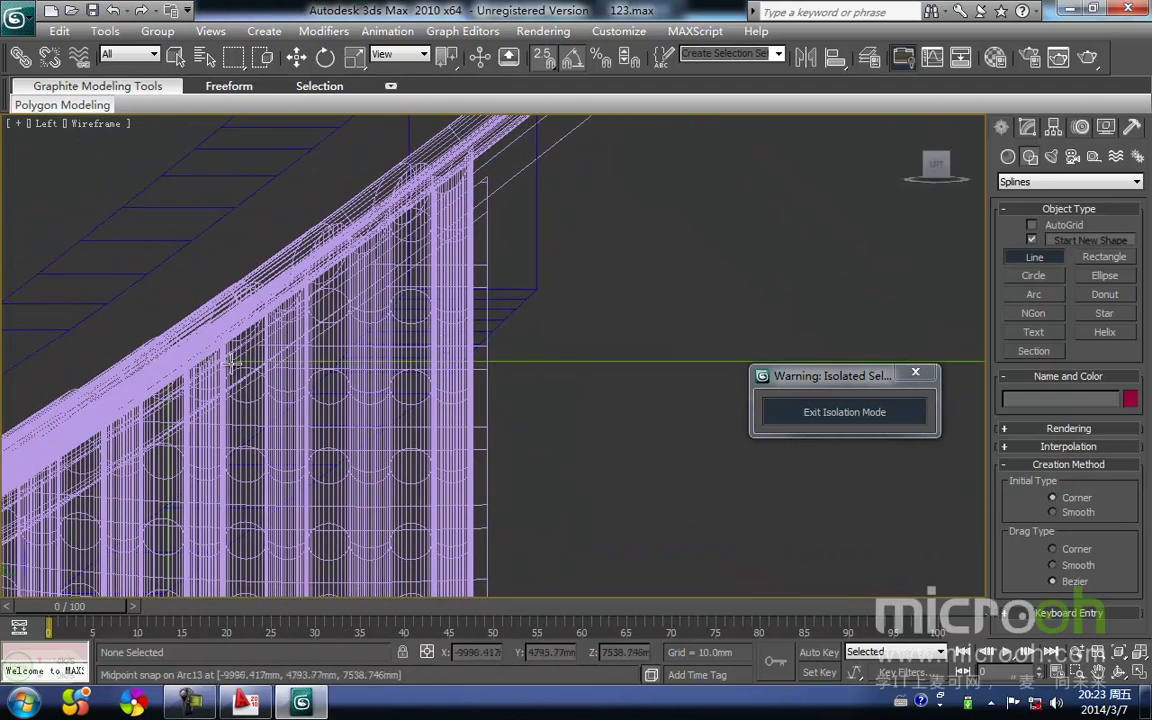
scroll(252, 362, "up", 8)
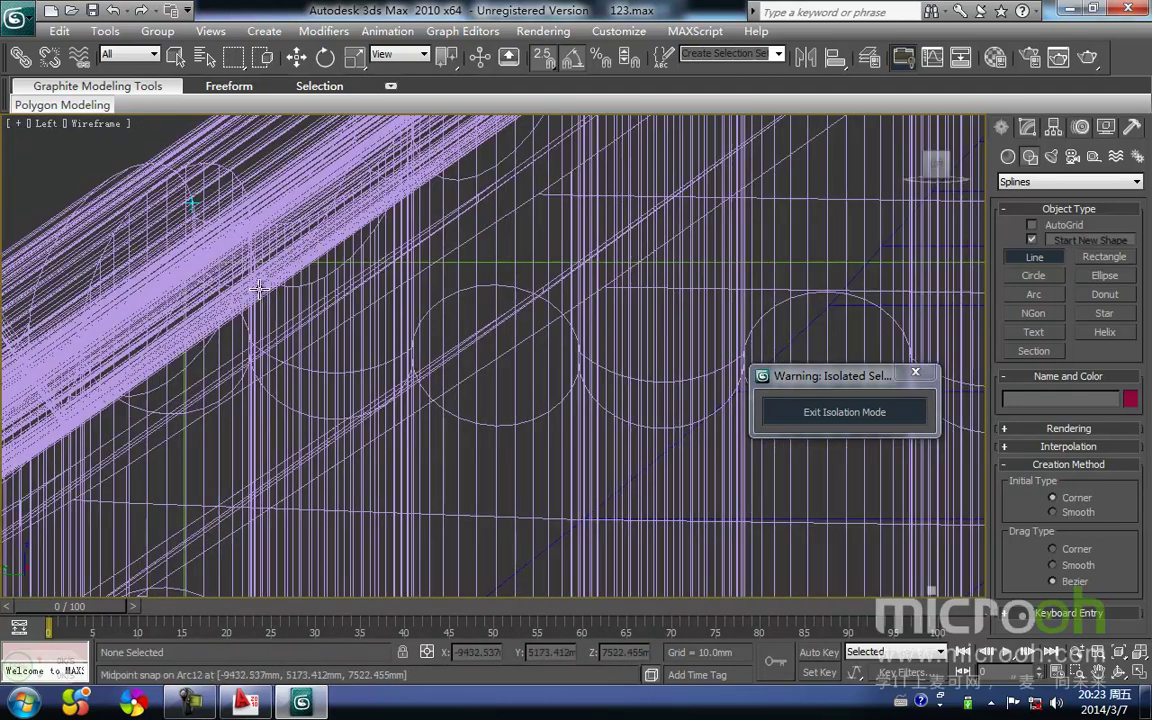
middle_click_drag(259, 289, 408, 360)
scroll(321, 342, "up", 5)
middle_click_drag(300, 292, 618, 357)
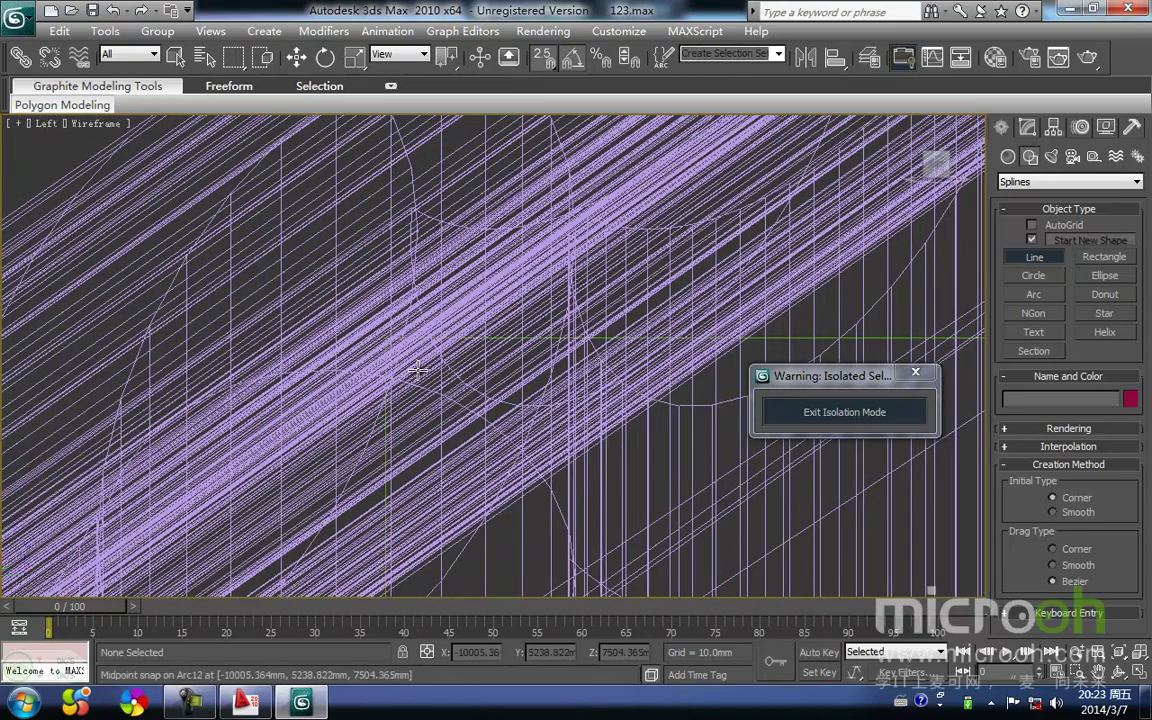
scroll(437, 374, "up", 2)
left_click(338, 323)
Step: Trace the line up the underside of the first roof slope and across the gap at the ridge
scroll(617, 149, "down", 2)
middle_click_drag(617, 149, 494, 355)
scroll(596, 333, "down", 9)
scroll(624, 298, "down", 8)
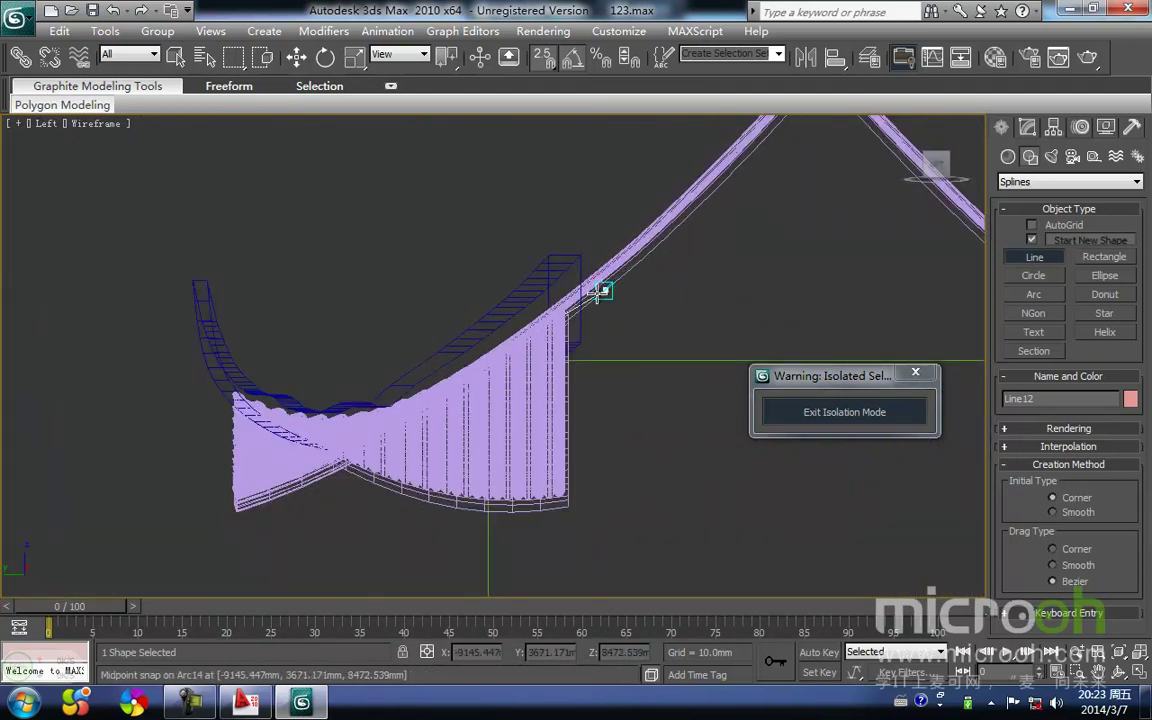
scroll(559, 313, "up", 3)
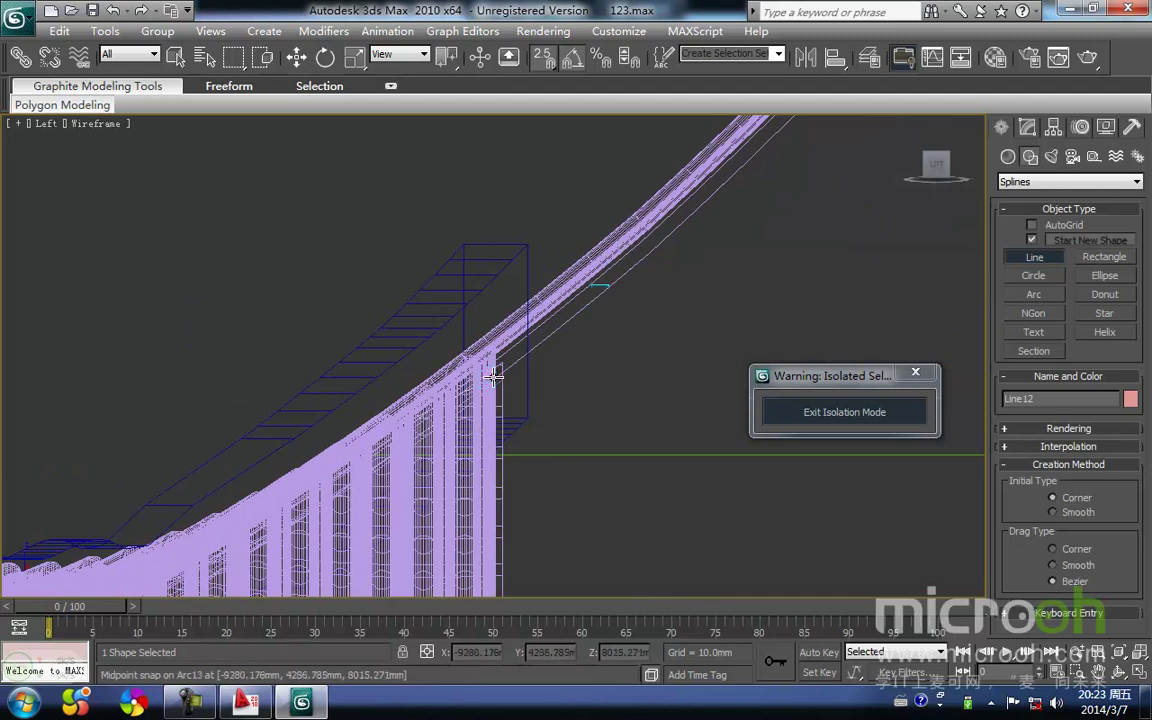
key("i")
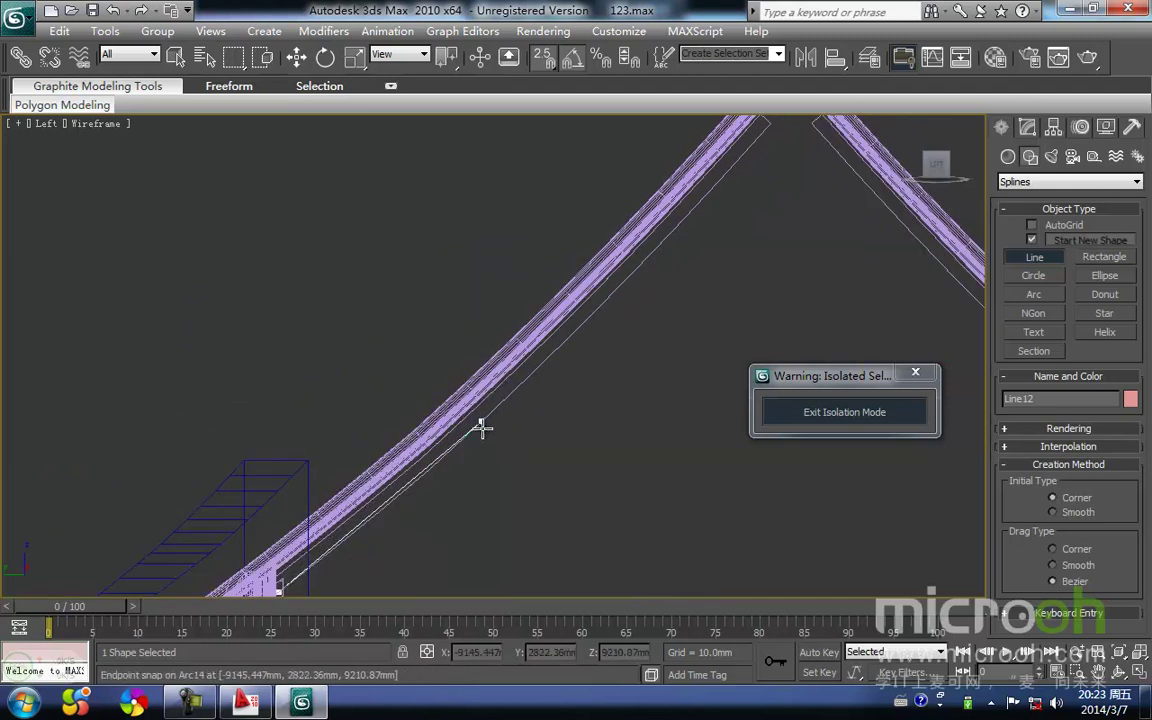
key("i")
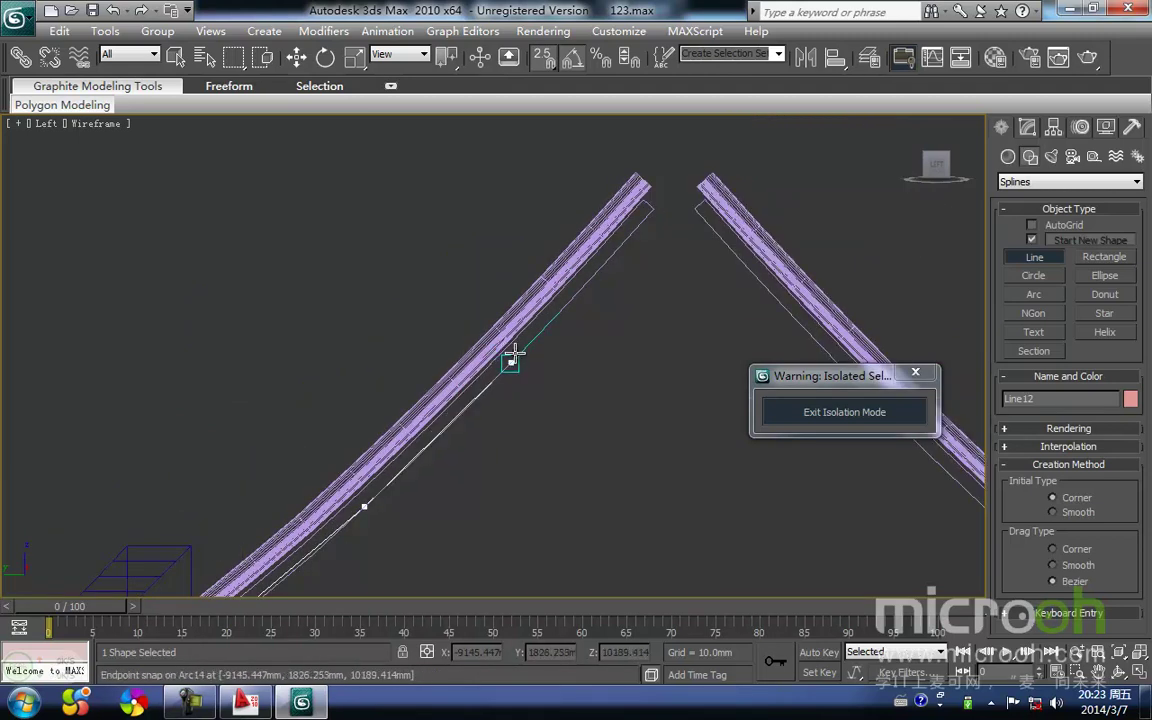
key("i")
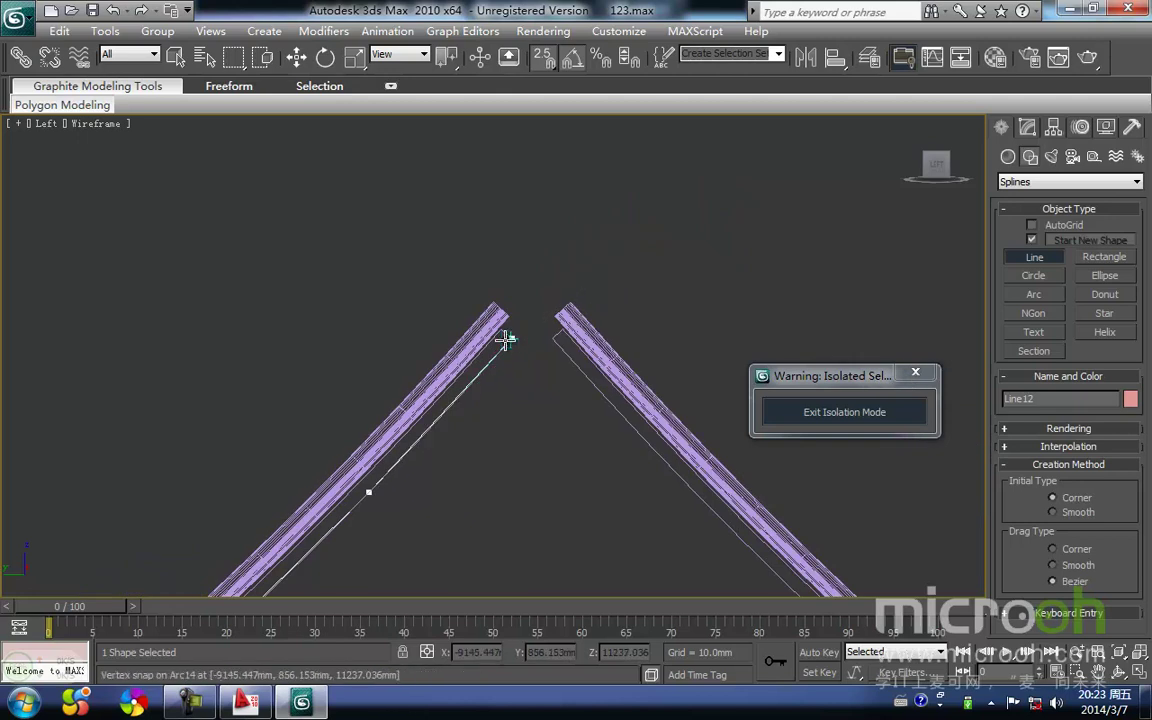
left_click(554, 339)
Step: Continue the line down the underside of the opposite roof slope to the end wall's other upper corner
key("i")
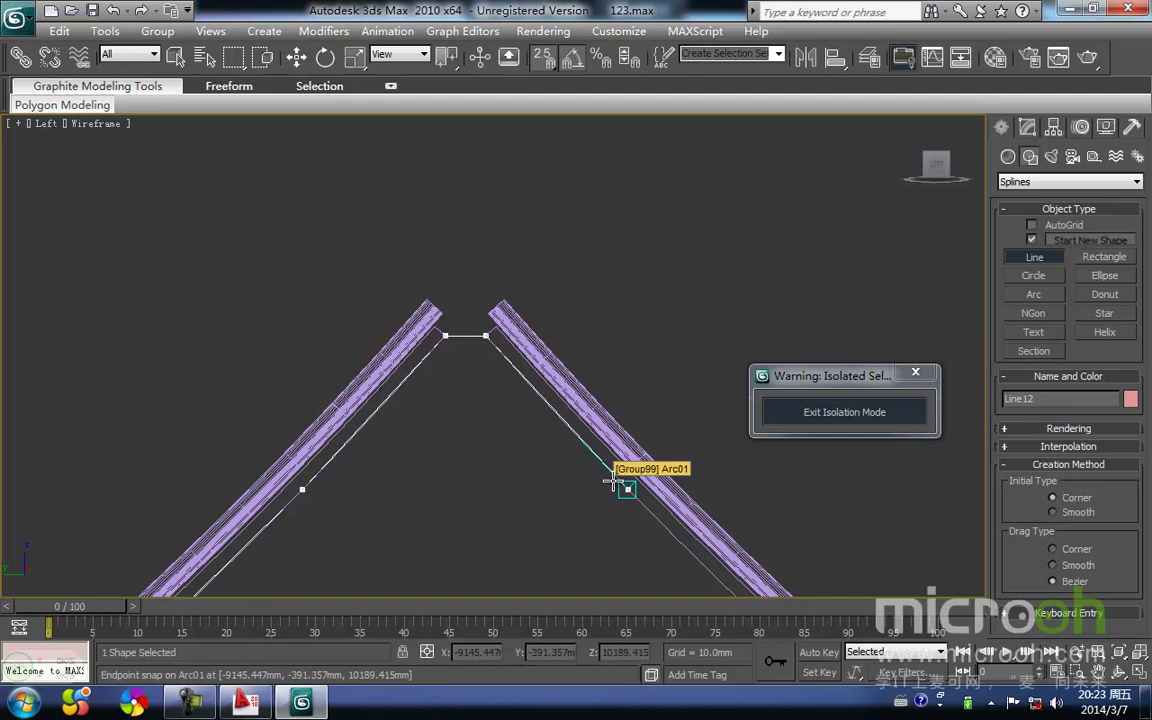
left_click(650, 510)
key("i")
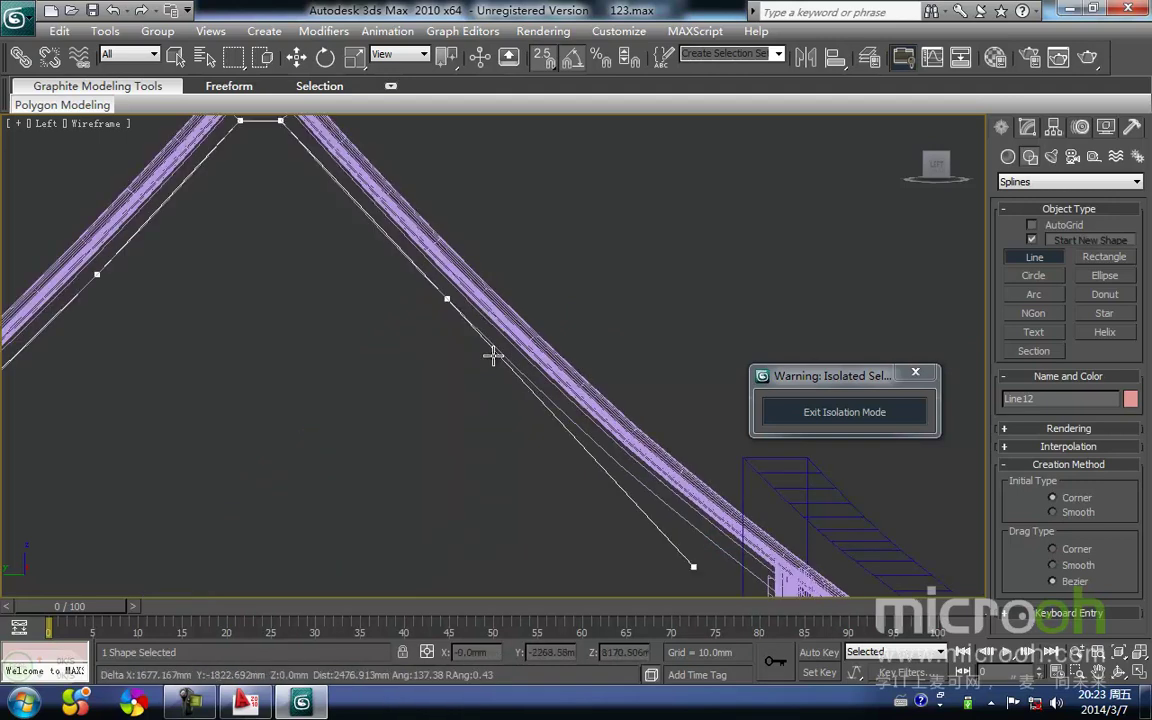
left_click(607, 469)
key("i")
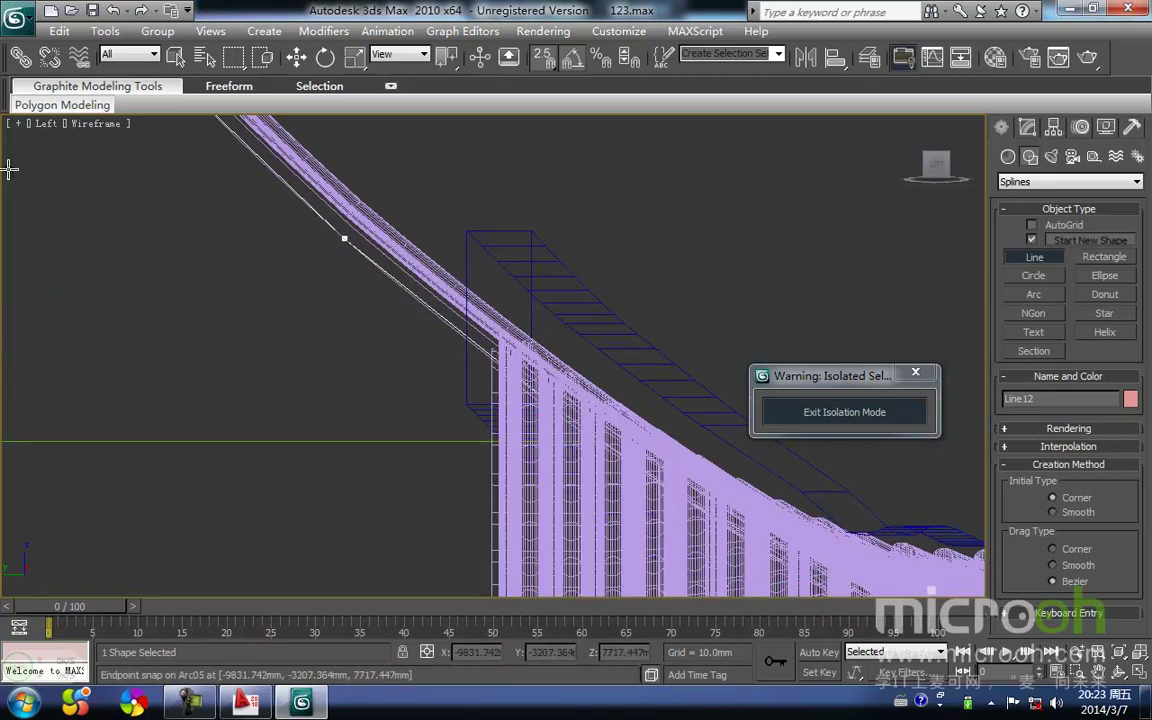
key("i")
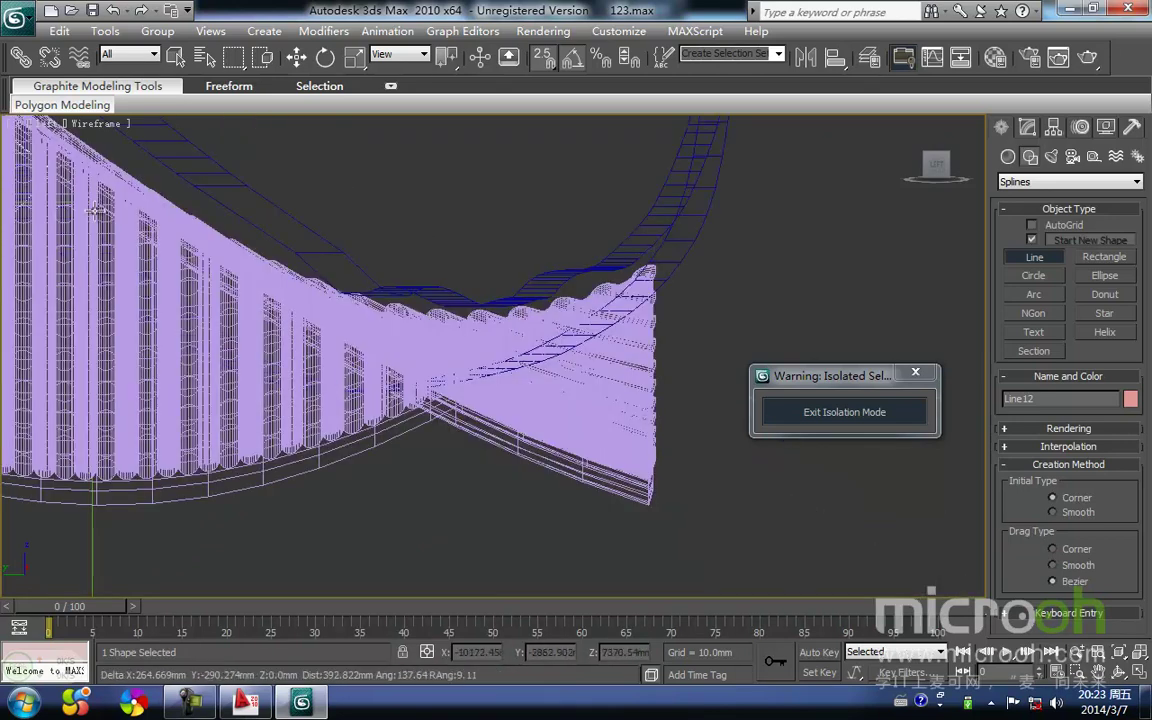
key("i")
scroll(418, 328, "up", 5)
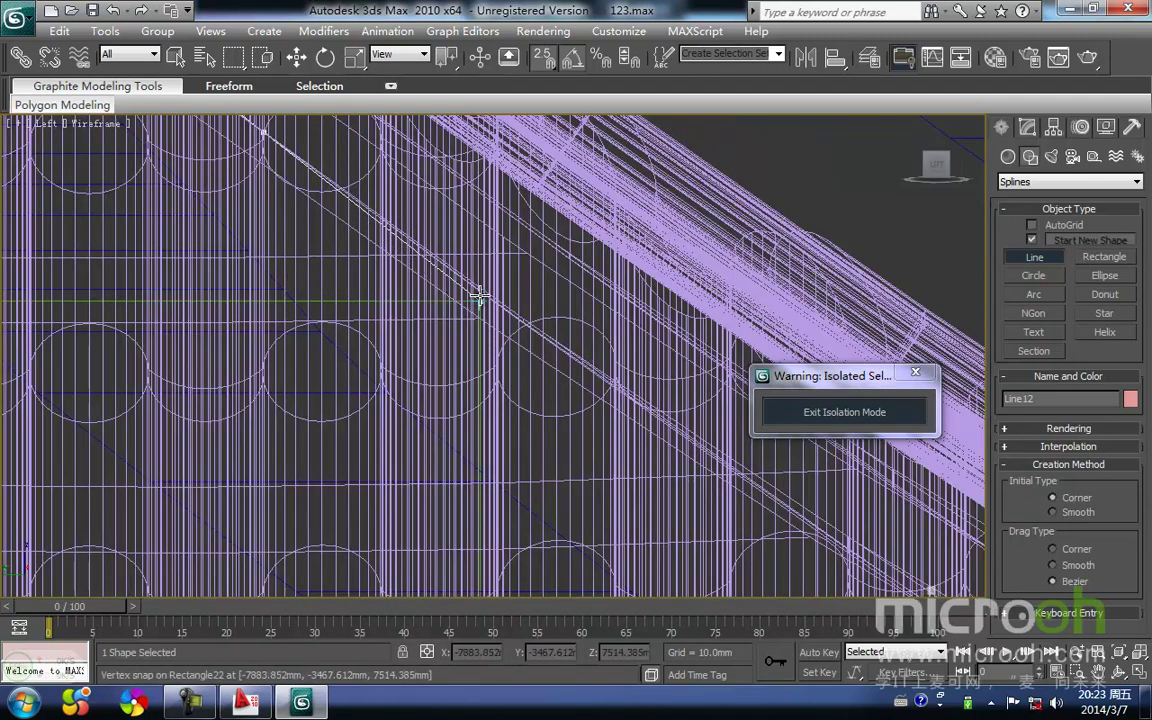
Step: Run the line back along the wall's upper edge and close the gable outline at its starting vertex
scroll(367, 306, "down", 5)
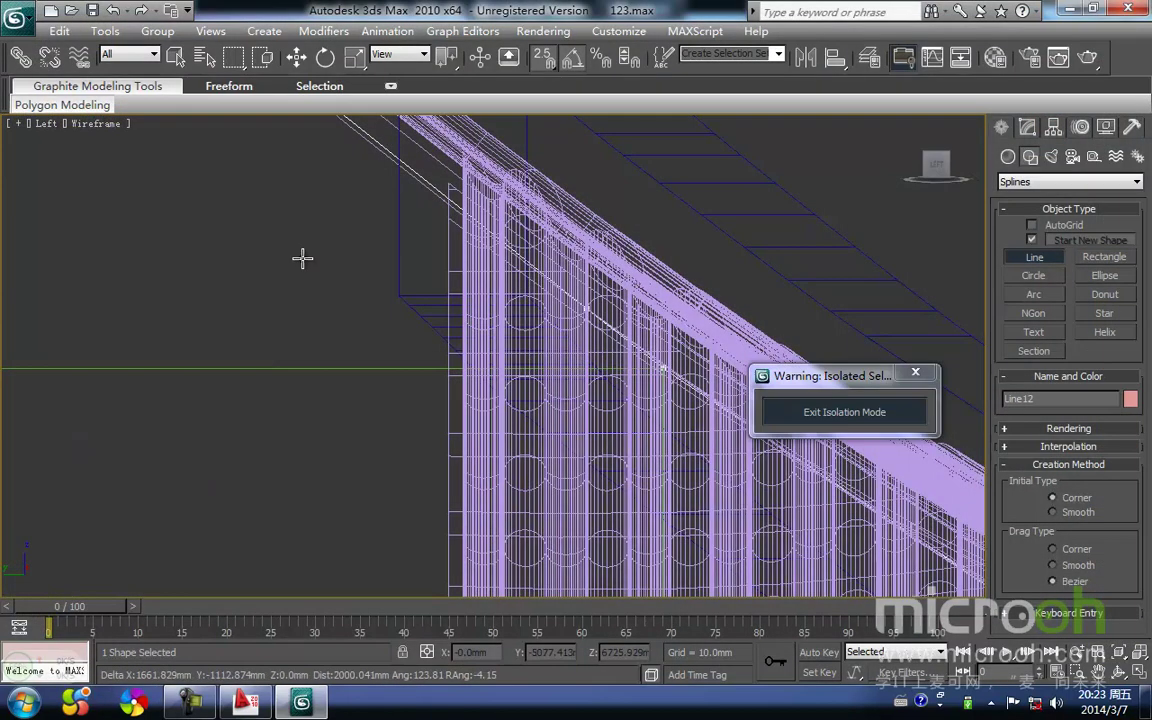
key("i")
scroll(489, 365, "down", 4)
key("i")
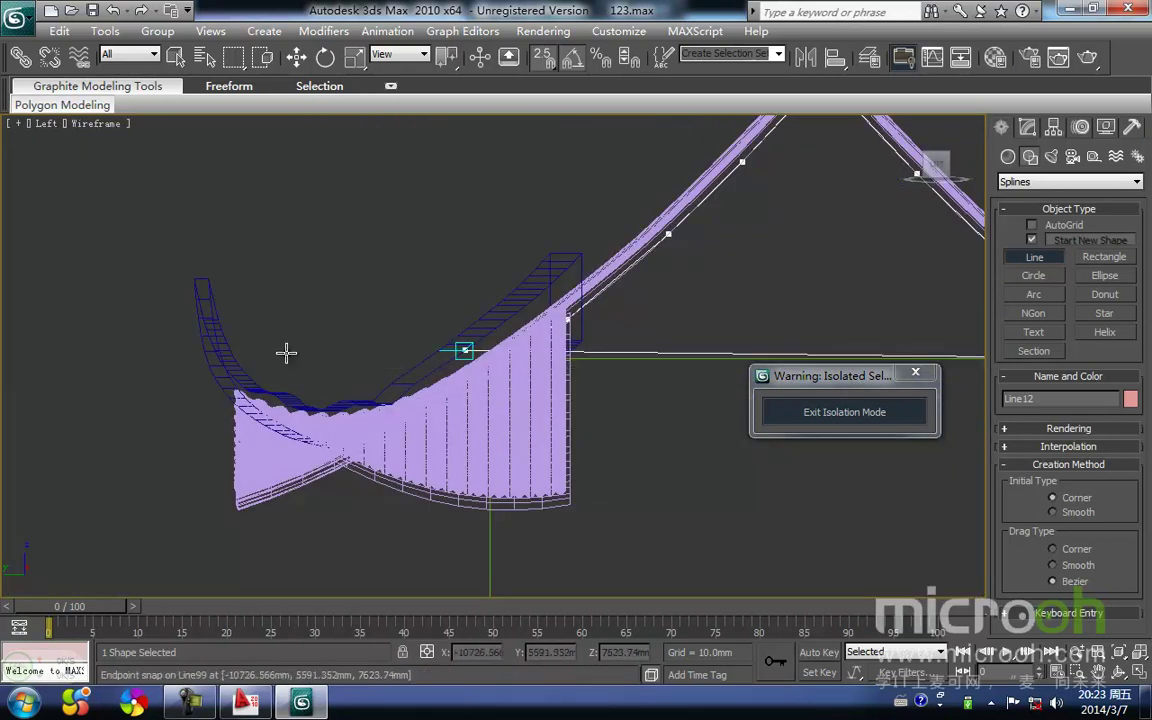
scroll(489, 377, "up", 6)
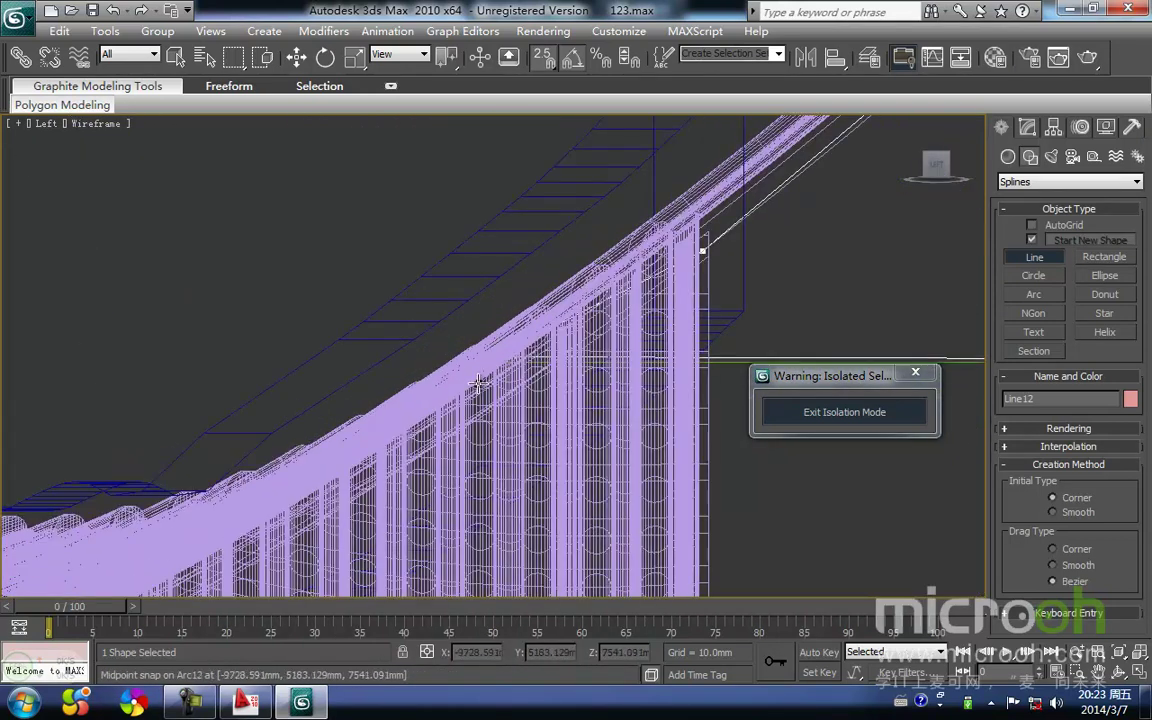
scroll(521, 385, "up", 4)
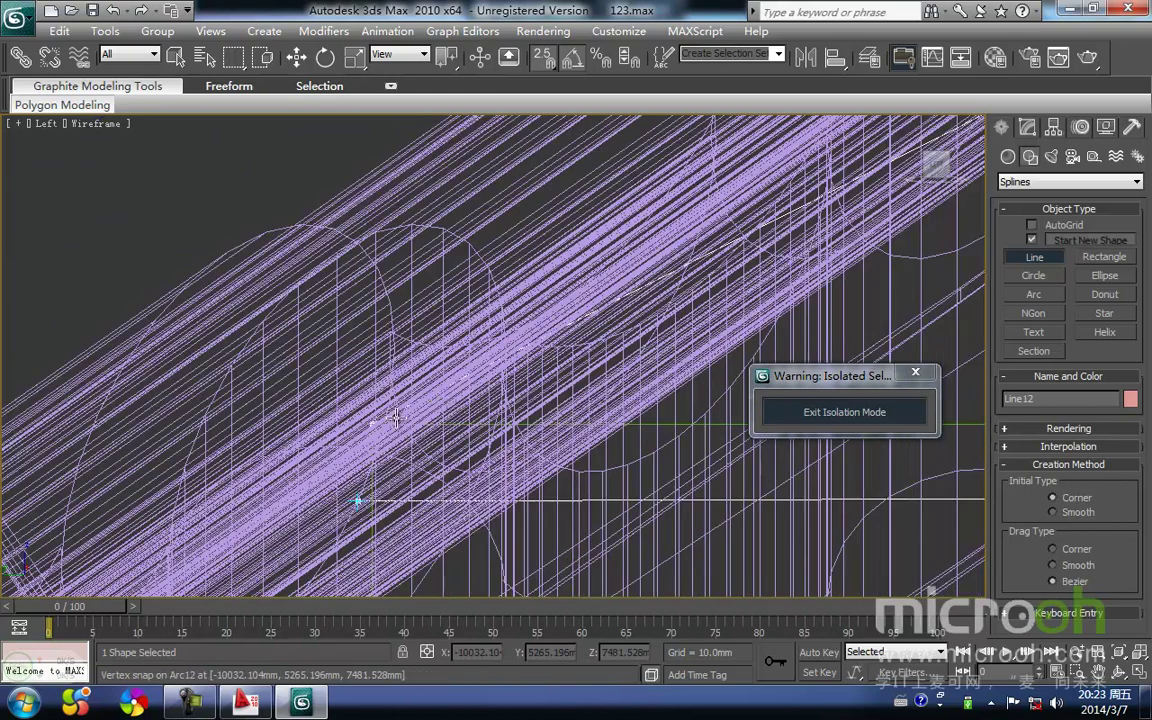
left_click(368, 428)
left_click(561, 419)
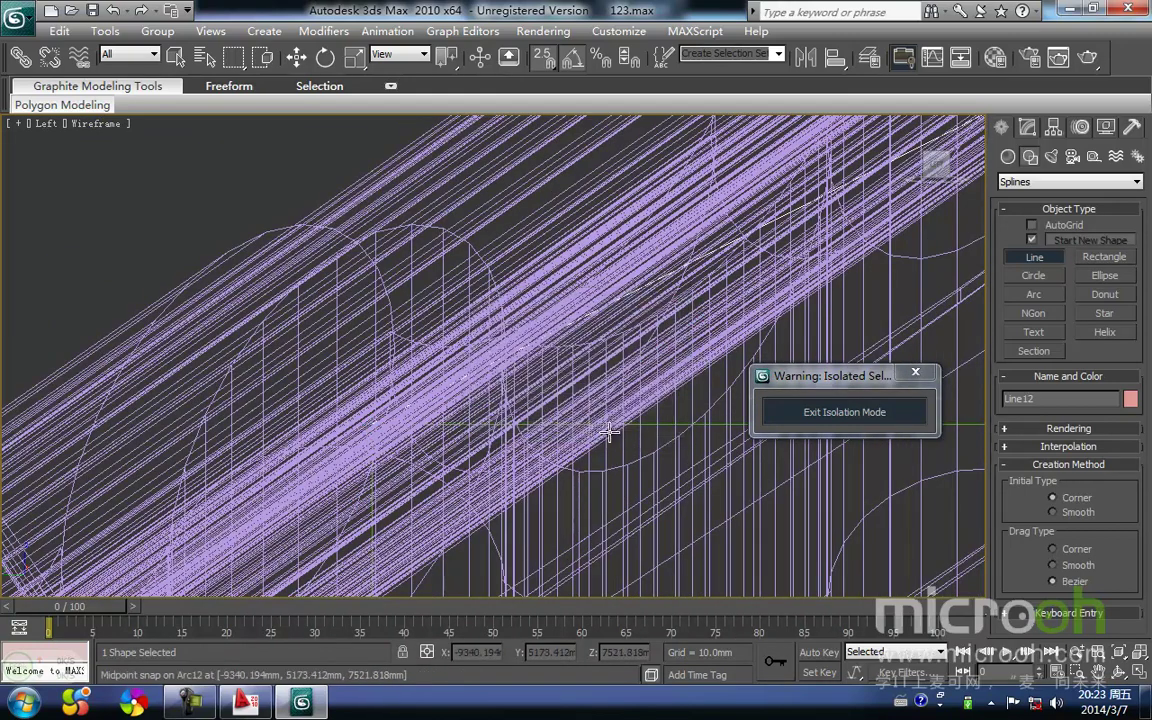
right_click(608, 430)
Step: Extrude the closed gable outline by 240 mm and view it shaded in perspective with the roof
scroll(460, 371, "down", 4)
key("F3")
scroll(579, 358, "down", 6)
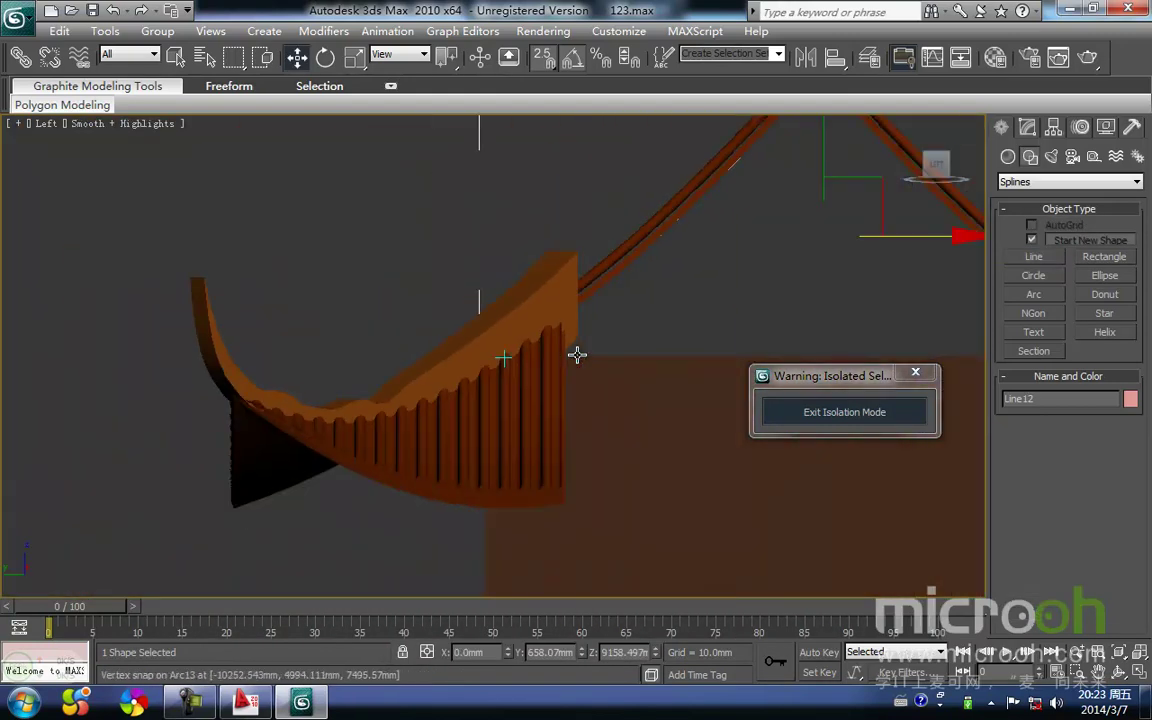
left_click(1028, 128)
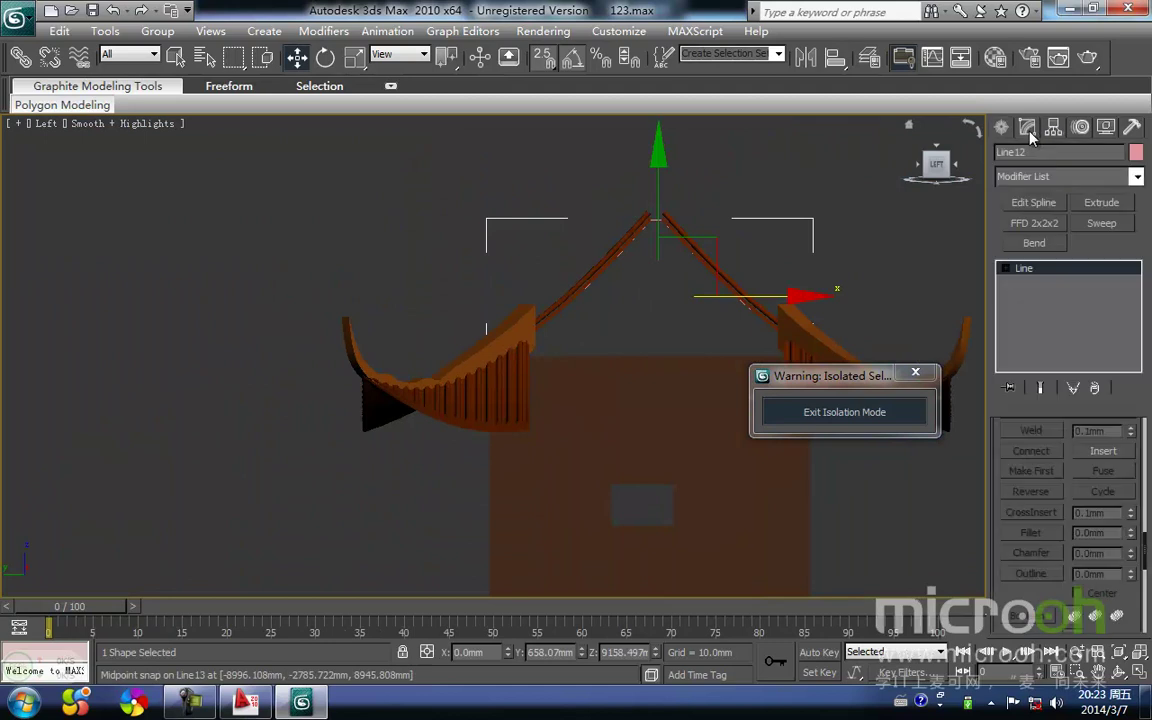
left_click(1101, 203)
middle_click_drag(473, 281, 262, 170)
scroll(514, 290, "down", 4)
middle_click_drag(584, 380, 517, 453, "alt")
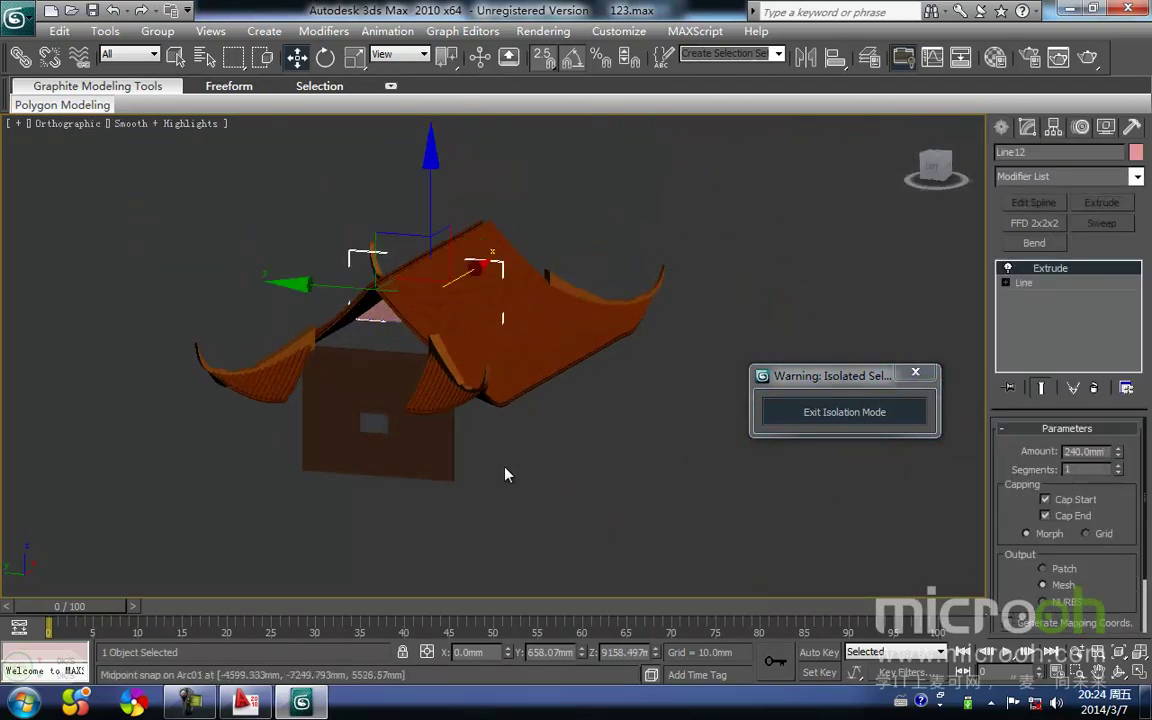
Step: Isolate the extruded gable piece and the end wall from the roof tiles
left_click(376, 370, "ctrl")
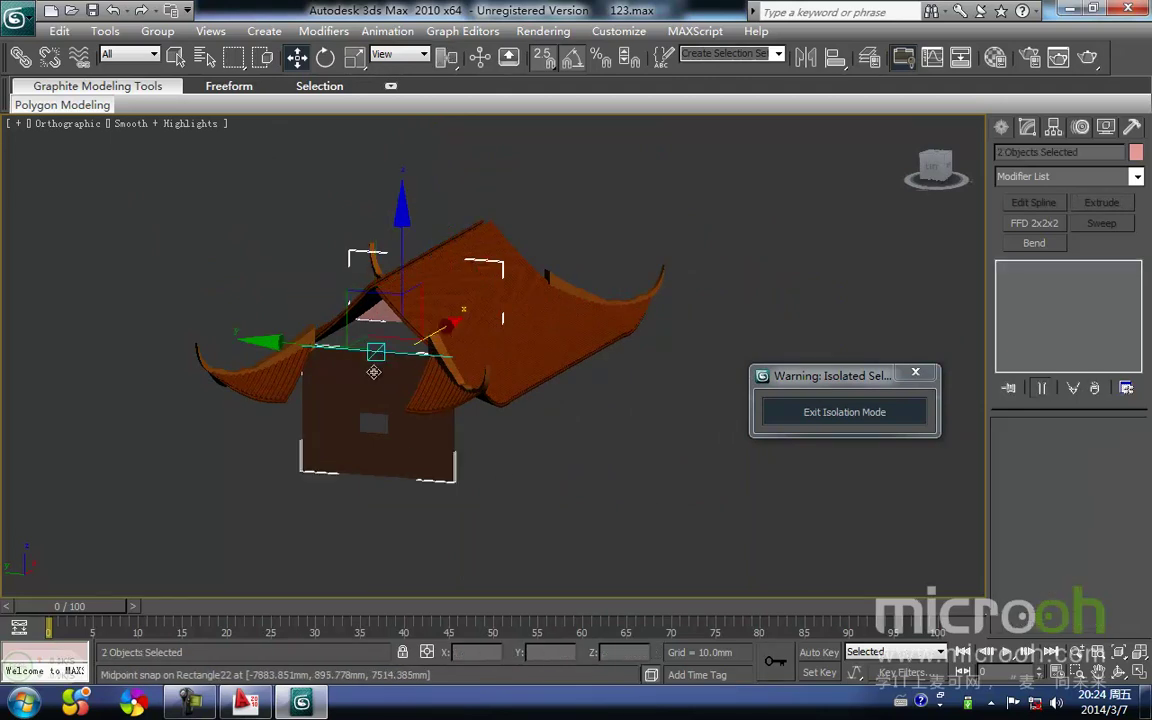
key("alt+q")
left_click(661, 334)
Step: Move the gable piece along X in the Top view so it snaps flush with the end wall
left_click(610, 256)
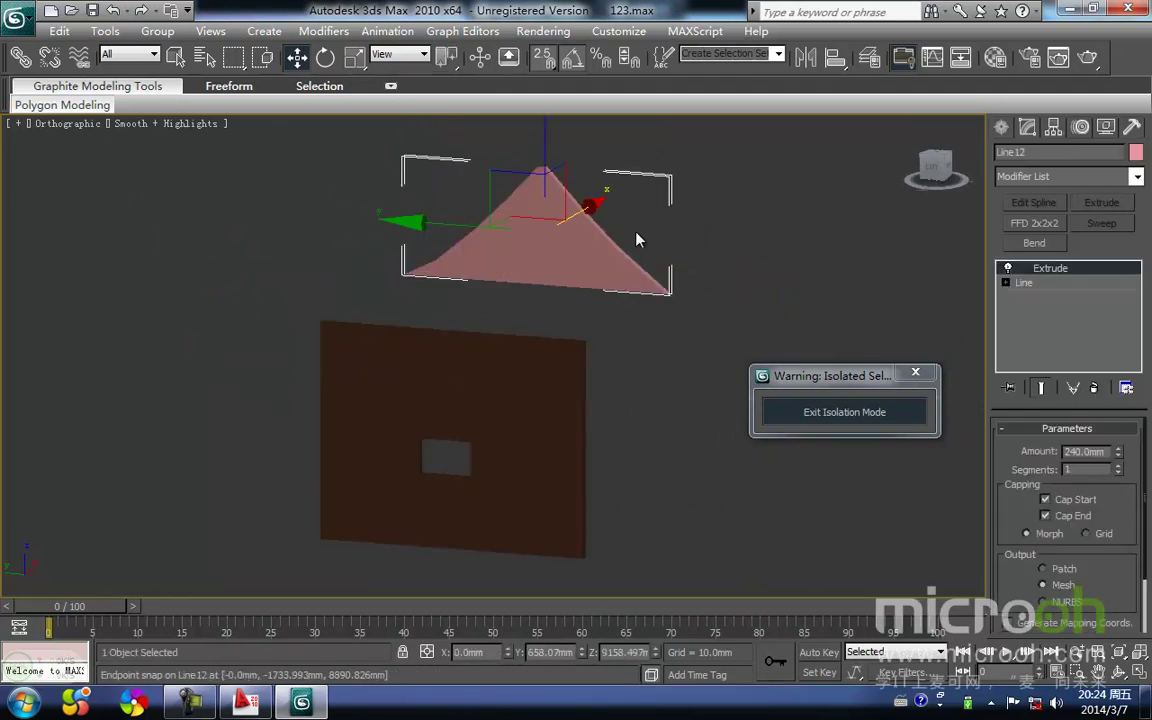
key("t")
key("z")
middle_click_drag(530, 323, 543, 309)
left_click_drag(590, 356, 299, 404)
middle_click_drag(313, 408, 463, 344)
left_click_drag(431, 476, 296, 473)
middle_click_drag(357, 452, 481, 344, "alt")
middle_click_drag(398, 189, 555, 479)
key("space")
Step: Assign the 墙面 material to the extruded gable piece so it matches the end wall
left_click(591, 393)
left_click(382, 371)
key("m")
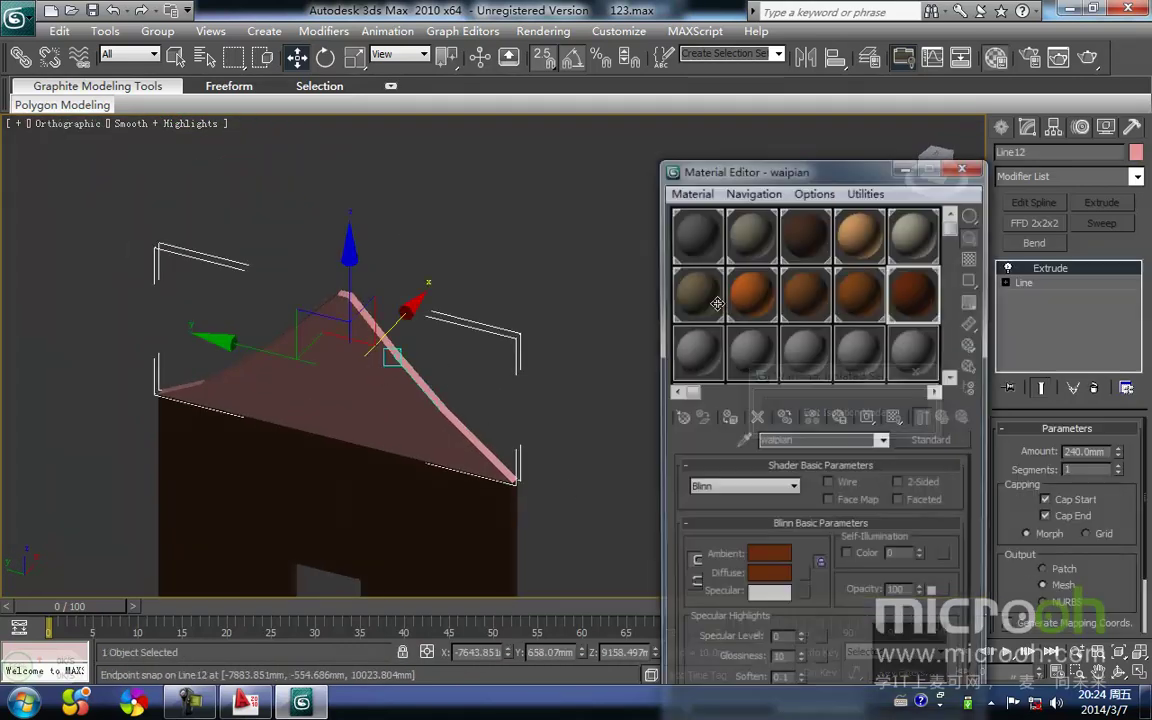
middle_click_drag(383, 557, 376, 424)
left_click(436, 461)
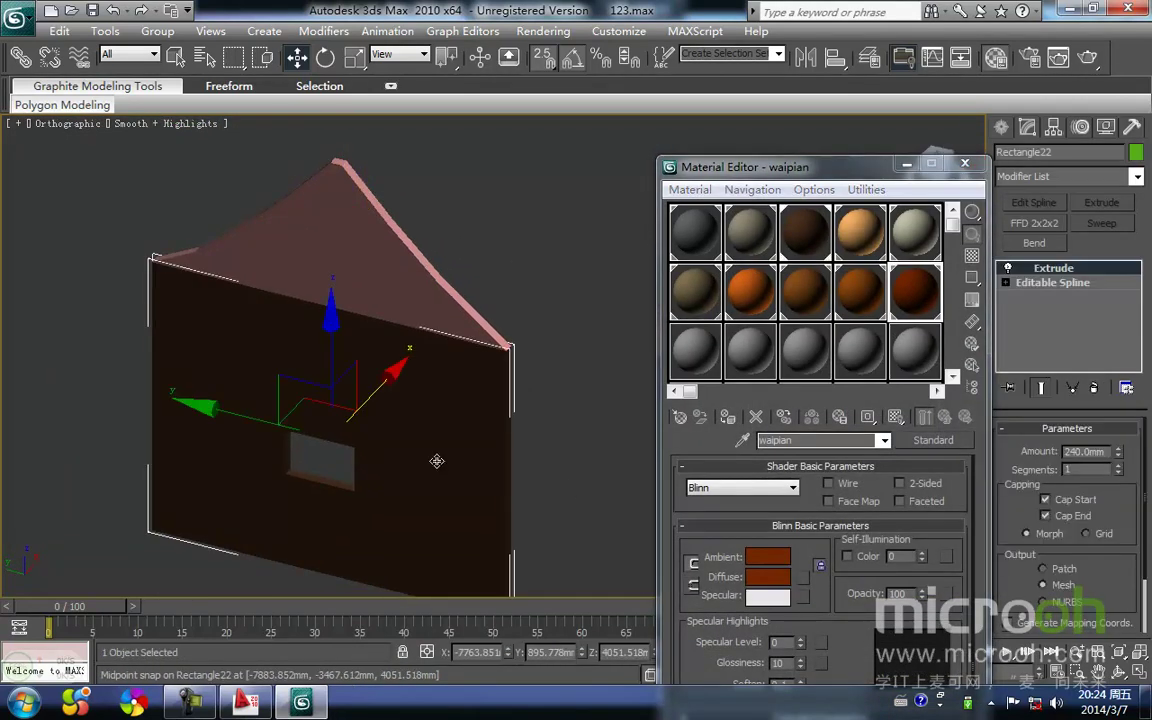
left_click(645, 302)
left_click(380, 281)
left_click(822, 226)
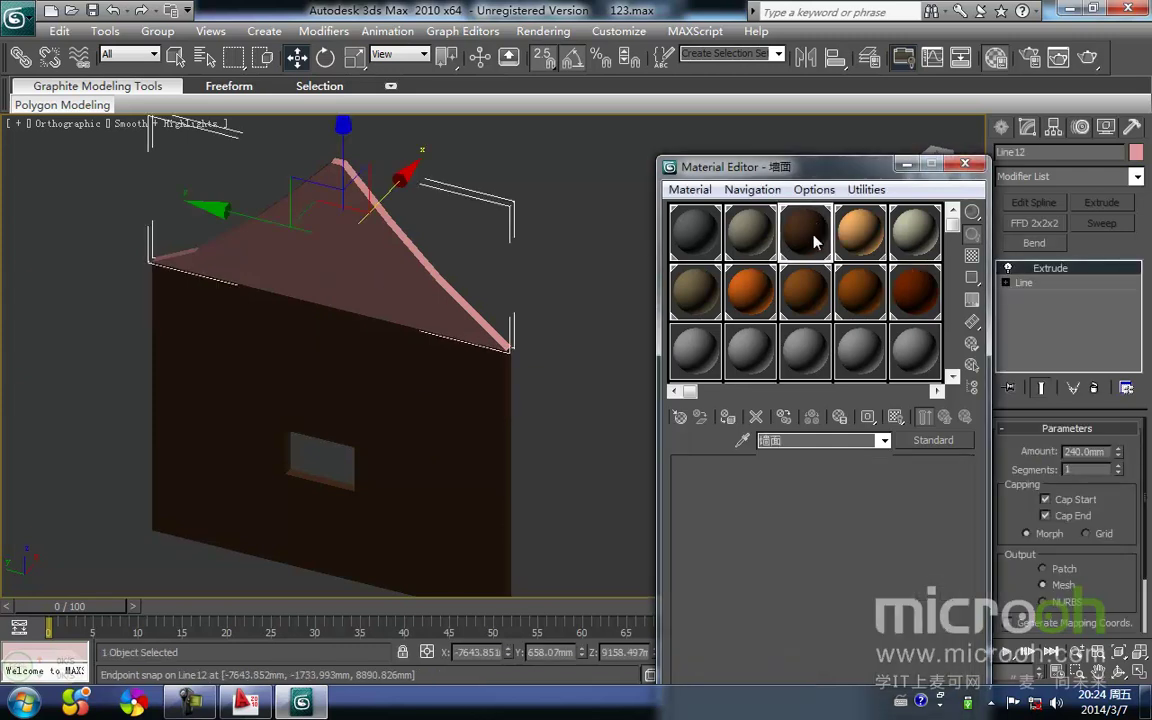
left_click(733, 418)
left_click(535, 425)
left_click(965, 163)
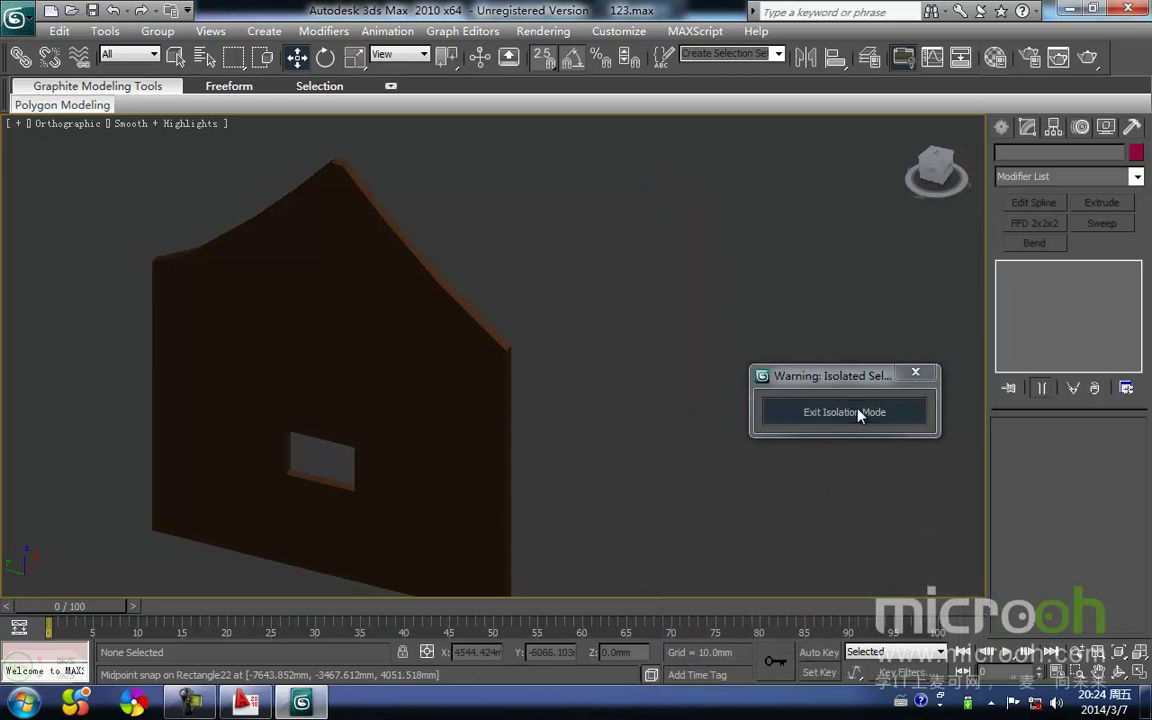
Step: Exit the current isolation and isolate the gable piece with the opposite end wall in the Top view
left_click(838, 409)
scroll(429, 401, "down", 4)
middle_click_drag(505, 415, 710, 381)
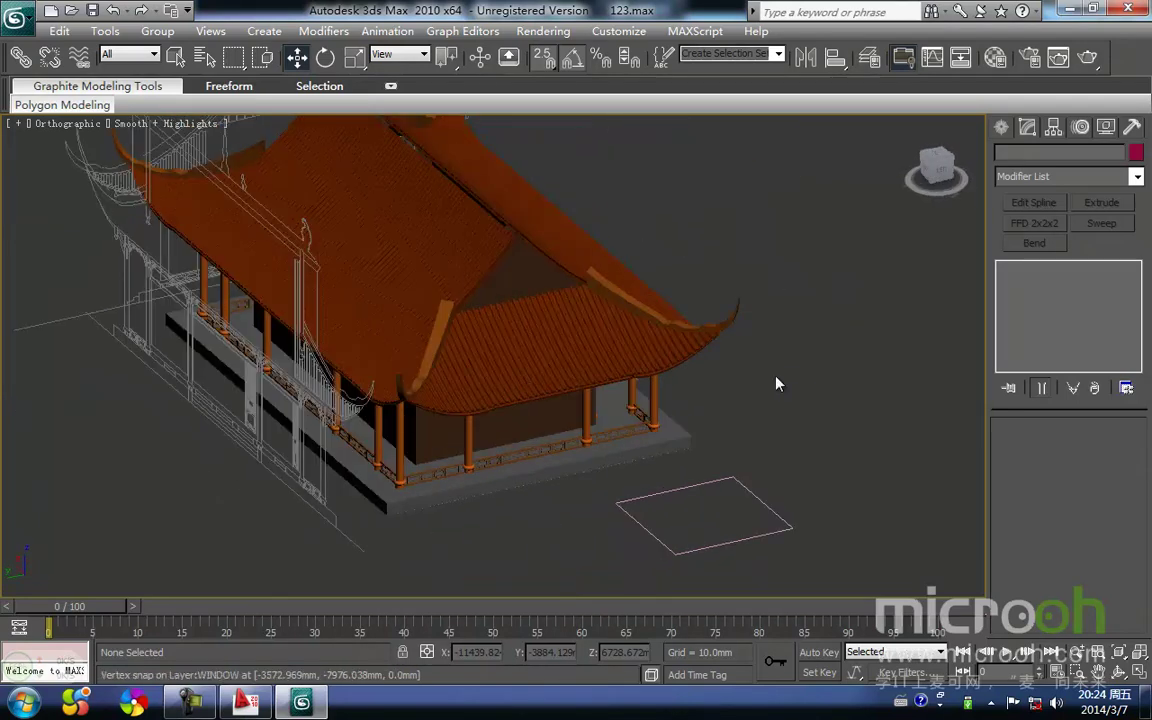
left_click(522, 274)
mouse_move(571, 309)
middle_mouse_down("alt")
mouse_move(512, 324)
mouse_move(440, 266)
mouse_move(444, 372)
mouse_move(489, 319)
mouse_move(426, 314)
middle_mouse_up("alt")
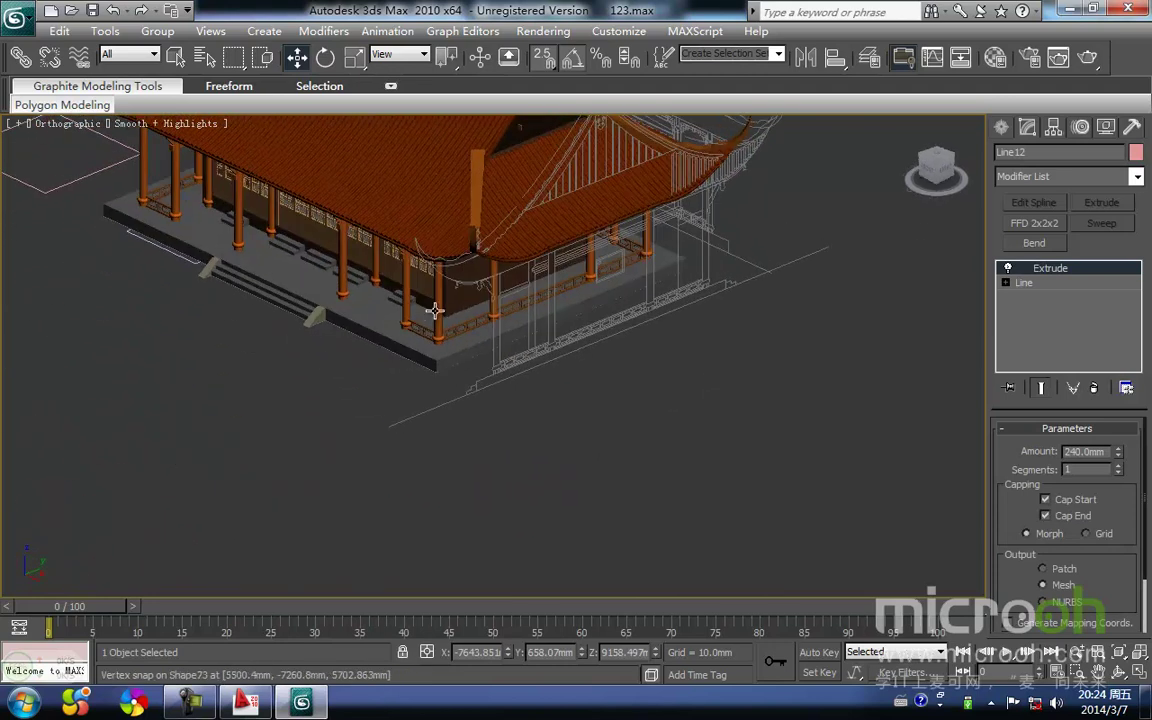
scroll(428, 313, "up", 3)
left_click(455, 214, "ctrl")
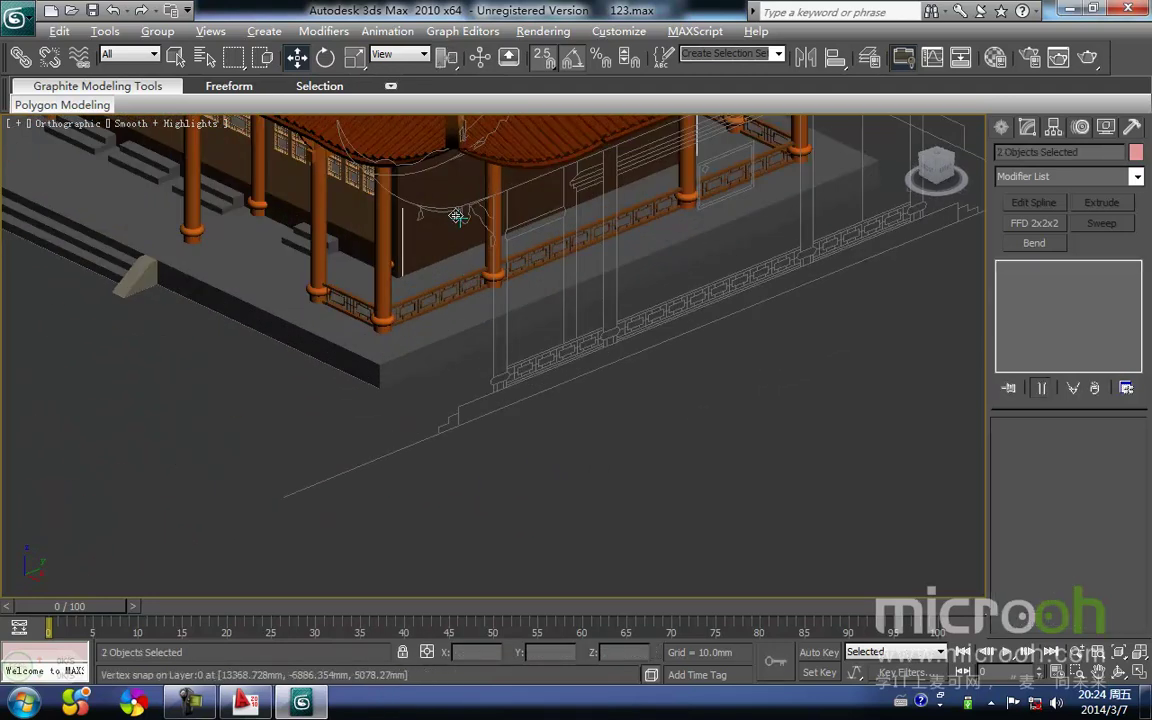
key("alt+q")
key("t")
key("z")
left_click(362, 388)
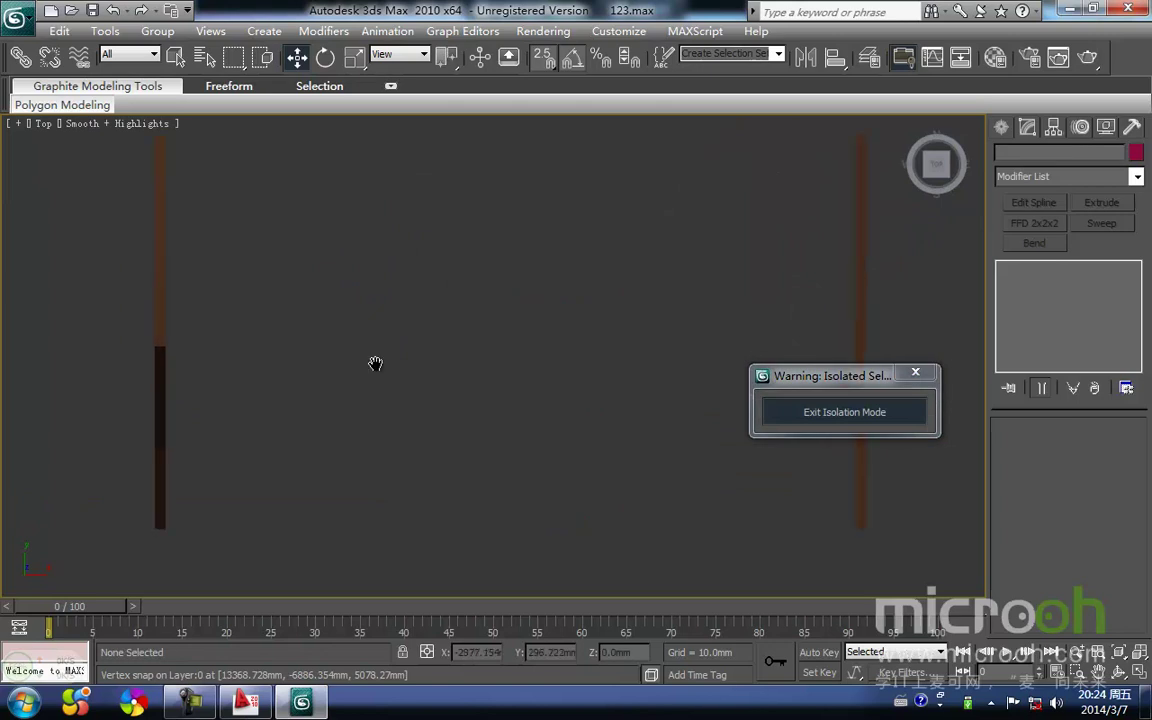
Step: Copy the gable piece along X and snap the single copy flush with the opposite end wall
key("F3")
left_click(276, 331)
middle_click_drag(377, 376, 249, 354)
left_click_drag(155, 309, 559, 322, "shift")
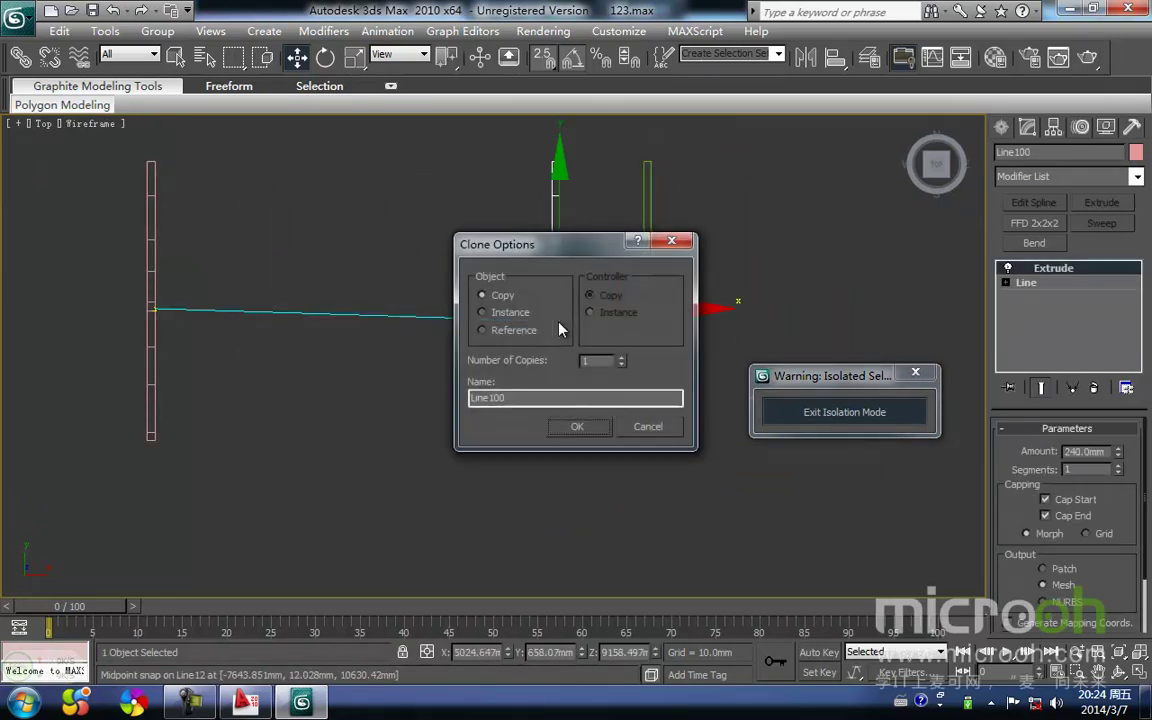
left_click(580, 428)
left_click_drag(560, 438, 649, 438)
left_click(574, 465)
Step: Return to shaded display and exit isolation mode to bring back the whole temple
mouse_move(577, 460)
middle_mouse_down()
mouse_move(547, 472)
mouse_move(488, 423)
mouse_move(561, 342)
middle_mouse_up()
scroll(546, 472, "down", 2)
key("F3")
scroll(545, 471, "down", 3)
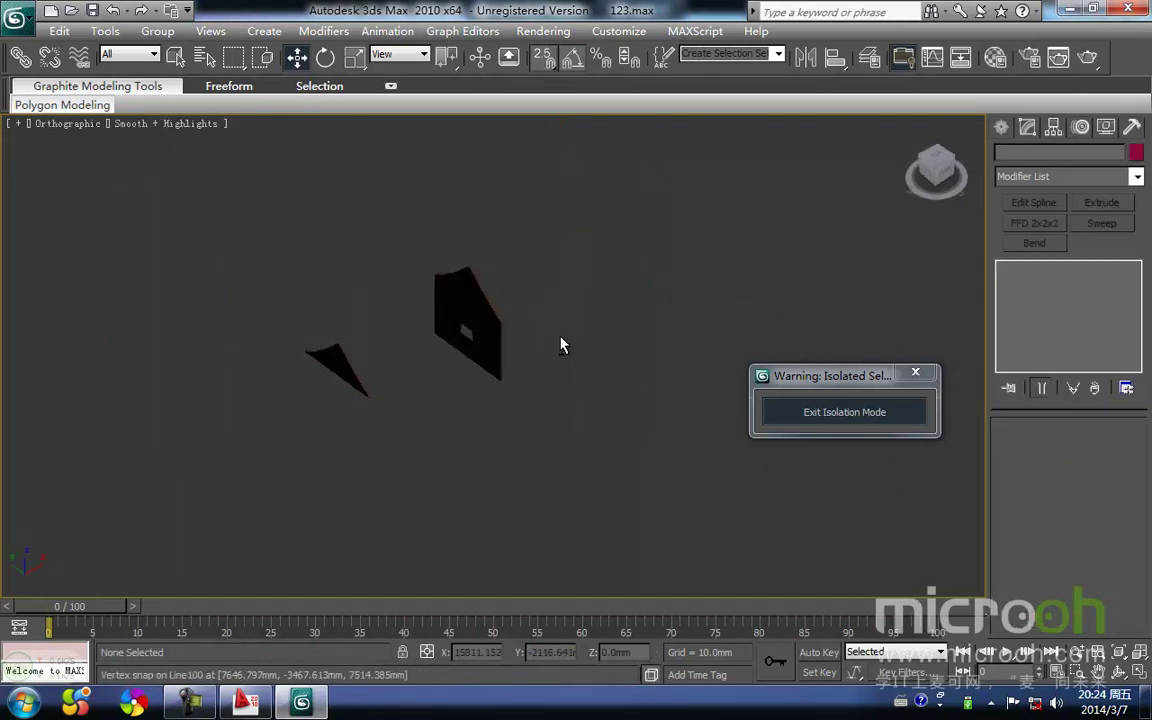
left_click(831, 416)
middle_click_drag(485, 410, 470, 450, "alt")
Step: Switch to AutoCAD and examine the gable's vertical battens and ornament in the side elevation
left_click(253, 703)
scroll(586, 388, "down", 6)
middle_click_drag(438, 298, 491, 370)
scroll(164, 267, "up", 10)
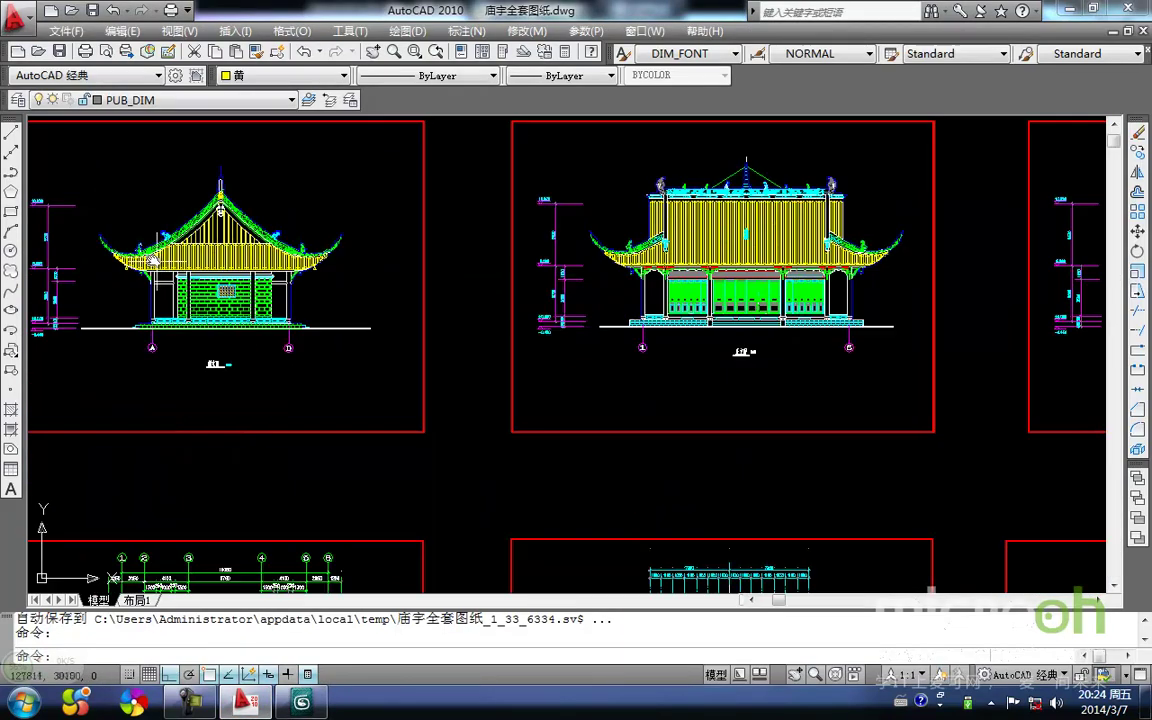
middle_click_drag(302, 236, 342, 356)
mouse_move(380, 225)
middle_mouse_down()
mouse_move(367, 315)
mouse_move(424, 287)
mouse_move(398, 335)
middle_mouse_up()
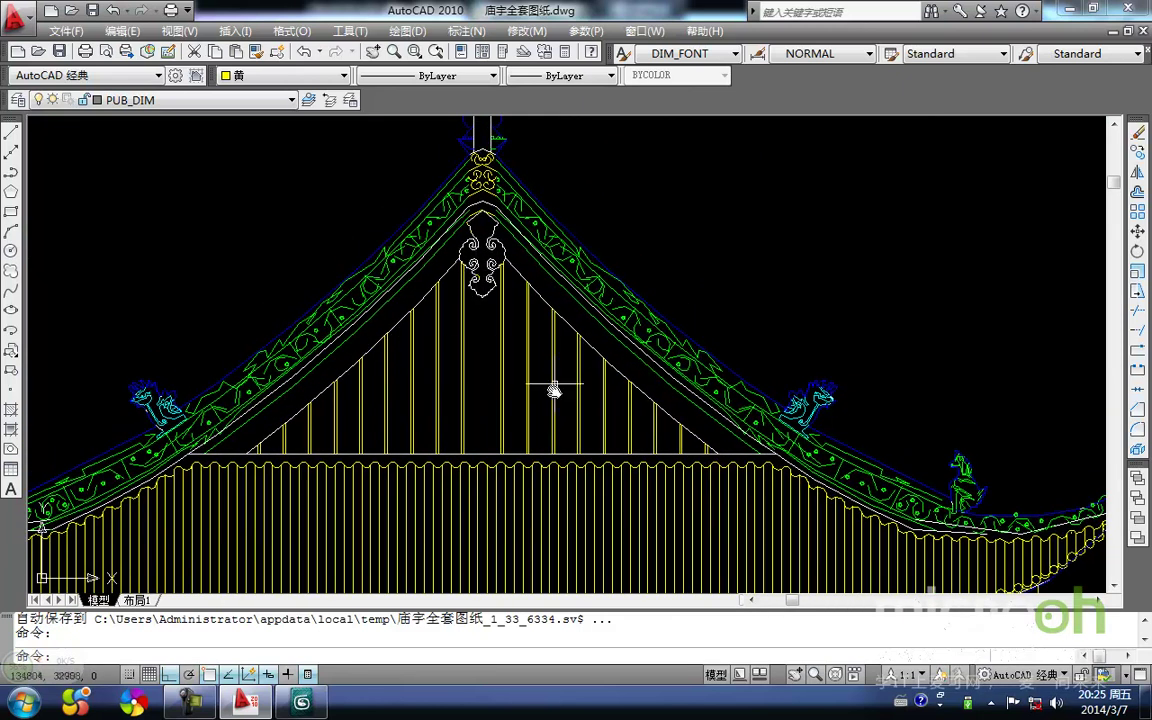
middle_click_drag(565, 446, 570, 362)
Step: Switch back to 3ds Max and show the Left view in wireframe with the geometry hidden, leaving the elevation linework
left_click(302, 702)
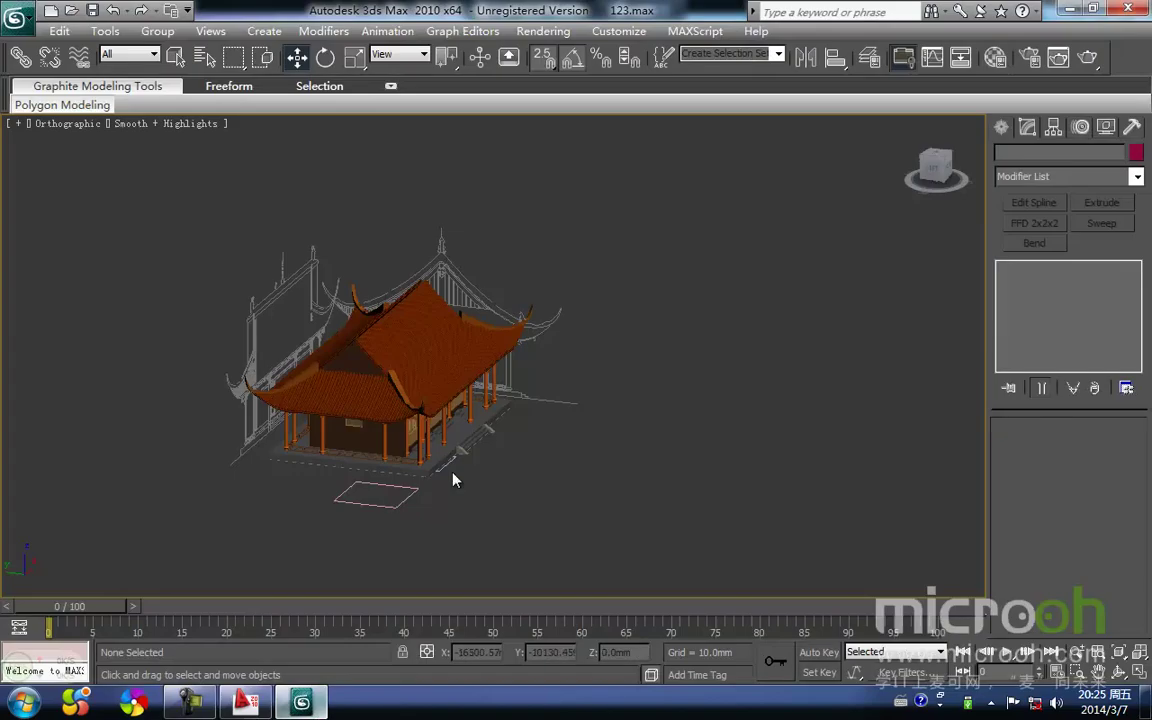
middle_click_drag(450, 397, 452, 393)
key("l")
key("z")
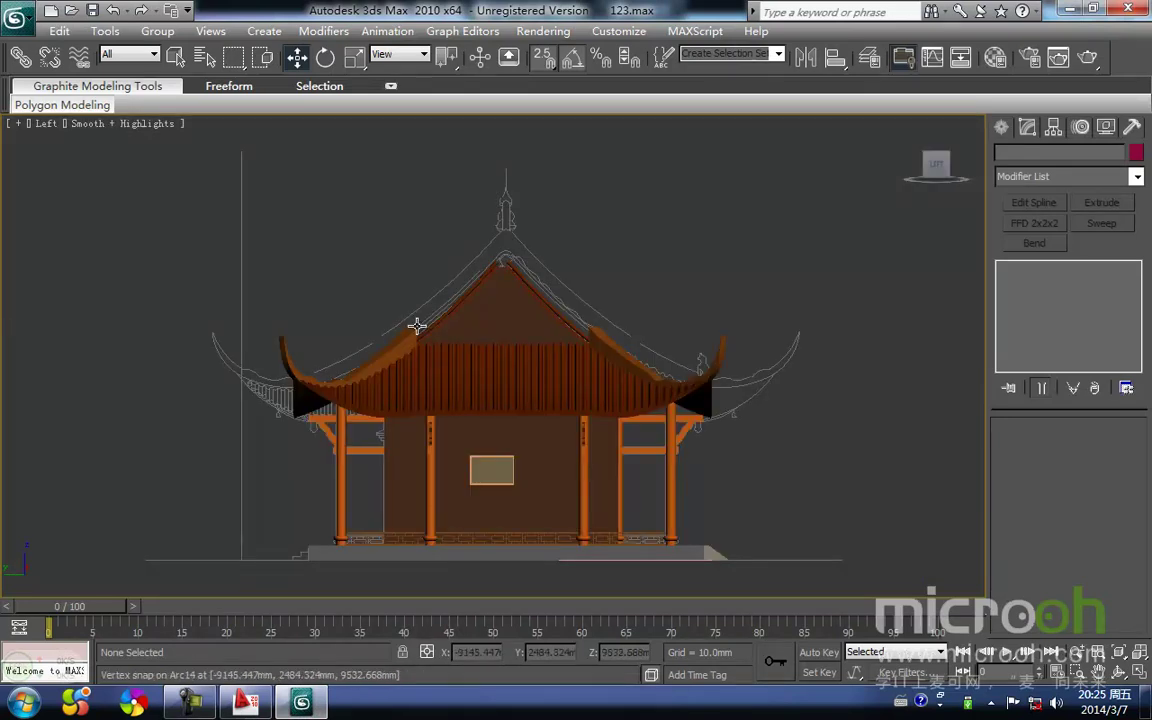
middle_click_drag(455, 313, 470, 298)
scroll(466, 305, "up", 5)
key("F3")
key("F3")
scroll(436, 304, "up", 5)
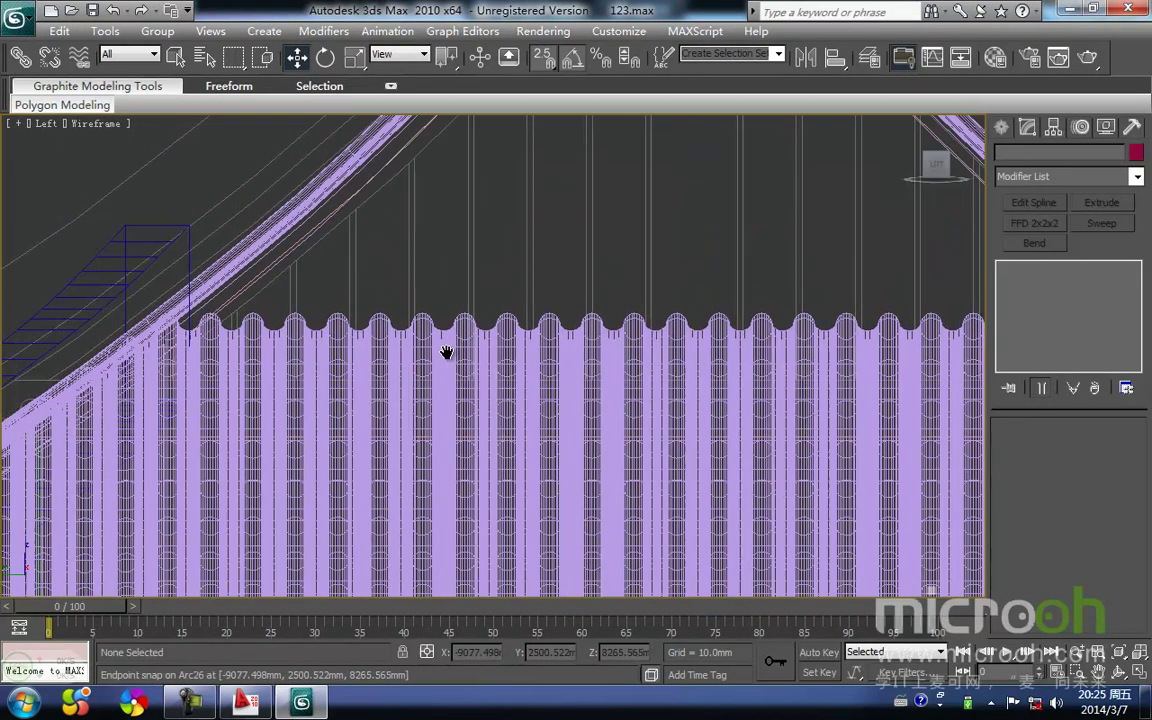
key("shift+g")
scroll(413, 328, "down", 6)
Step: Draw a vertical line along the shortest batten at the left end of the gable, down to the base line
right_click(448, 385, "ctrl")
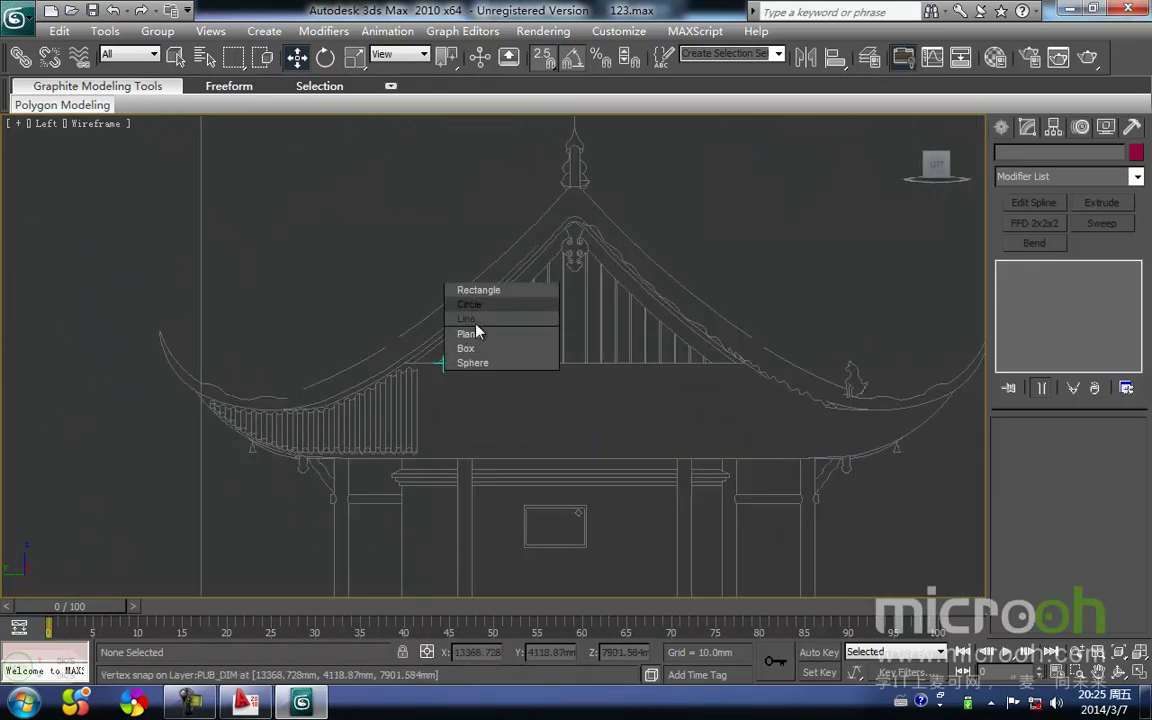
left_click(474, 322)
scroll(458, 345, "up", 6)
middle_click_drag(346, 377, 557, 453)
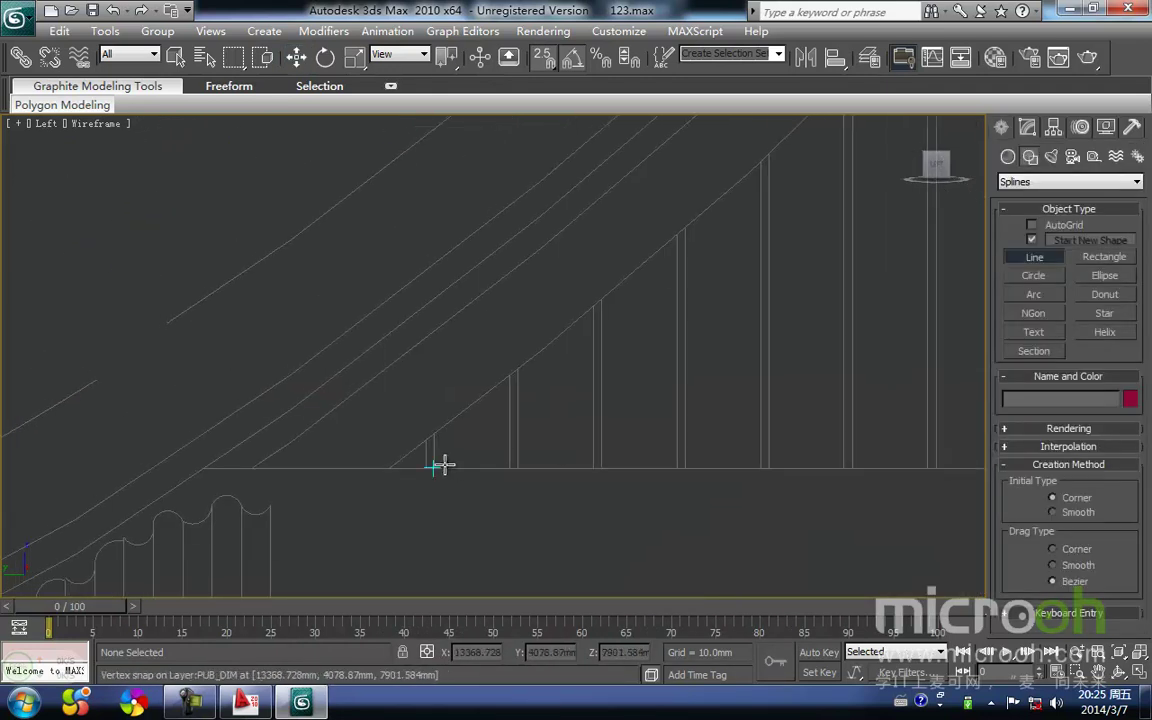
right_click(486, 498)
middle_click_drag(486, 498, 391, 500)
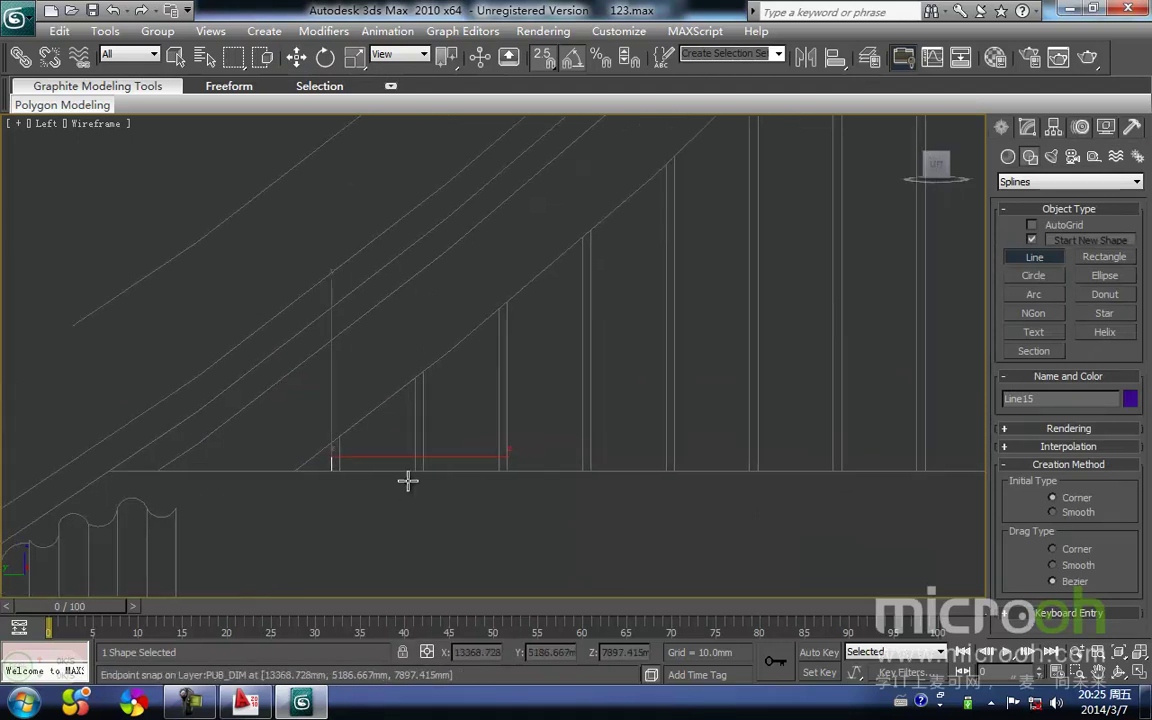
Step: Turn off Start New Shape and trace the second to fifth gable battens with vertical lines
left_click(1034, 242)
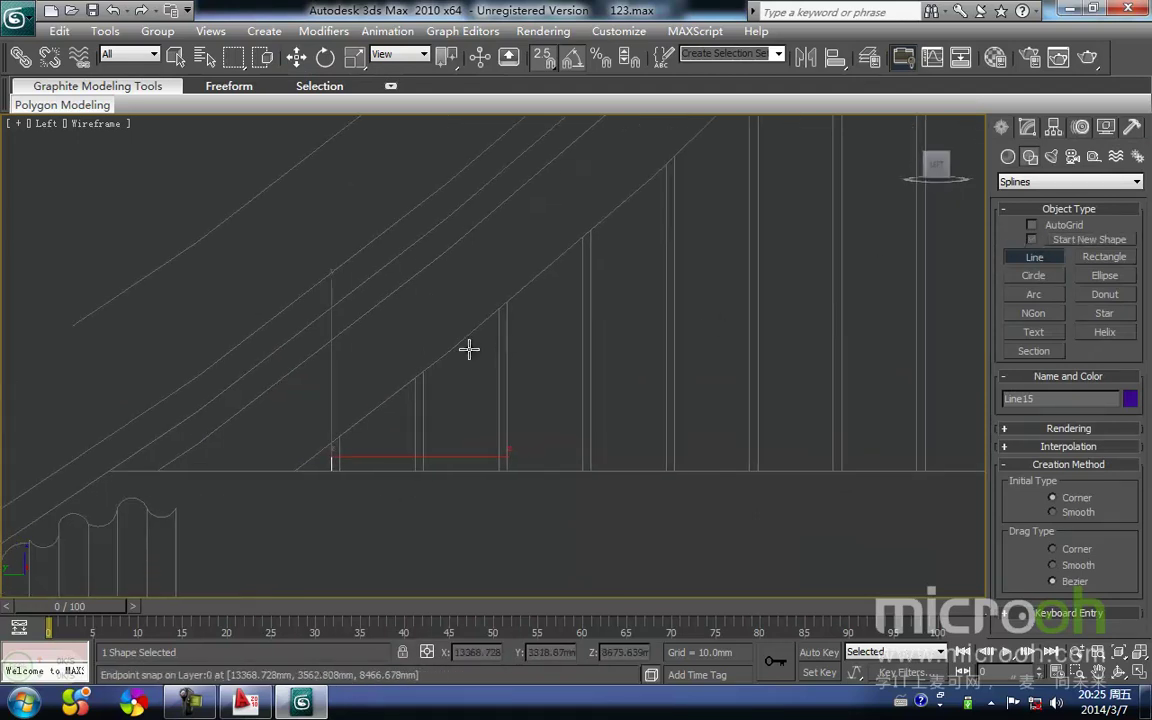
left_click(399, 376)
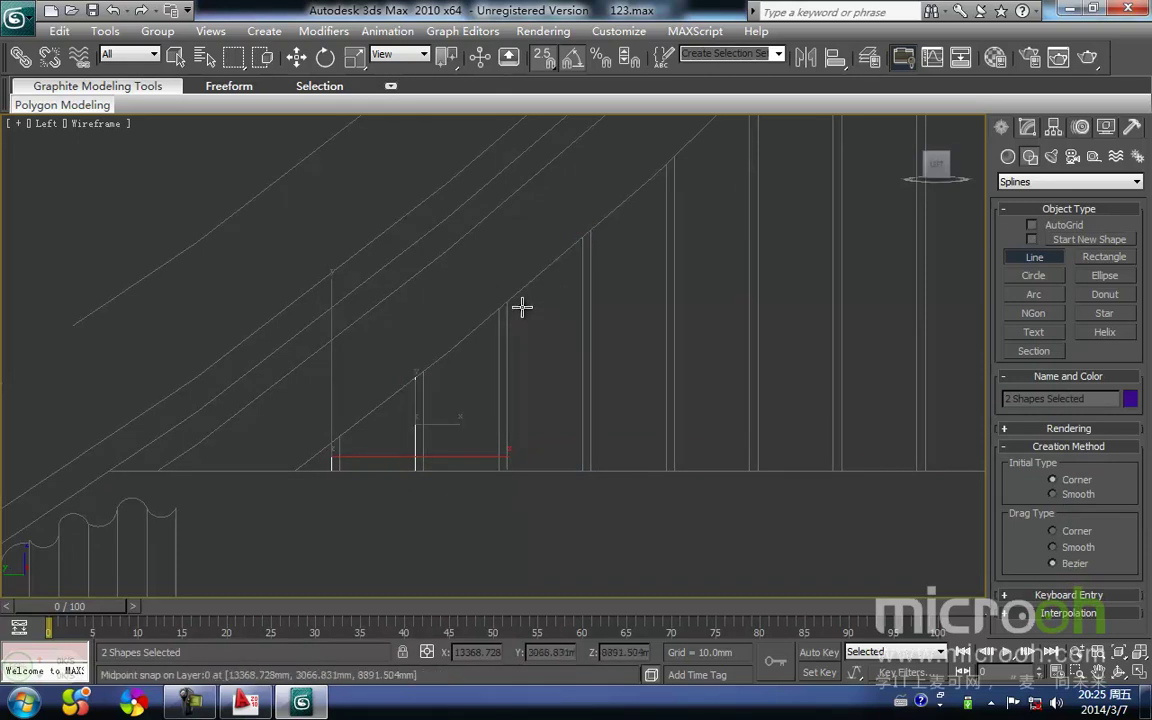
left_click(484, 308)
left_click(491, 468)
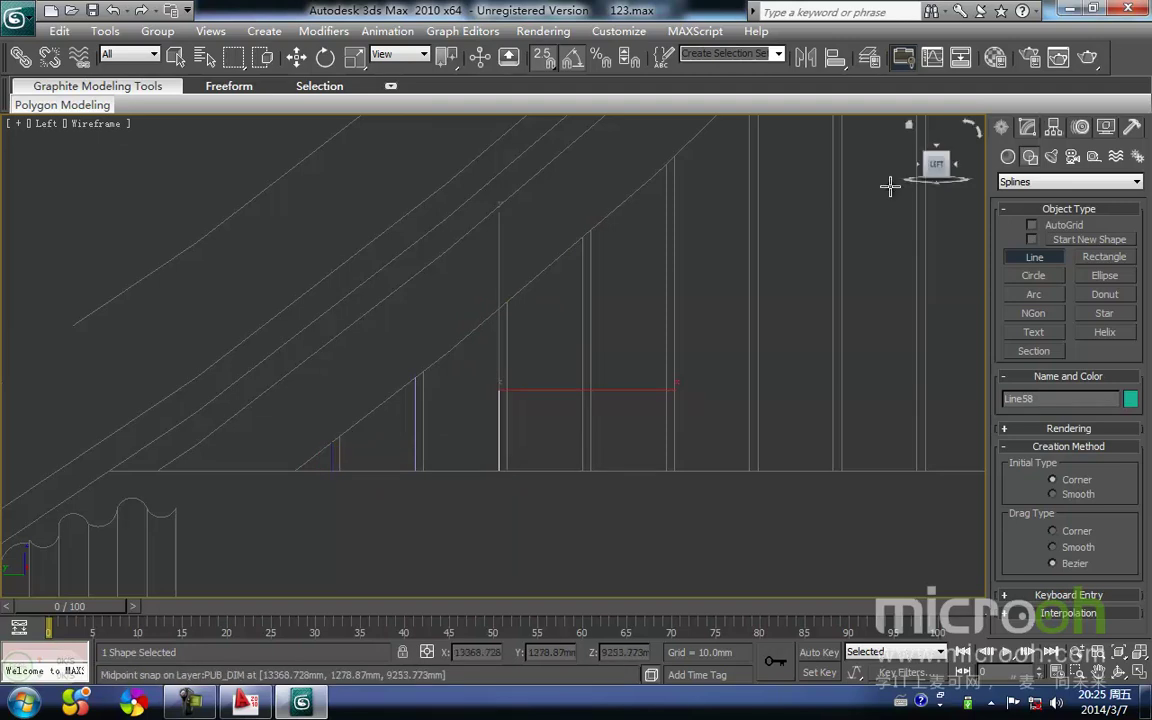
left_click(583, 483)
right_click(584, 482)
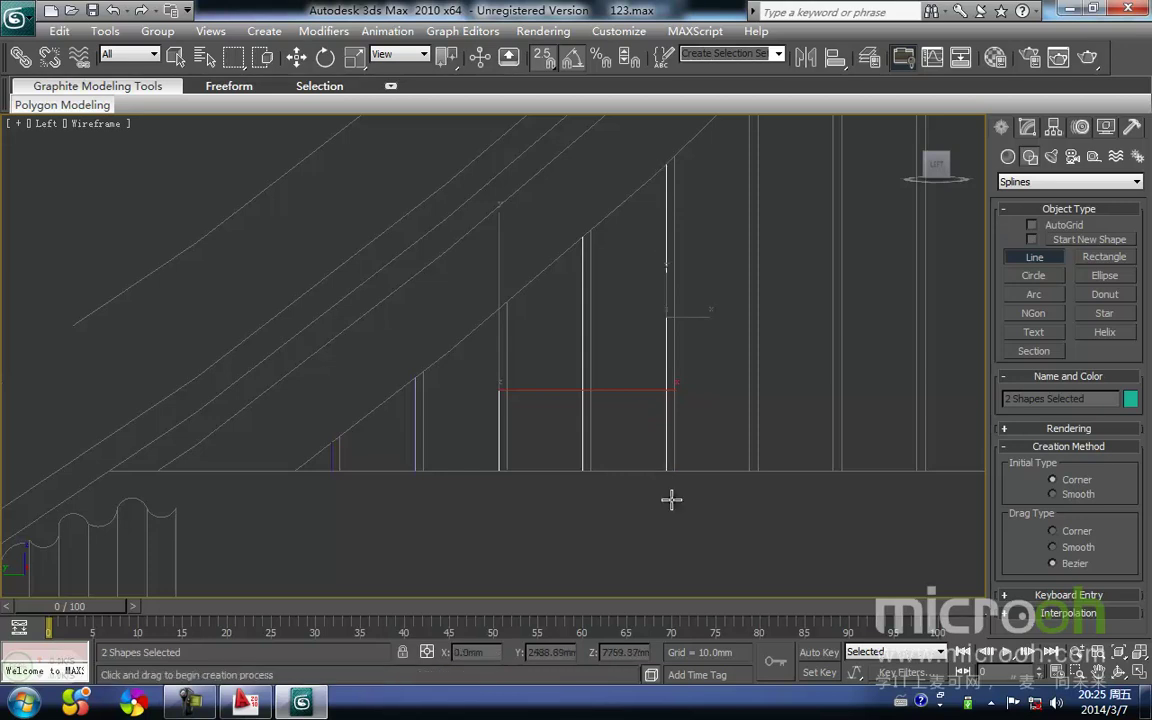
Step: Trace the sixth to eighth gable battens with vertical lines from the sloping edge to the base line
middle_click_drag(727, 339, 547, 392)
left_click(565, 142)
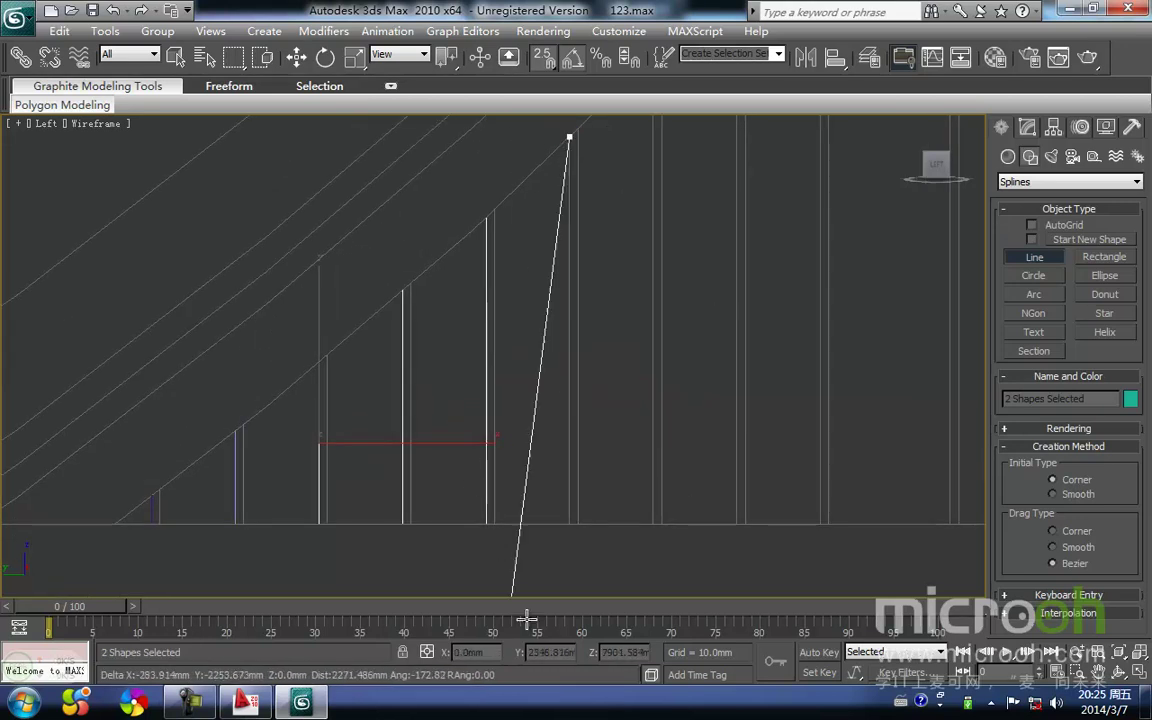
left_click(569, 524)
right_click(609, 519)
middle_click_drag(644, 417, 447, 537)
scroll(447, 537, "down", 2)
scroll(465, 299, "down", 2)
left_click(462, 261)
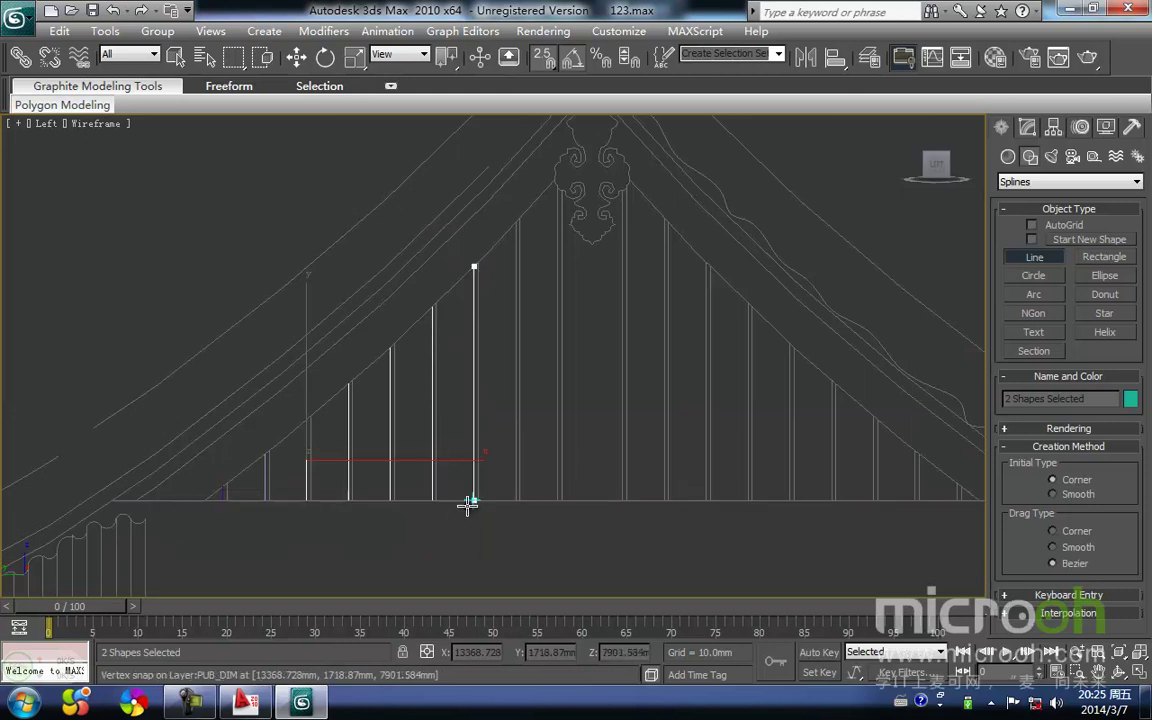
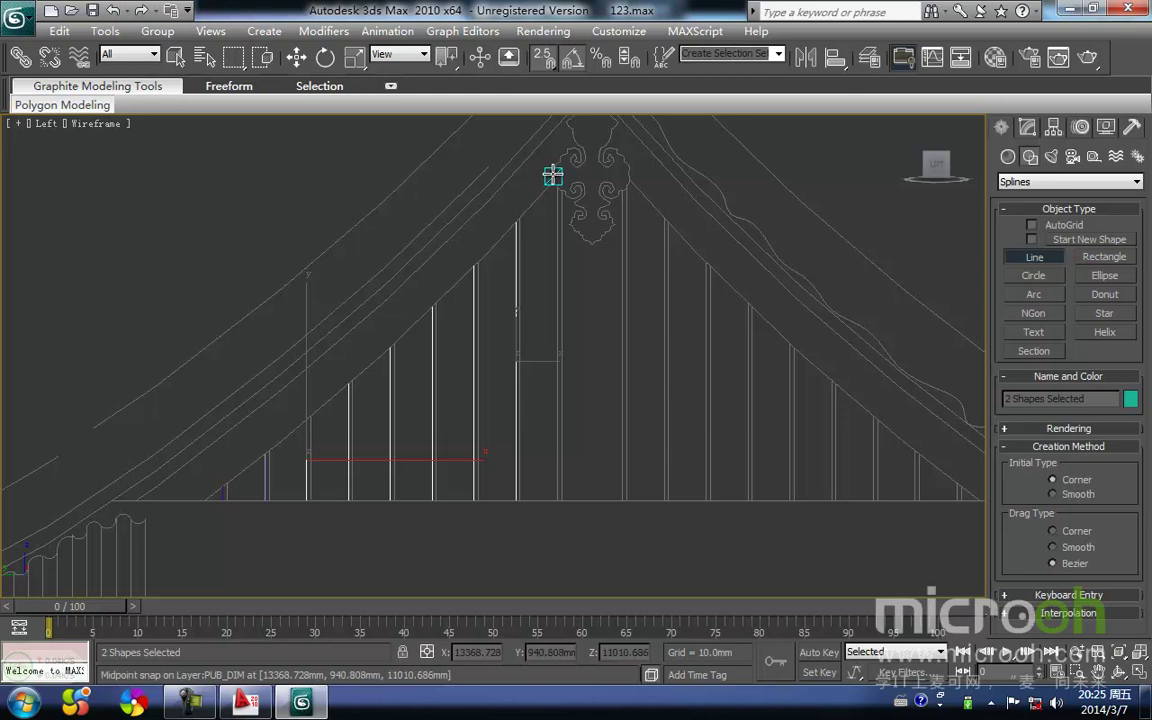
Step: Trace the ninth batten beside the gable ornament down to the base line and finish line drawing
left_click(546, 509)
key("i")
key("i")
scroll(490, 357, "up", 4)
scroll(501, 348, "down", 2)
middle_click_drag(550, 365, 525, 278)
middle_click_drag(559, 437, 495, 262)
scroll(465, 324, "down", 3)
middle_click_drag(464, 361, 460, 293)
left_click(486, 466)
right_click(448, 297)
right_click(450, 296)
middle_click_drag(454, 324, 472, 376)
scroll(468, 384, "down", 3)
left_click_drag(483, 385, 435, 353)
scroll(448, 385, "up", 3)
middle_click_drag(453, 398, 478, 349)
key("1")
middle_click_drag(451, 431, 467, 370)
scroll(490, 362, "up", 2)
middle_click_drag(482, 311, 526, 392)
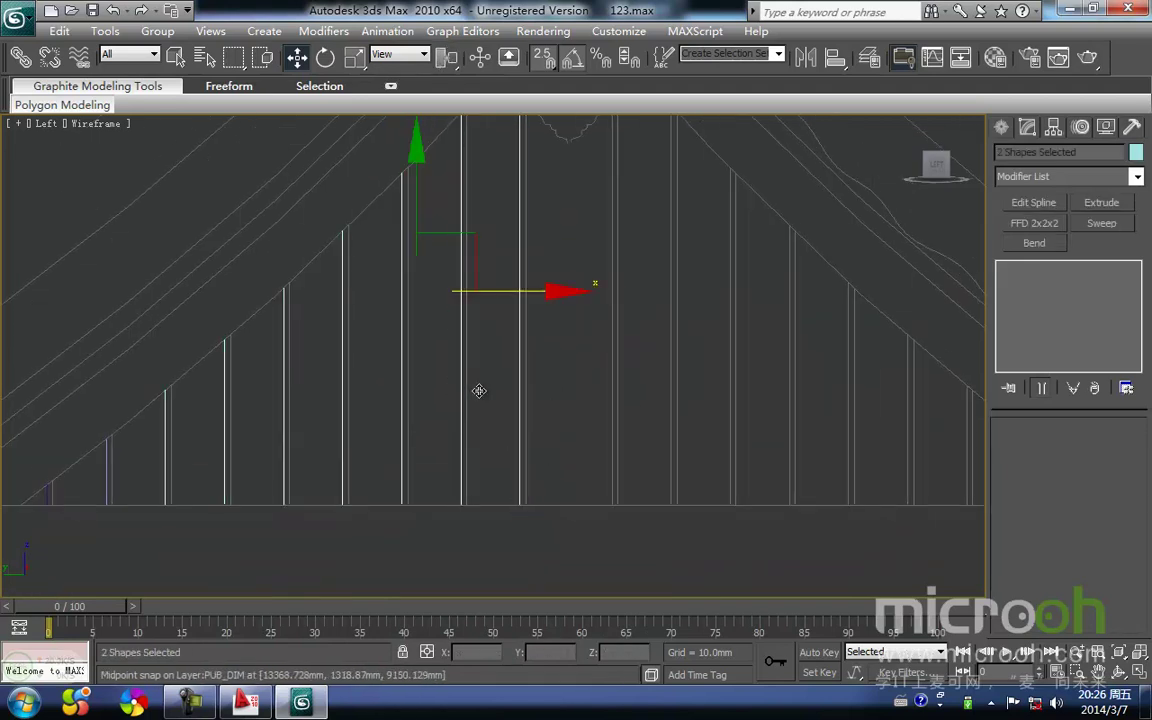
right_click(498, 393)
mouse_move(657, 571)
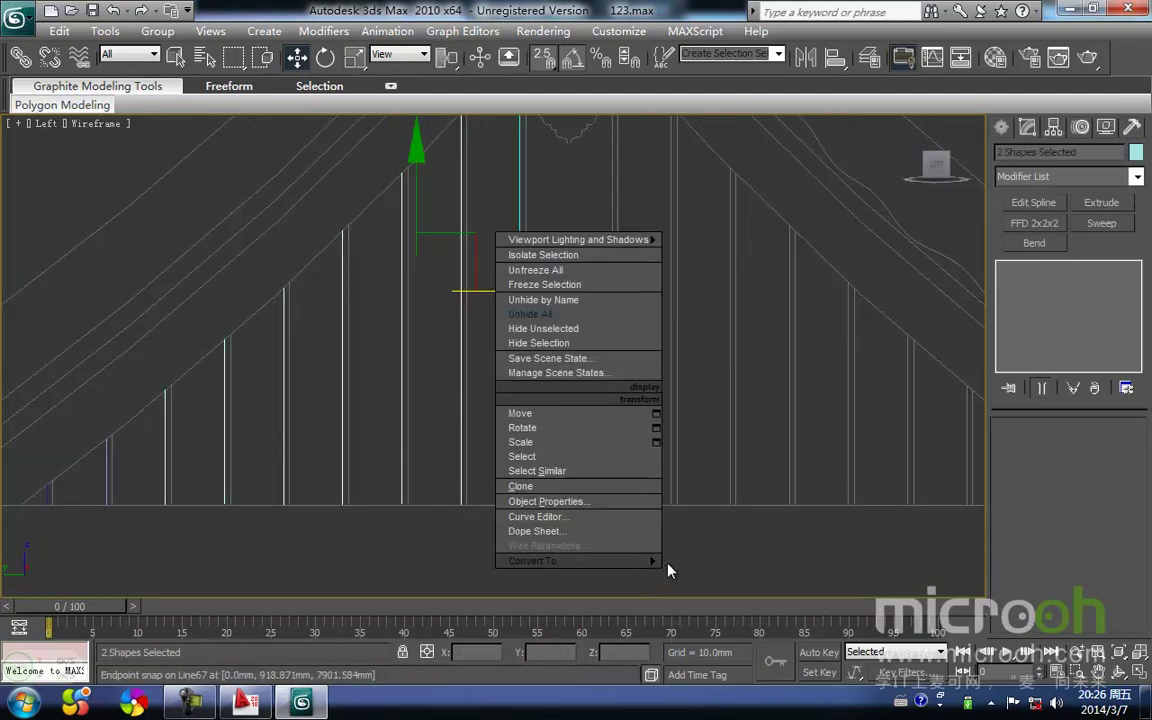
left_click(762, 485)
left_click(573, 424)
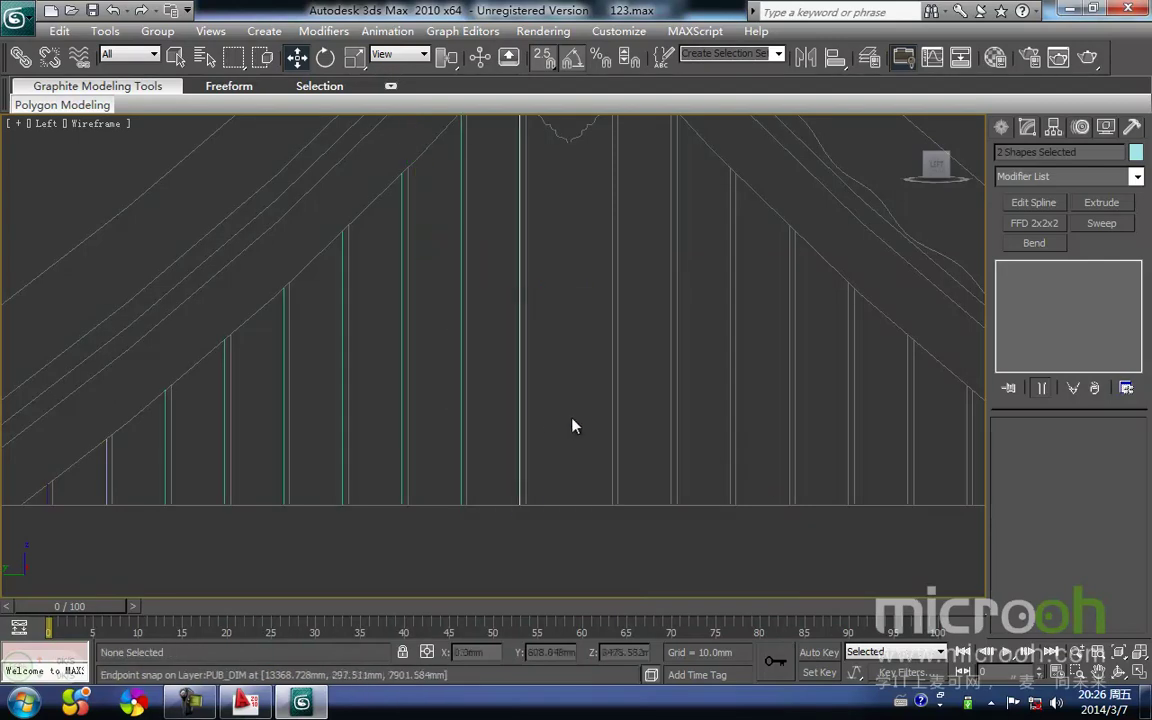
Step: Attach the other batten lines to the ninth batten's line so all form one shape, with vertex editing active
left_click(518, 428)
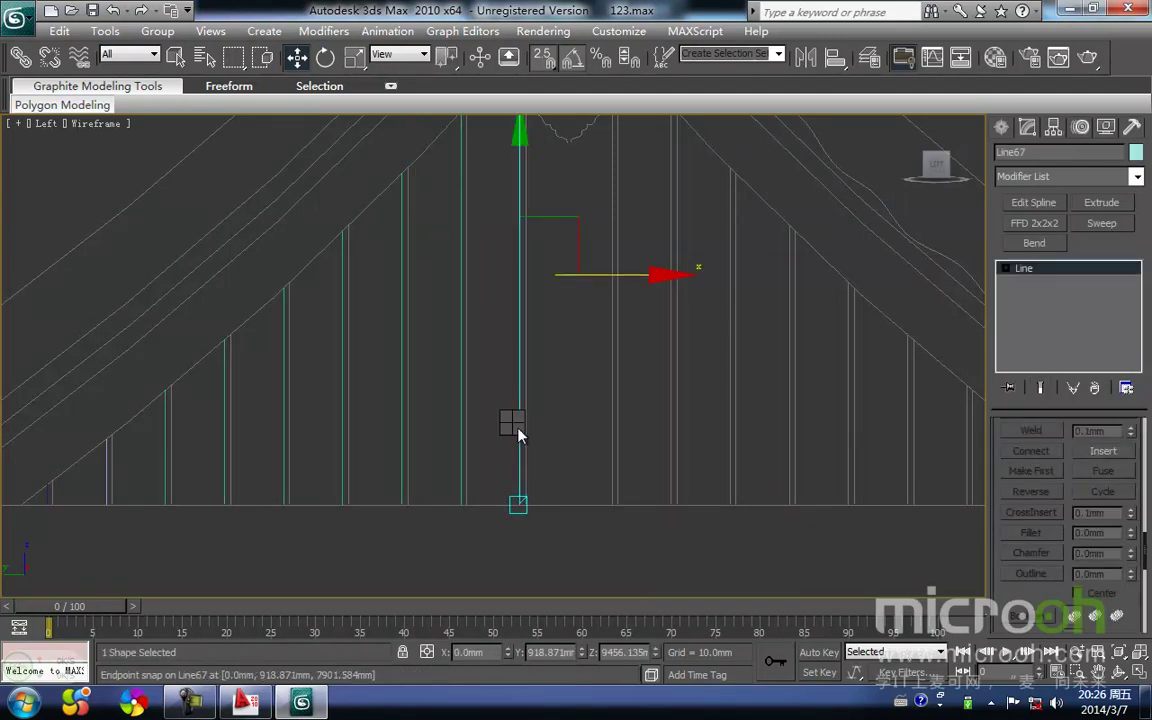
right_click(518, 433)
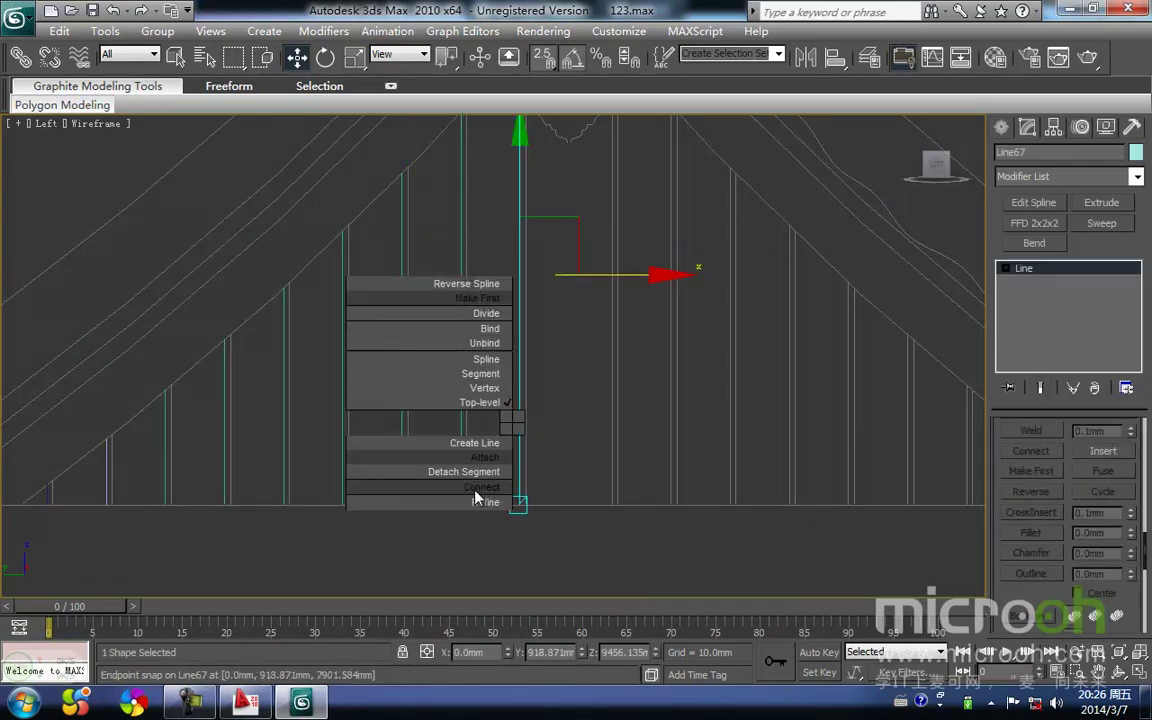
left_click(486, 458)
middle_click_drag(57, 498, 183, 465)
right_click(376, 417)
middle_click_drag(376, 417, 314, 425)
key("1")
scroll(365, 414, "down", 2)
right_click(389, 397)
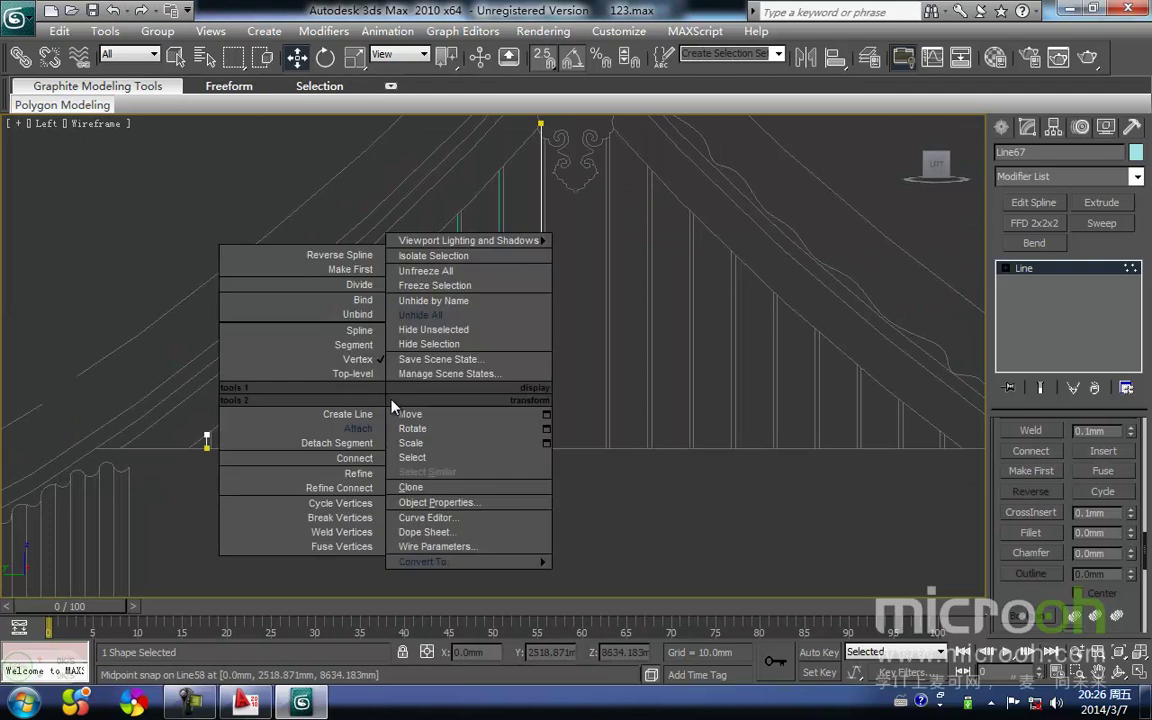
left_click(356, 433)
left_click(291, 424)
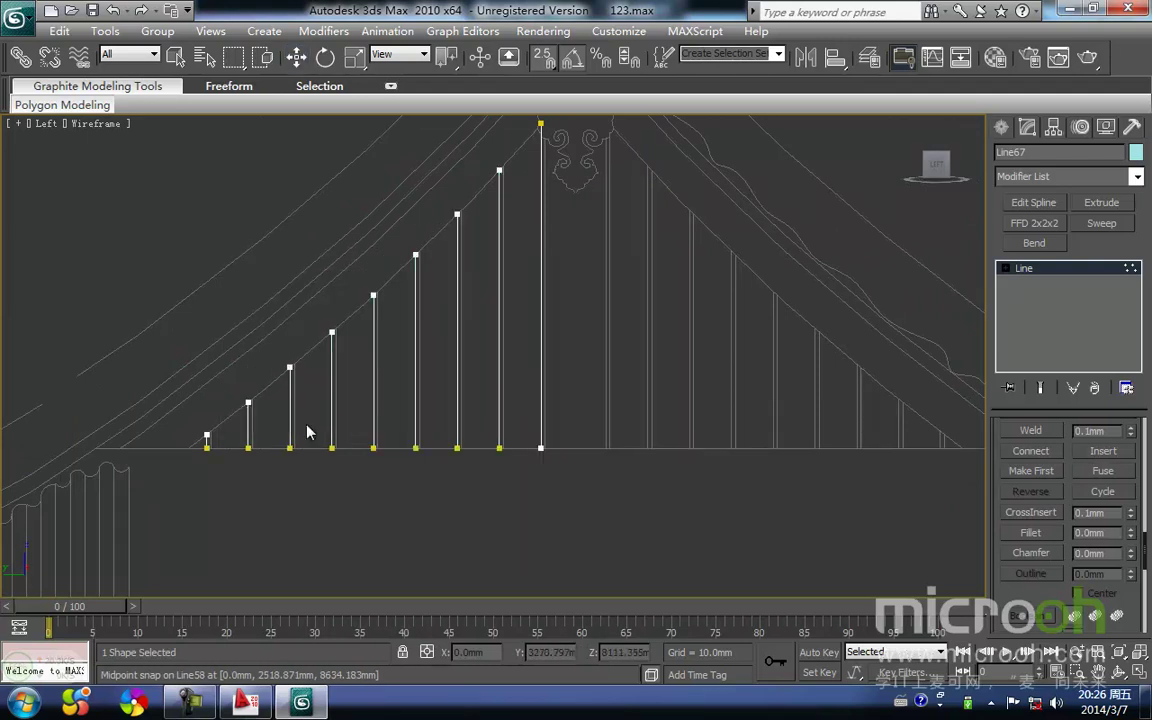
middle_click_drag(583, 390, 579, 391)
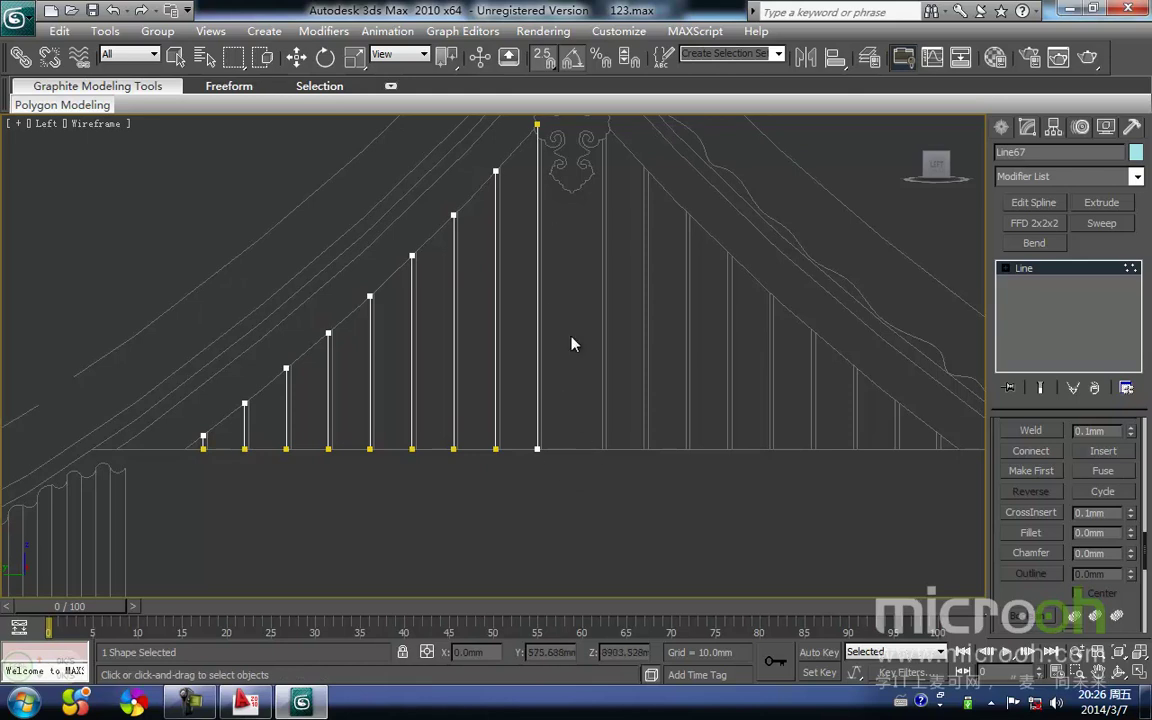
middle_click_drag(589, 403, 575, 451)
middle_click_drag(391, 413, 432, 367)
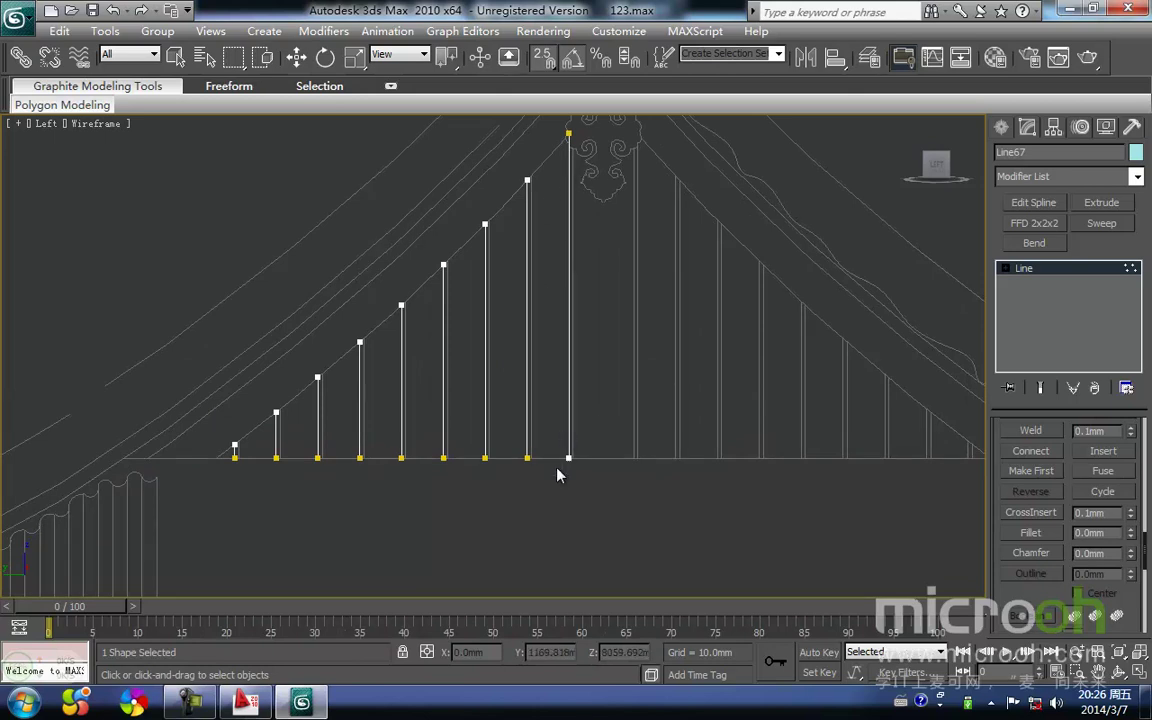
middle_click_drag(563, 302, 544, 421)
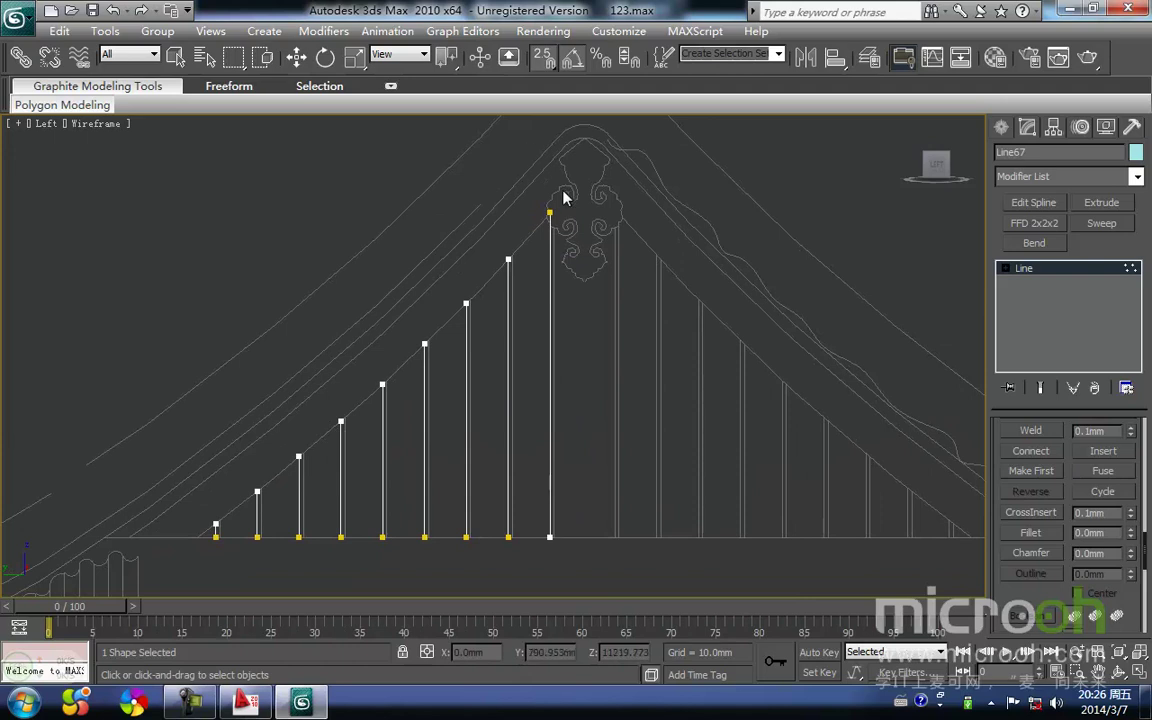
Step: Make the base-line end of the ninth batten line its first vertex, matching the other battens, and save the scene
left_click_drag(573, 240, 532, 192)
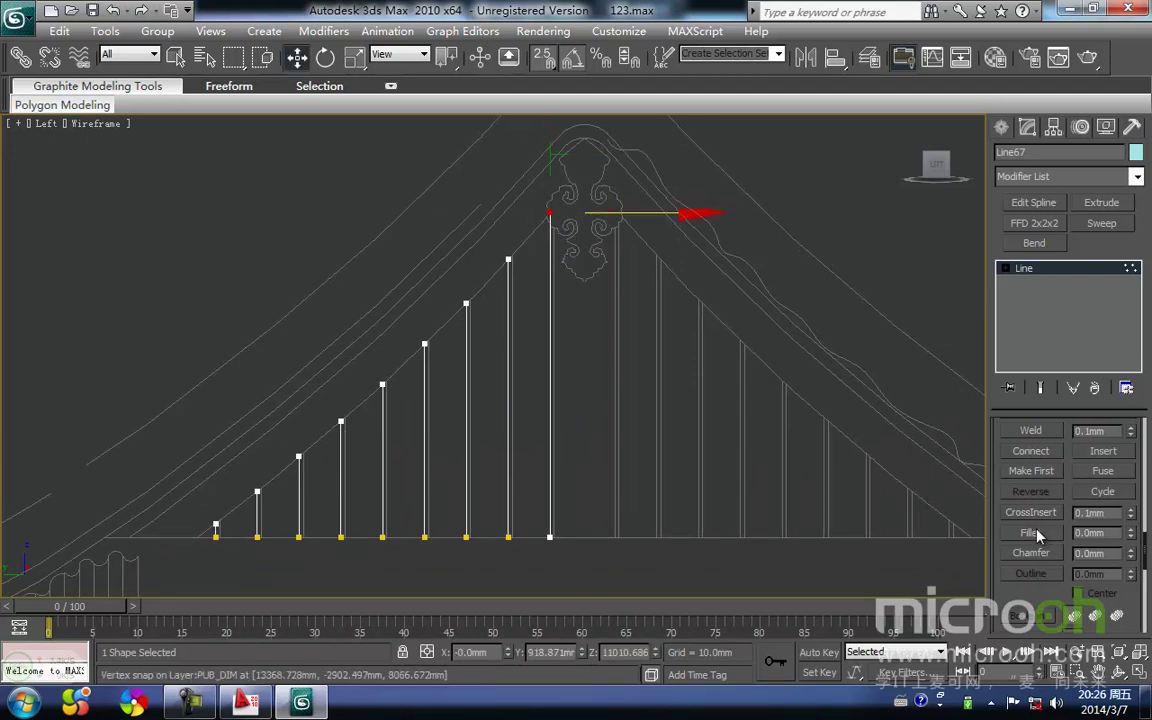
left_click(1043, 473)
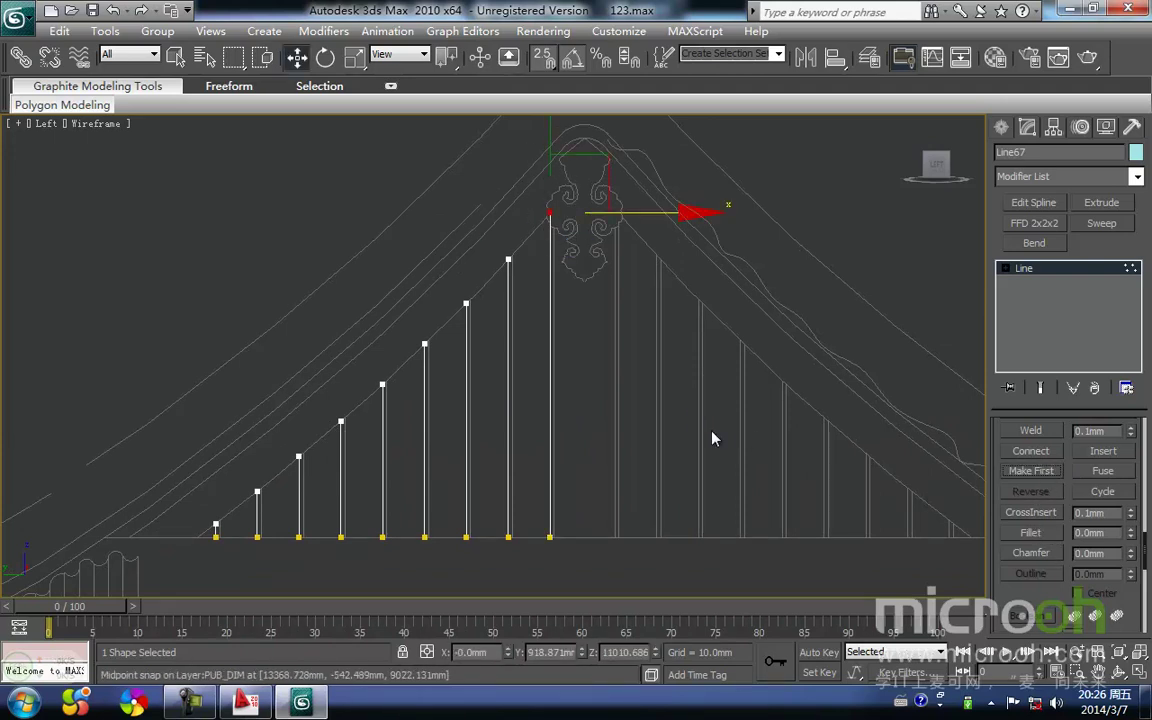
left_click(720, 432)
key("ctrl+s")
Step: Apply a Sweep modifier to the joined batten lines and turn the geometry display back on
left_click(1117, 226)
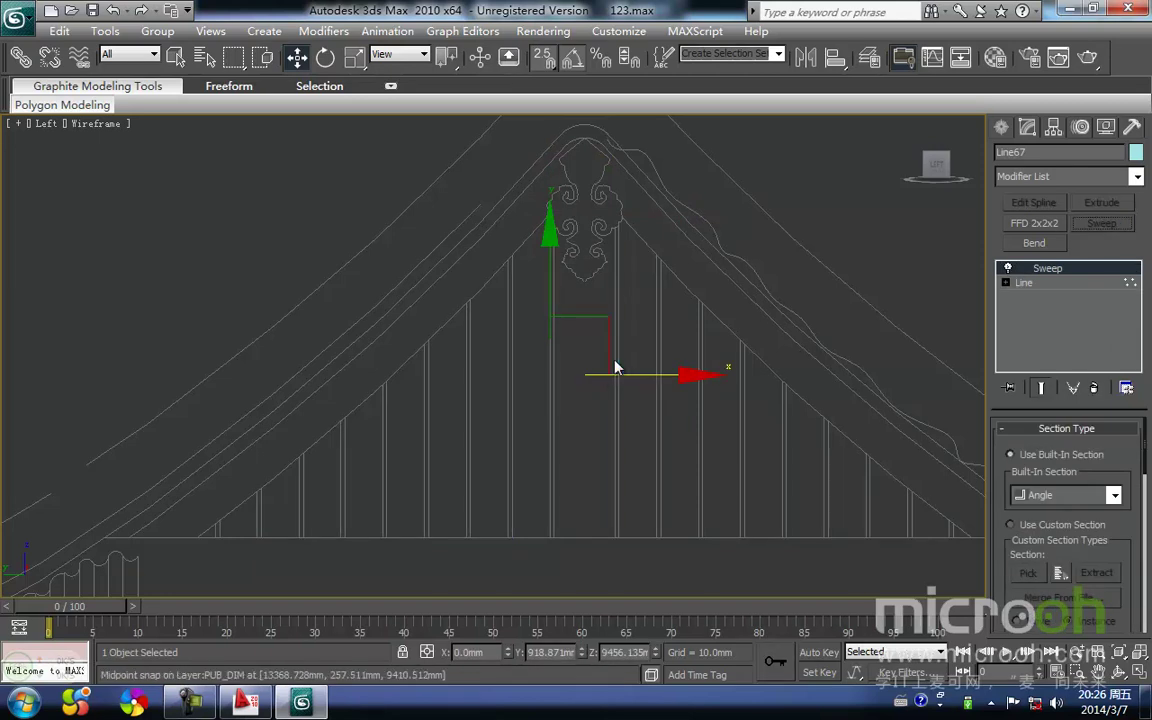
middle_click_drag(613, 360, 617, 352)
key("shift+g")
middle_click_drag(563, 391, 571, 352)
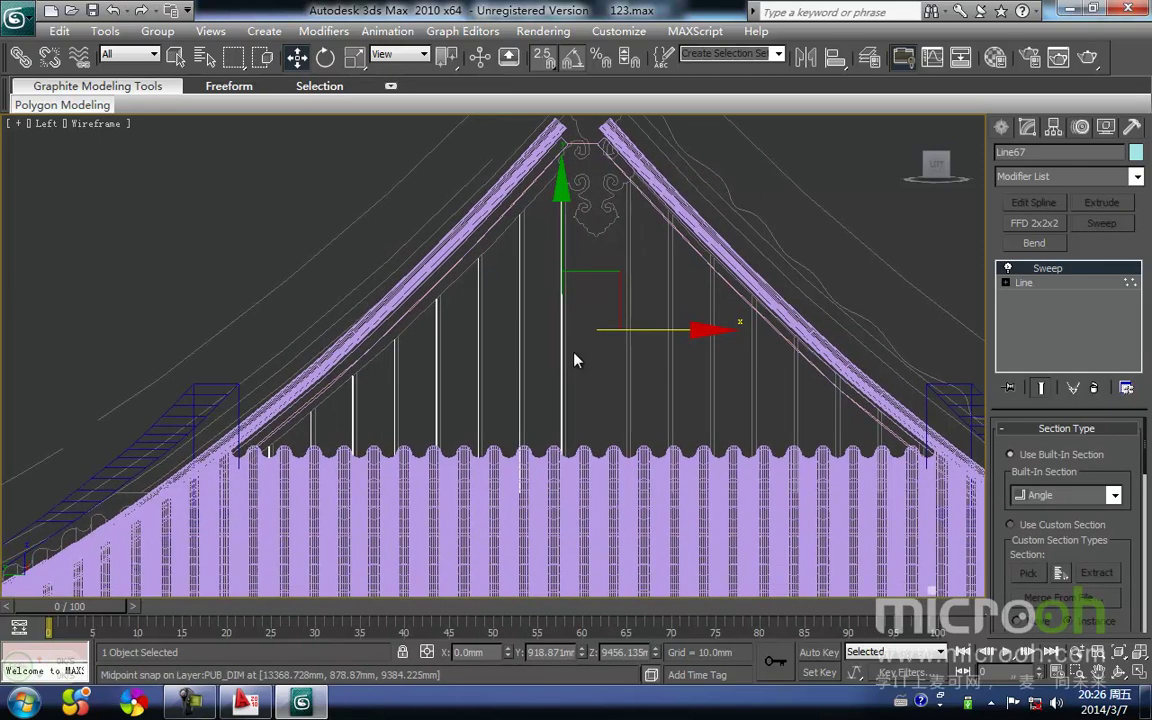
scroll(571, 352, "up", 2)
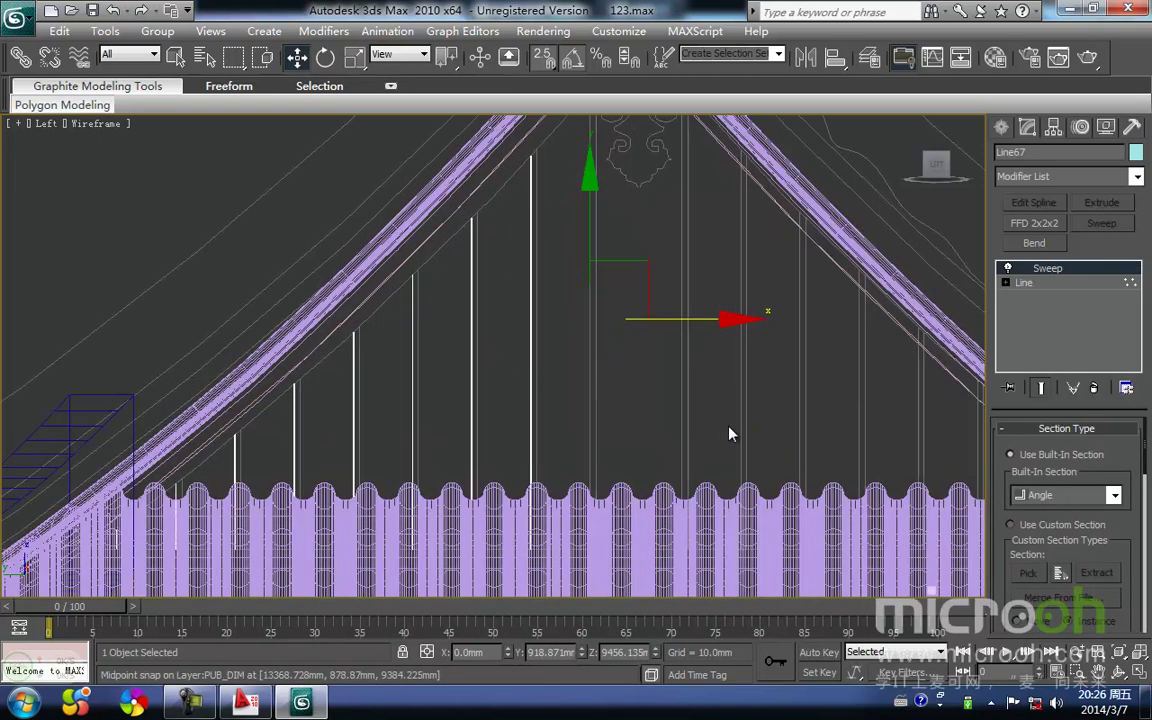
Step: Give the batten sweep the built-in Bar section with a length and width of 50 mm
left_click(1114, 496)
left_click(1072, 527)
middle_click_drag(631, 428, 635, 375)
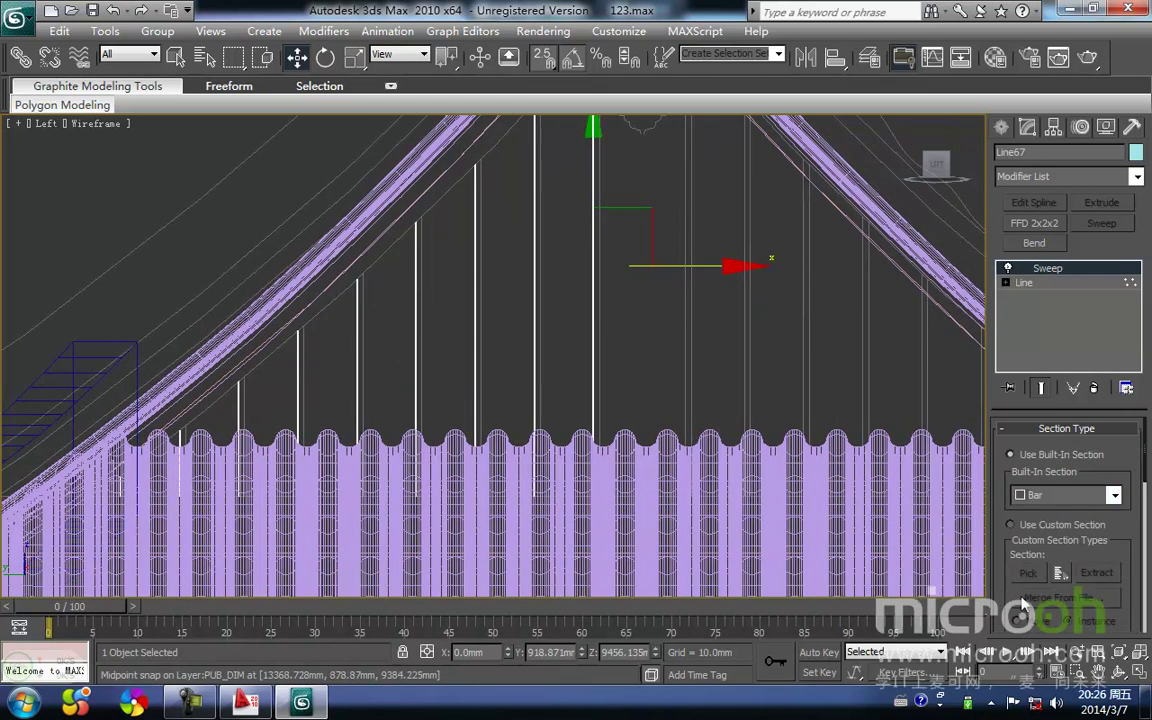
left_click_drag(1146, 471, 1145, 561)
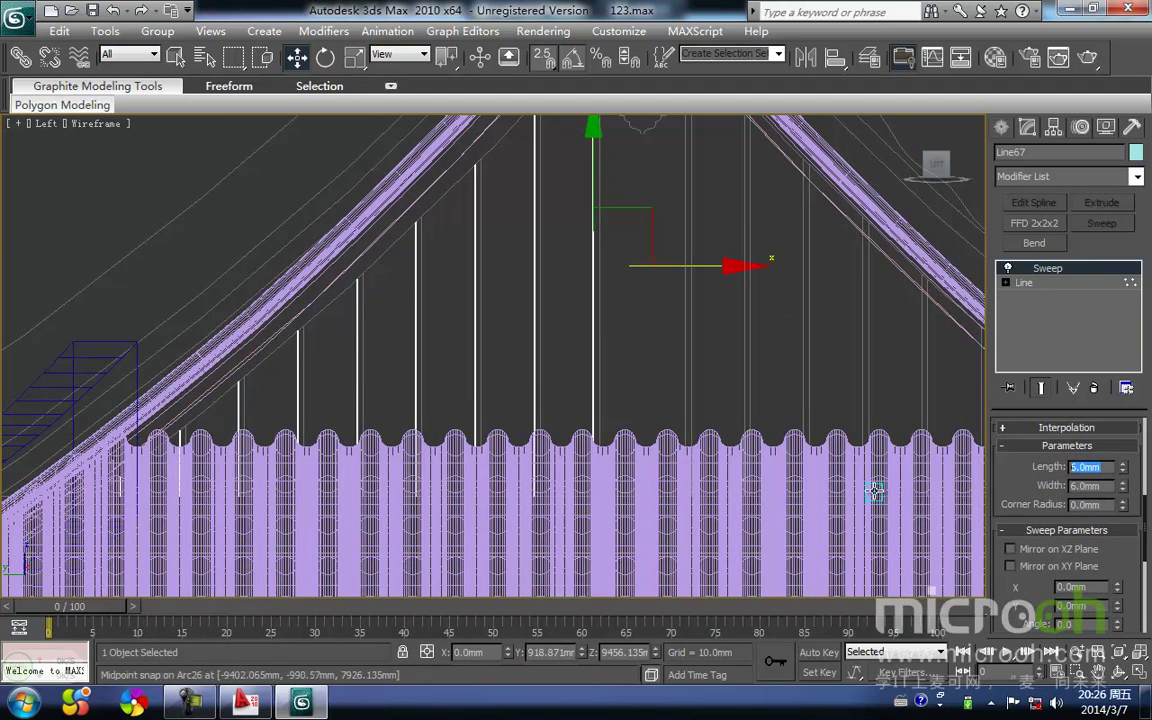
key("Return")
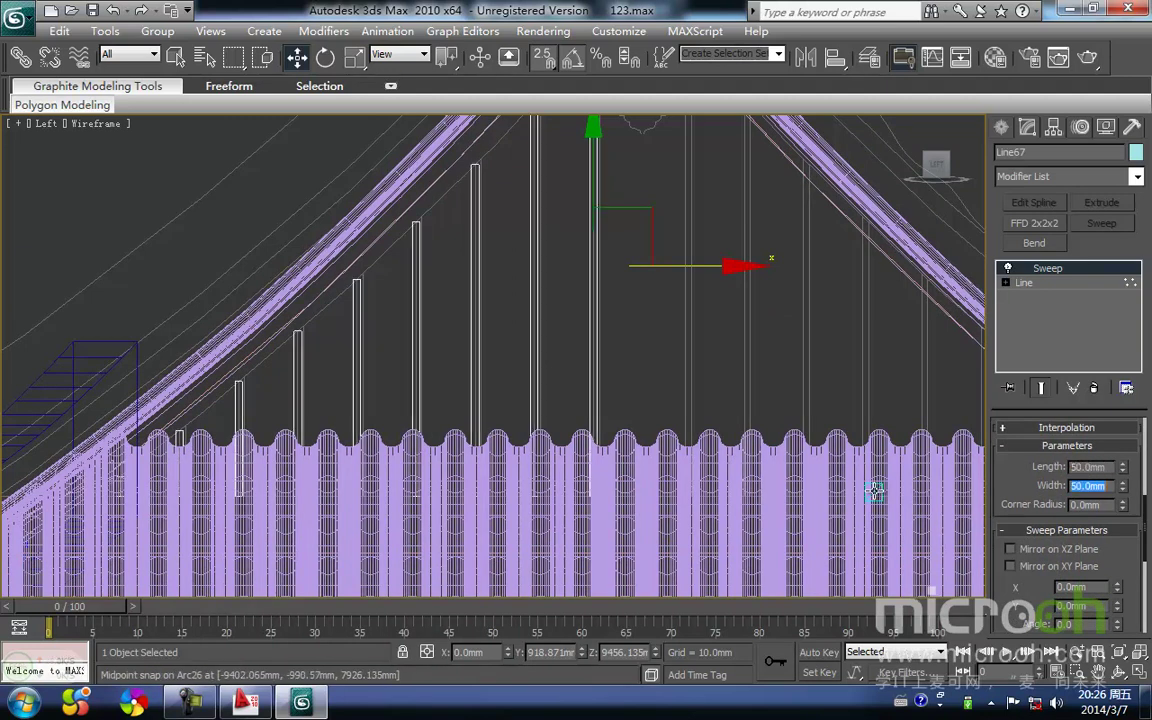
middle_click_drag(541, 260, 480, 396)
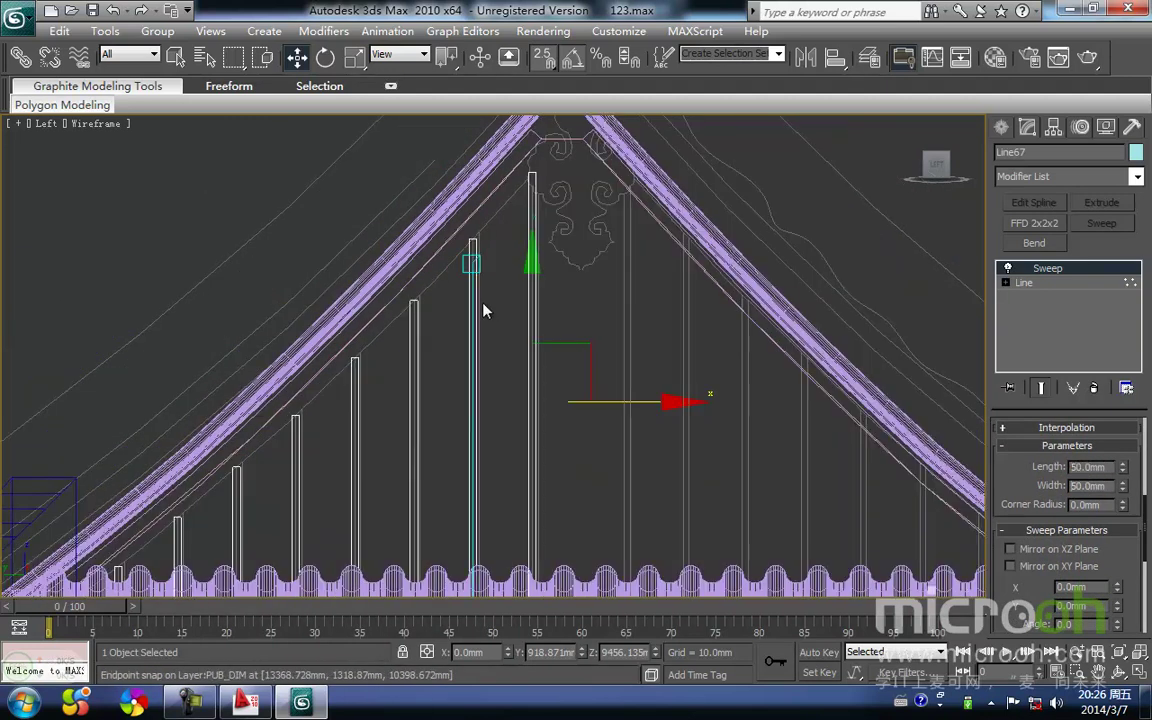
Step: Shift the swept battens slightly sideways so they line up with the batten outlines of the elevation
key("space")
mouse_move(416, 300)
left_mouse_down()
mouse_move(432, 296)
mouse_move(420, 300)
left_mouse_up()
key("space")
scroll(541, 222, "up", 2)
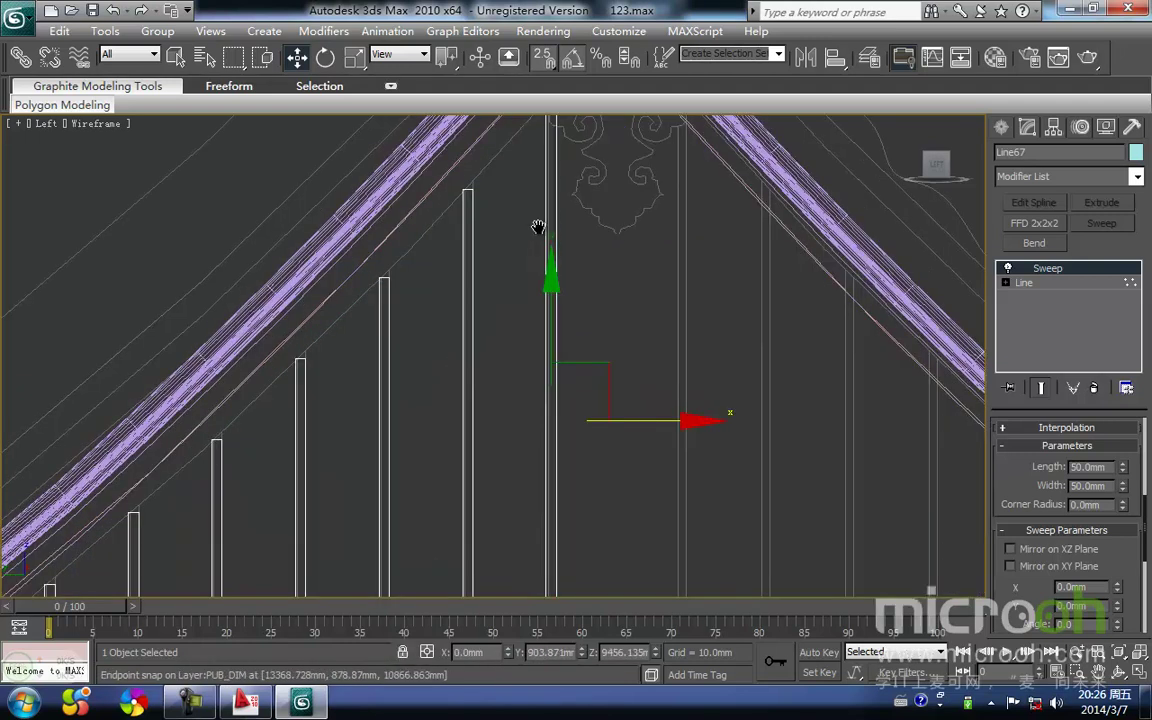
middle_click_drag(558, 216, 537, 306)
Step: Reduce the batten sweep's bar section to 40 mm in both length and width
left_click_drag(1105, 469, 937, 427)
key("Tab")
type("40")
key("Return")
middle_click_drag(490, 356, 518, 254)
scroll(520, 262, "down", 3)
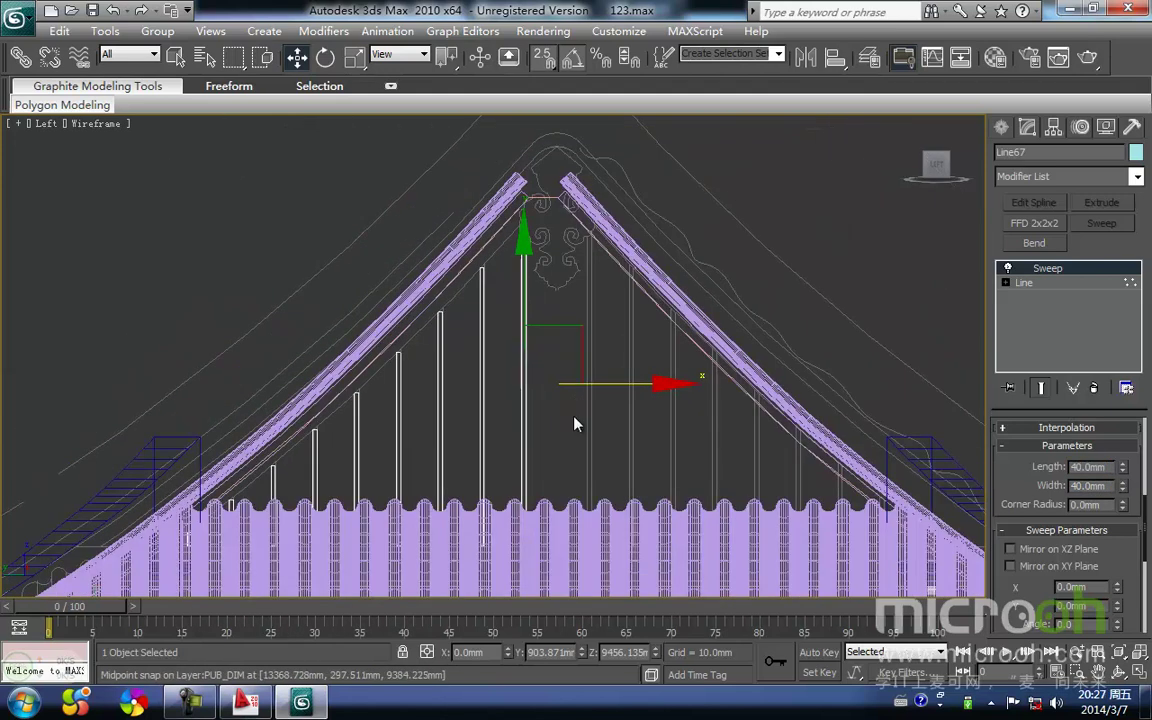
Step: Clone the swept battens once as an instance towards the other half of the gable and mirror the copy
left_click(572, 410)
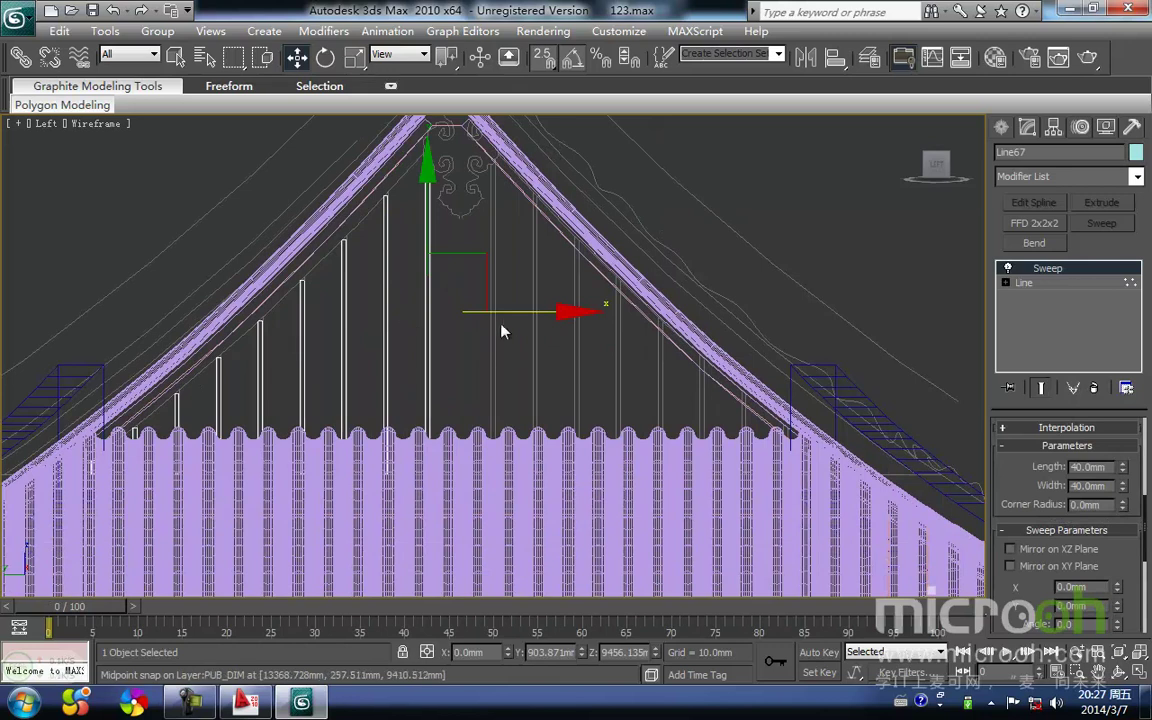
left_click_drag(510, 313, 597, 320, "shift")
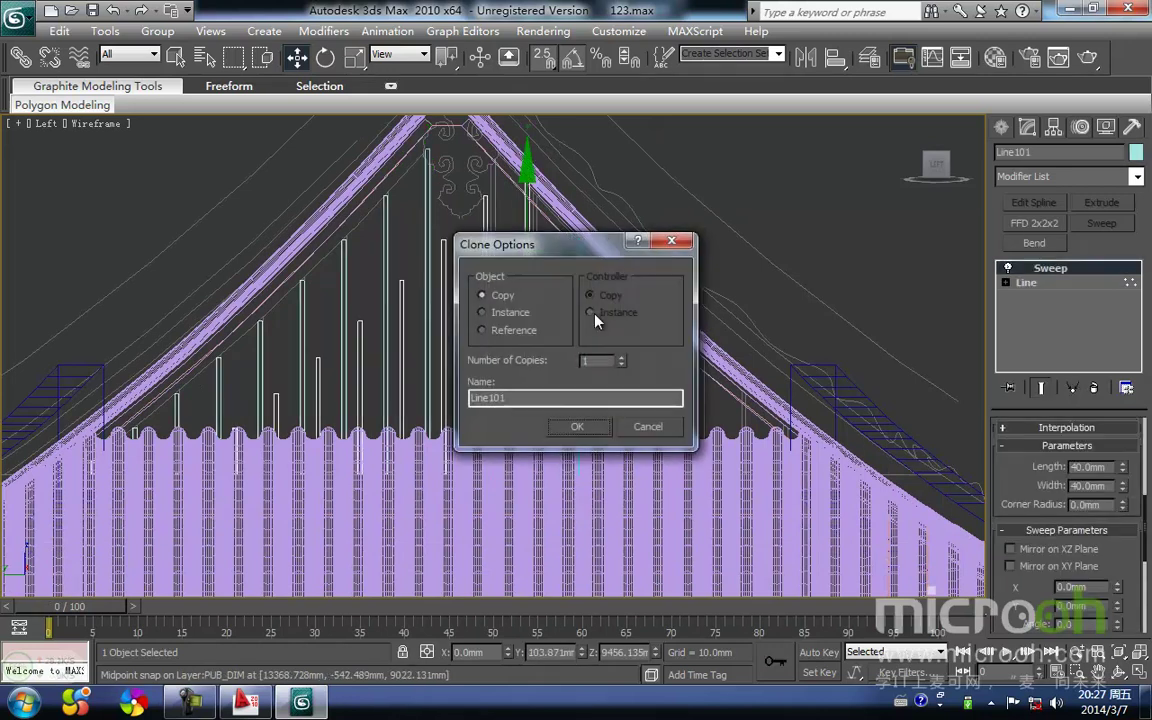
left_click(483, 316)
left_click(580, 427)
left_click(806, 60)
left_click(805, 58)
left_click(546, 480)
Step: Snap the mirrored battens onto the matching batten lines in the other half of the gable elevation
middle_click_drag(479, 192, 517, 461)
scroll(508, 318, "up", 5)
key("space")
mouse_move(597, 274)
left_mouse_down()
mouse_move(549, 289)
mouse_move(556, 311)
left_mouse_up()
key("space")
left_click(573, 385)
middle_click_drag(567, 391, 553, 334)
scroll(562, 374, "down", 2)
key("F3")
scroll(562, 374, "down", 3)
key("F3")
scroll(560, 334, "up", 2)
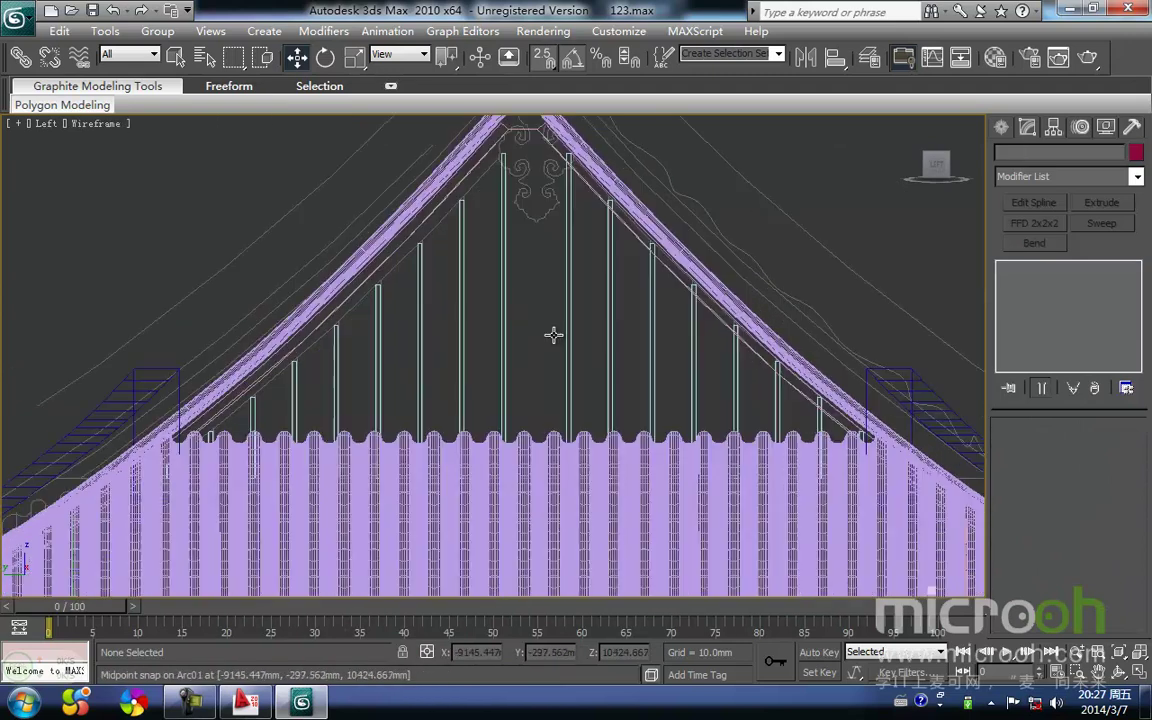
Step: Select both sets of battens together with the gable wall and isolate them
left_click_drag(583, 337, 414, 298)
middle_click_drag(474, 300, 461, 320)
key("F3")
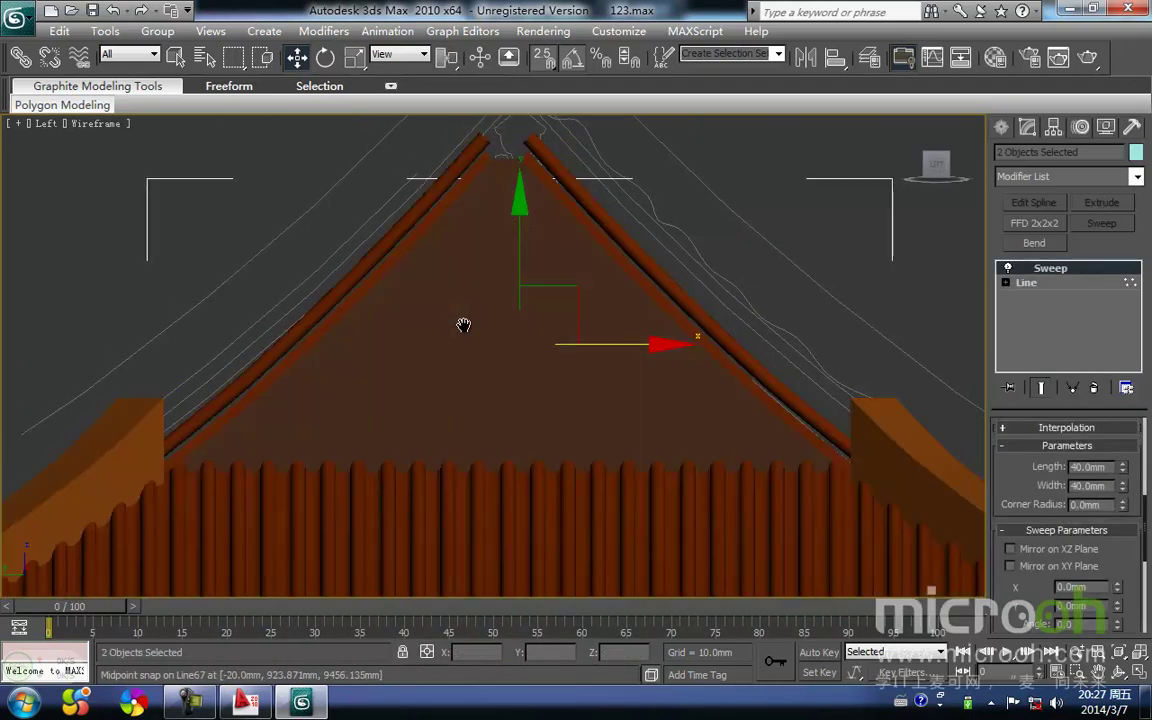
left_click(502, 355, "ctrl")
key("alt+q")
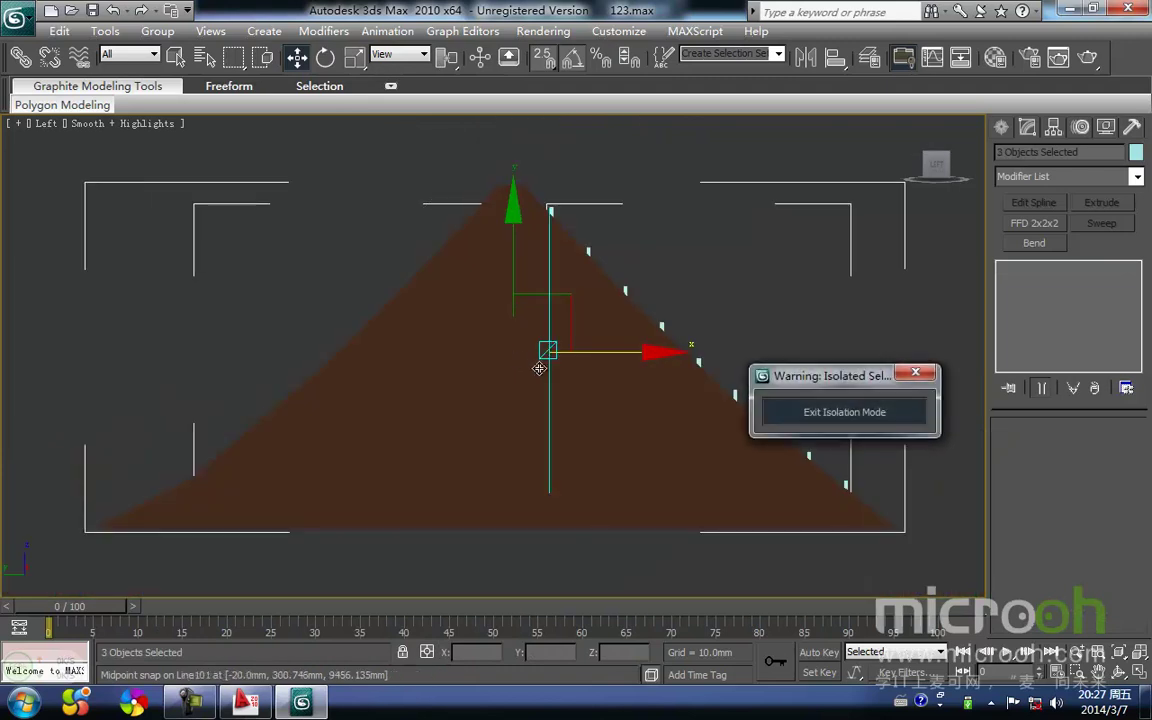
Step: In the Top view, select both batten sets and collapse them into a single mesh object
key("t")
scroll(537, 368, "down", 3)
left_click_drag(648, 466, 562, 281)
left_click(1136, 127)
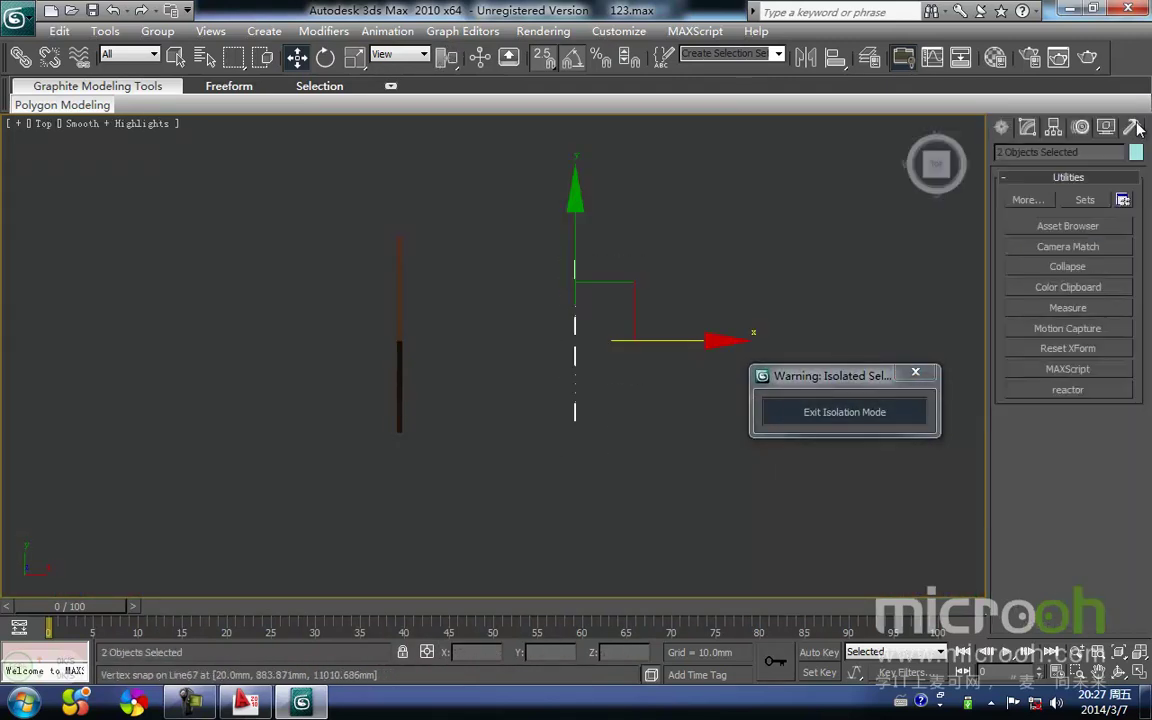
left_click(1070, 267)
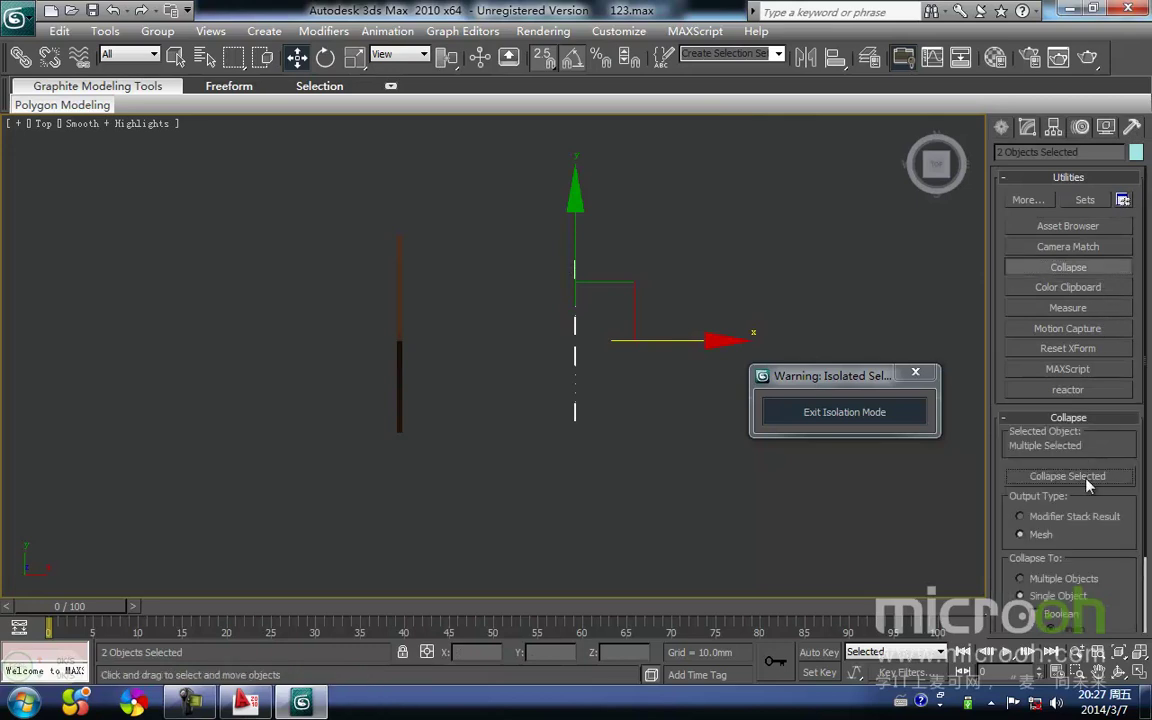
left_click(1088, 485)
Step: Move the collapsed battens across so they snap onto the outer edge of the gable wall
left_click(617, 491)
left_click_drag(617, 491, 466, 176)
key("space")
left_click_drag(645, 355, 399, 388)
middle_click_drag(411, 415, 446, 367)
scroll(446, 367, "up", 4)
scroll(376, 357, "up", 3)
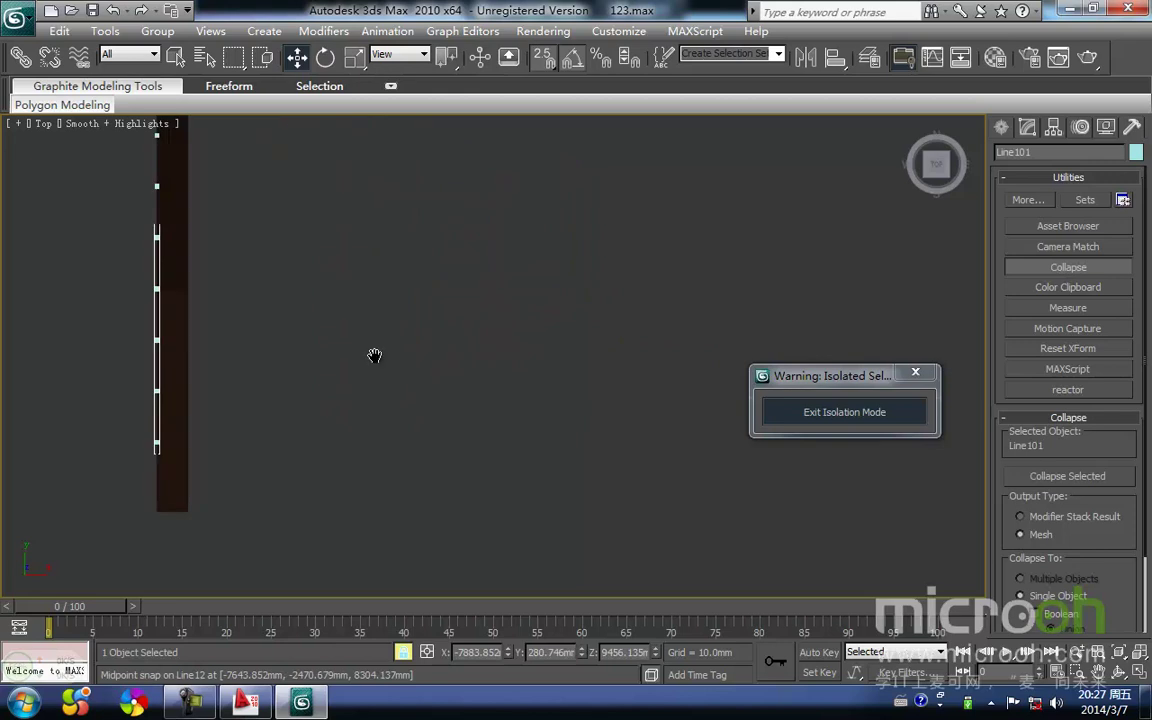
Step: Move the battens another 20 mm outward so they sit against the gable wall's outer face
middle_click_drag(375, 356, 569, 300)
scroll(420, 388, "up", 3)
middle_click_drag(388, 386, 545, 321)
left_click_drag(268, 390, 255, 555)
middle_click_drag(274, 493, 277, 466)
scroll(277, 460, "down", 3)
scroll(277, 460, "down", 2)
Step: Assign the orange 柱子 material to the battens in an angled shaded view and minimize the Material Editor
key("F3")
middle_click_drag(406, 383, 295, 353, "alt")
key("z")
key("F3")
middle_click_drag(375, 468, 378, 401, "alt")
key("m")
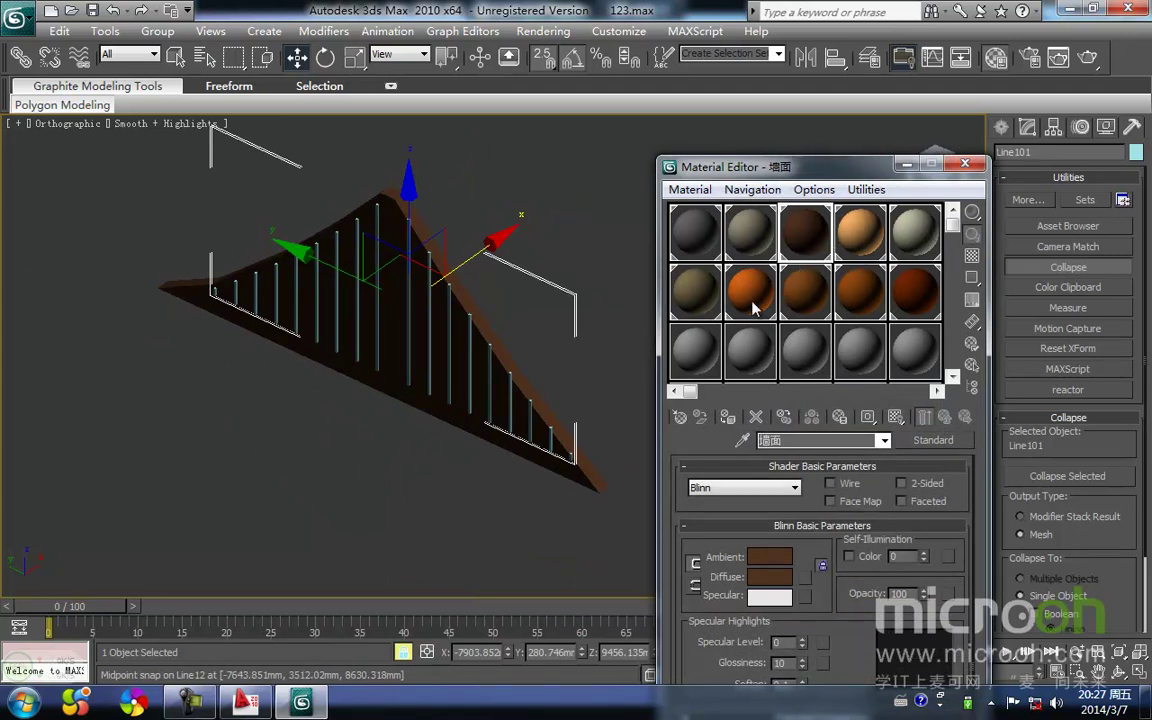
left_click(754, 315)
left_click(727, 419)
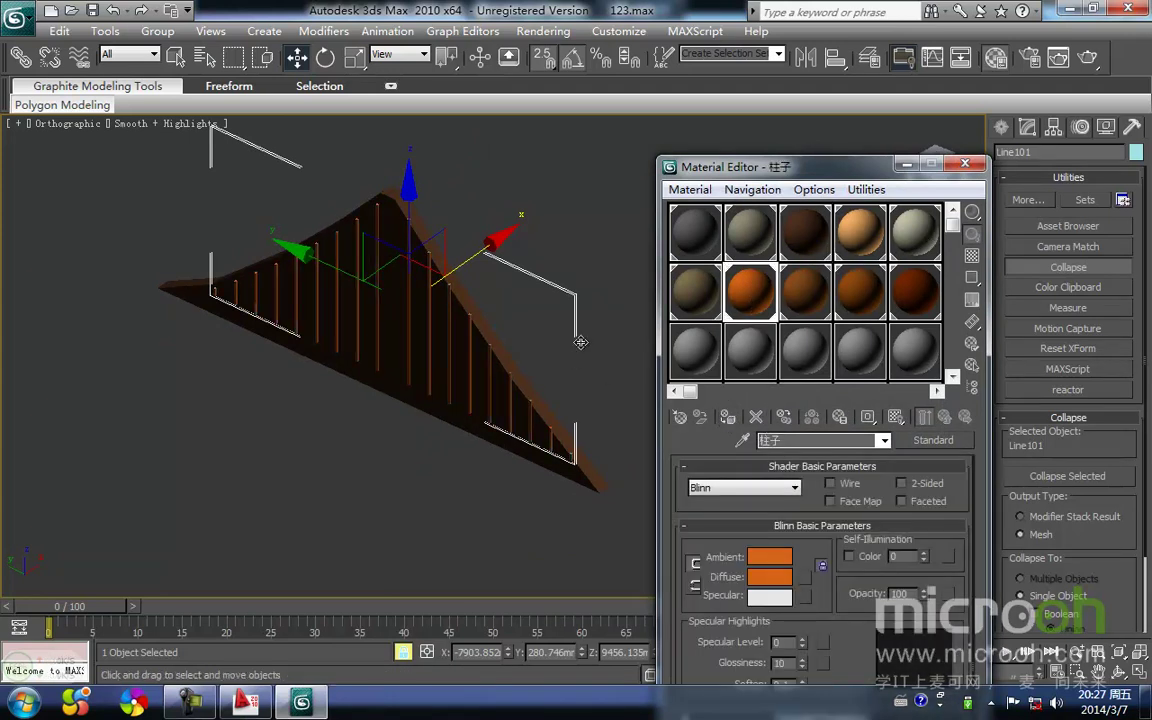
left_click(594, 360)
left_click(909, 165)
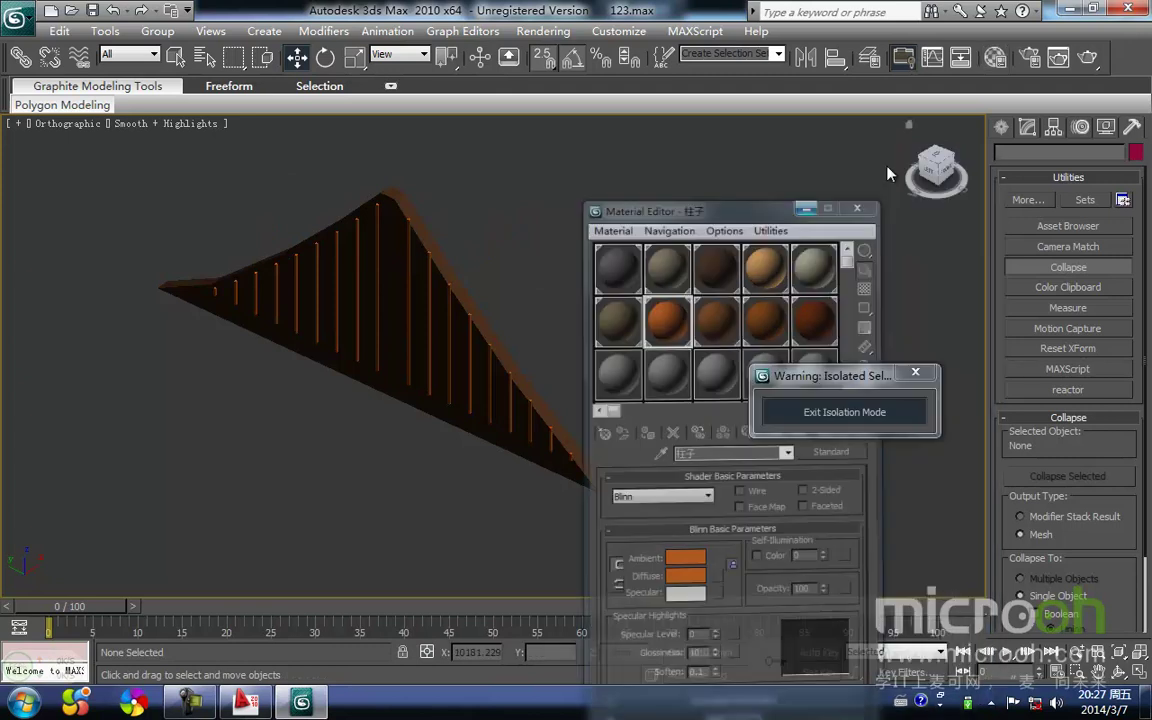
Step: Select the gable battens and exit isolation mode to bring back the whole temple around the gable end
left_click(421, 261)
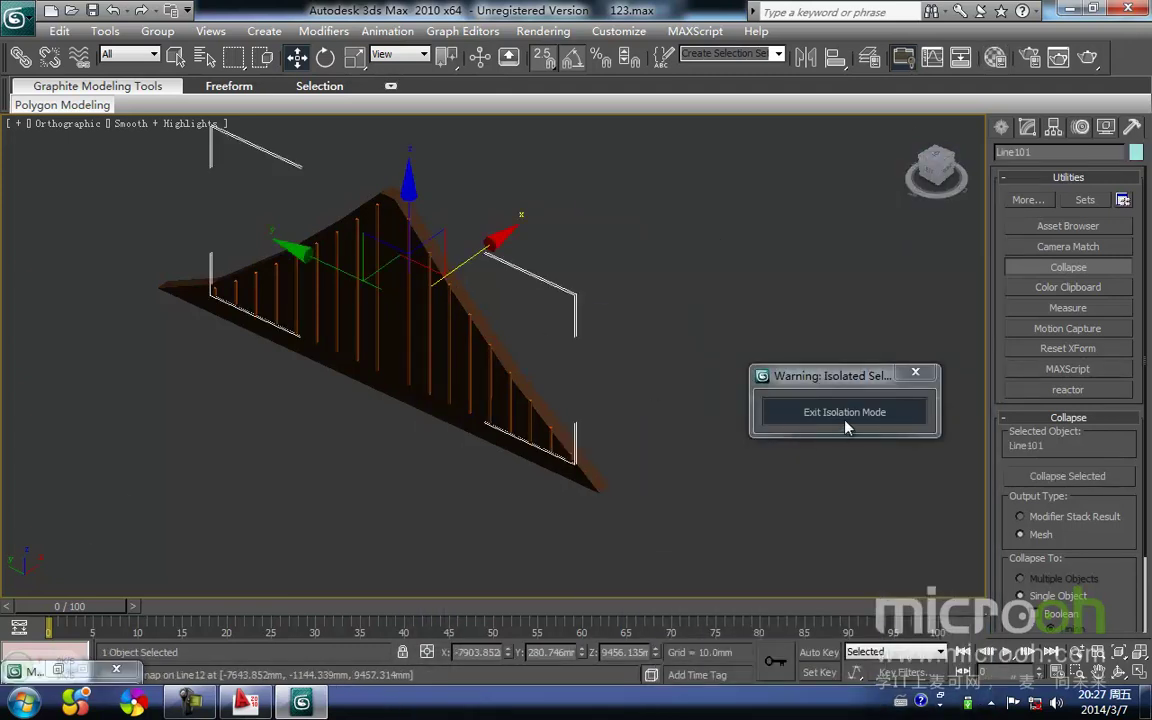
left_click(795, 411)
middle_click_drag(649, 359, 640, 363)
middle_click_drag(373, 406, 443, 338)
scroll(390, 371, "down", 3)
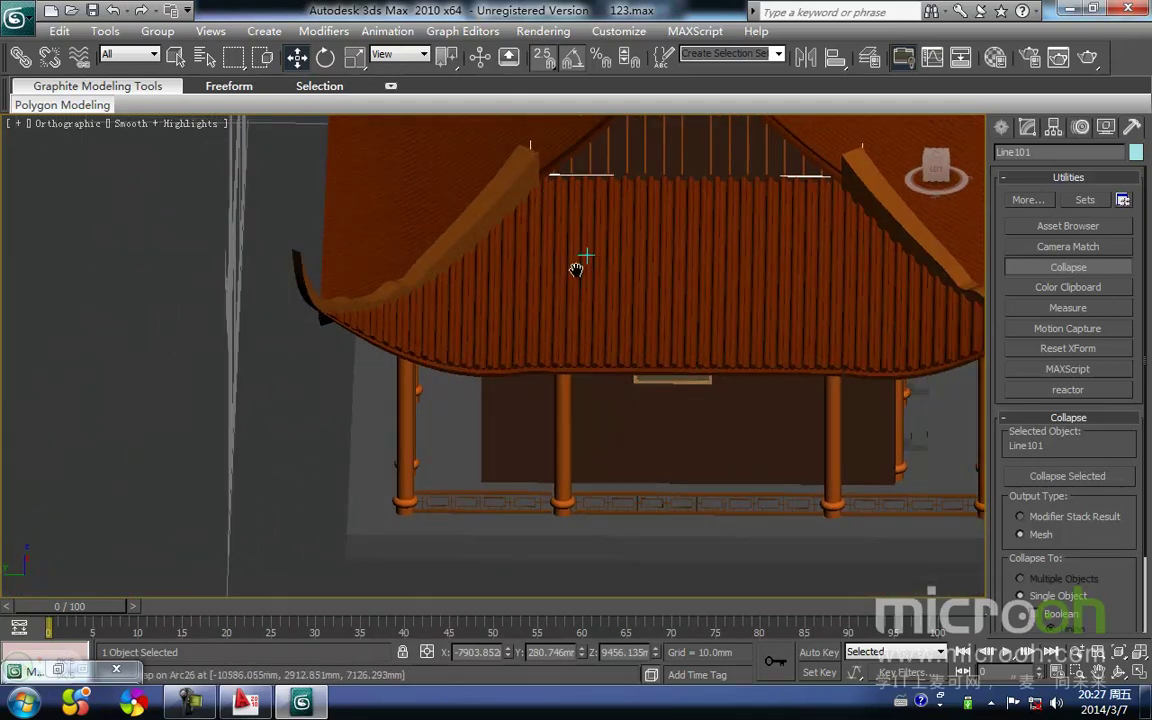
middle_click_drag(589, 257, 442, 381)
middle_click_drag(522, 350, 482, 304, "alt")
middle_click_drag(402, 252, 441, 524)
middle_click_drag(441, 524, 418, 426, "alt")
Step: Select the side roof slope below the gable together with a gable piece and isolate them
key("t")
left_click(391, 430)
scroll(390, 433, "down", 2)
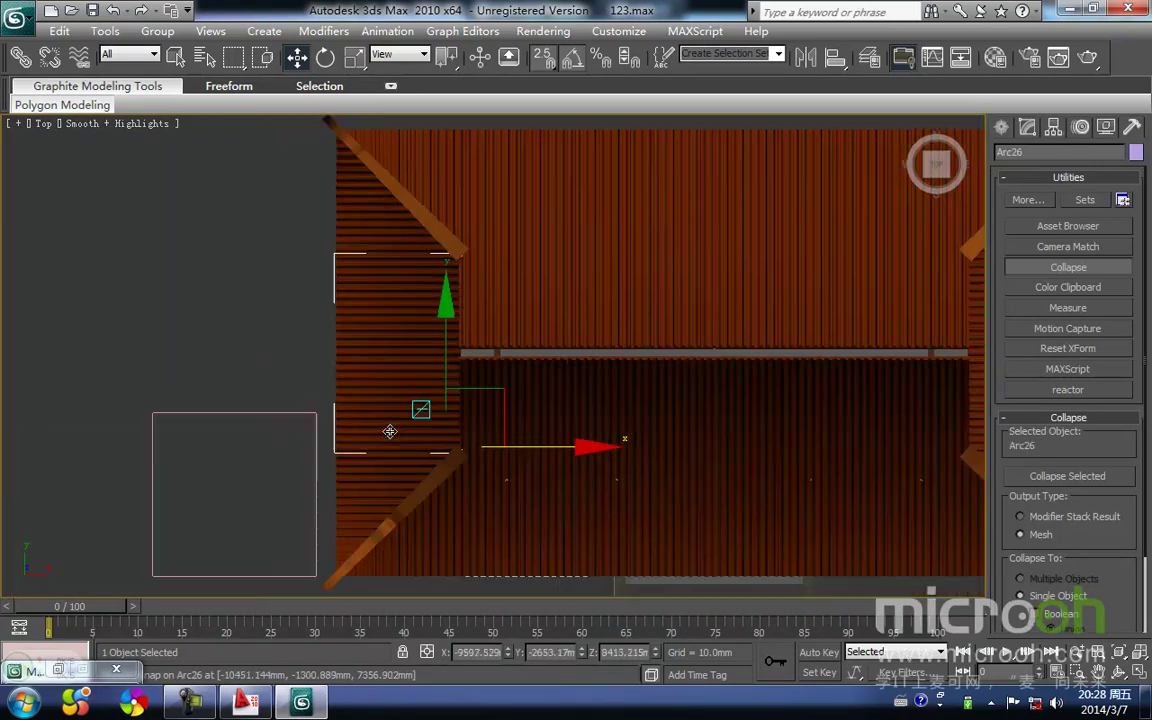
middle_click_drag(390, 434, 510, 330, "alt")
scroll(423, 285, "up", 3)
middle_click_drag(423, 296, 492, 546)
left_click(368, 330, "ctrl")
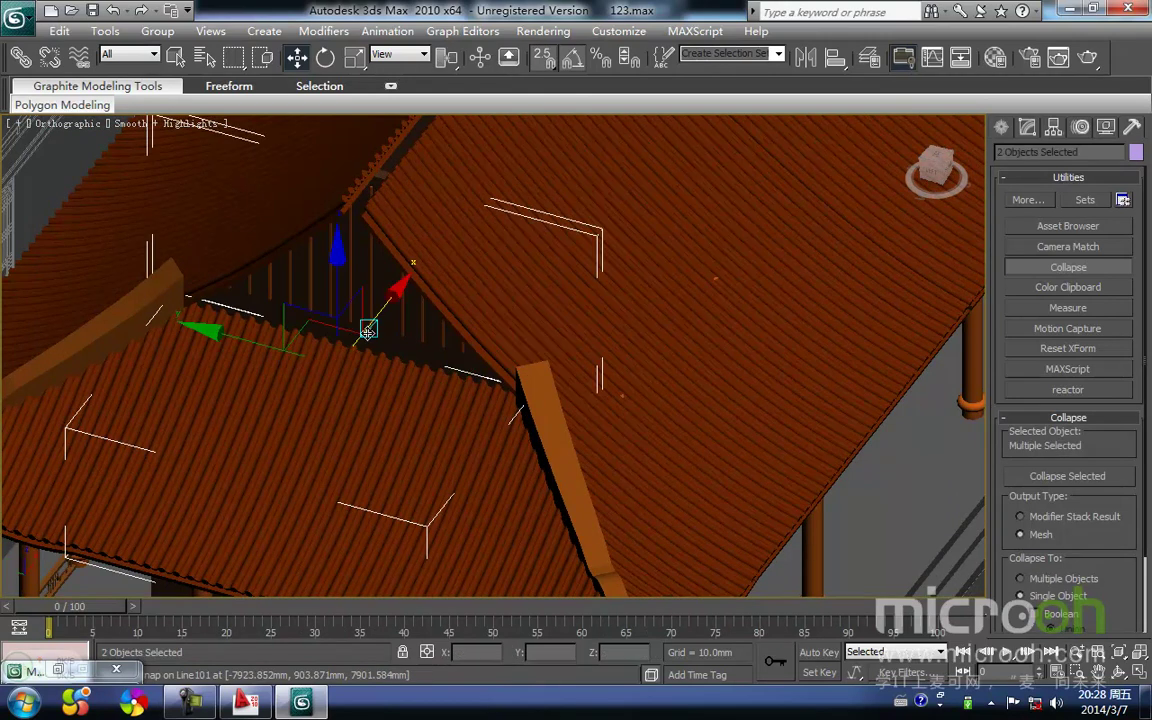
key("alt+q")
Step: Examine from above how the side roof slope meets the gable wall and exit isolation mode
middle_click_drag(440, 382, 352, 401)
key("t")
middle_click_drag(497, 420, 351, 476)
scroll(351, 476, "down", 2)
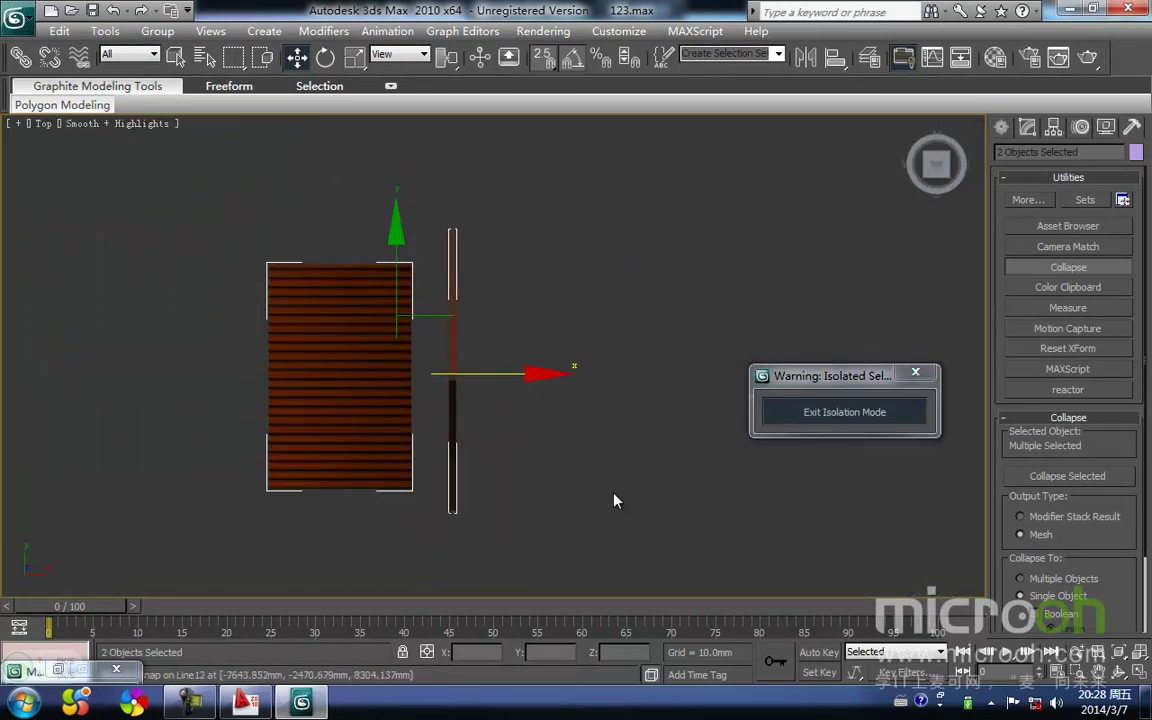
left_click(607, 510)
left_click_drag(389, 290, 387, 284)
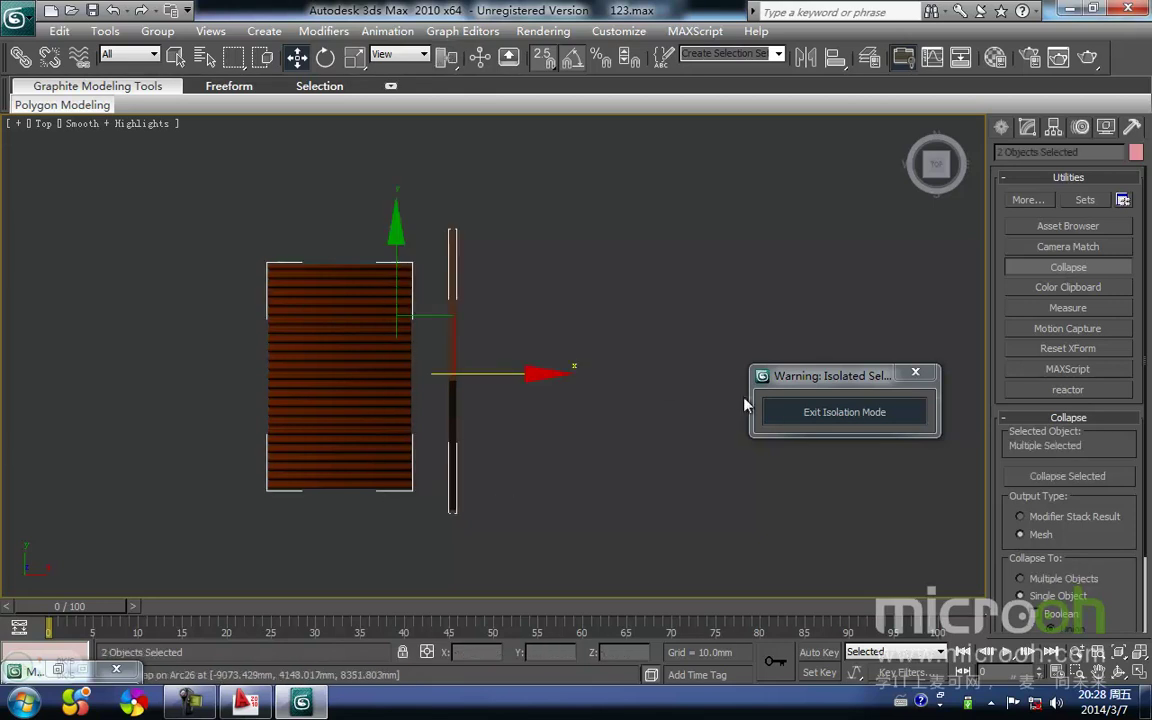
left_click(771, 411)
middle_click_drag(486, 386, 357, 347)
scroll(411, 417, "down", 4)
scroll(489, 290, "up", 2)
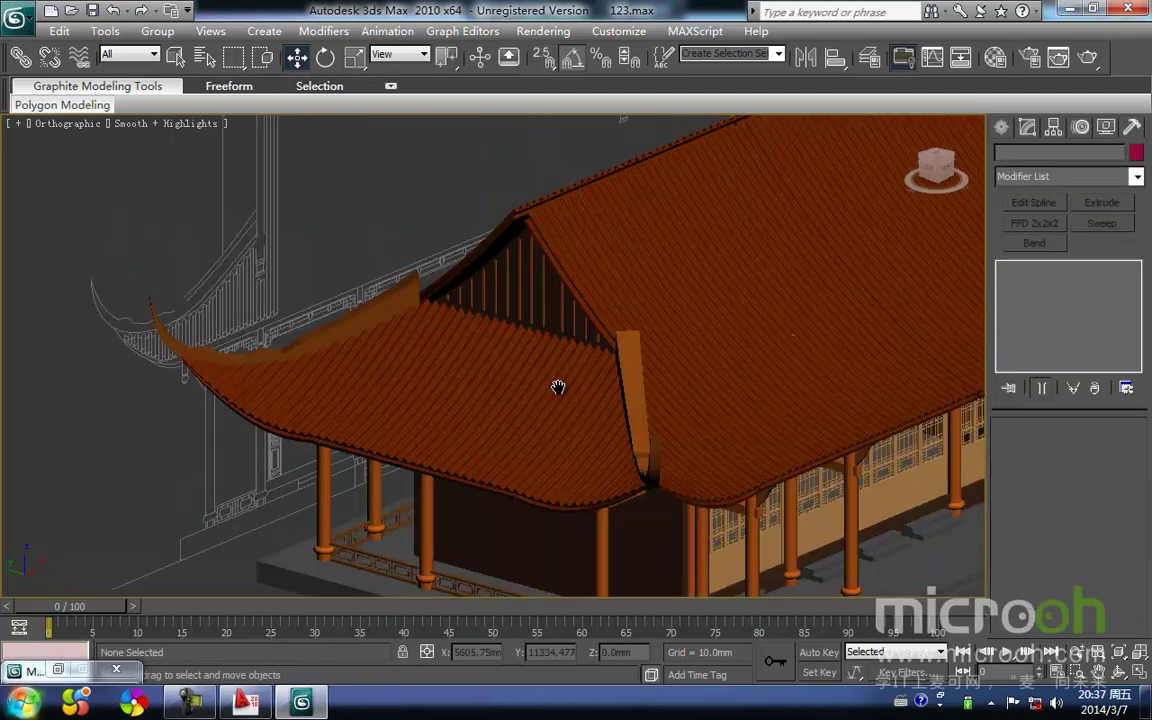
Step: Isolate the side roof slope and the gable wall behind it once more
left_click(499, 368)
middle_click_drag(563, 396, 544, 282)
middle_click_drag(656, 453, 668, 470, "alt")
scroll(503, 300, "up", 3)
middle_click_drag(491, 298, 541, 412)
left_click(546, 388, "ctrl")
scroll(541, 412, "down", 7)
key("alt+q")
Step: Examine the gap between the side roof slope and the gable wall in the Front view
left_click(650, 509)
left_click_drag(672, 488, 491, 195)
key("f")
key("z")
middle_click_drag(575, 446, 482, 457)
left_click(528, 466)
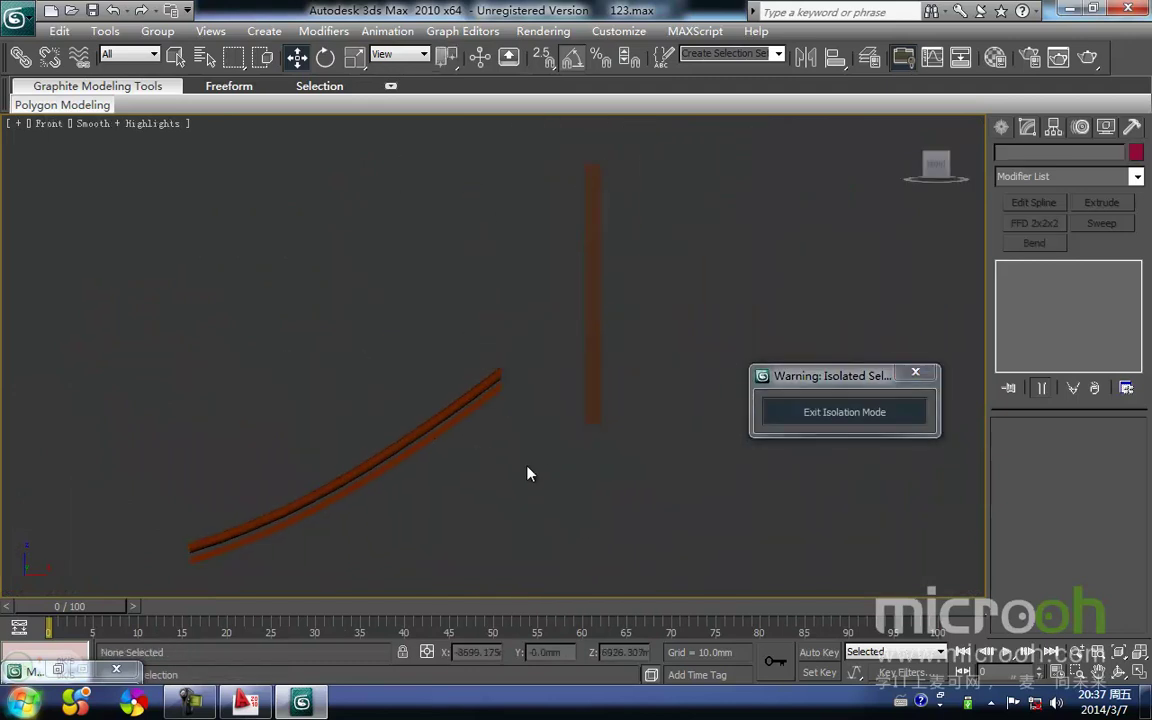
scroll(490, 430, "up", 2)
scroll(505, 368, "down", 4)
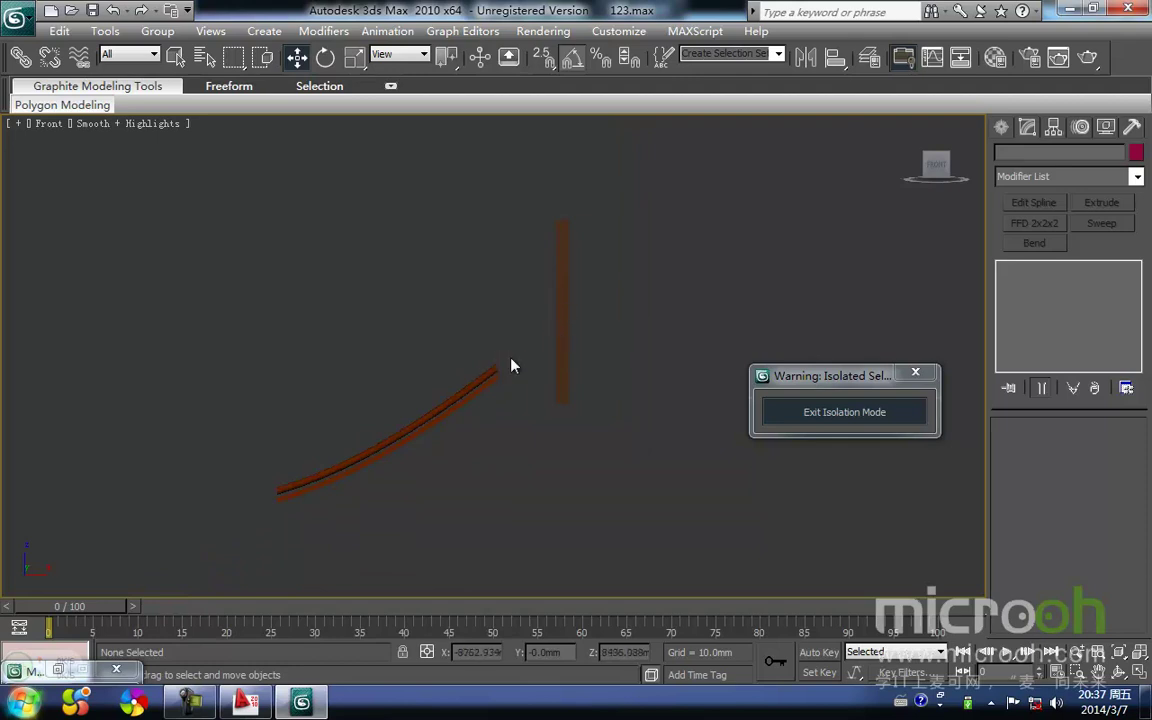
Step: Select the side roof slope, view it from the top and exit isolation mode
left_click(463, 396)
key("t")
scroll(493, 356, "down", 3)
left_click(493, 494)
left_click(455, 392)
scroll(464, 381, "down", 3)
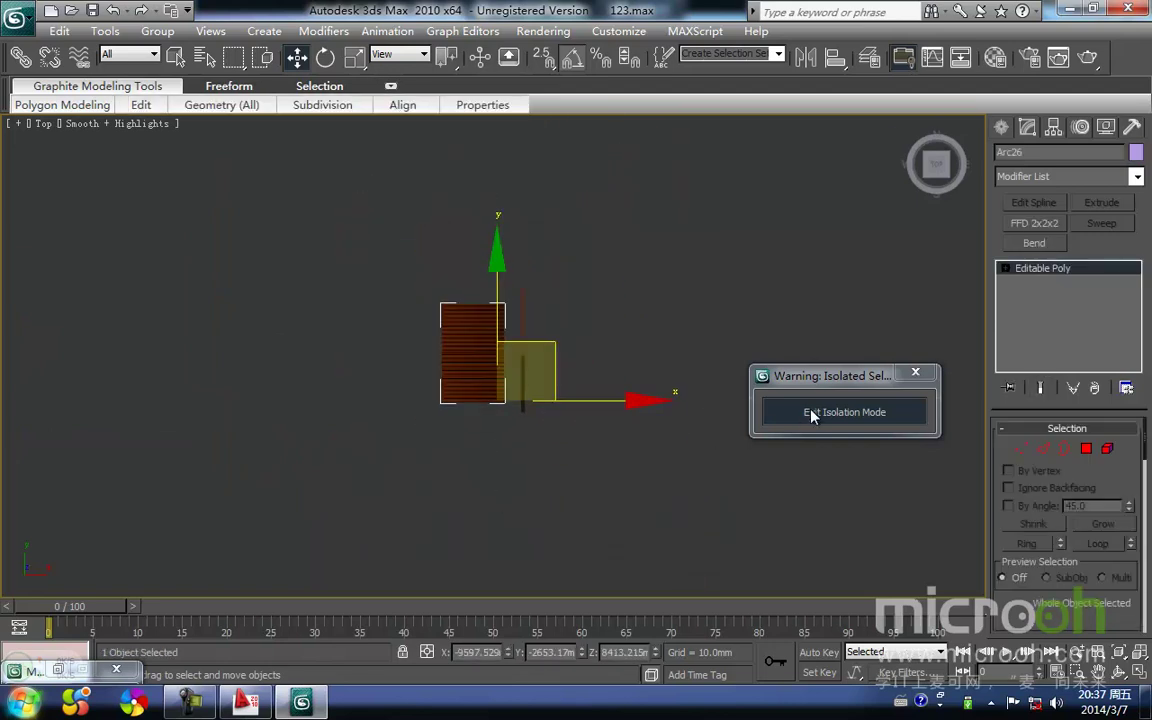
left_click(811, 413)
Step: Examine the whole temple roof from an angled view and select the main roof's tile group
middle_click_drag(600, 468, 672, 356, "alt")
middle_click_drag(444, 372, 350, 388)
scroll(476, 347, "up", 5)
scroll(496, 395, "down", 6)
middle_click_drag(496, 395, 594, 321)
scroll(473, 393, "up", 2)
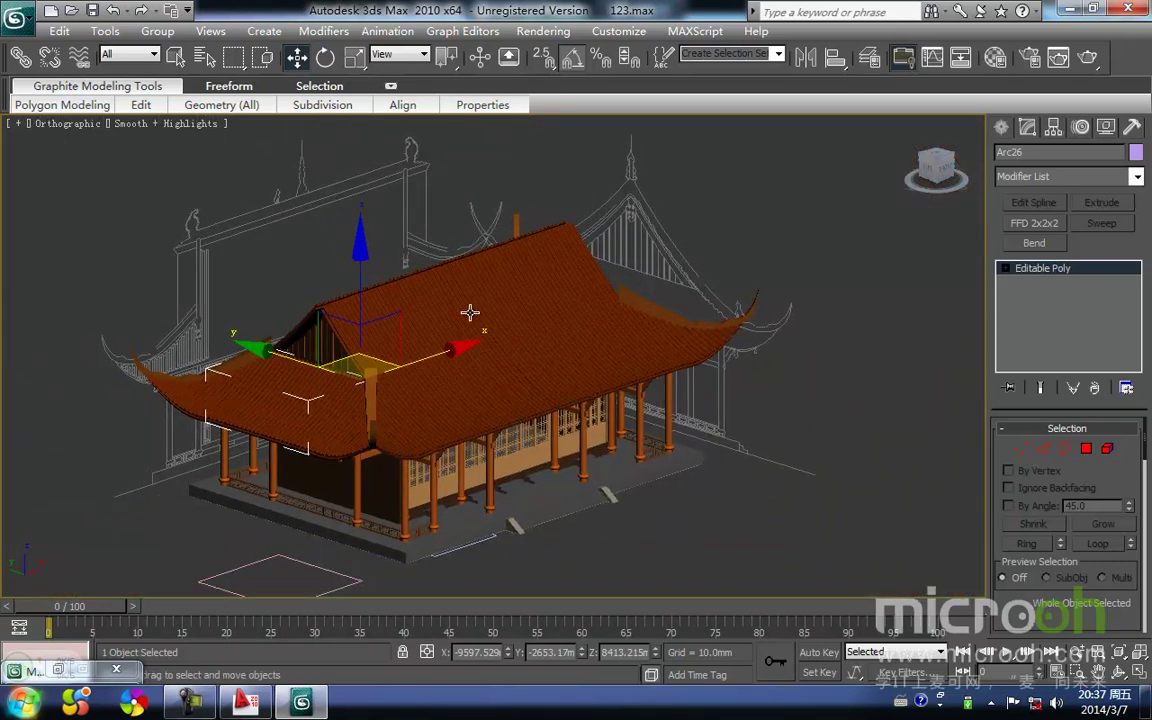
scroll(525, 437, "up", 3)
scroll(263, 415, "up", 3)
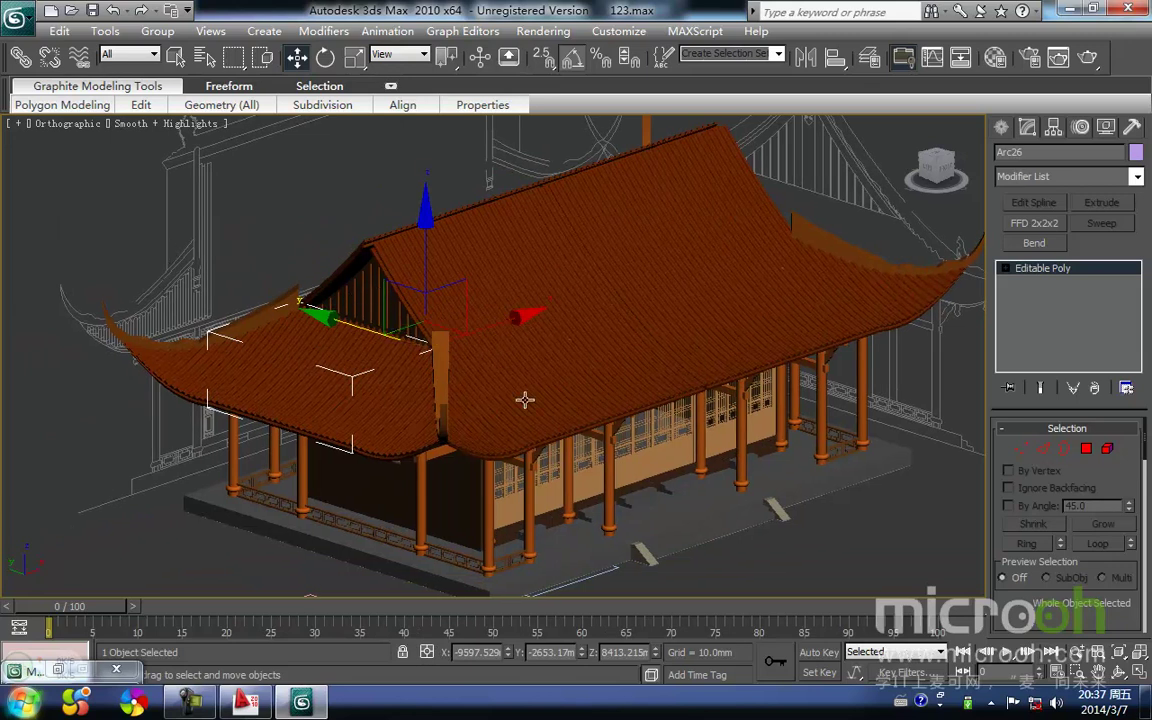
scroll(290, 483, "down", 3)
left_click(625, 339)
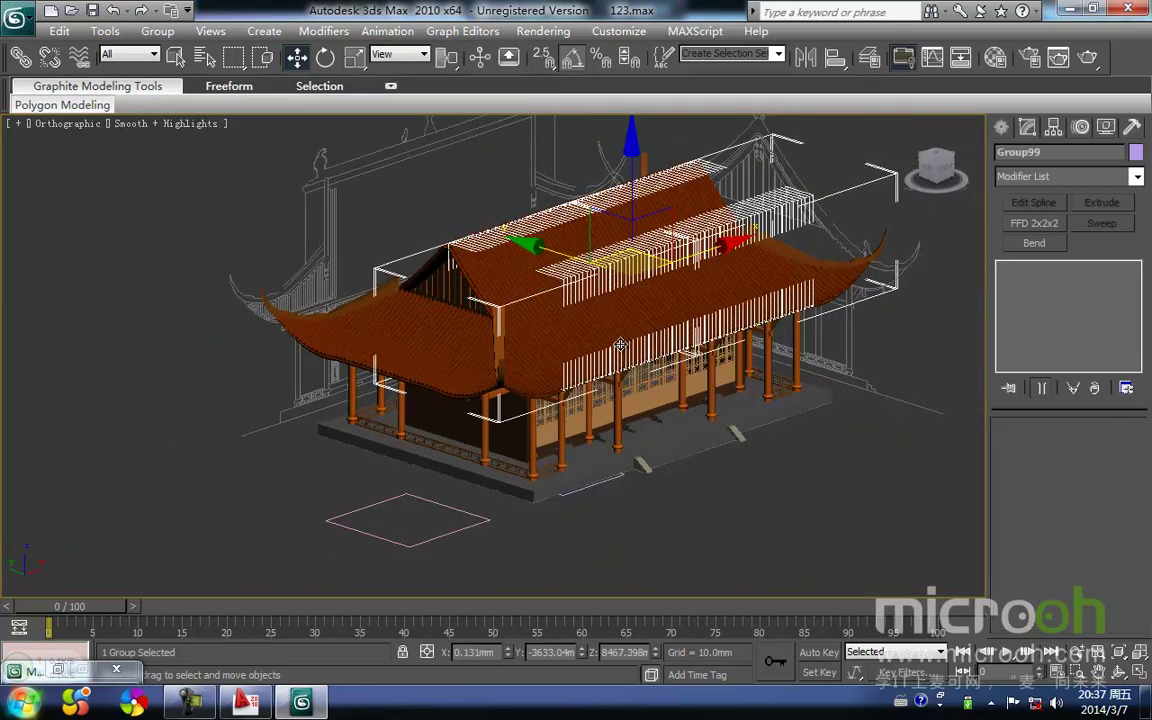
Step: Open the main roof's tile group and the nested group inside it for editing
left_click(157, 31)
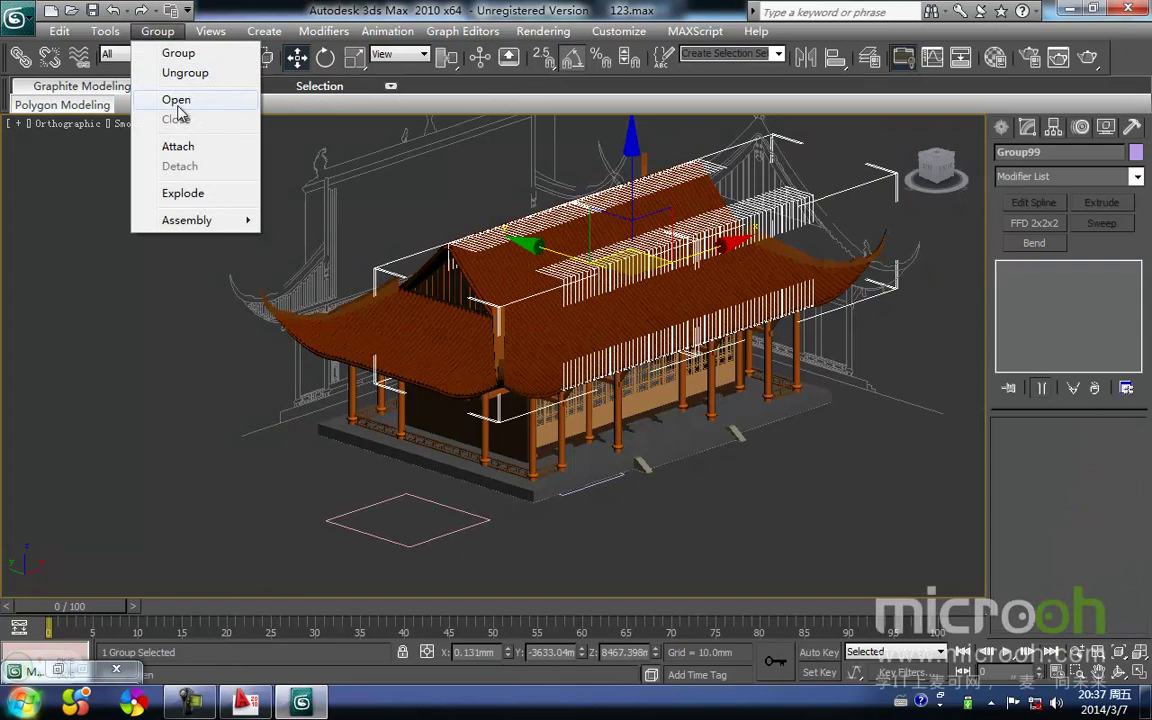
left_click(180, 104)
middle_click_drag(639, 320, 463, 383)
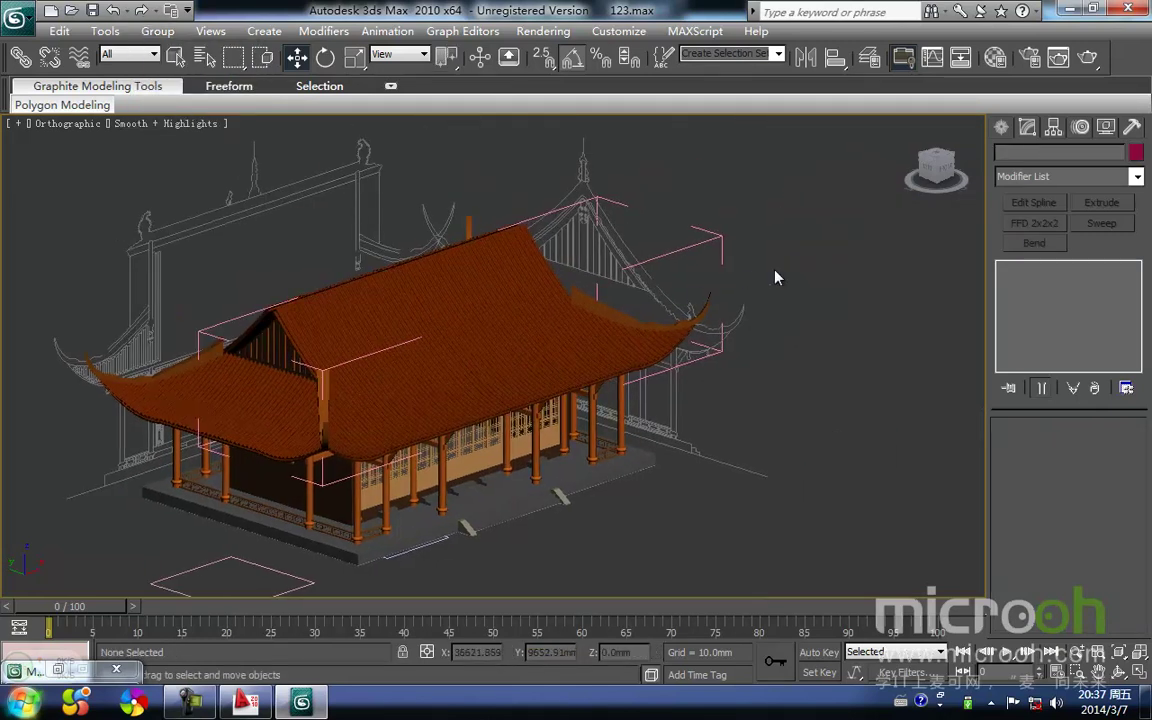
left_click(436, 379)
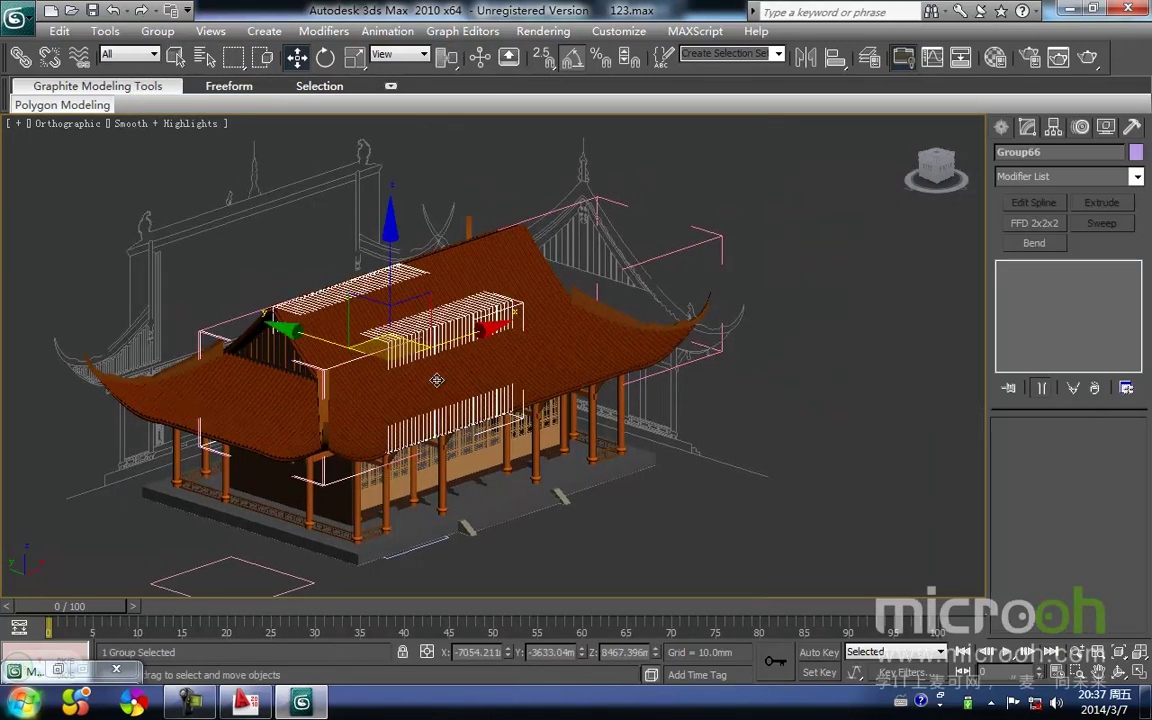
left_click(158, 31)
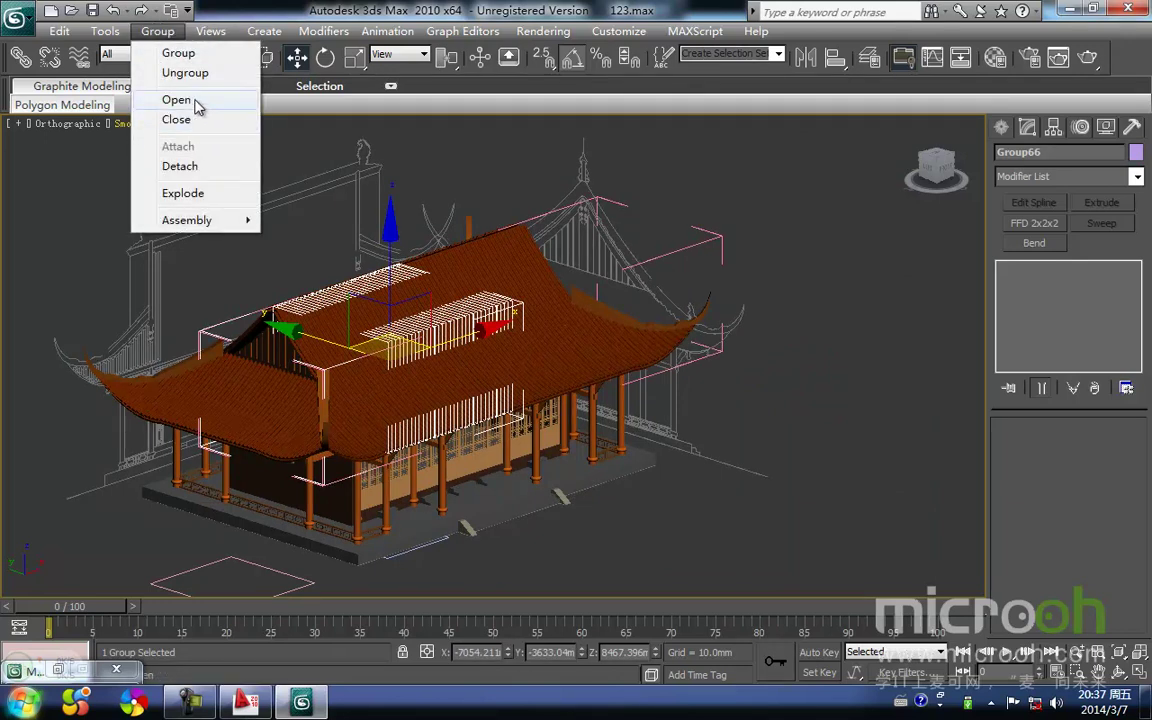
left_click(197, 105)
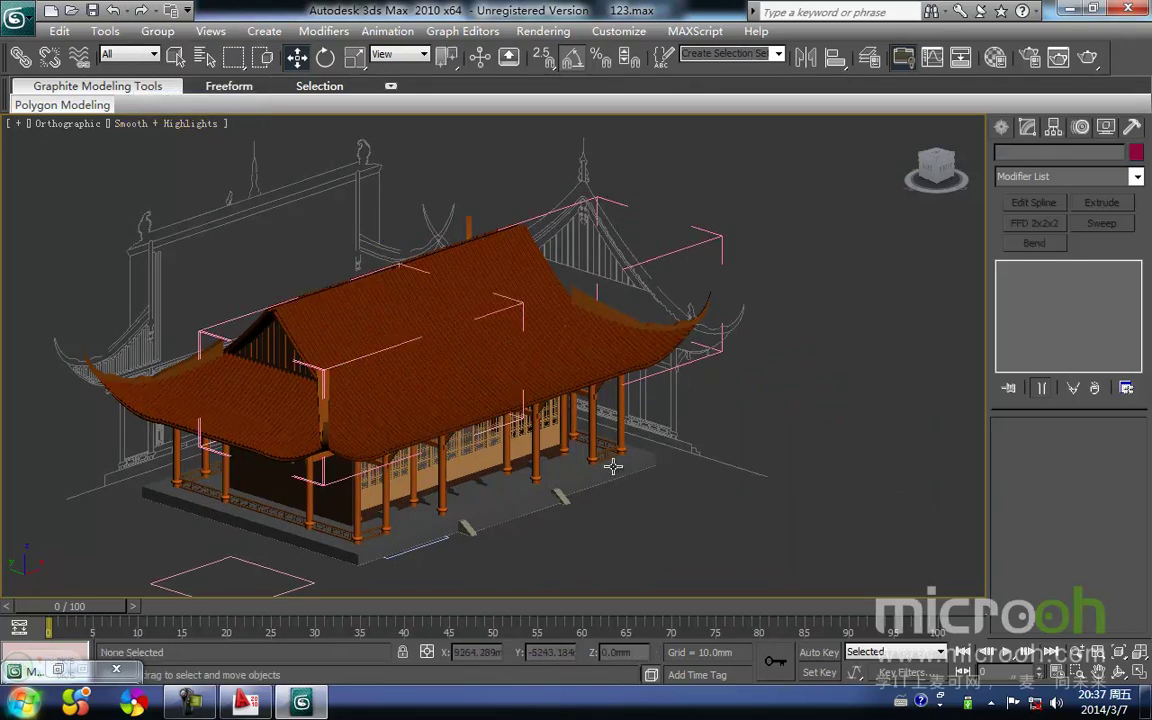
Step: Switch to wireframe display and copy one tile strip group from the main roof out beside the temple, using the Copy option
key("F3")
left_click(439, 387)
scroll(440, 386, "up", 2)
middle_click_drag(467, 400, 468, 312)
scroll(470, 347, "down", 3)
left_click_drag(518, 270, 231, 416)
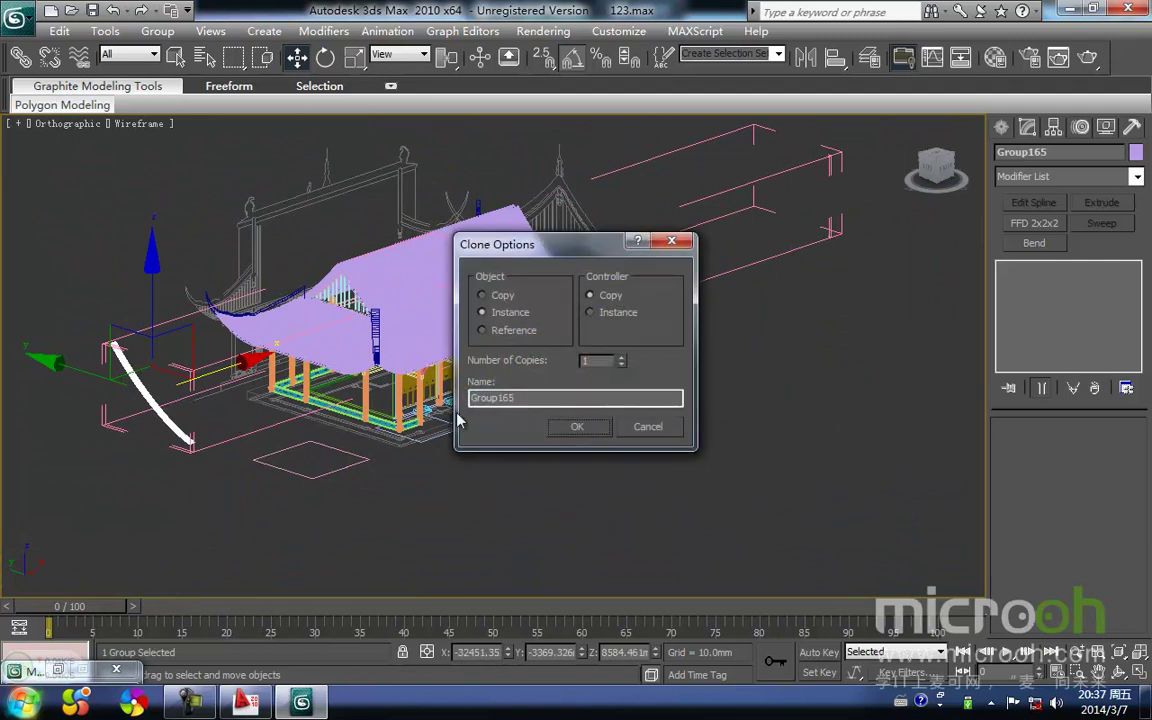
left_click(576, 427)
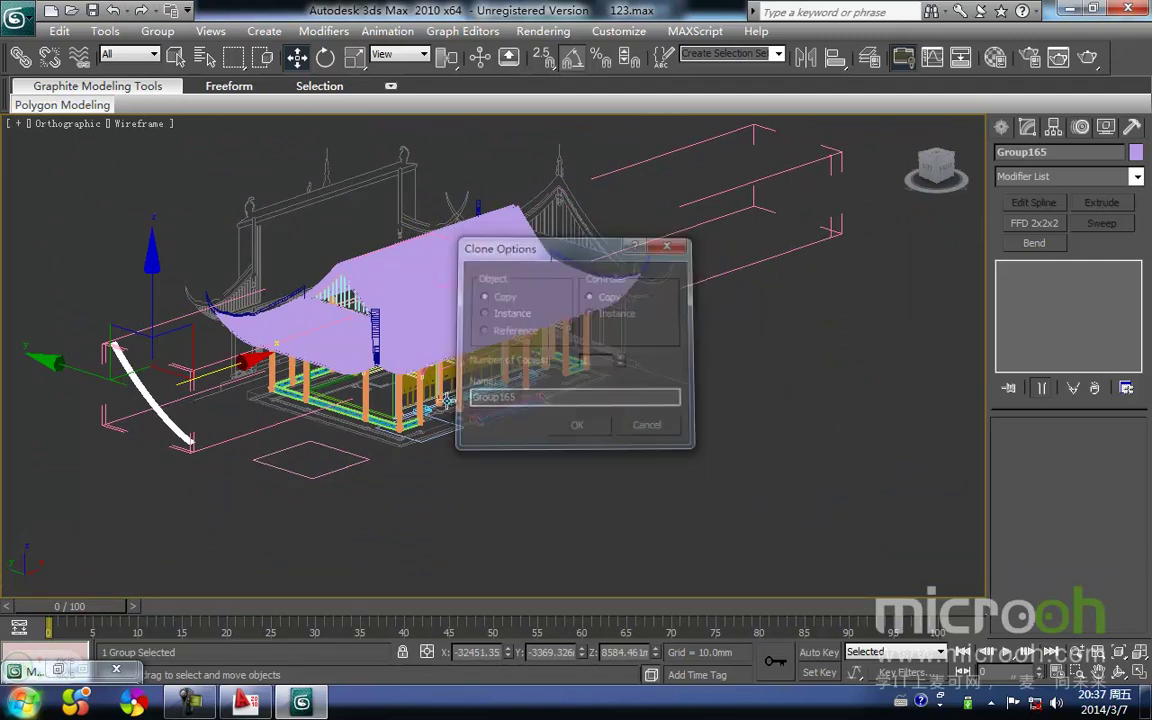
Step: Detach the copied tile strip from the opened roof group and close that group
left_click(157, 31)
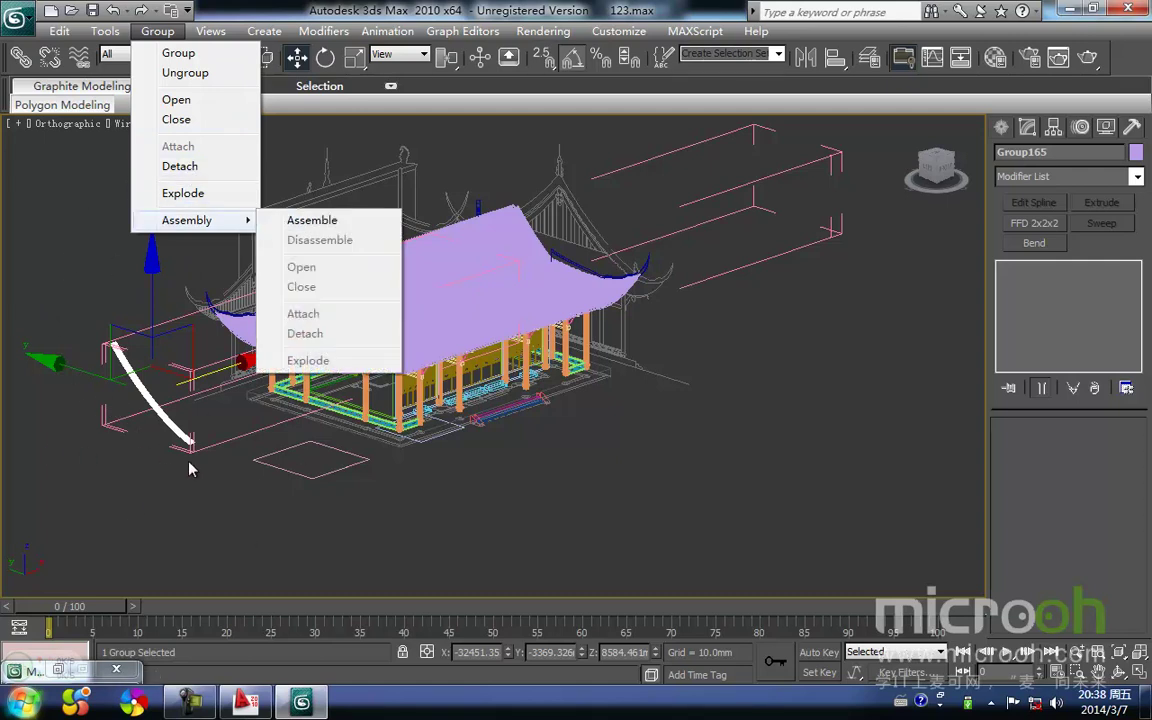
left_click(195, 168)
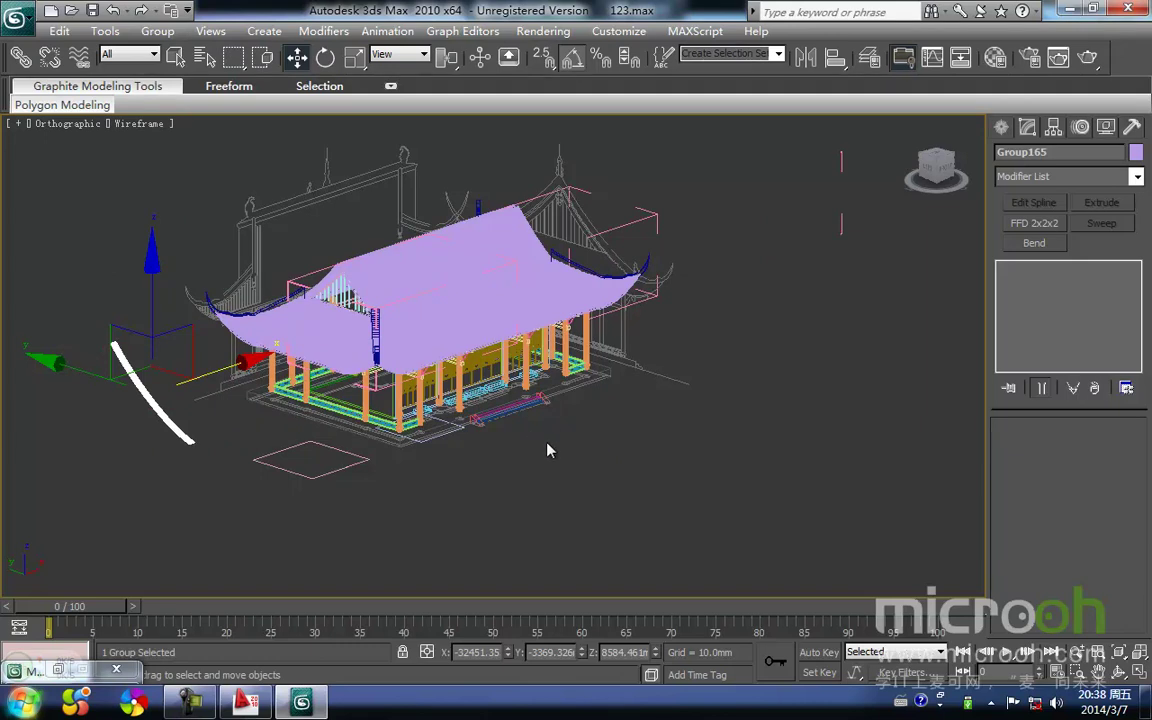
left_click(237, 456)
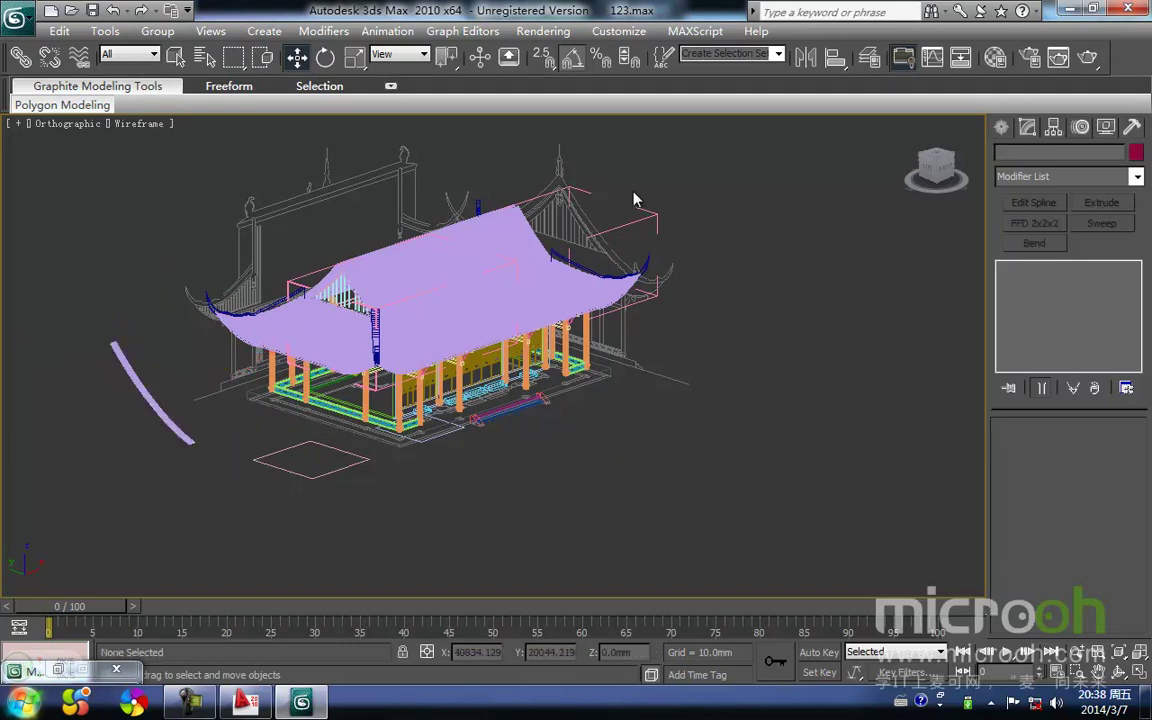
left_click(657, 221)
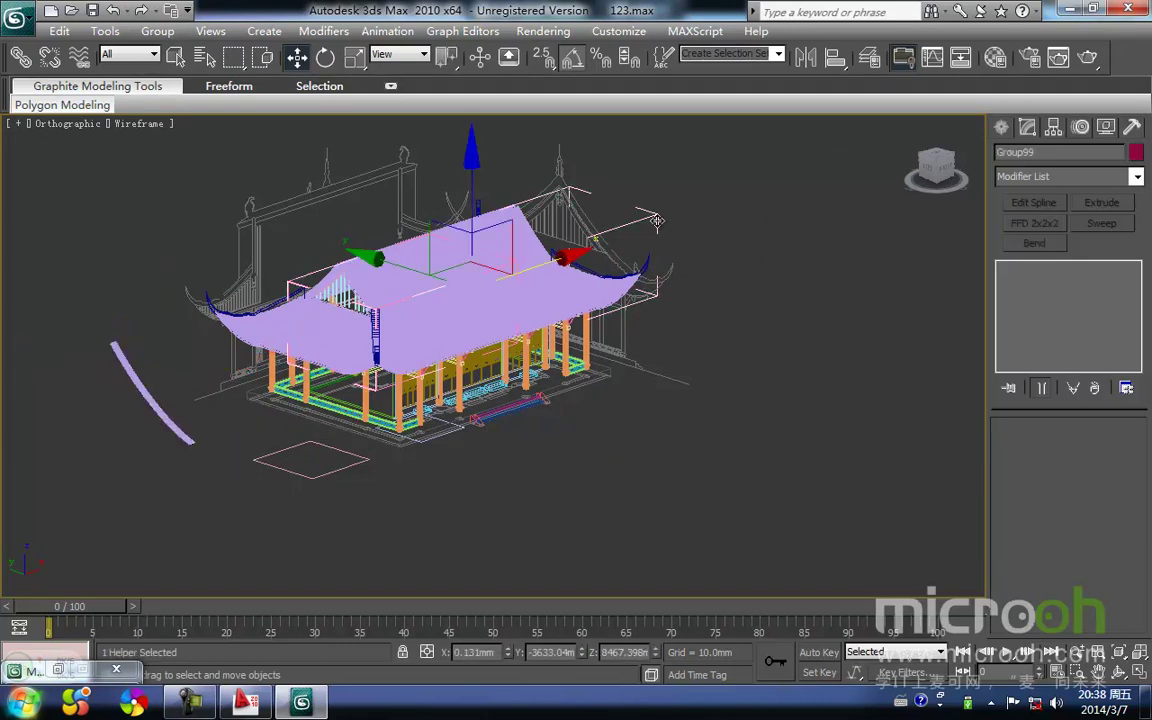
left_click(157, 31)
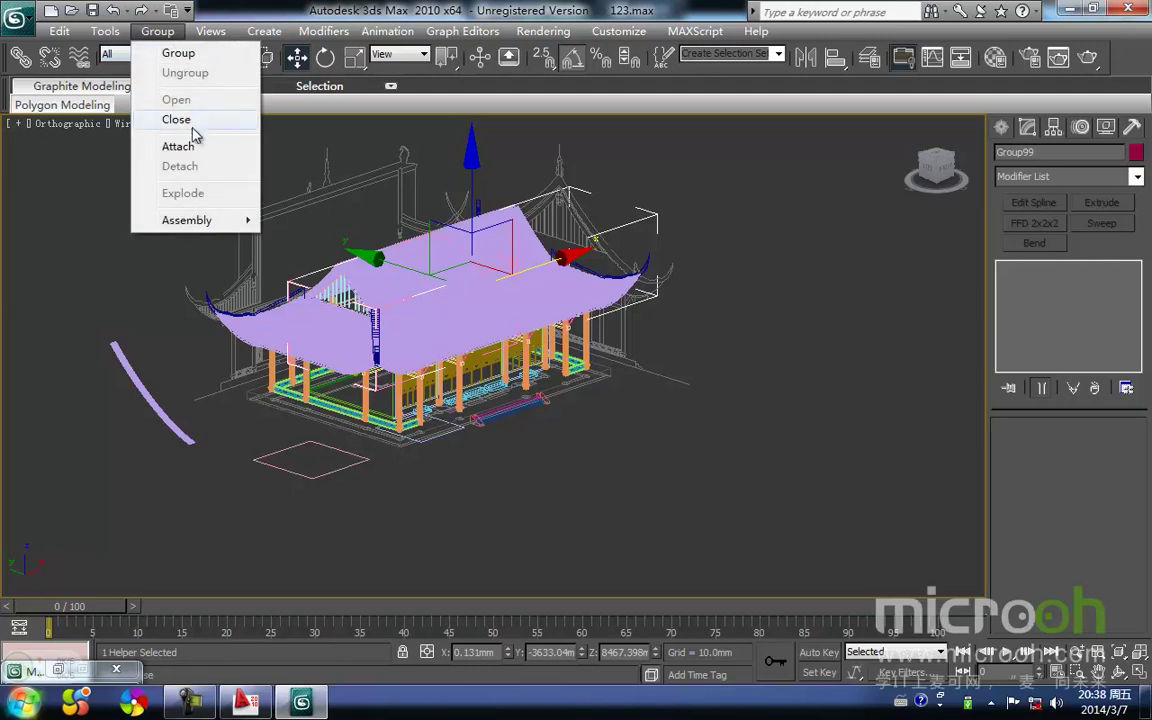
left_click(190, 124)
left_click(134, 183)
Step: Isolate the detached tile strip together with the side roof slope and select the strip
left_click(134, 385)
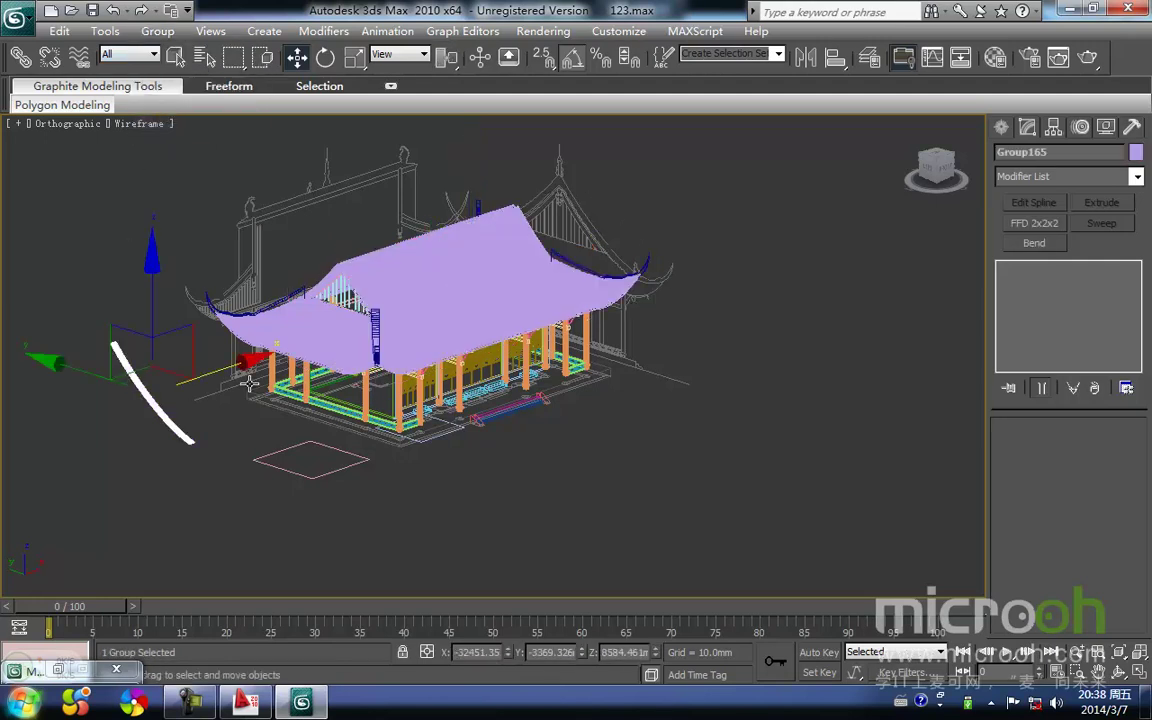
left_click(315, 328, "ctrl")
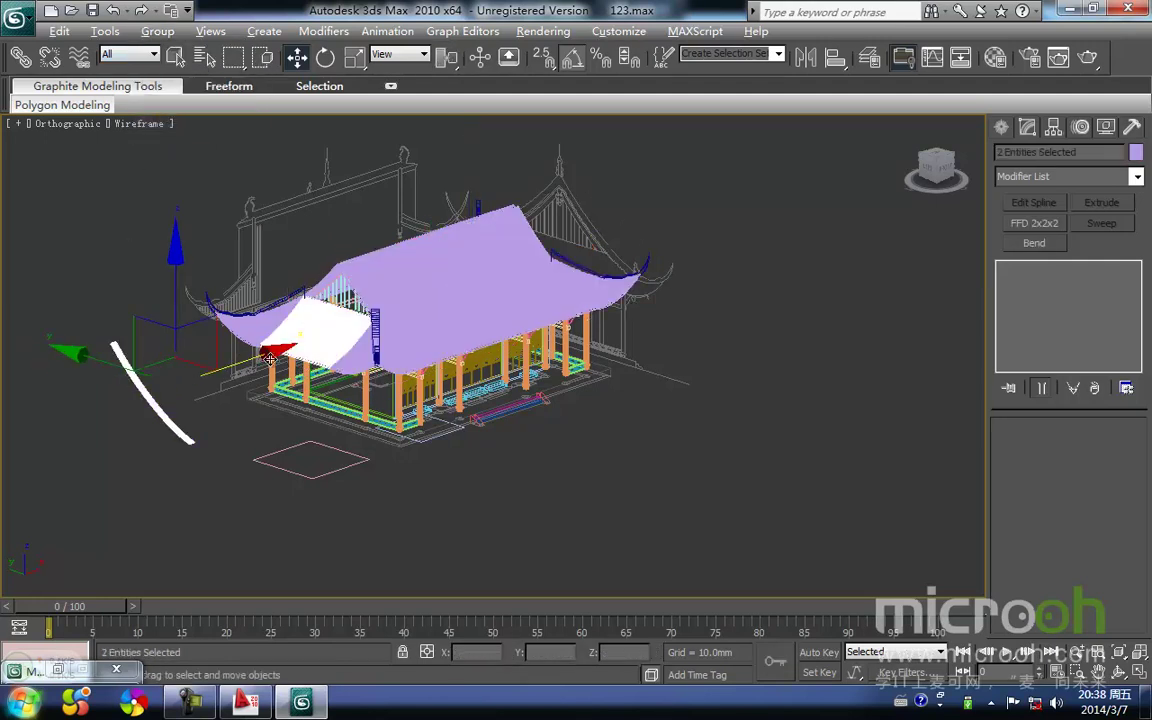
key("alt+q")
left_click(373, 480)
left_click(198, 411)
Step: In the Top view, rotate the tile strip so it runs in the side roof slope's direction
key("t")
key("z")
scroll(252, 399, "down", 3)
middle_click_drag(443, 457, 206, 458)
key("e")
left_click_drag(335, 418, 322, 442)
key("w")
Step: Lock the selection and move the tile strip against the side roof slope's inner edge with snapping enabled
middle_click_drag(278, 378, 218, 418)
key("space")
left_click_drag(211, 365, 701, 462)
middle_click_drag(625, 430, 367, 305)
scroll(296, 427, "up", 3)
key("s")
left_click_drag(137, 496, 402, 364)
scroll(374, 325, "up", 3)
middle_click_drag(381, 328, 421, 447)
scroll(388, 478, "up", 2)
scroll(354, 454, "down", 2)
middle_click_drag(370, 499, 217, 478)
scroll(230, 476, "down", 1)
middle_click_drag(381, 463, 306, 575)
scroll(320, 562, "down", 2)
left_click_drag(489, 378, 560, 126)
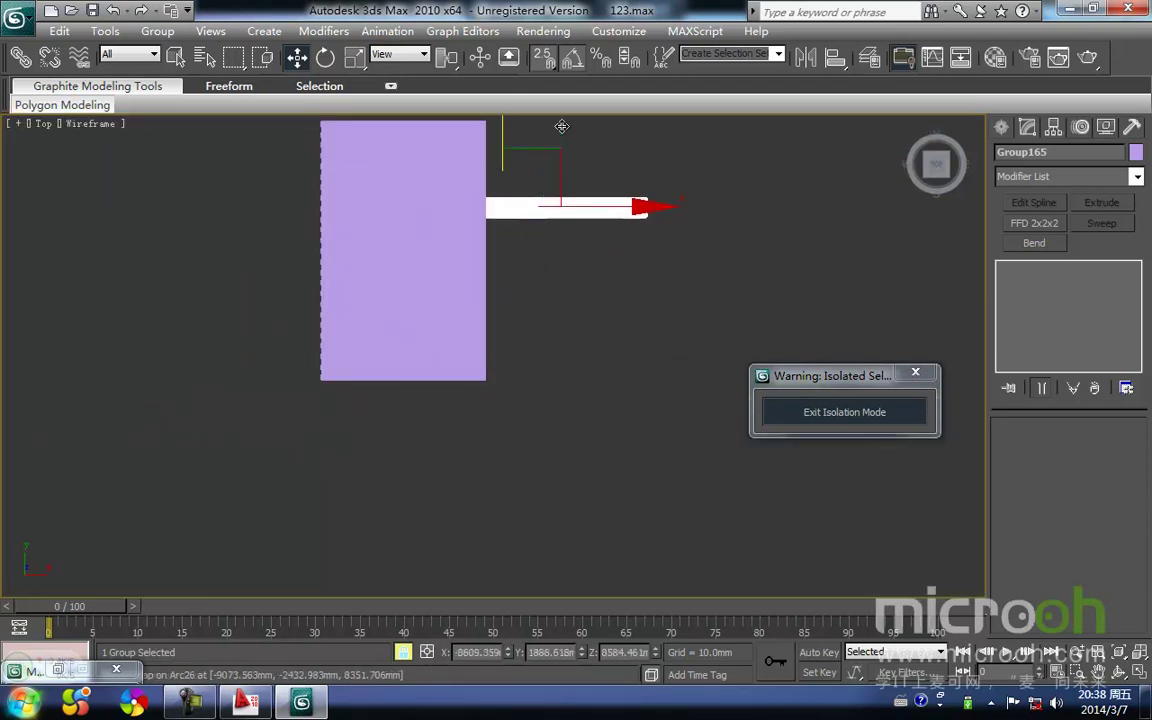
Step: Snap the tile strip along Y so its outer edge lines up with the side roof slope's far edge
middle_click_drag(517, 219, 540, 404)
scroll(505, 380, "up", 2)
left_click_drag(557, 402, 279, 190)
scroll(278, 190, "up", 3)
middle_click_drag(278, 190, 625, 412)
middle_click_drag(174, 299, 437, 329)
left_click_drag(529, 224, 335, 322)
left_click_drag(470, 250, 265, 318)
Step: Clone the tile strip one strip-width along Y as 20 copies to form a row across the side slope
middle_click_drag(425, 304, 2, 290)
scroll(295, 293, "down", 5)
middle_click_drag(295, 293, 37, 293)
scroll(960, 298, "up", 5)
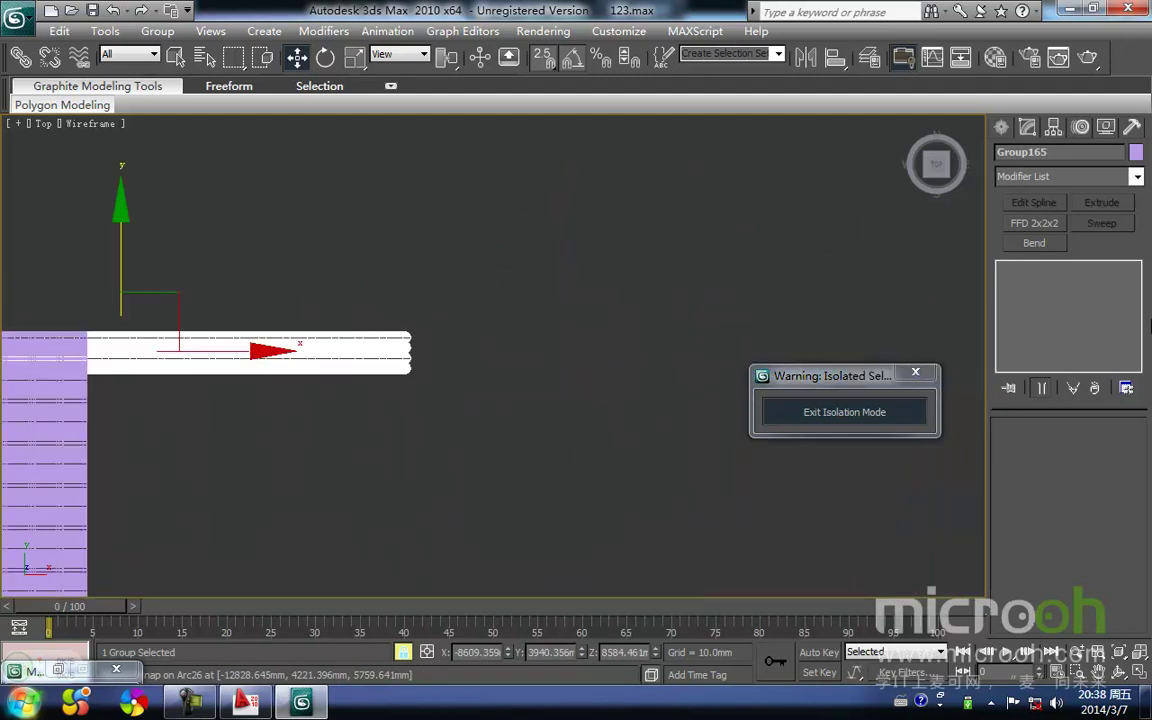
scroll(640, 280, "up", 1)
middle_click_drag(260, 296, 580, 267)
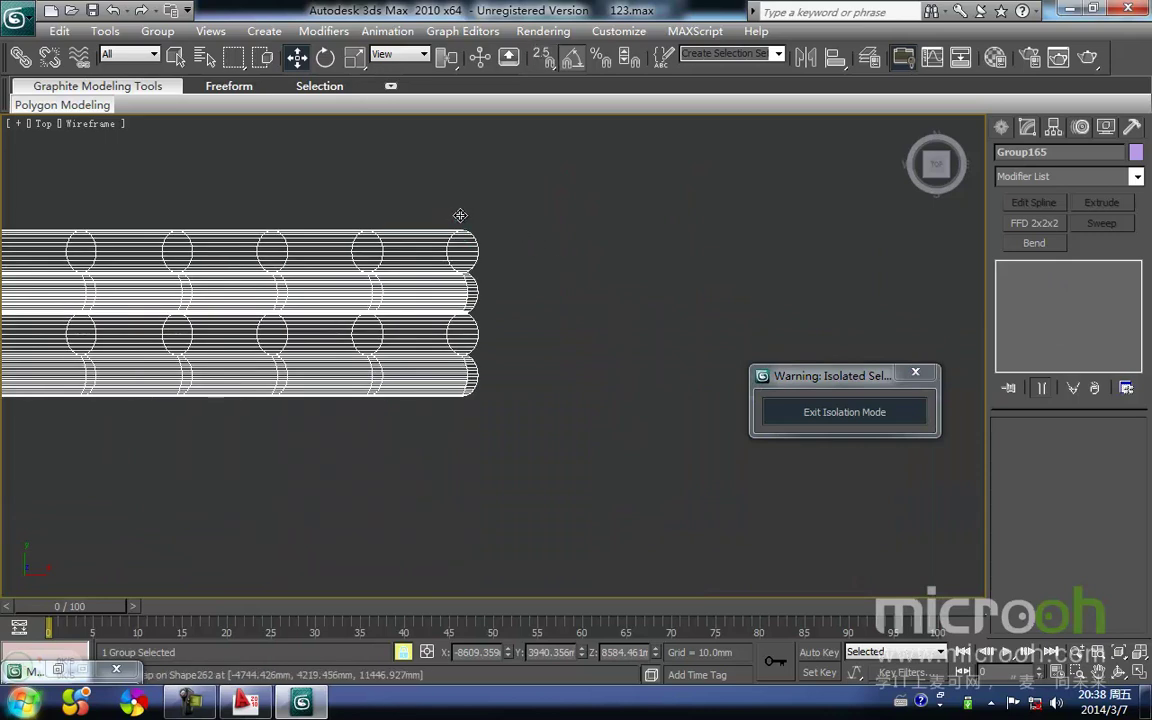
mouse_move(459, 220)
left_mouse_down("shift")
mouse_move(458, 412)
mouse_move(456, 398)
left_mouse_up("shift")
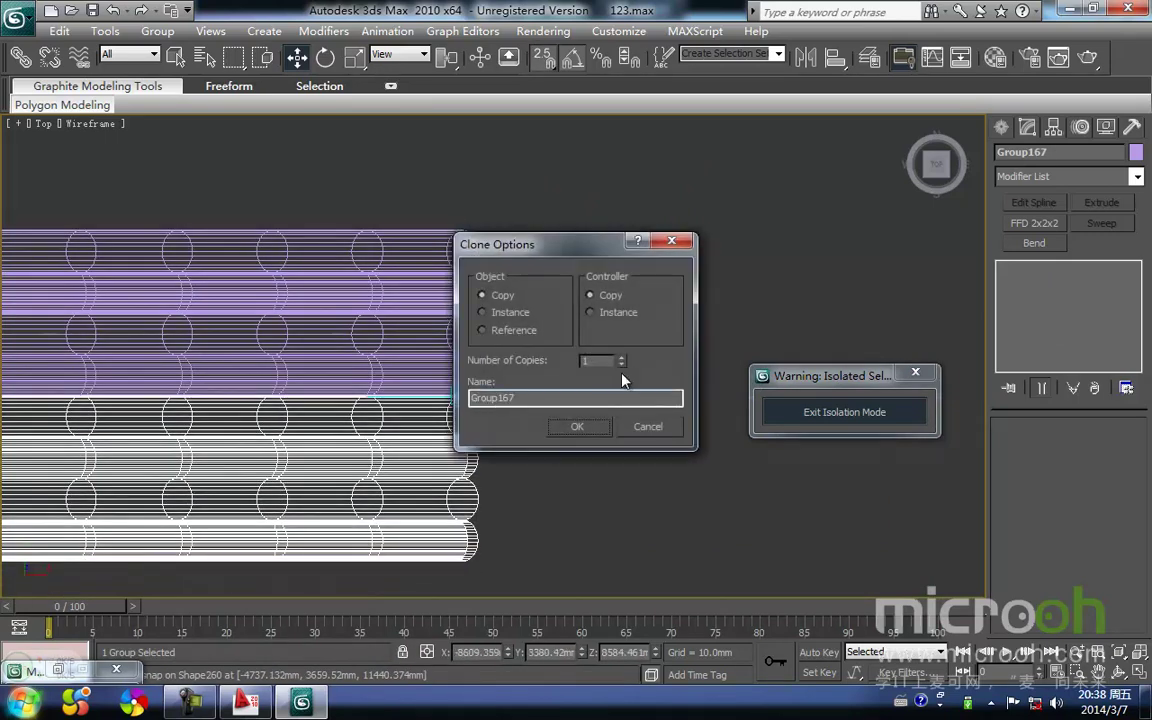
type("20")
left_click(583, 432)
Step: Delete the nine surplus strip copies that extend past the side roof slope's near edge
scroll(515, 436, "down", 1)
middle_click_drag(515, 436, 507, 347)
scroll(492, 356, "down", 8)
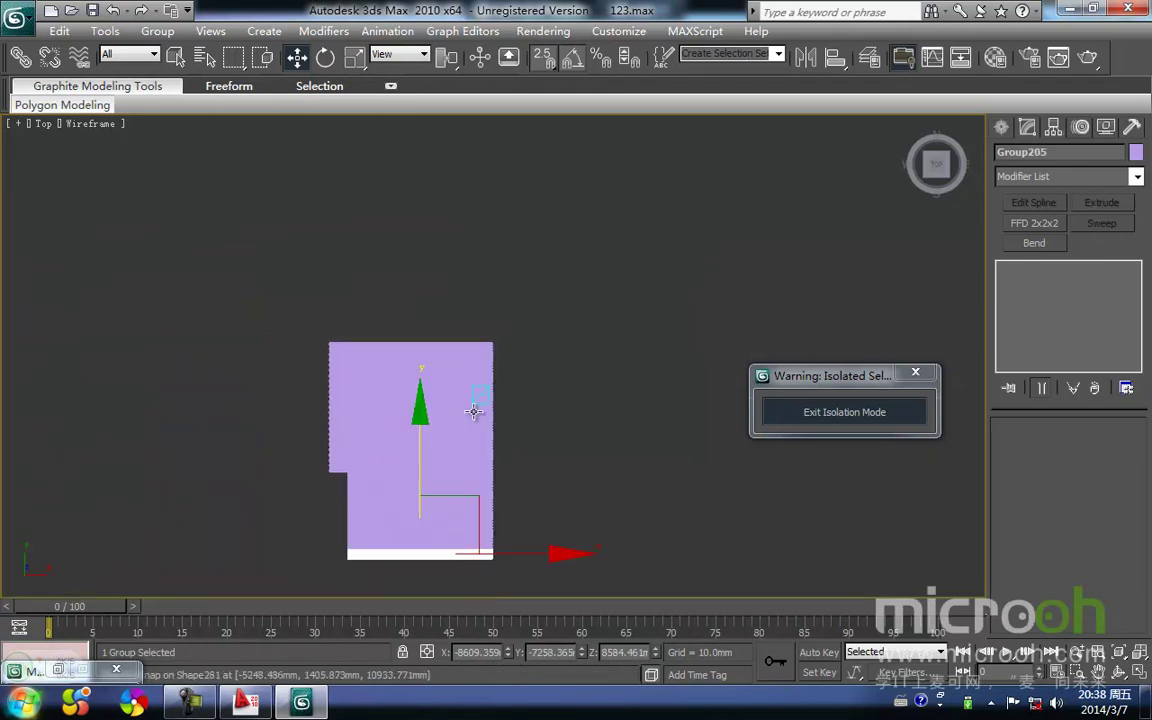
middle_click_drag(463, 460, 468, 316)
scroll(490, 352, "up", 2)
left_click_drag(597, 470, 245, 326)
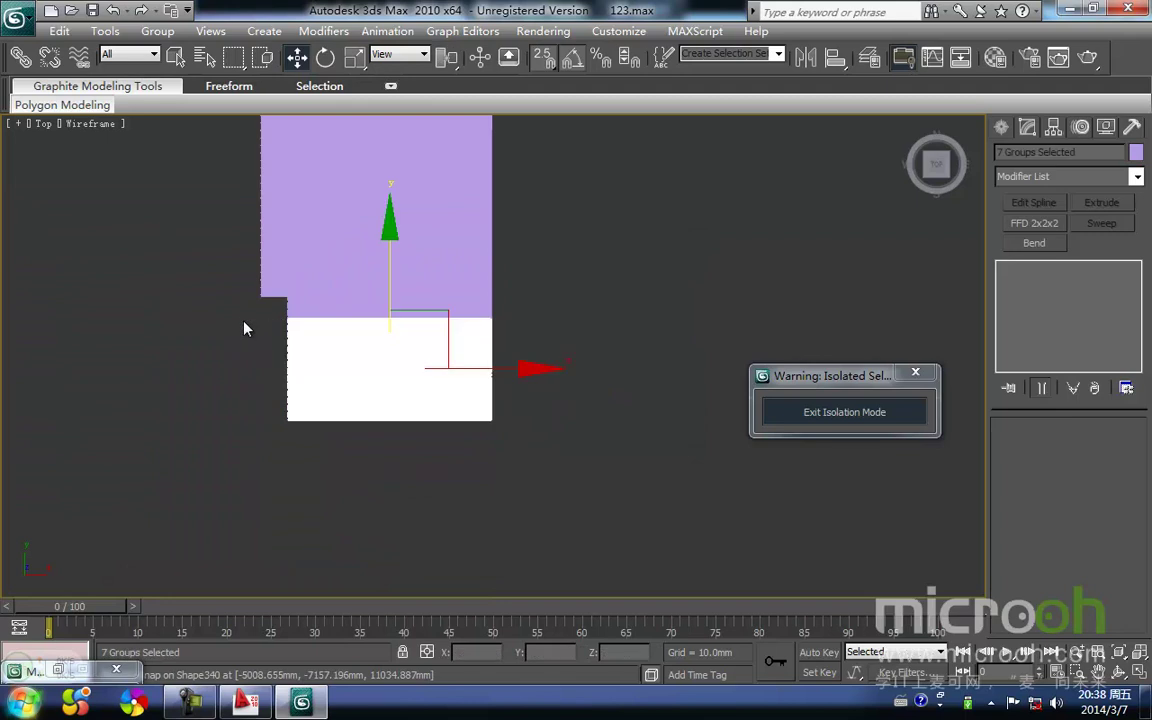
key("Delete")
scroll(310, 325, "up", 4)
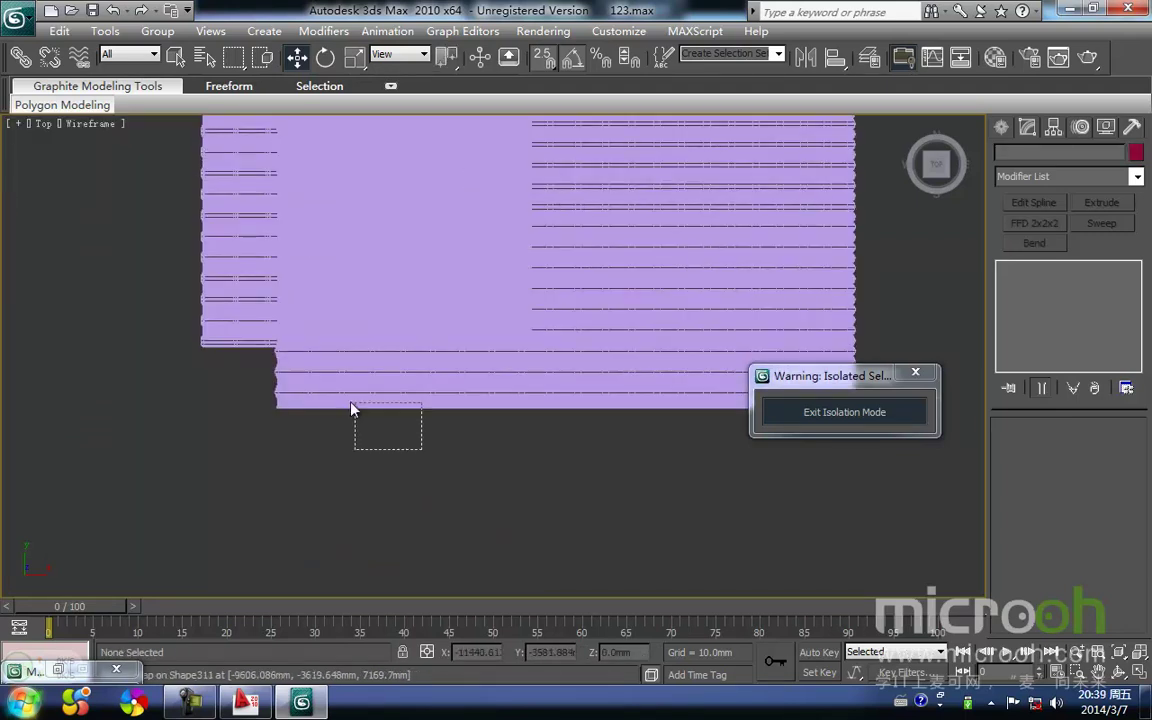
left_click_drag(302, 366, 301, 363)
left_click(343, 467)
left_click(407, 383)
key("Delete")
left_click(445, 365)
key("Delete")
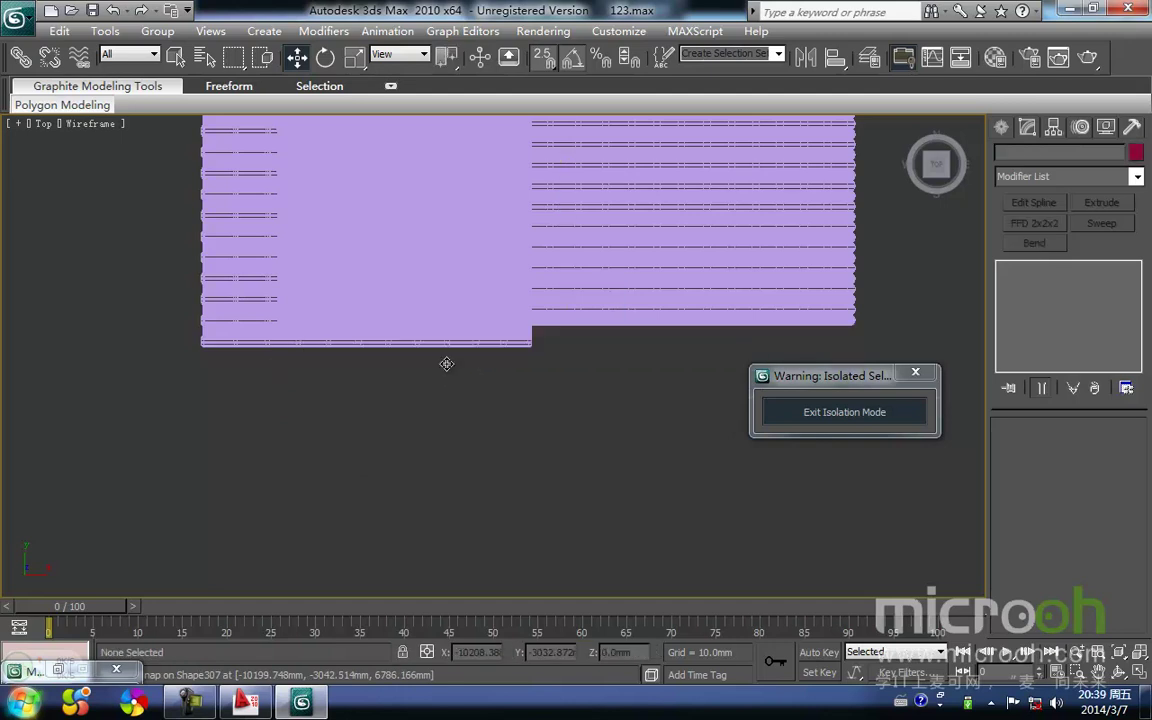
Step: Select the twelve remaining tile strips and examine how their near edge lines up with the side roof slope's edge
middle_click_drag(446, 365, 345, 425)
scroll(345, 425, "down", 3)
scroll(480, 466, "down", 2)
left_click_drag(510, 180, 509, 179)
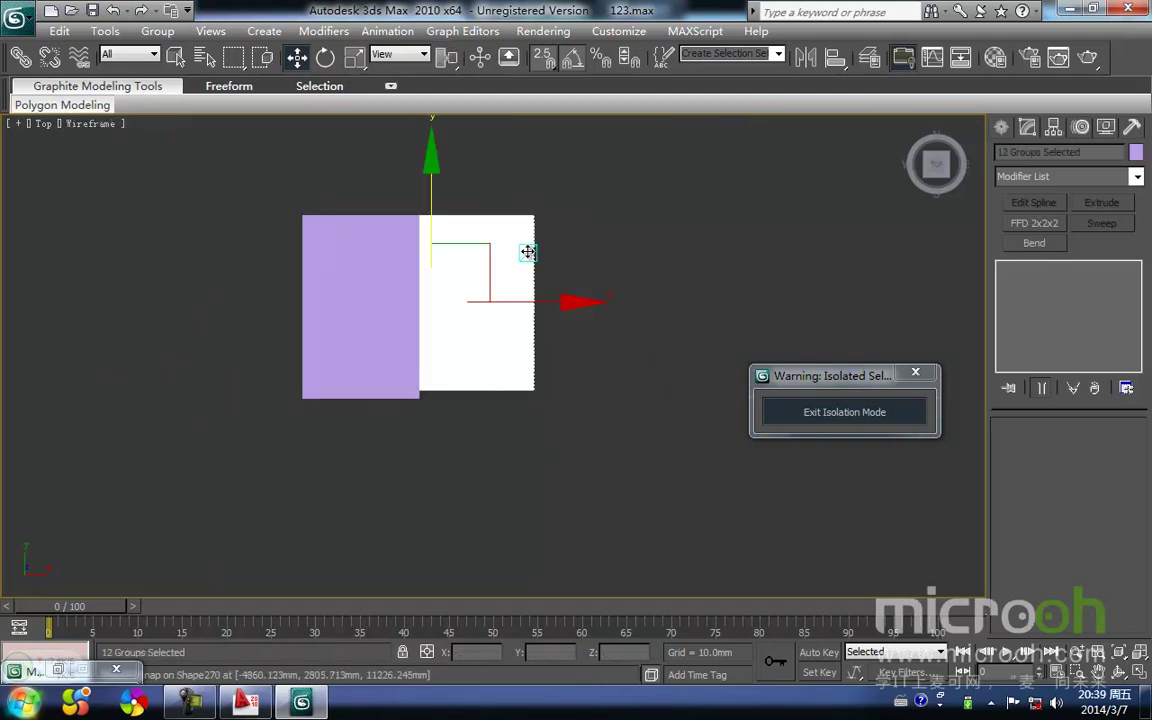
scroll(422, 430, "up", 6)
middle_click_drag(280, 493, 460, 275)
scroll(456, 282, "down", 2)
middle_click_drag(293, 411, 260, 465)
scroll(262, 465, "down", 1)
scroll(404, 432, "up", 2)
scroll(412, 424, "down", 1)
middle_click_drag(414, 422, 432, 404)
scroll(430, 408, "down", 1)
scroll(429, 414, "up", 2)
middle_click_drag(397, 458, 165, 398)
scroll(490, 432, "up", 2)
middle_click_drag(437, 450, 540, 357)
scroll(540, 357, "down", 3)
middle_click_drag(319, 410, 643, 378)
middle_click_drag(64, 357, 232, 346)
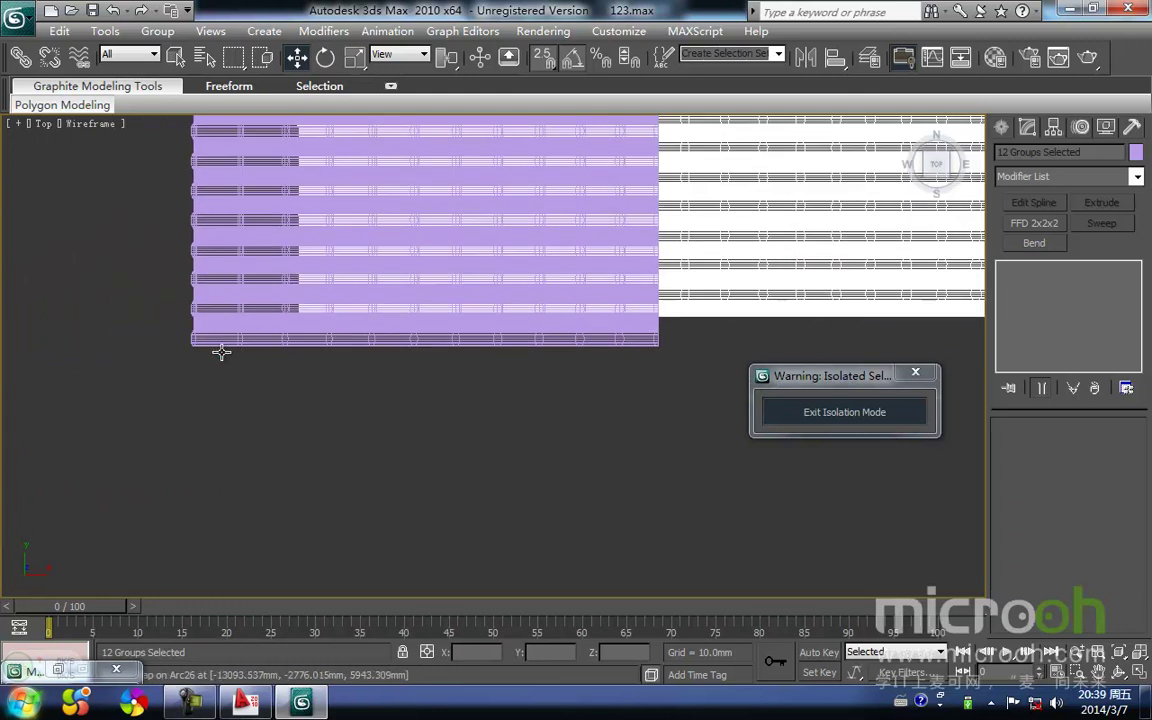
scroll(232, 346, "up", 3)
middle_click_drag(88, 340, 322, 370)
scroll(200, 394, "down", 3)
scroll(1020, 333, "up", 3)
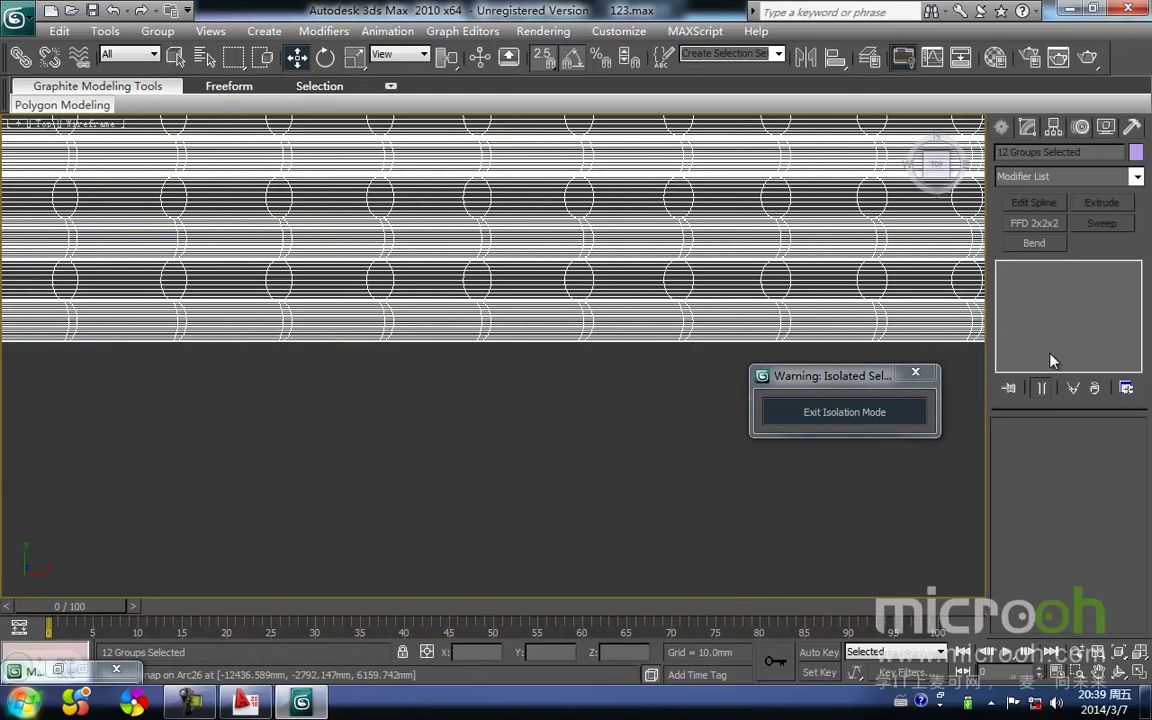
middle_click_drag(159, 379, 764, 331)
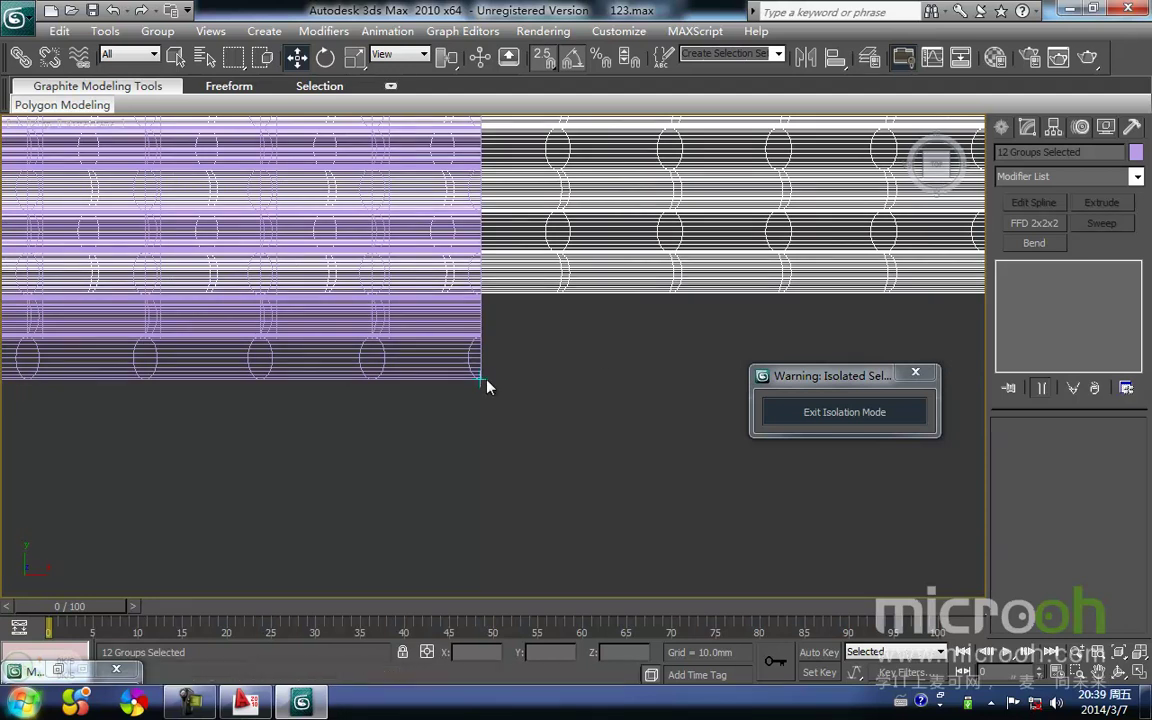
middle_click_drag(486, 381, 510, 372)
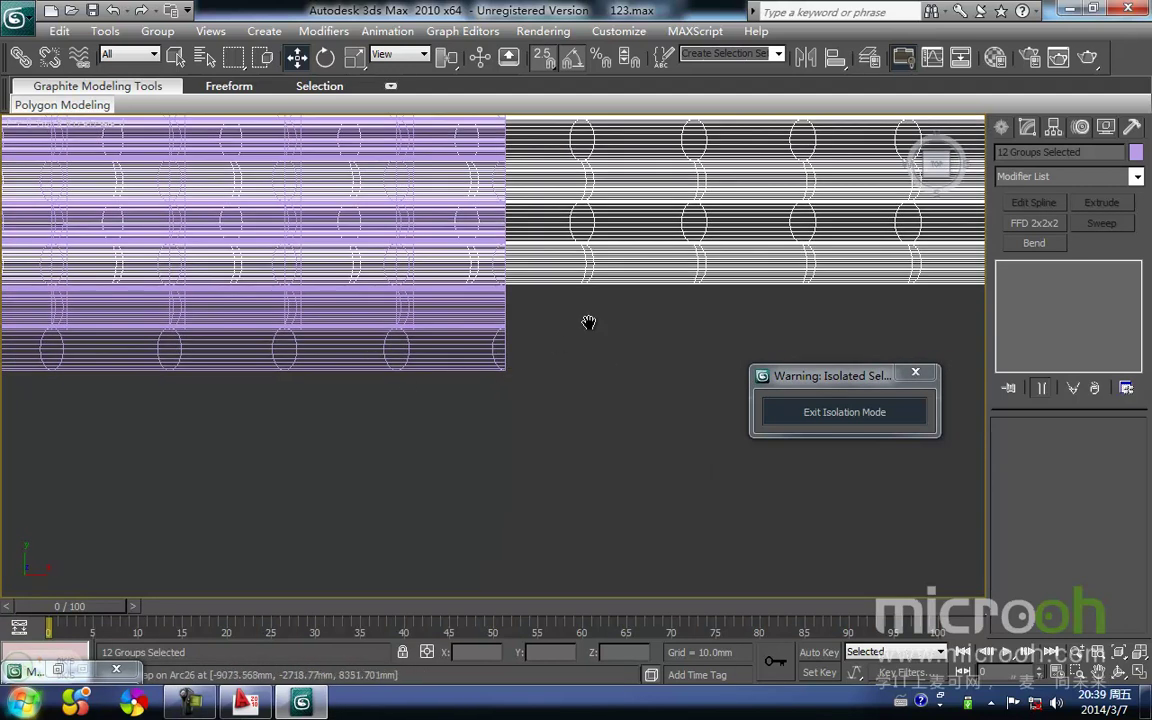
middle_click_drag(589, 330, 453, 380)
Step: Open the last tile strip group and copy one of its tile rows to its outer edge
left_click(641, 381)
left_click(569, 276)
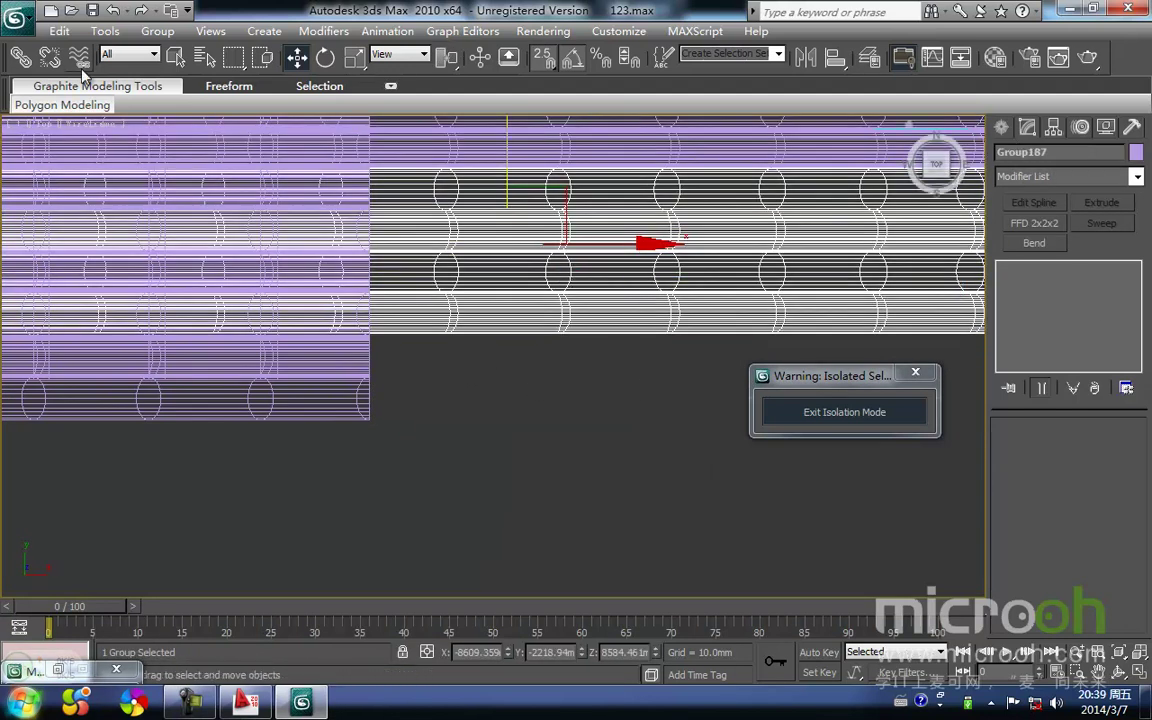
left_click(160, 33)
left_click(186, 104)
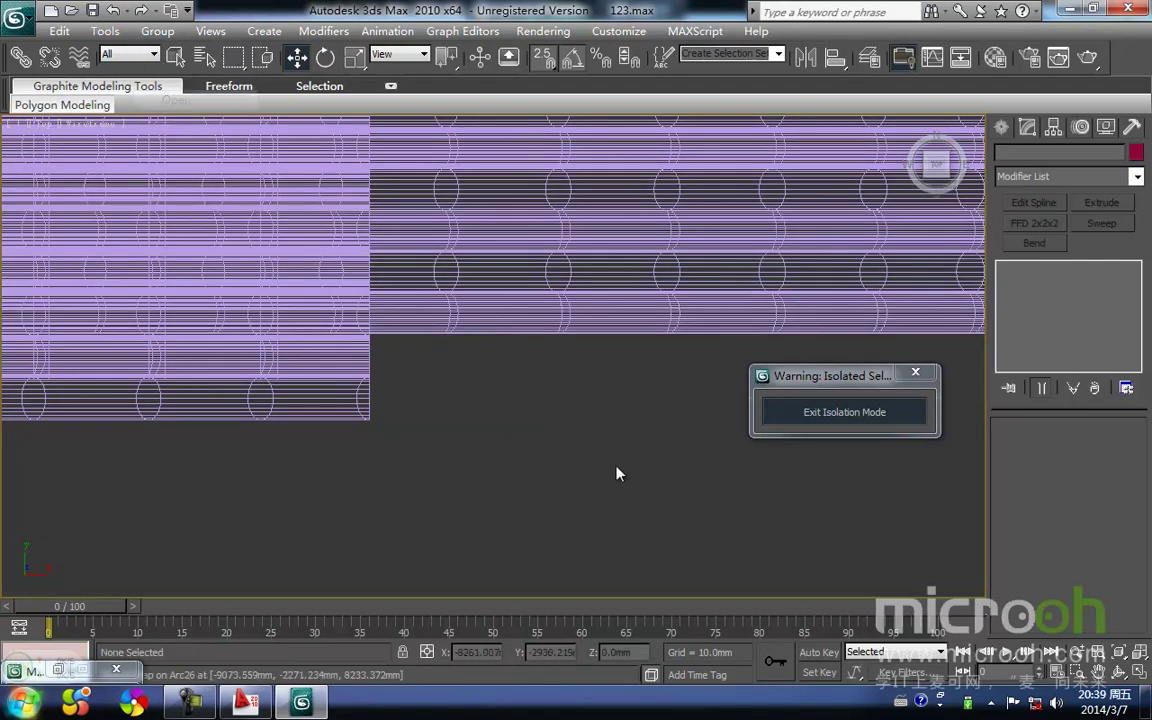
left_click(481, 267)
mouse_move(498, 201)
left_mouse_down("shift")
mouse_move(501, 321)
mouse_move(489, 276)
left_mouse_up("shift")
key("Return")
key("space")
Step: Close the opened strip group and explode all the added tile strip groups into separate objects
scroll(550, 450, "down", 4)
middle_click_drag(550, 450, 406, 431)
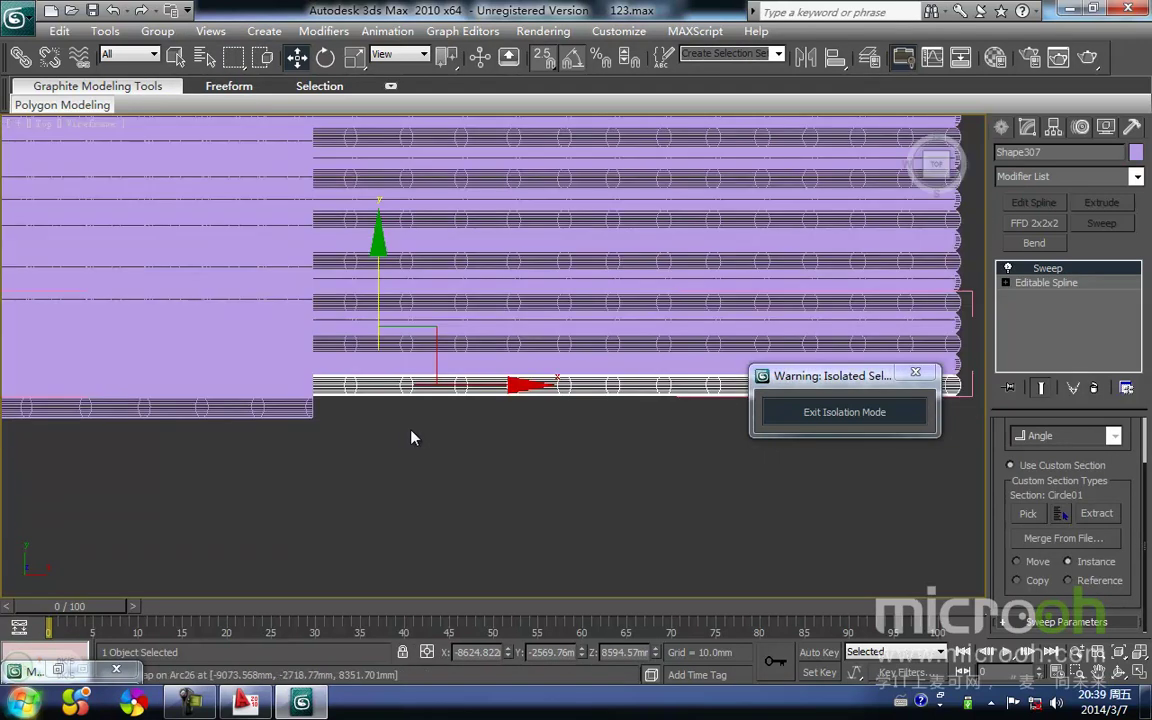
scroll(406, 437, "down", 3)
left_click(514, 437)
left_click_drag(492, 37, 490, 37)
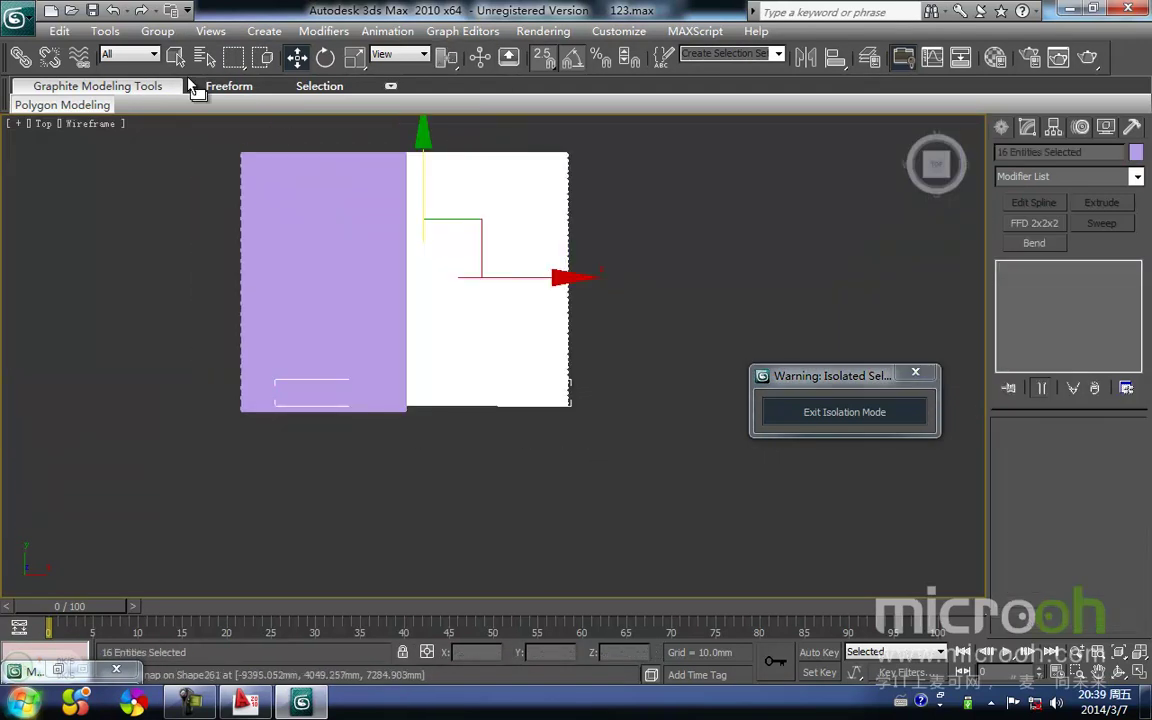
left_click(158, 32)
left_click(184, 121)
left_click(608, 482)
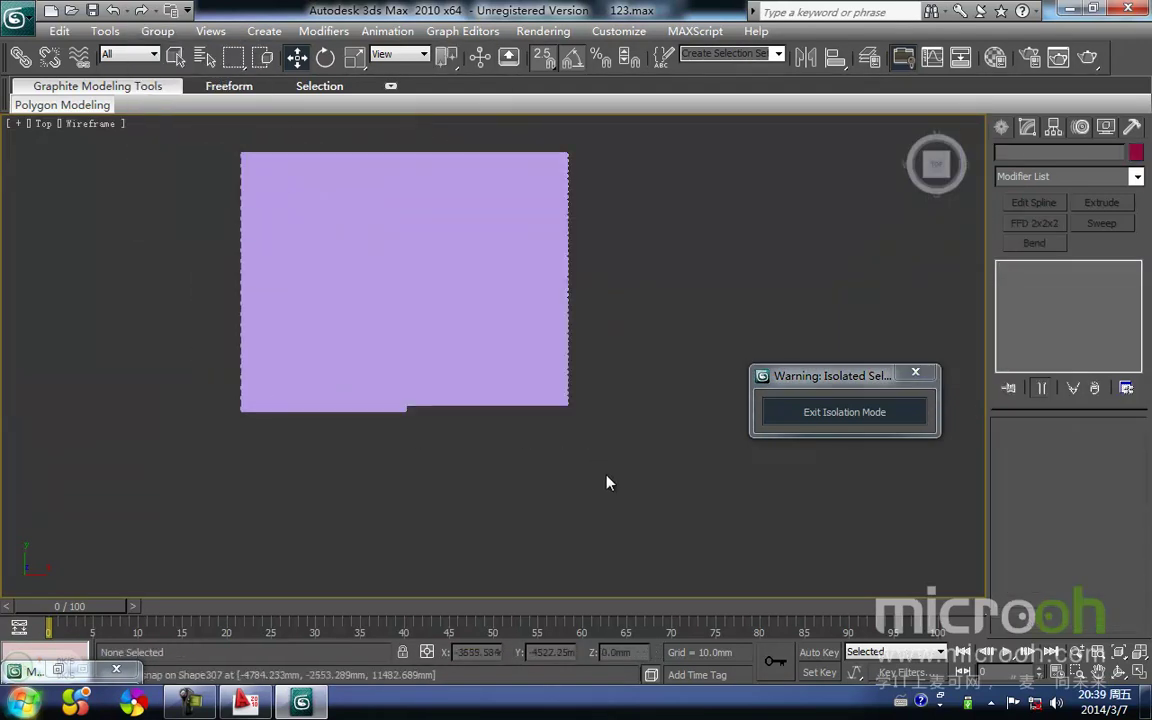
left_click_drag(517, 150, 515, 144)
left_click(160, 32)
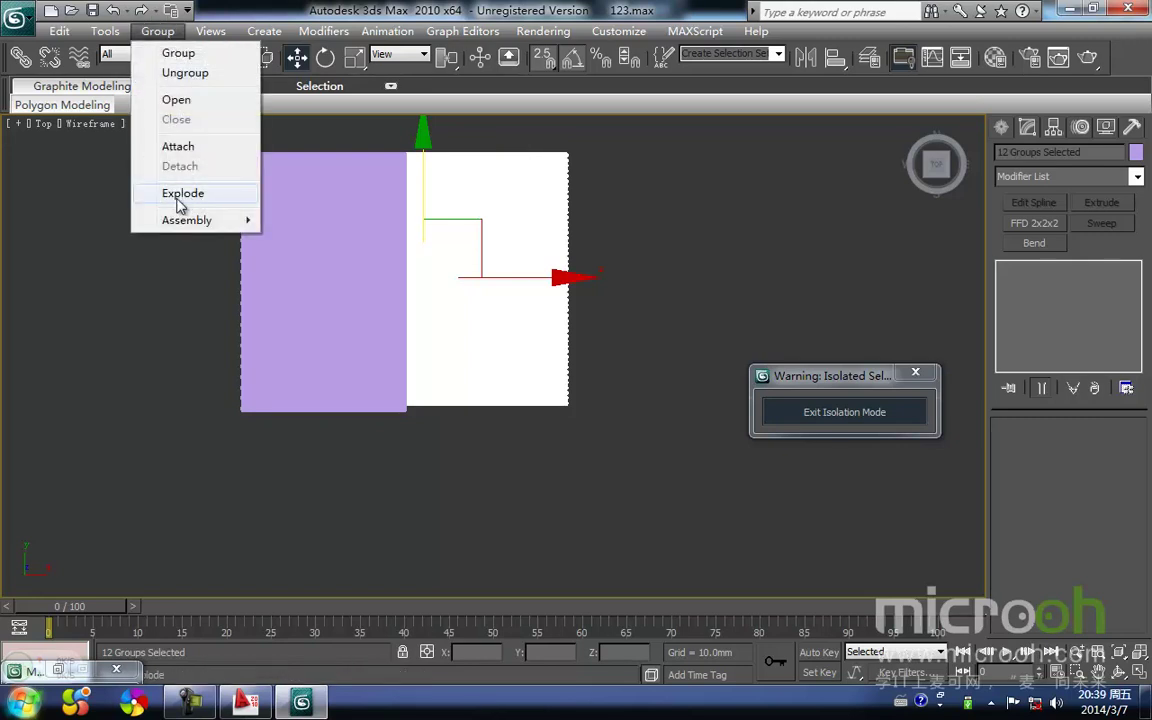
left_click(182, 194)
Step: Collapse all the exploded tile strip objects into a single mesh object
left_click(643, 477)
left_click_drag(507, 145, 506, 144)
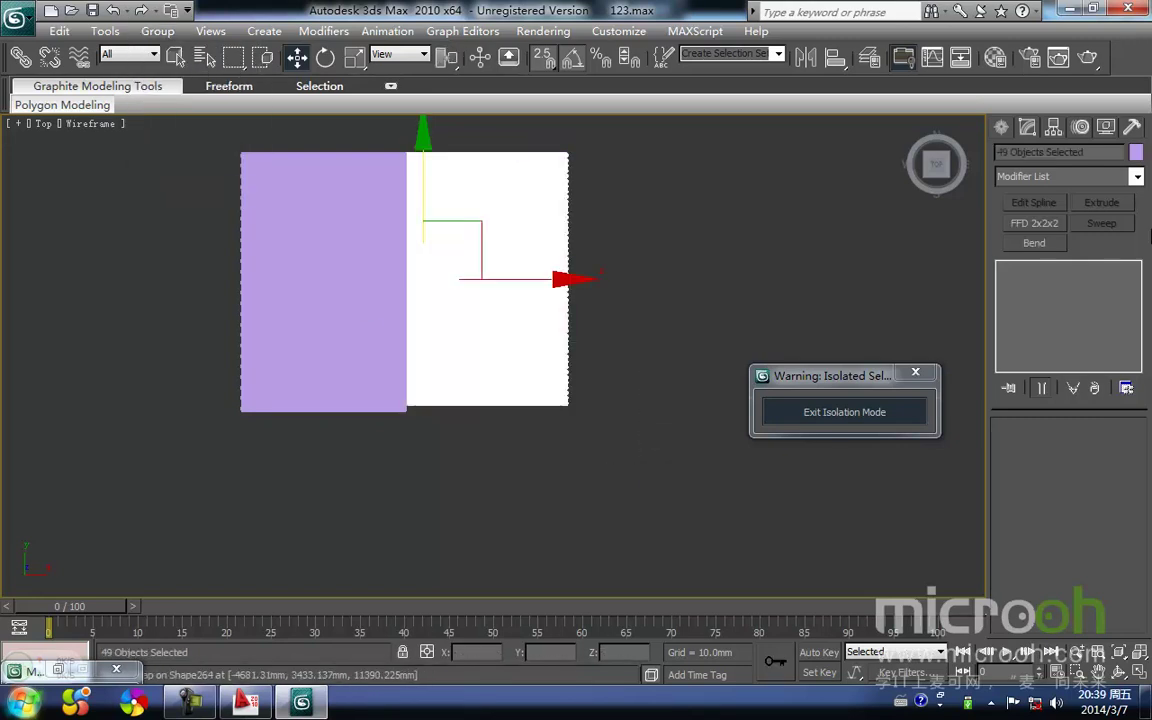
left_click(1133, 129)
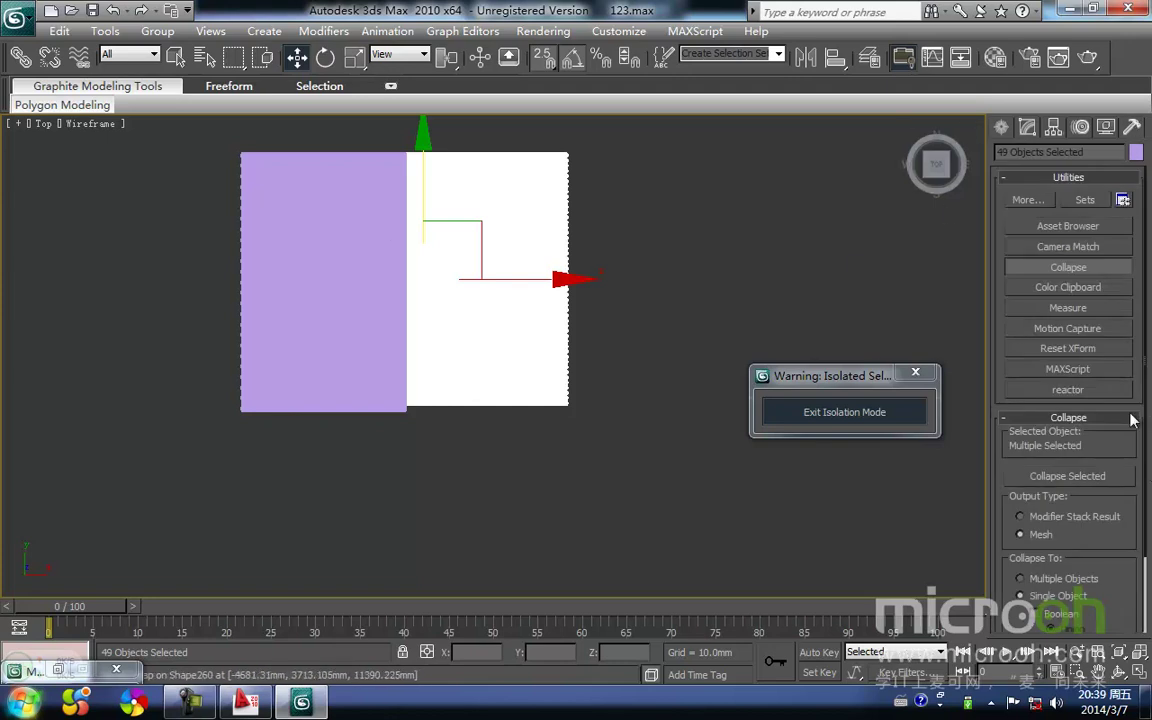
left_click(1080, 478)
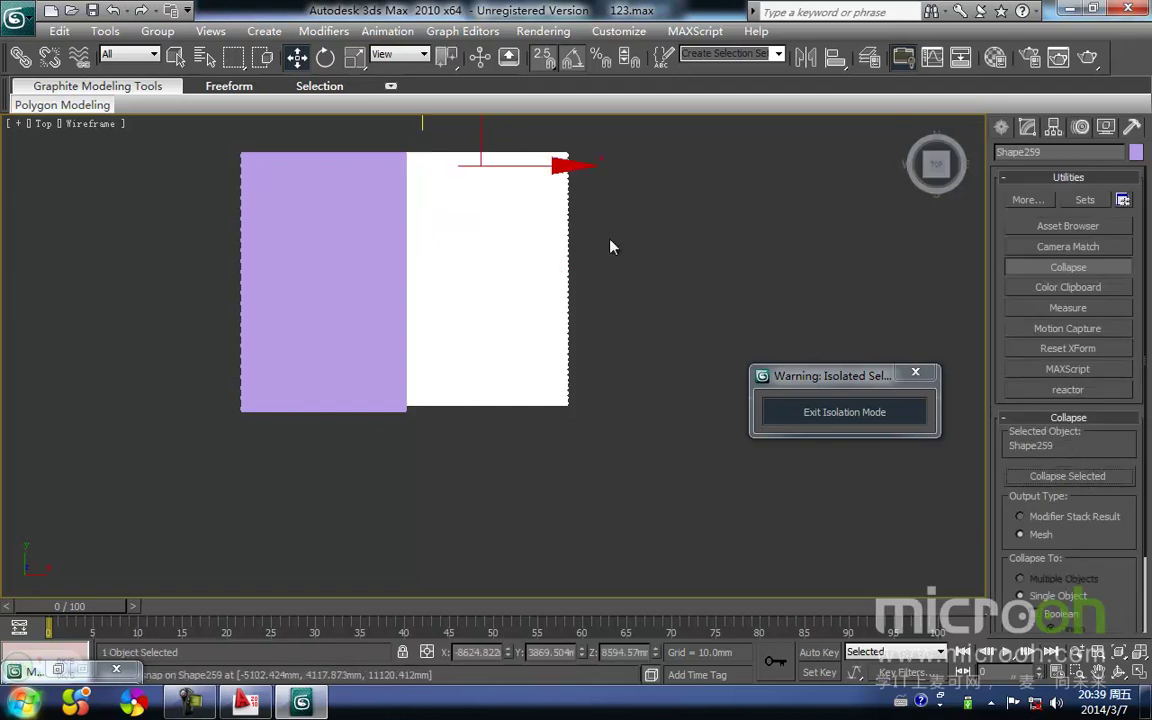
Step: Add an FFD 2x2x2 modifier to the collapsed tile mesh and lock the selection on its near-edge control points
left_click(600, 488)
left_click_drag(531, 158, 531, 160)
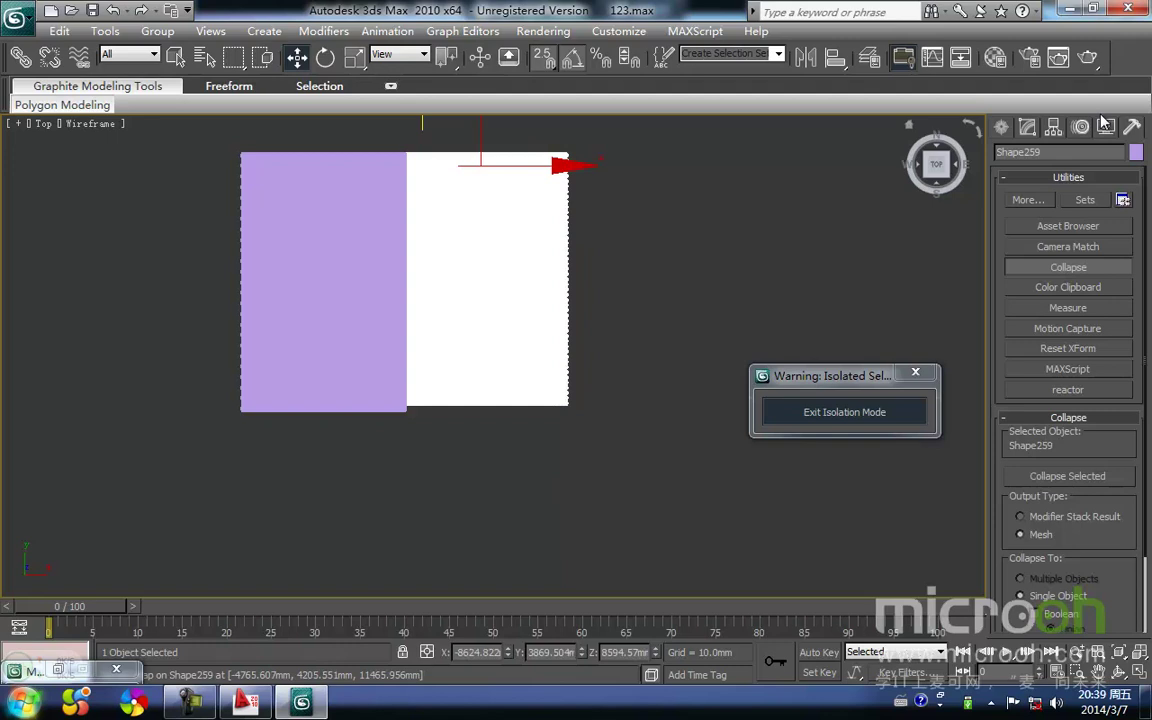
left_click(1027, 128)
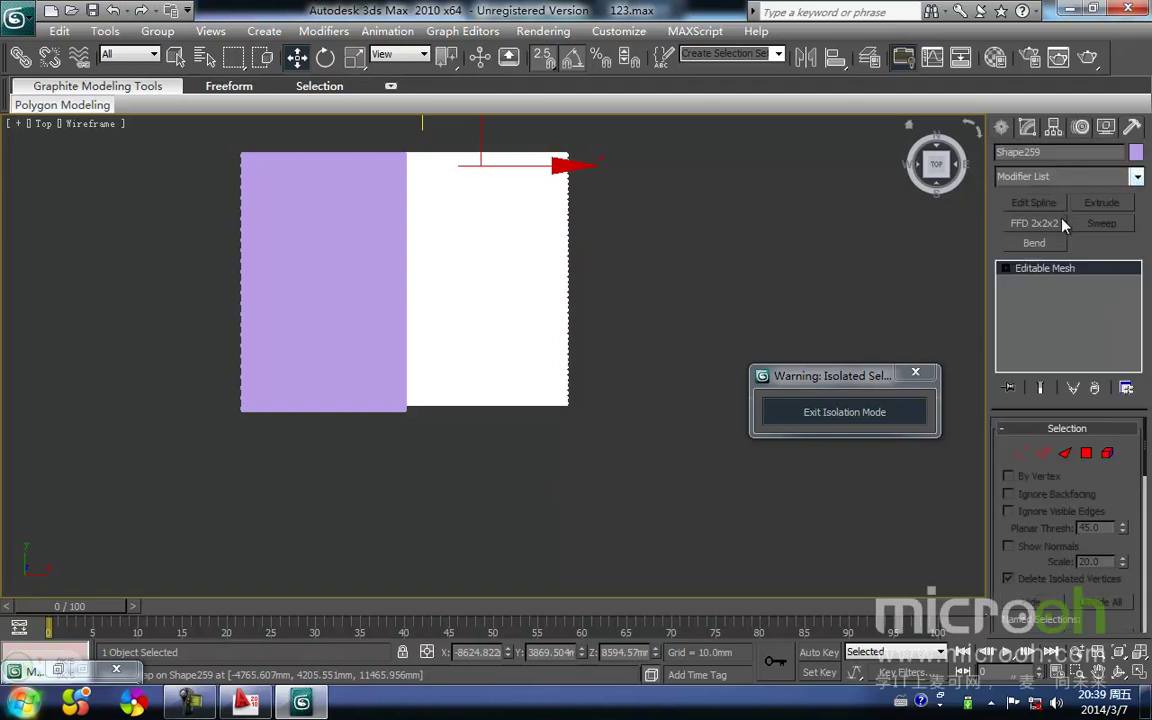
left_click(1034, 223)
middle_click_drag(539, 402, 552, 376)
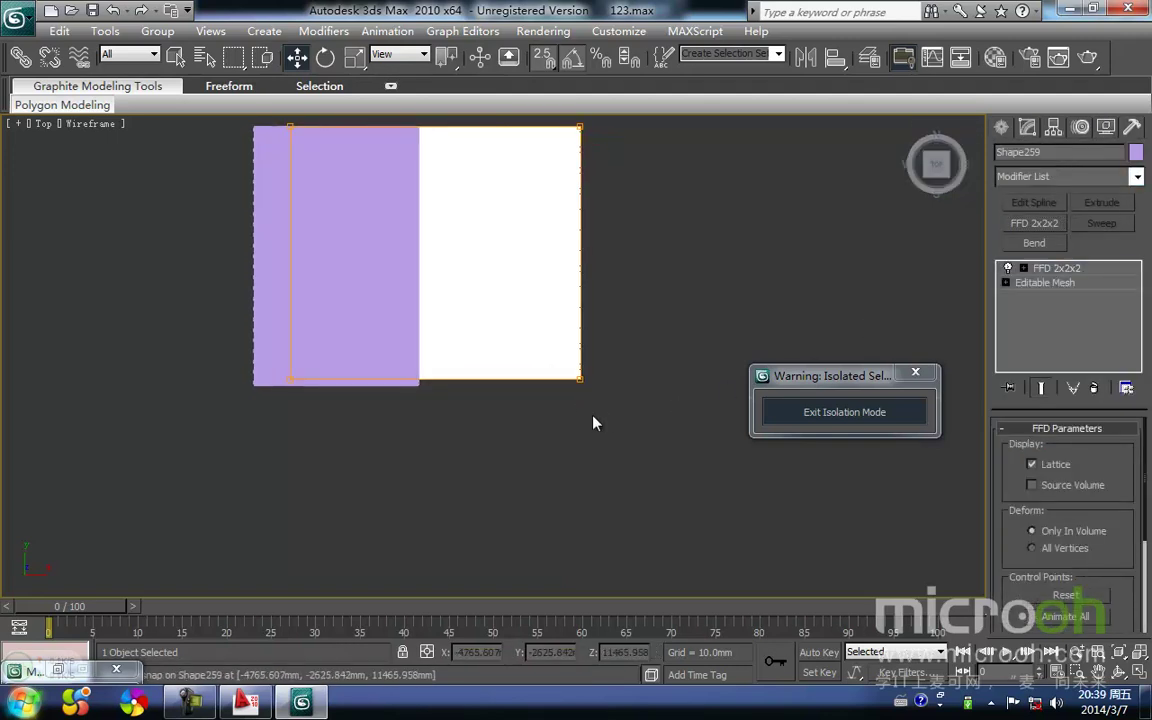
left_click_drag(541, 397, 197, 335)
key("space")
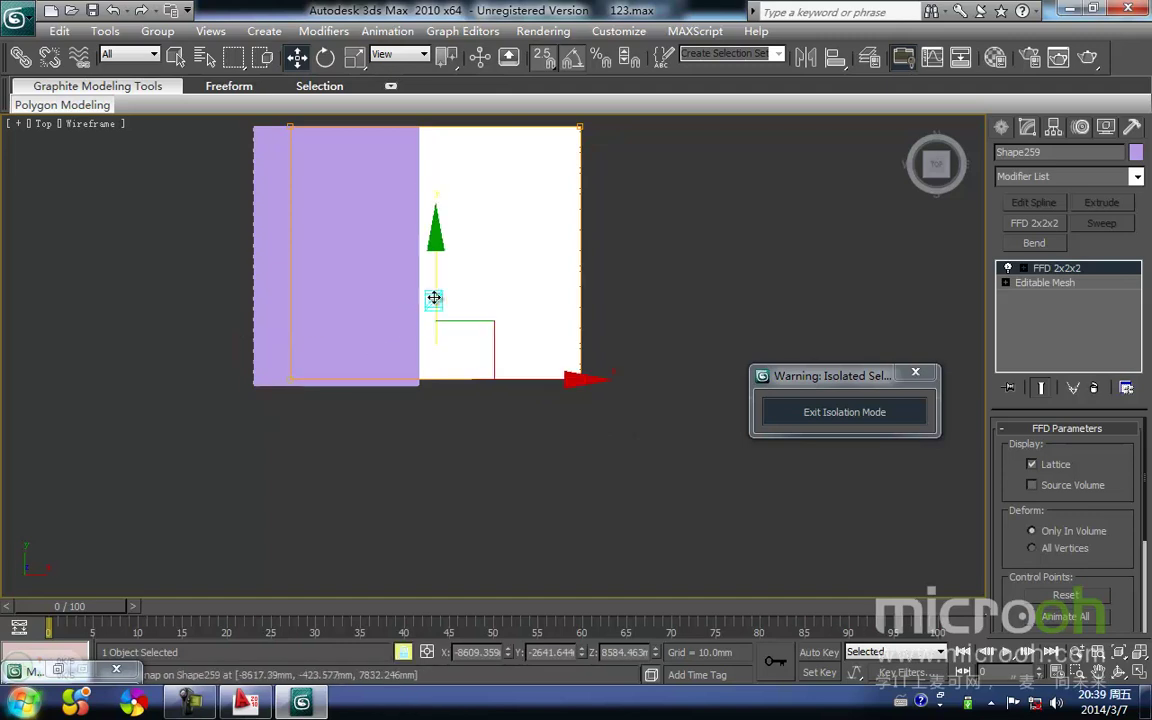
Step: Move the near-edge control points vertically with snapping so the tile mesh ends flush with the side roof slope's near edge
scroll(450, 387, "up", 4)
middle_click_drag(450, 387, 210, 311)
left_click_drag(438, 332, 102, 343)
scroll(98, 357, "up", 2)
middle_click_drag(113, 351, 412, 355)
scroll(410, 356, "up", 5)
middle_click_drag(231, 337, 592, 332)
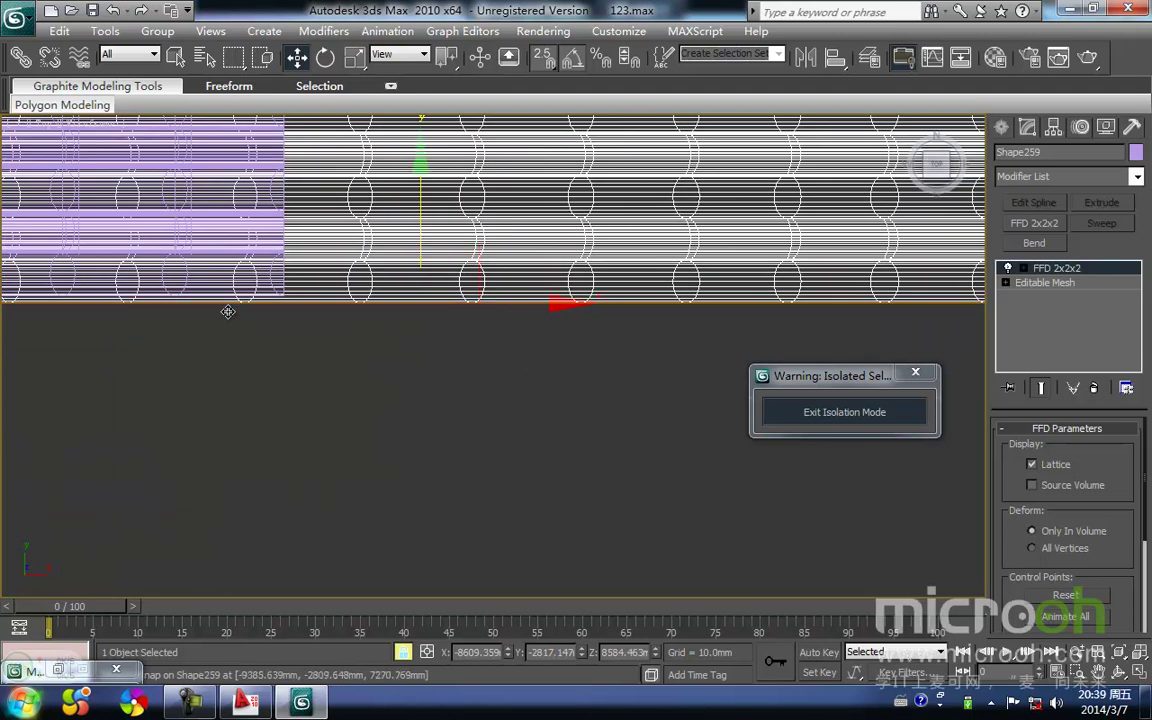
left_click_drag(268, 286, 286, 298)
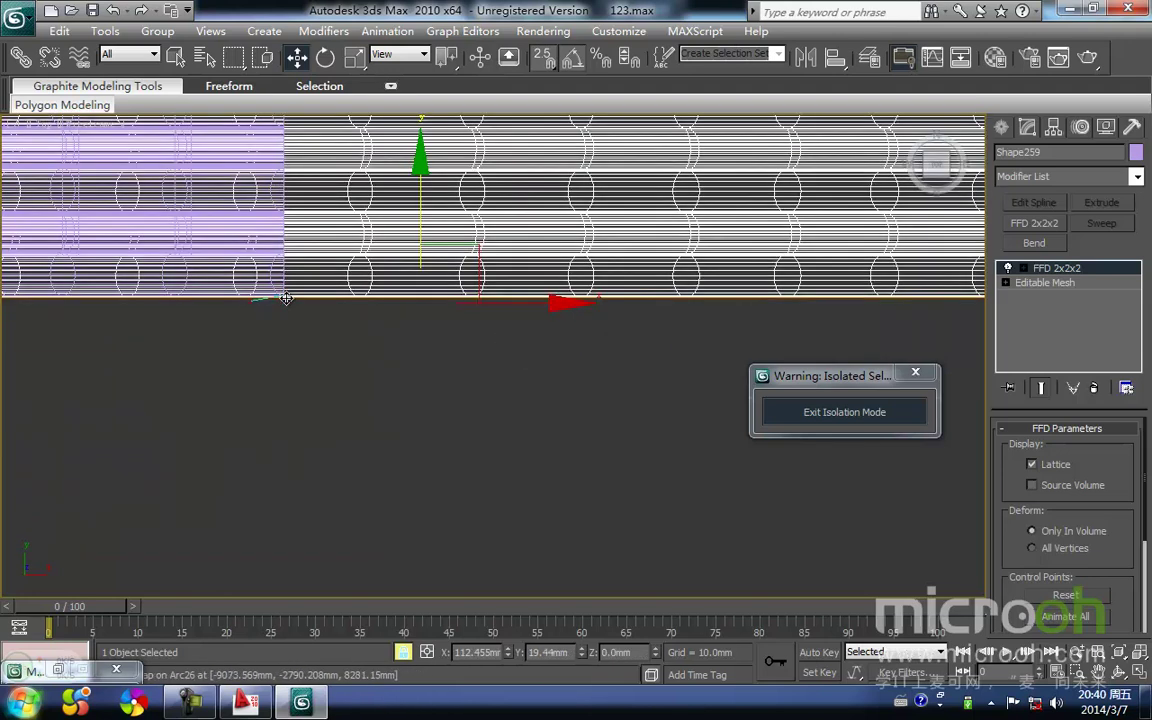
Step: Leave control point editing and convert the deformed tile mesh to an Editable Poly
key("space")
left_click(419, 385)
scroll(372, 397, "down", 3)
middle_click_drag(372, 397, 295, 425)
key("1")
left_click(368, 472)
scroll(368, 472, "down", 4)
left_click(548, 244)
middle_click_drag(548, 244, 523, 397)
key("space")
right_click(506, 364)
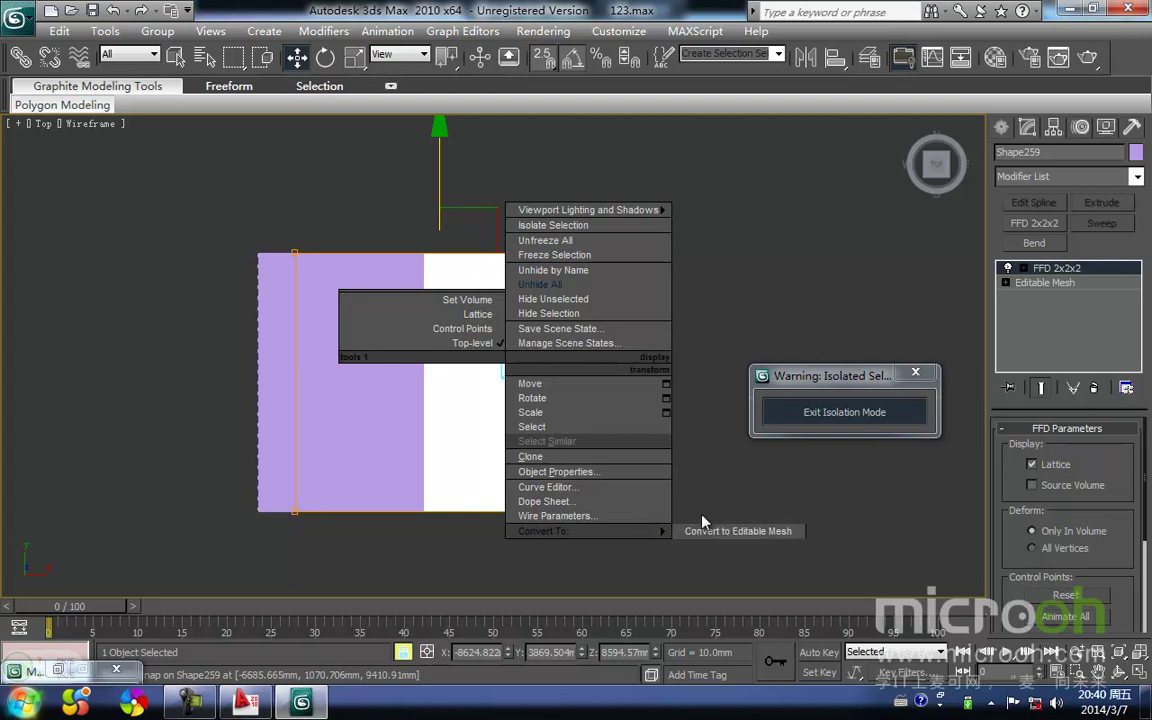
left_click(703, 518)
middle_click_drag(571, 476, 440, 383)
right_click(428, 362)
mouse_move(560, 526)
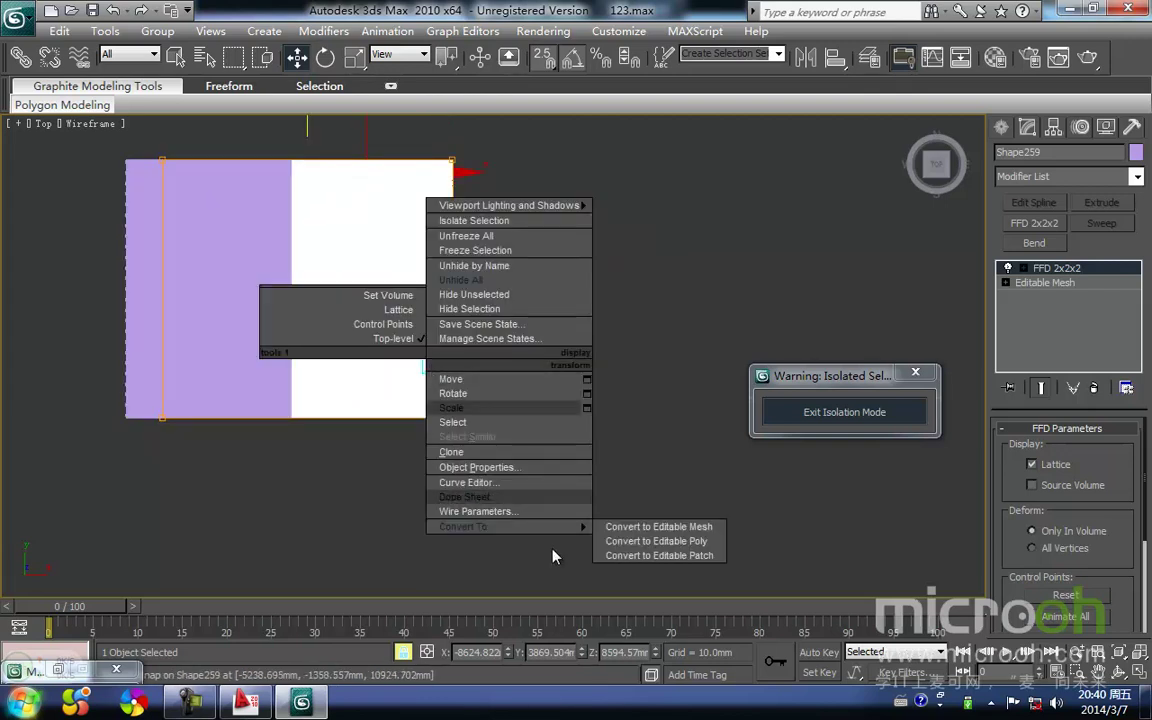
left_click(657, 541)
Step: Move the tile mesh along X by about 970 mm toward the outer end of the side roof slope
middle_click_drag(484, 420, 614, 460)
key("space")
left_click(611, 501)
left_click_drag(623, 500, 545, 344)
key("space")
middle_click_drag(541, 369, 602, 419)
left_click_drag(617, 249, 581, 258)
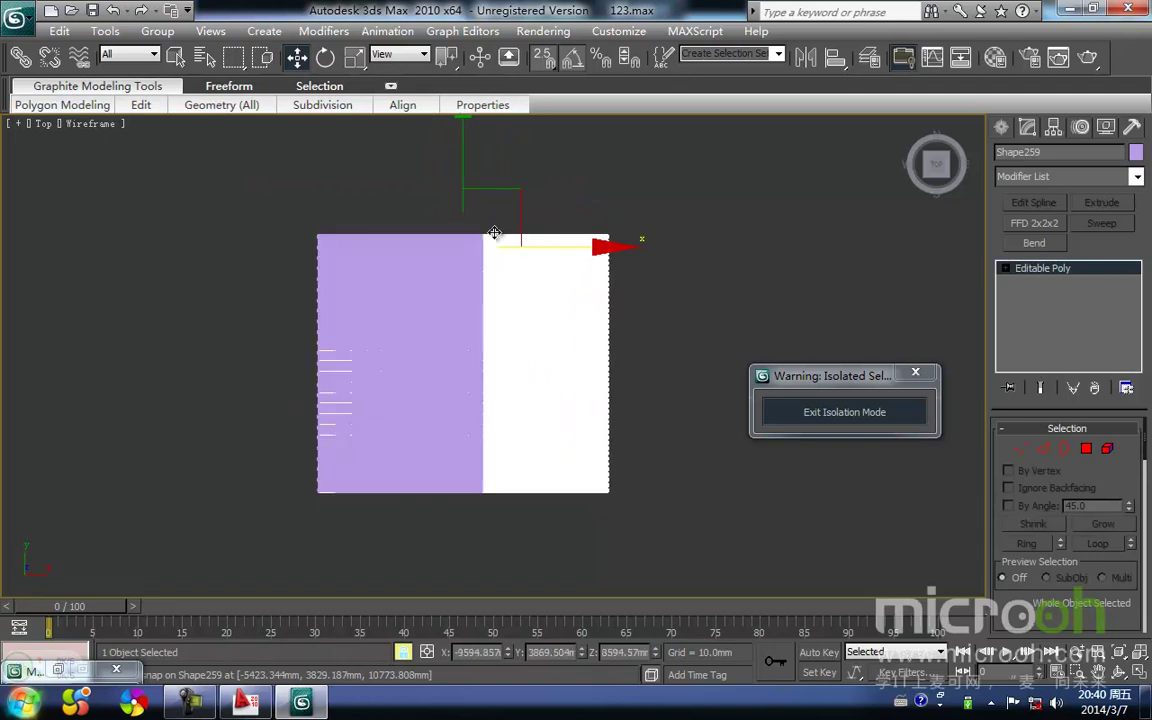
Step: Shift the tile mesh slightly back along X to line its tile joints up with those at the slope's outer far corner
scroll(231, 193, "up", 4)
middle_click_drag(231, 193, 452, 419)
scroll(396, 396, "up", 6)
middle_click_drag(249, 318, 451, 353)
left_click_drag(337, 327, 375, 327)
scroll(375, 327, "up", 3)
middle_click_drag(375, 327, 527, 376)
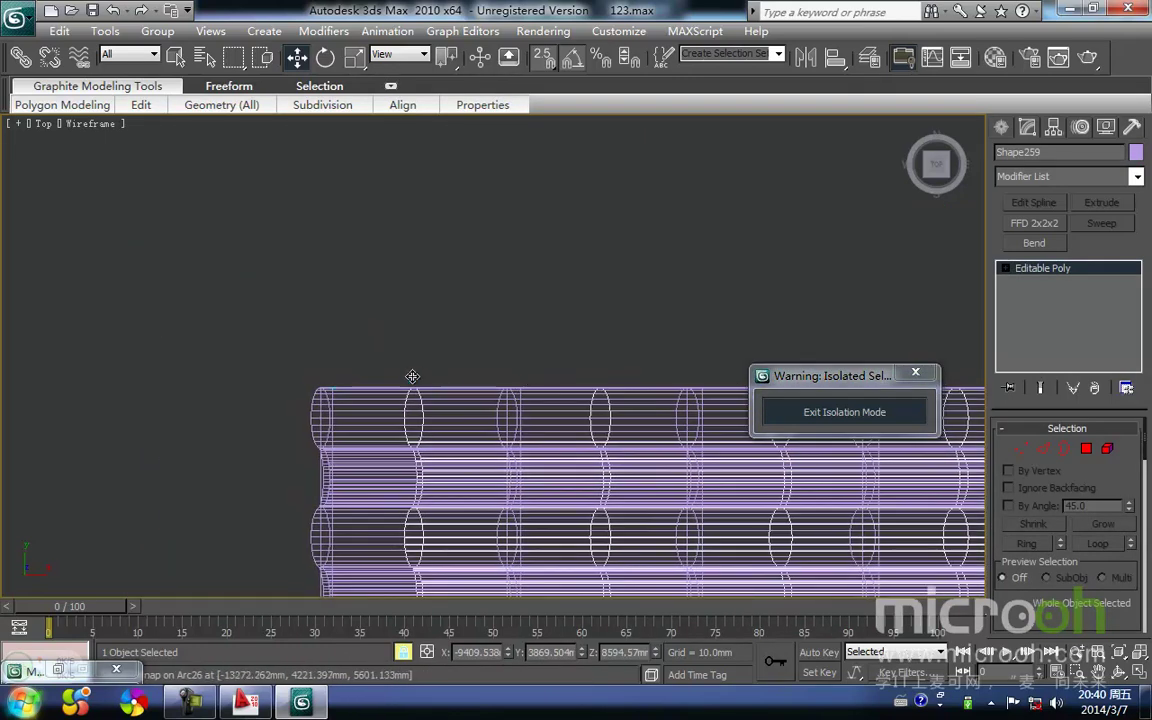